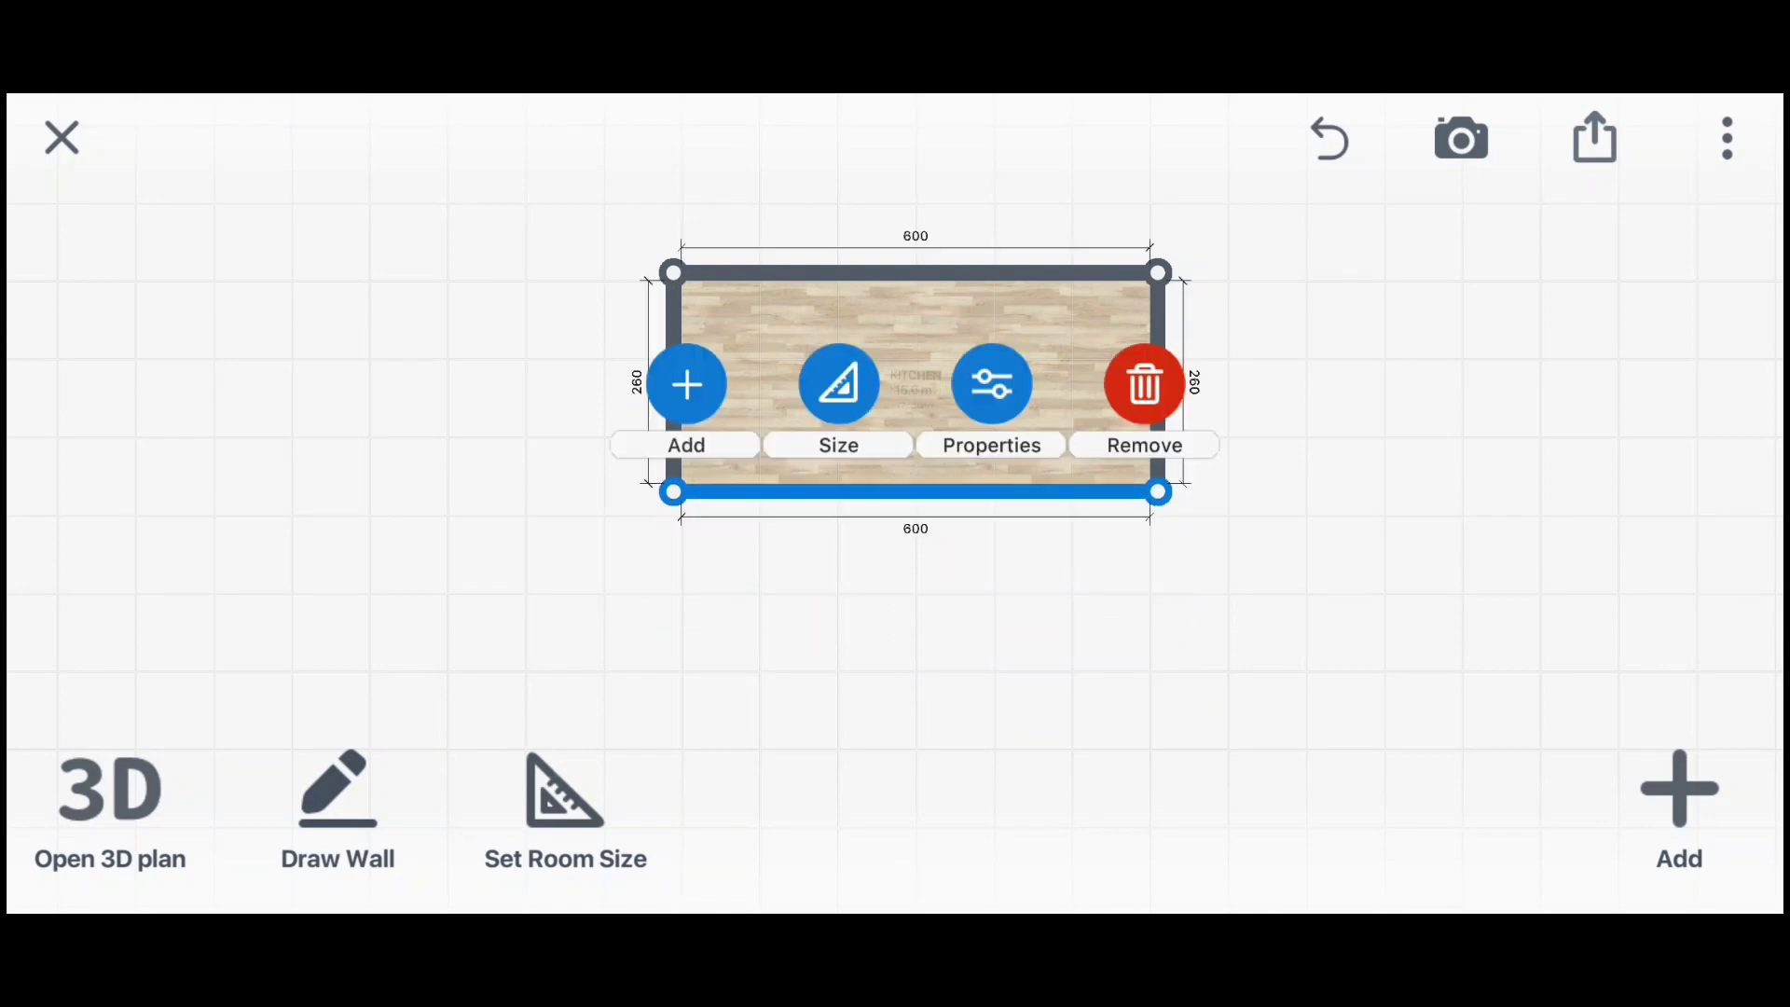
Resize the kitchen walls to 400 for the bottom and 250 for the left and right walls
{"action": "left_click", "coordinate": [839, 383]}
{"action": "type", "text": "400"}
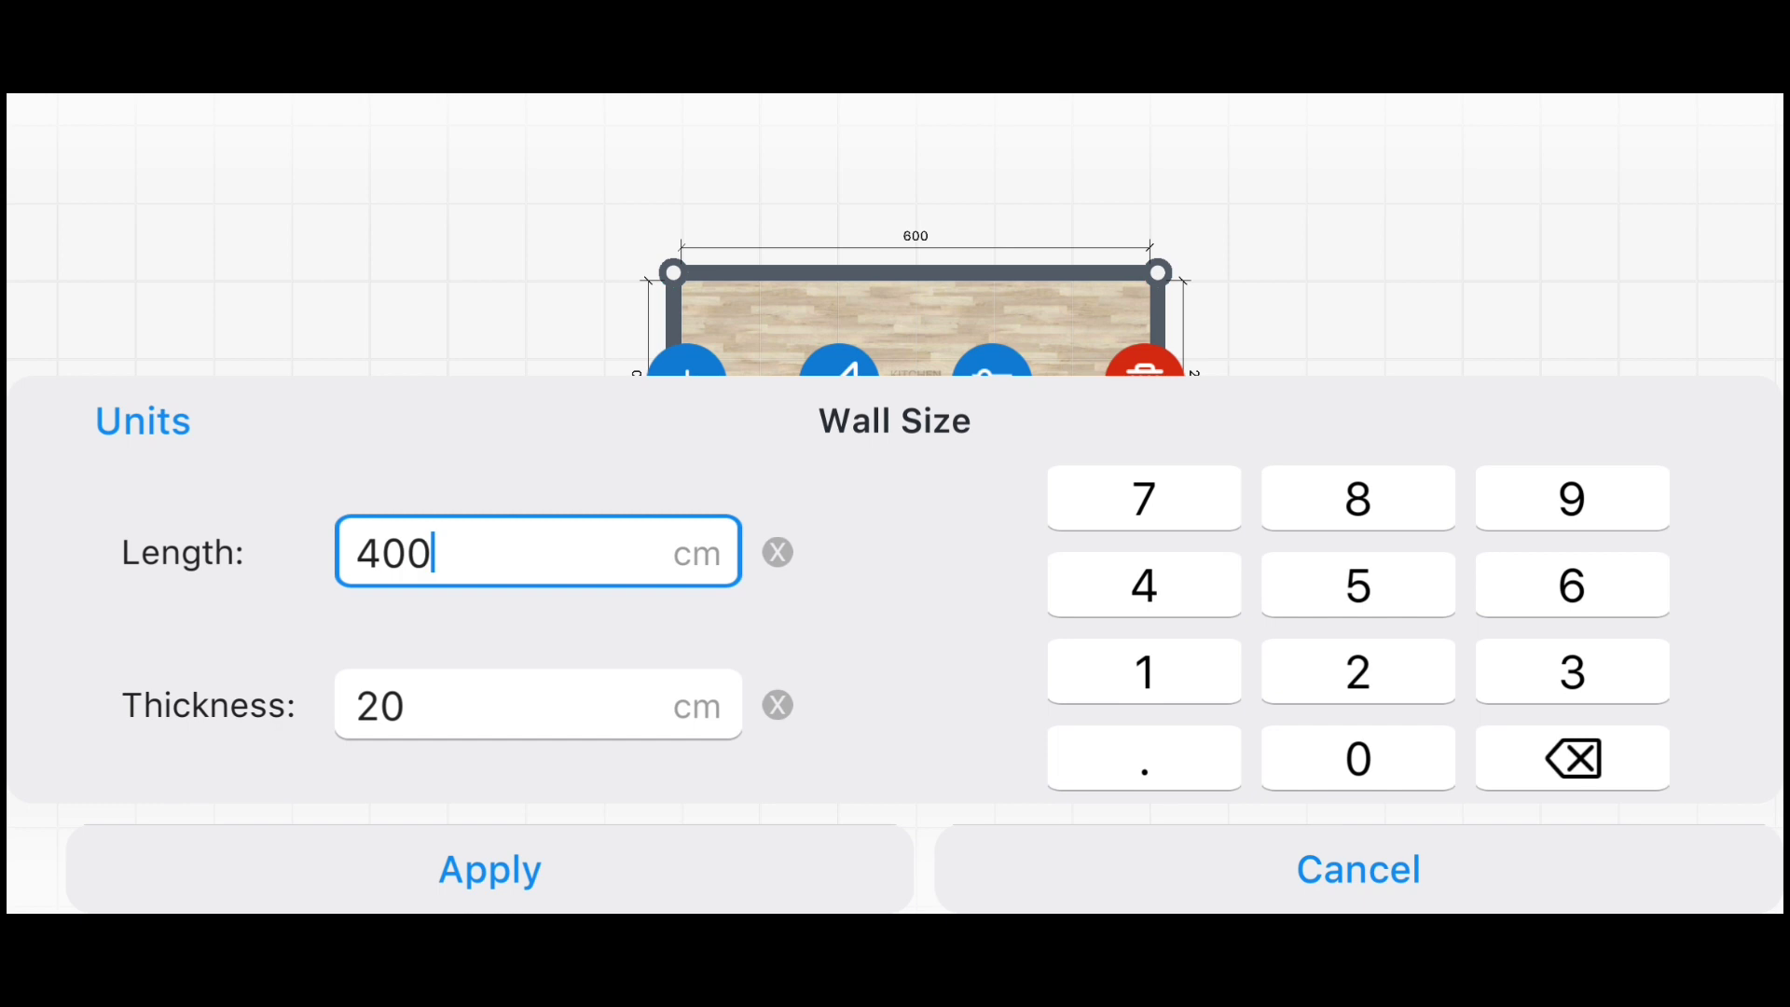
{"action": "left_click", "coordinate": [490, 869]}
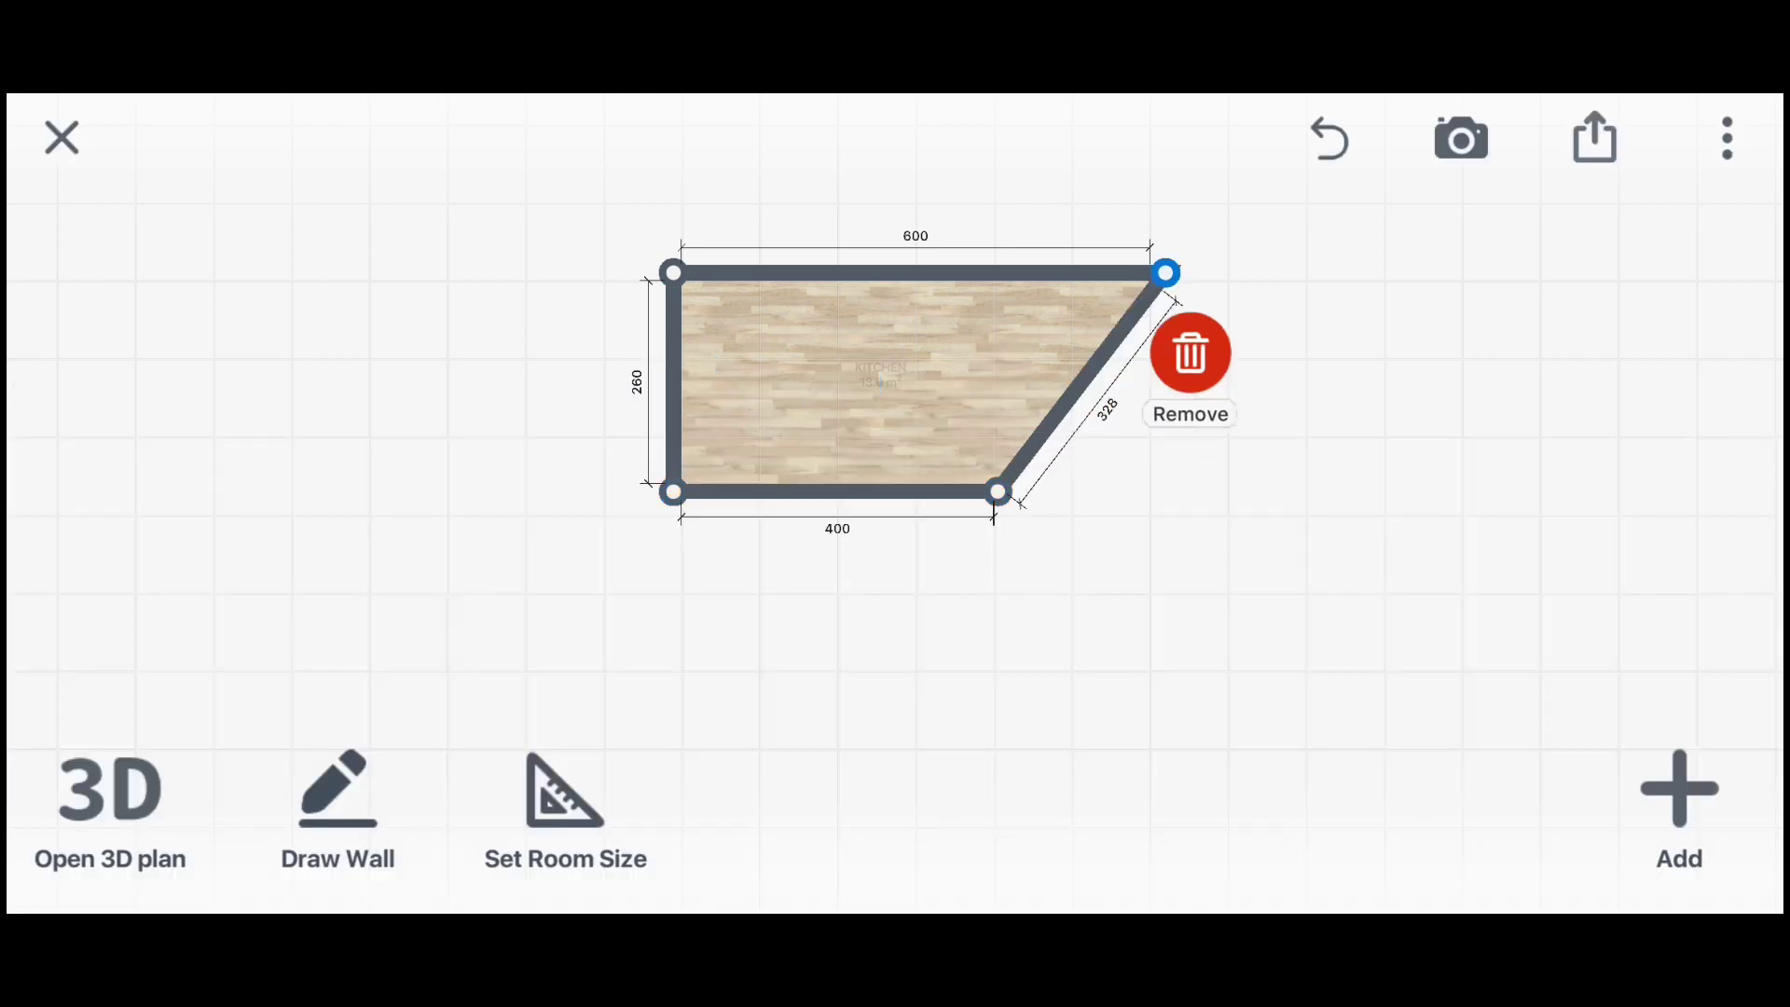
{"action": "left_click", "coordinate": [673, 382]}
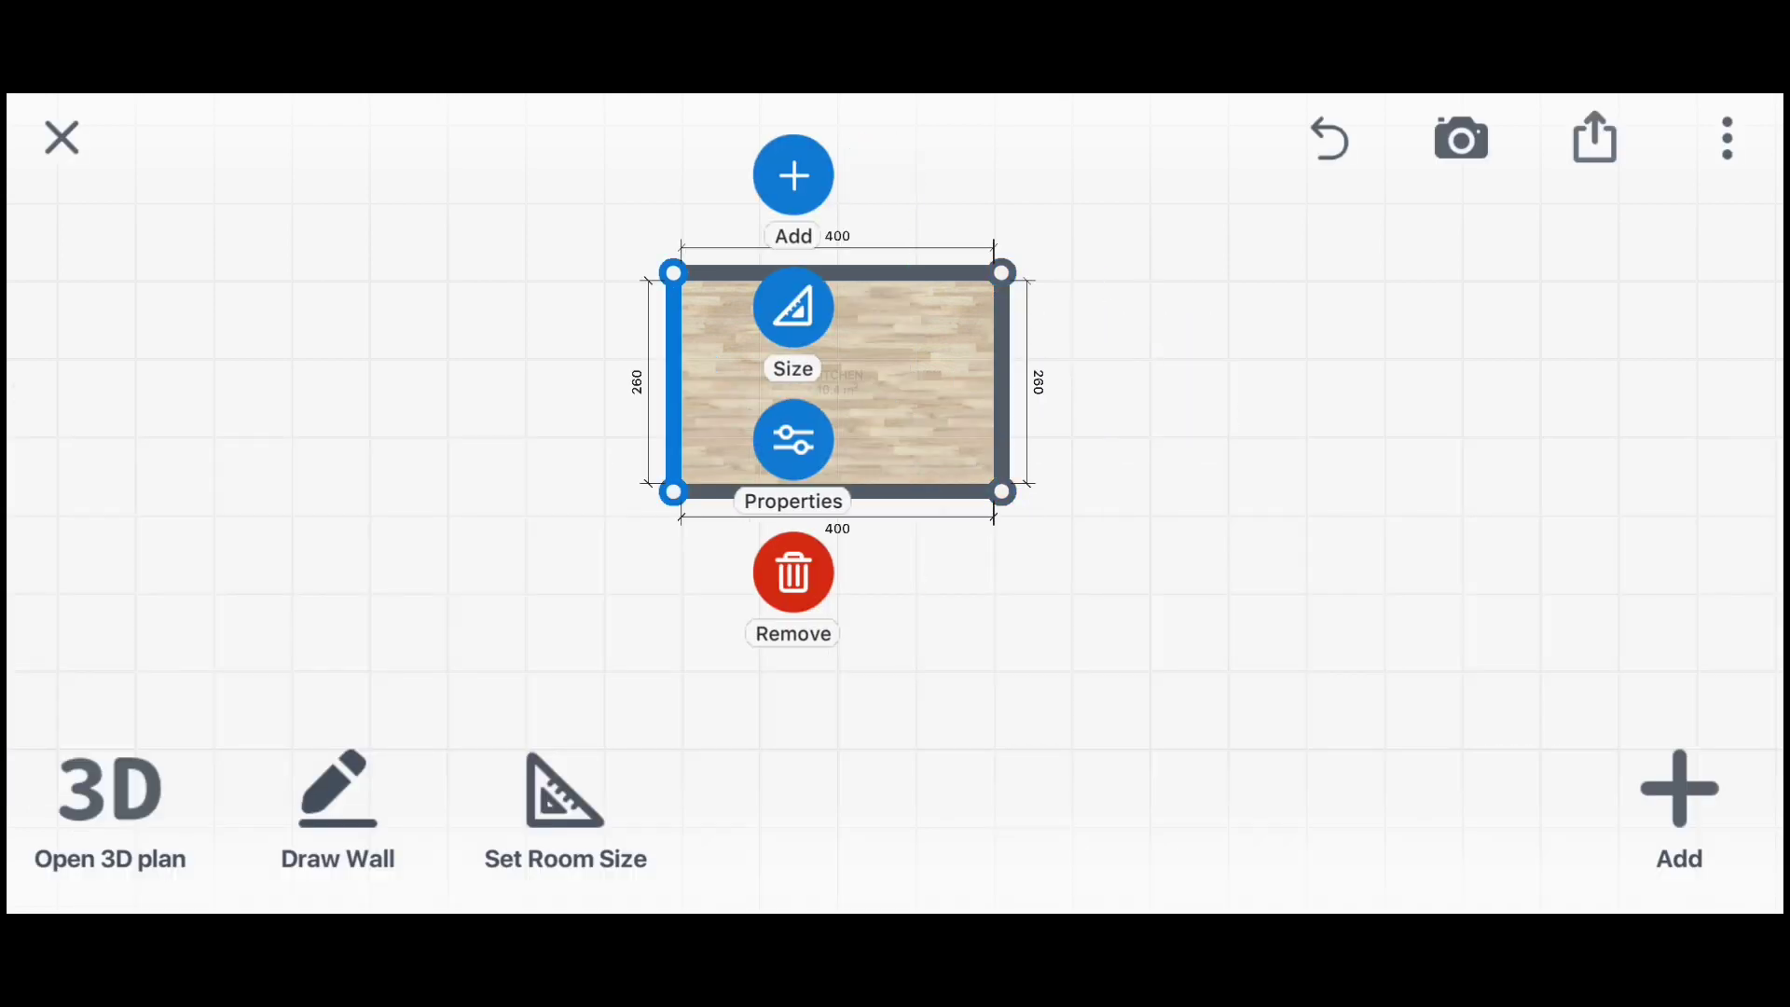
{"action": "left_click", "coordinate": [794, 308]}
{"action": "type", "text": "250"}
{"action": "left_click", "coordinate": [491, 867]}
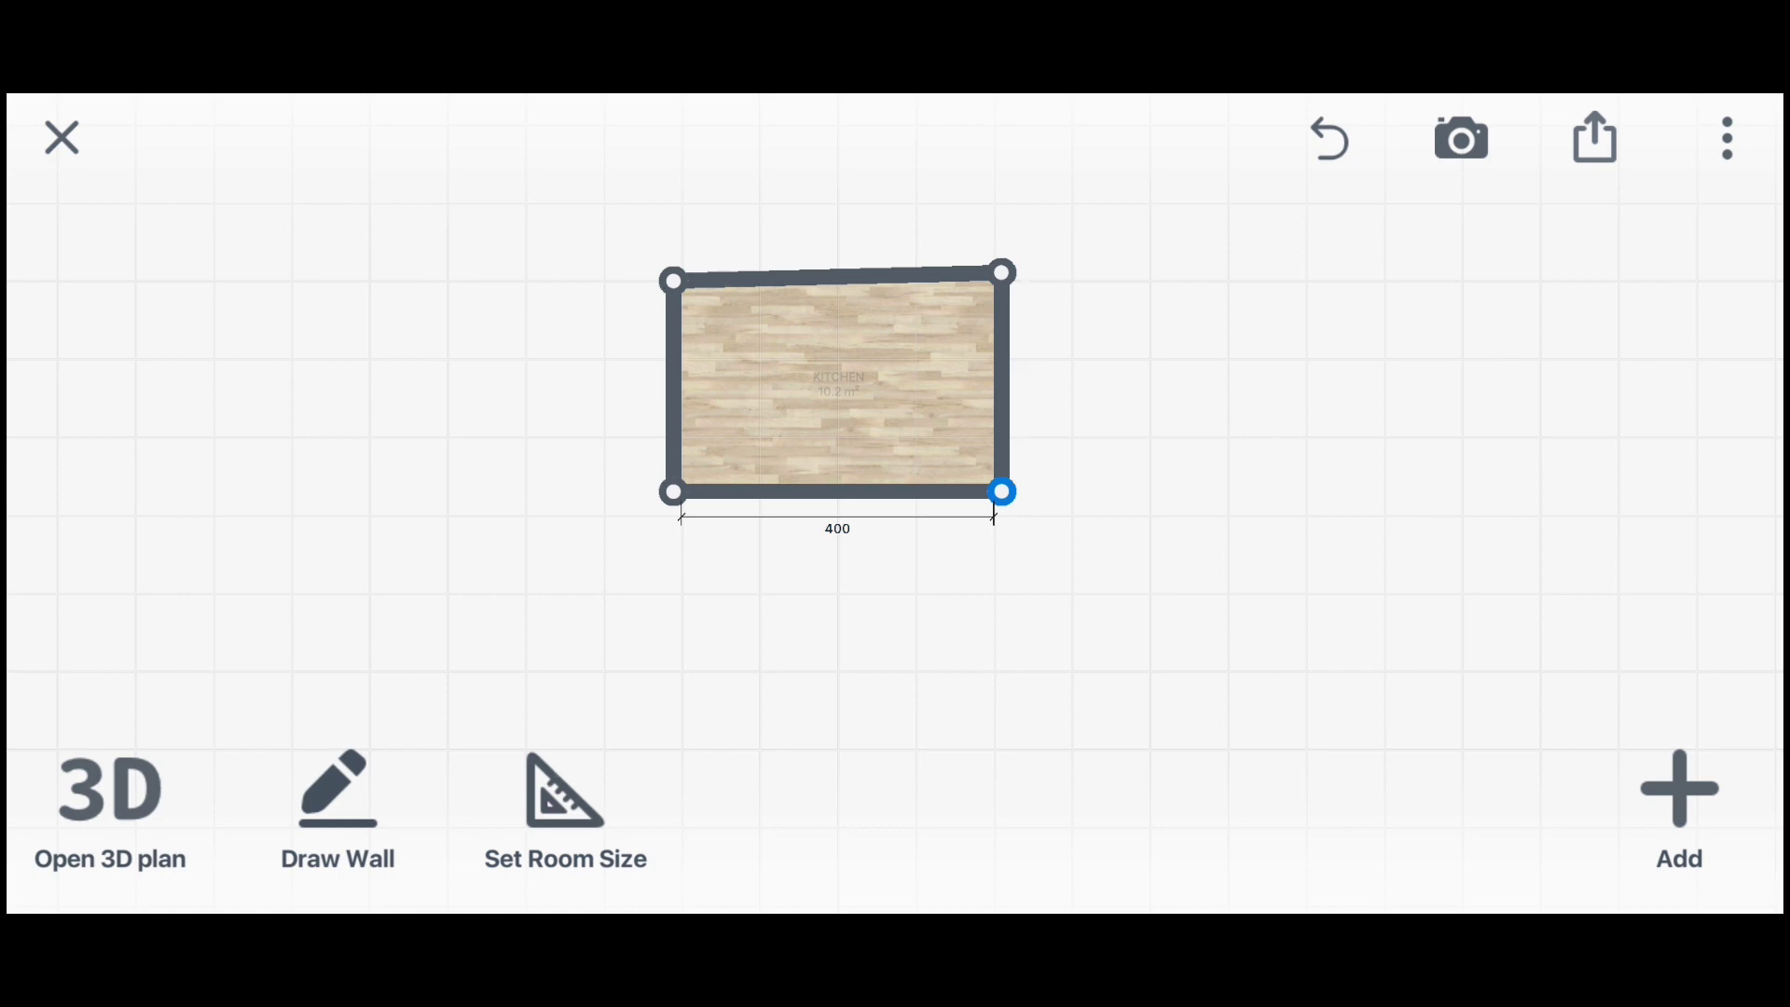
{"action": "left_click", "coordinate": [879, 304]}
{"action": "type", "text": "250"}
{"action": "left_click", "coordinate": [488, 867]}
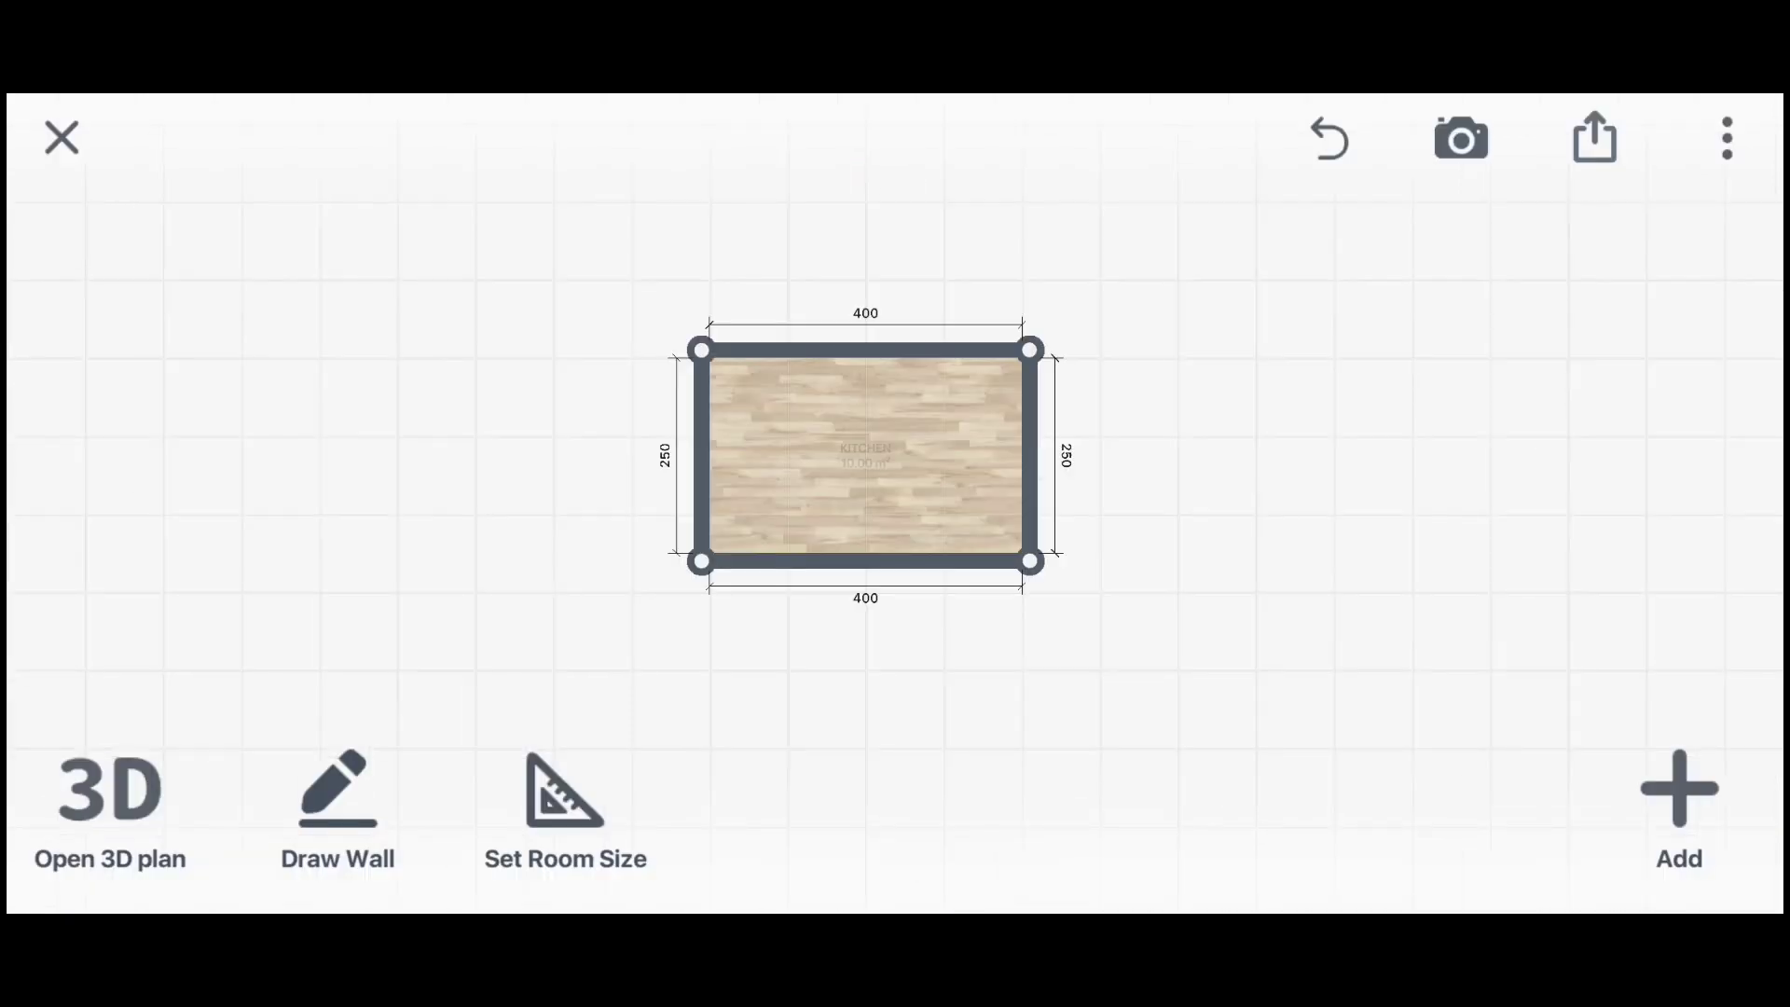
{"action": "left_click", "coordinate": [1678, 801]}
Add an arch doorway from the Windows and Doors arches catalogue
{"action": "scroll", "coordinate": [1507, 540], "scroll_direction": "down", "scroll_amount": 5}
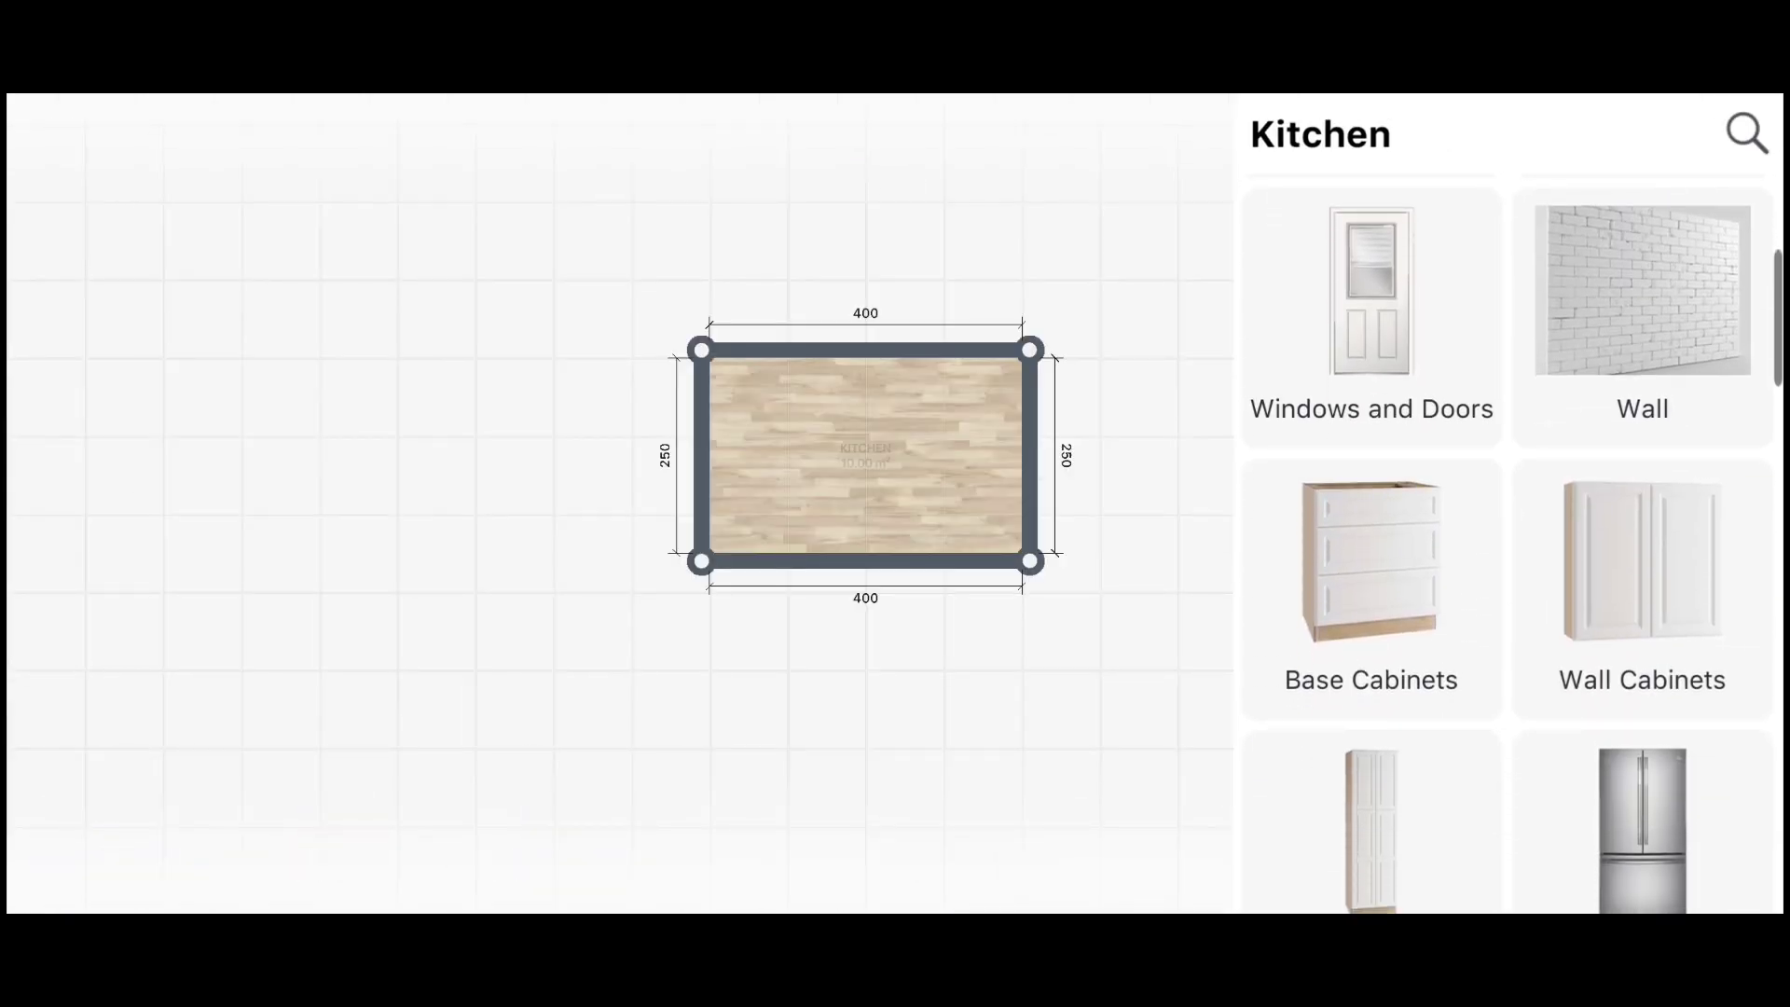
{"action": "left_click", "coordinate": [1370, 307]}
{"action": "scroll", "coordinate": [1507, 541], "scroll_direction": "down", "scroll_amount": 2}
{"action": "scroll", "coordinate": [1507, 540], "scroll_direction": "up", "scroll_amount": 2}
{"action": "left_click", "coordinate": [1371, 652]}
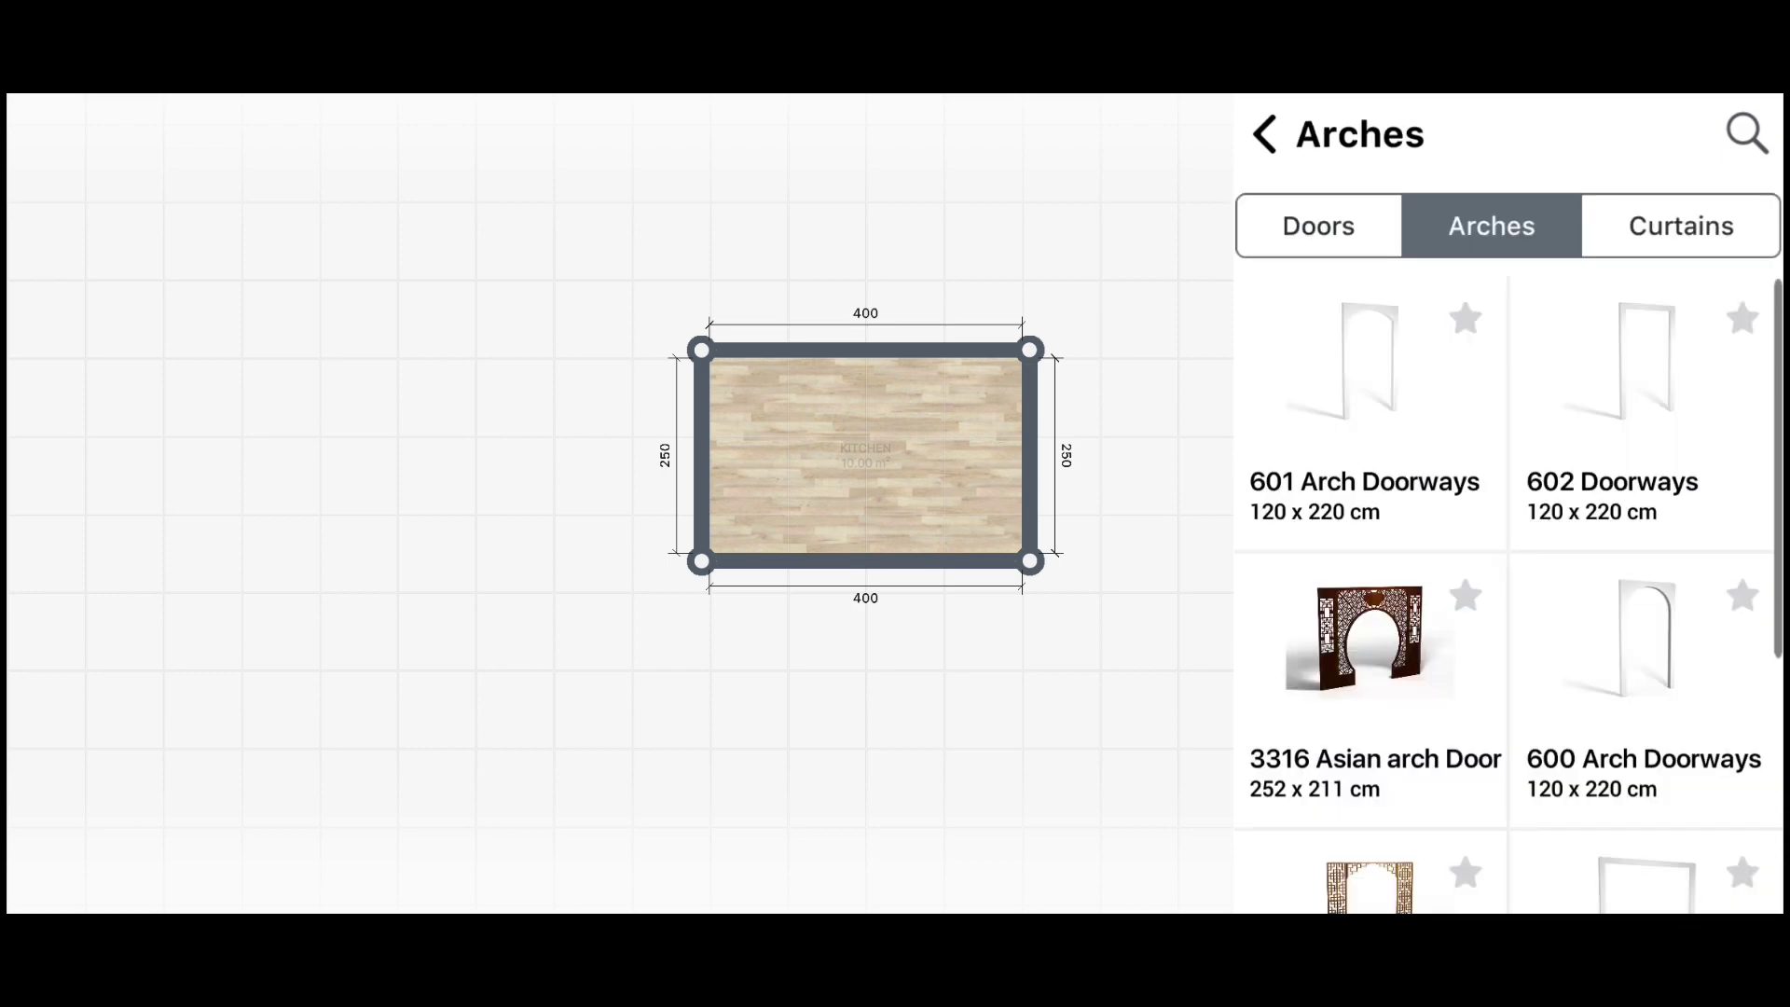
{"action": "scroll", "coordinate": [1508, 559], "scroll_direction": "down", "scroll_amount": 3}
{"action": "scroll", "coordinate": [1507, 559], "scroll_direction": "up", "scroll_amount": 3}
{"action": "left_click", "coordinate": [1371, 391]}
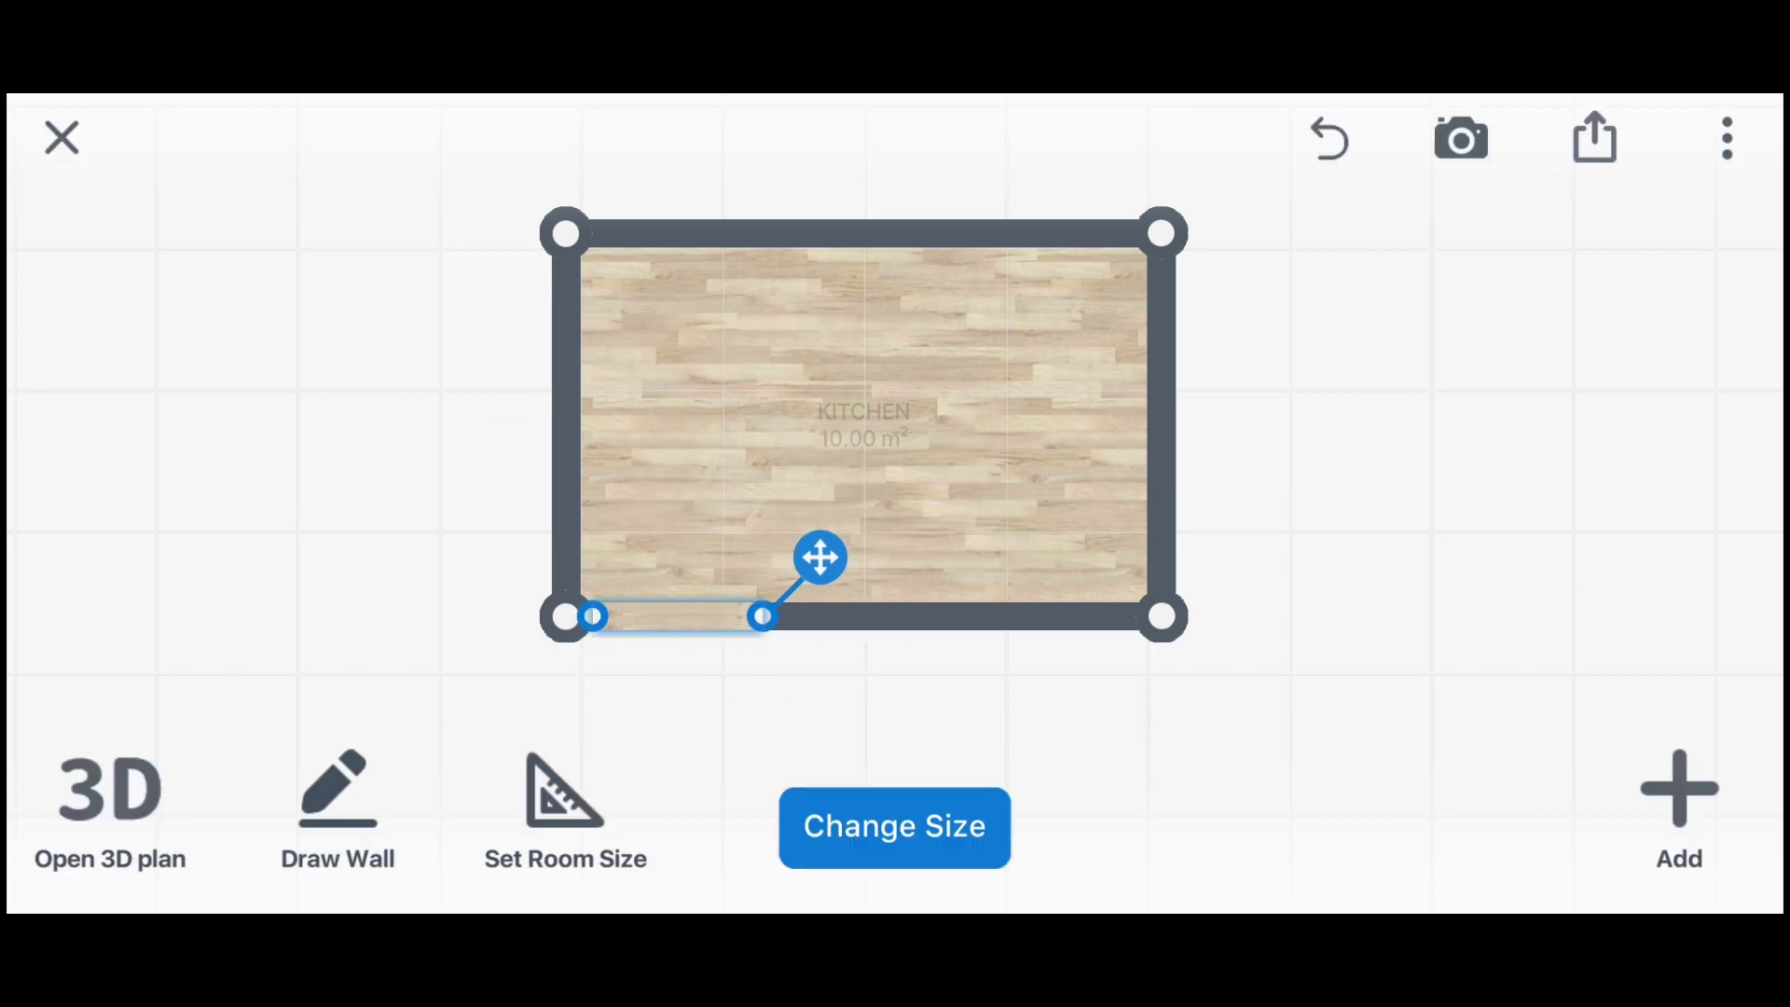
Narrow the arch doorway's width and apply the new size
{"action": "left_click", "coordinate": [895, 827]}
{"action": "left_click", "coordinate": [1359, 758]}
{"action": "left_click", "coordinate": [489, 869]}
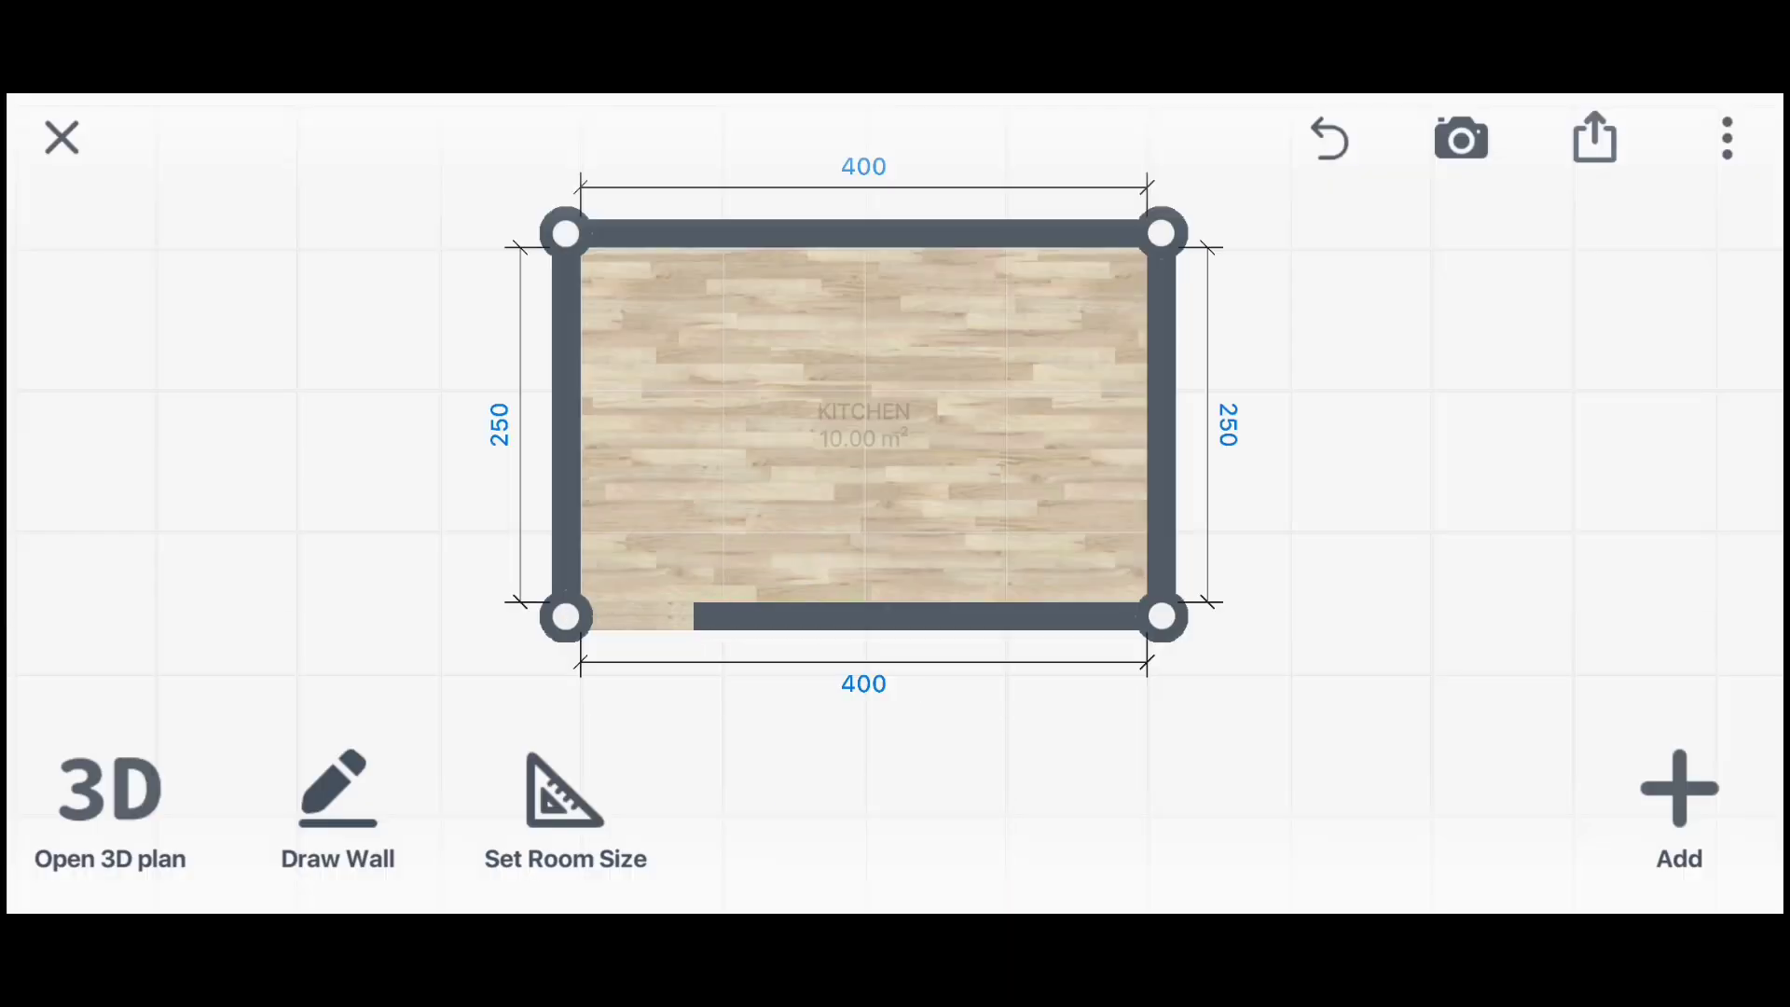
{"action": "left_click", "coordinate": [1678, 802]}
Place a window from the Windows catalogue into the top wall
{"action": "left_click", "coordinate": [1262, 132]}
{"action": "left_click", "coordinate": [1370, 299]}
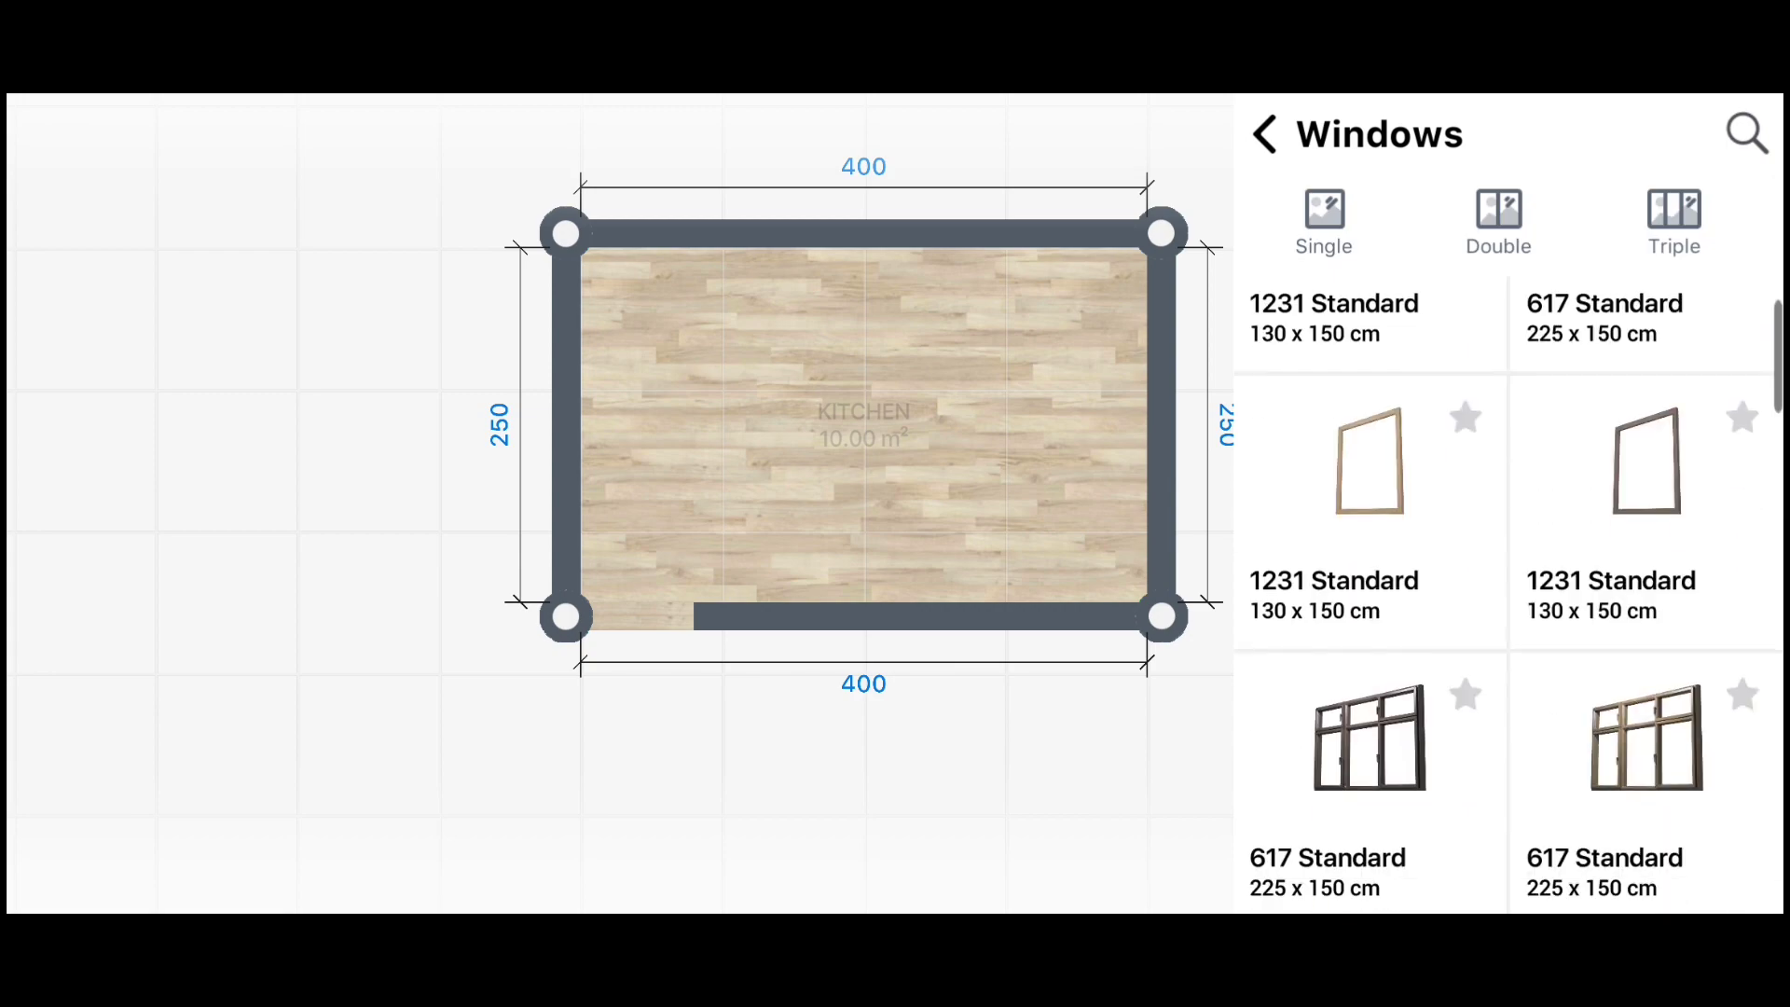
{"action": "scroll", "coordinate": [1509, 597], "scroll_direction": "down", "scroll_amount": 10}
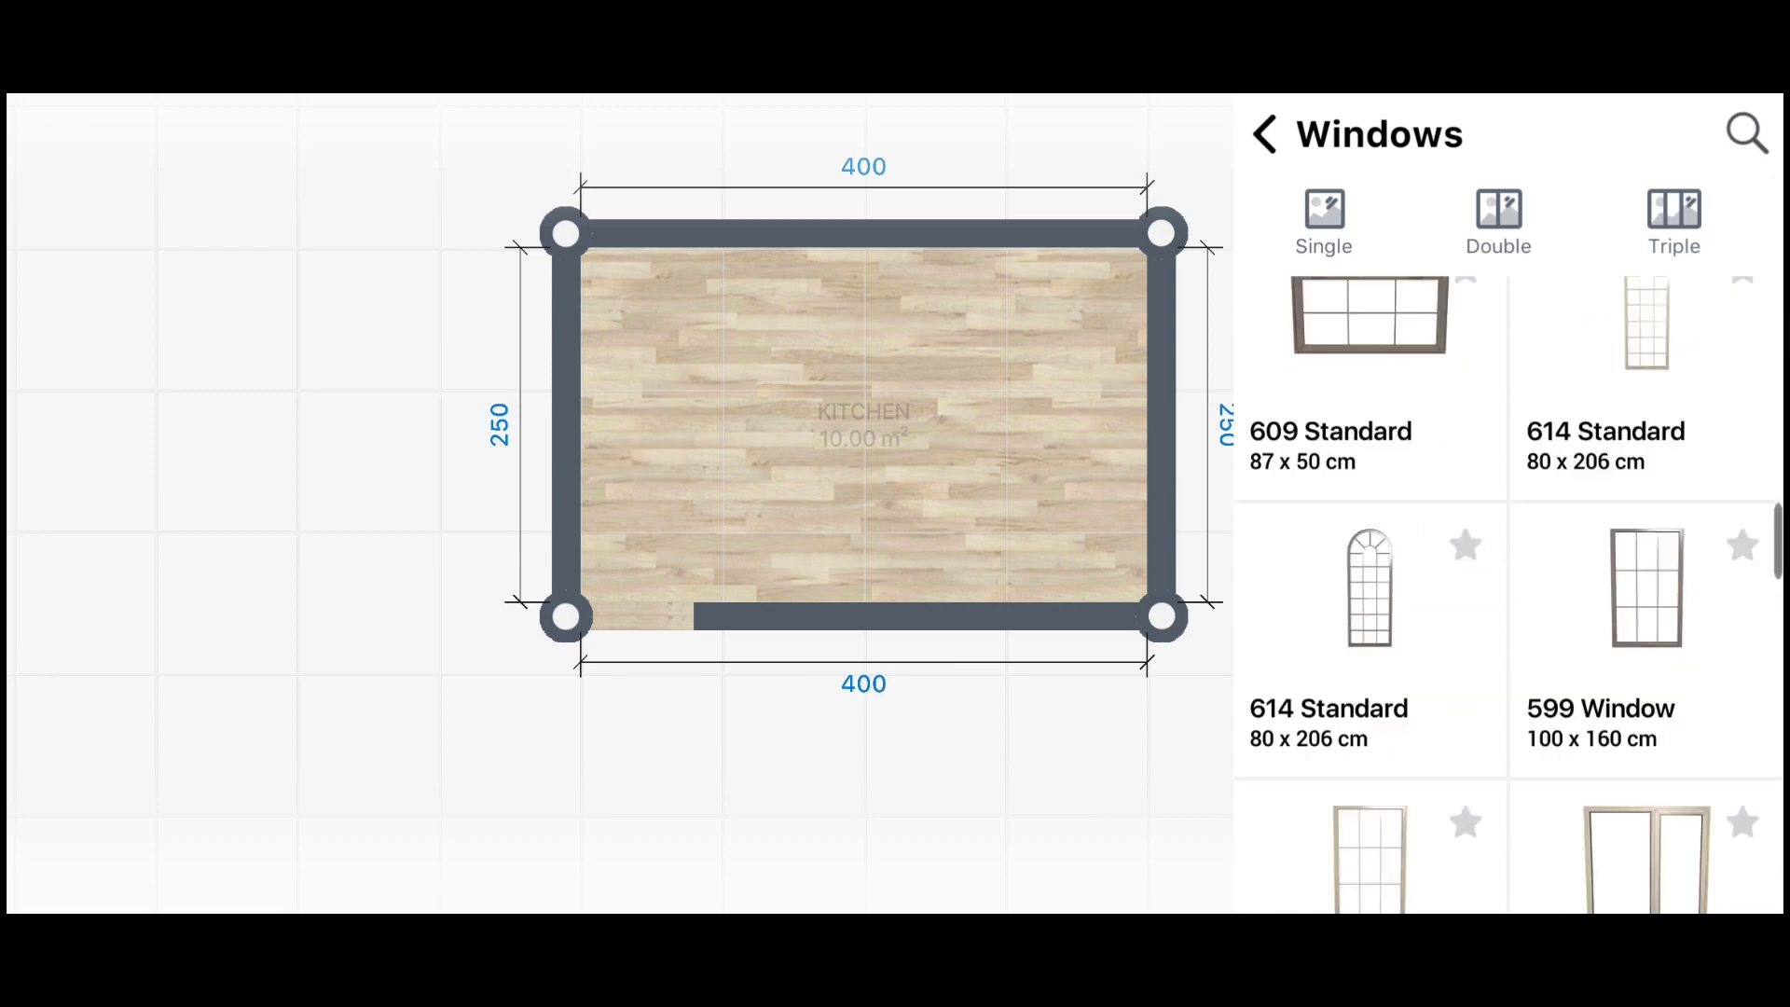
{"action": "scroll", "coordinate": [1508, 596], "scroll_direction": "down", "scroll_amount": 5}
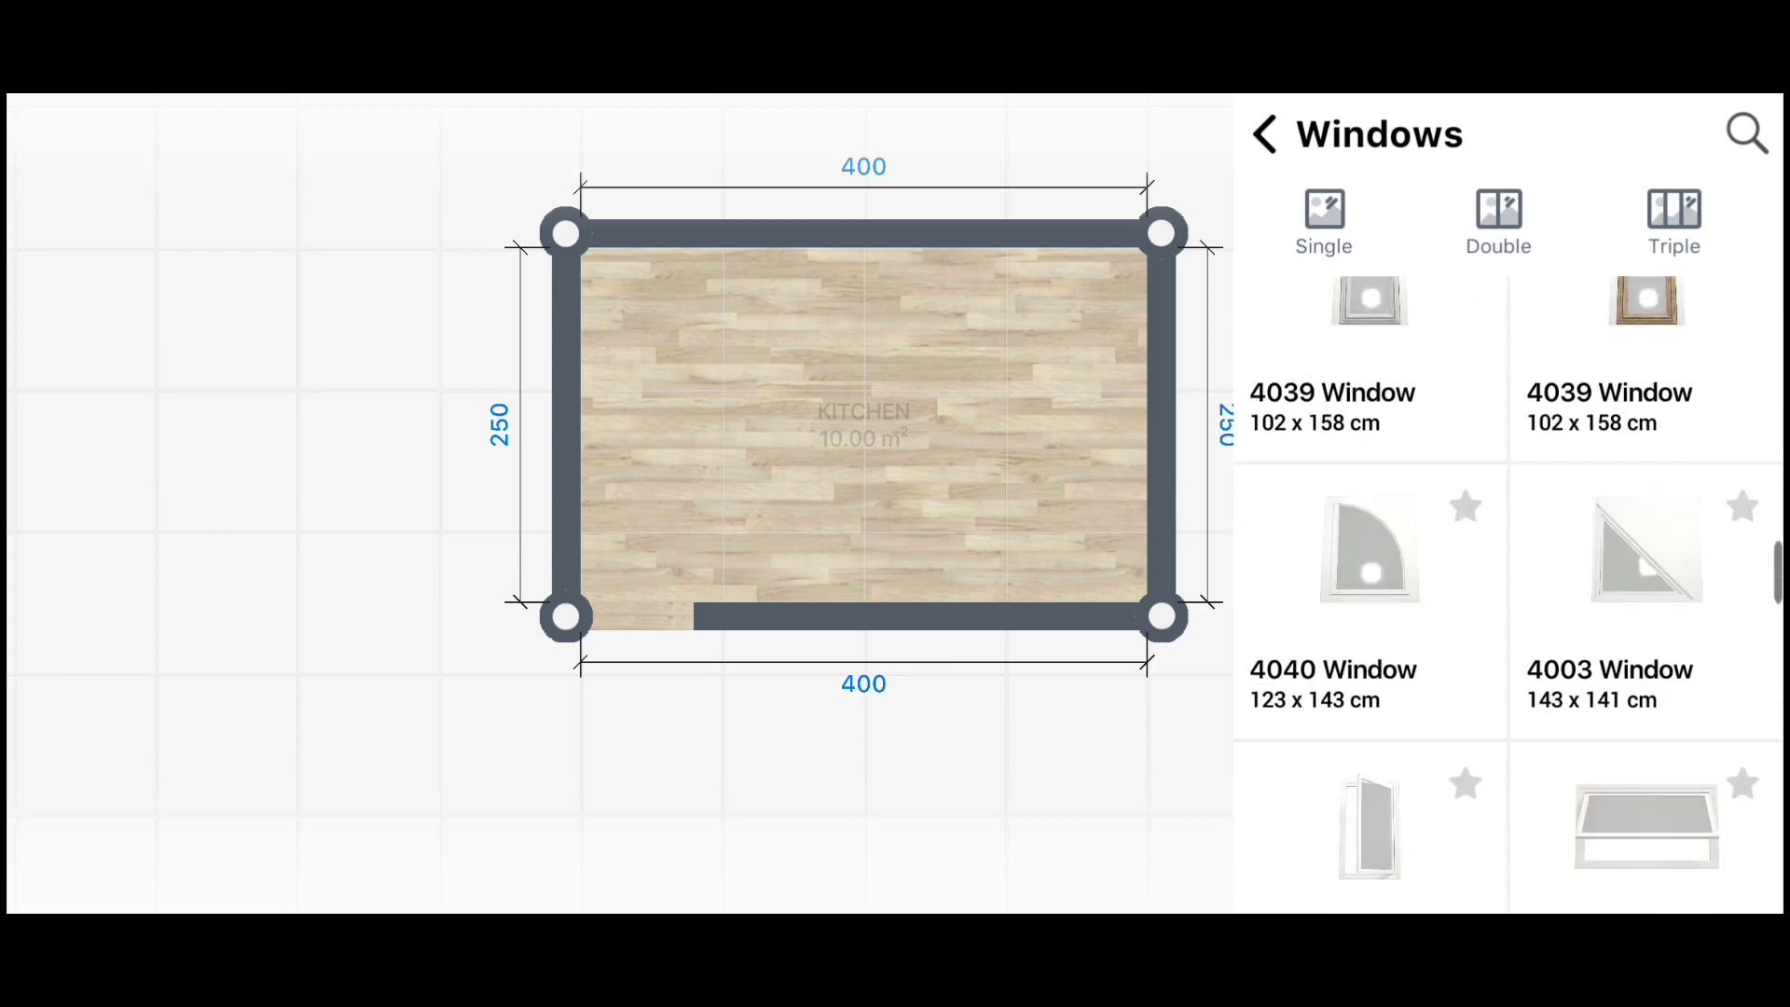
{"action": "scroll", "coordinate": [1508, 597], "scroll_direction": "down", "scroll_amount": 3}
{"action": "left_click", "coordinate": [1659, 512]}
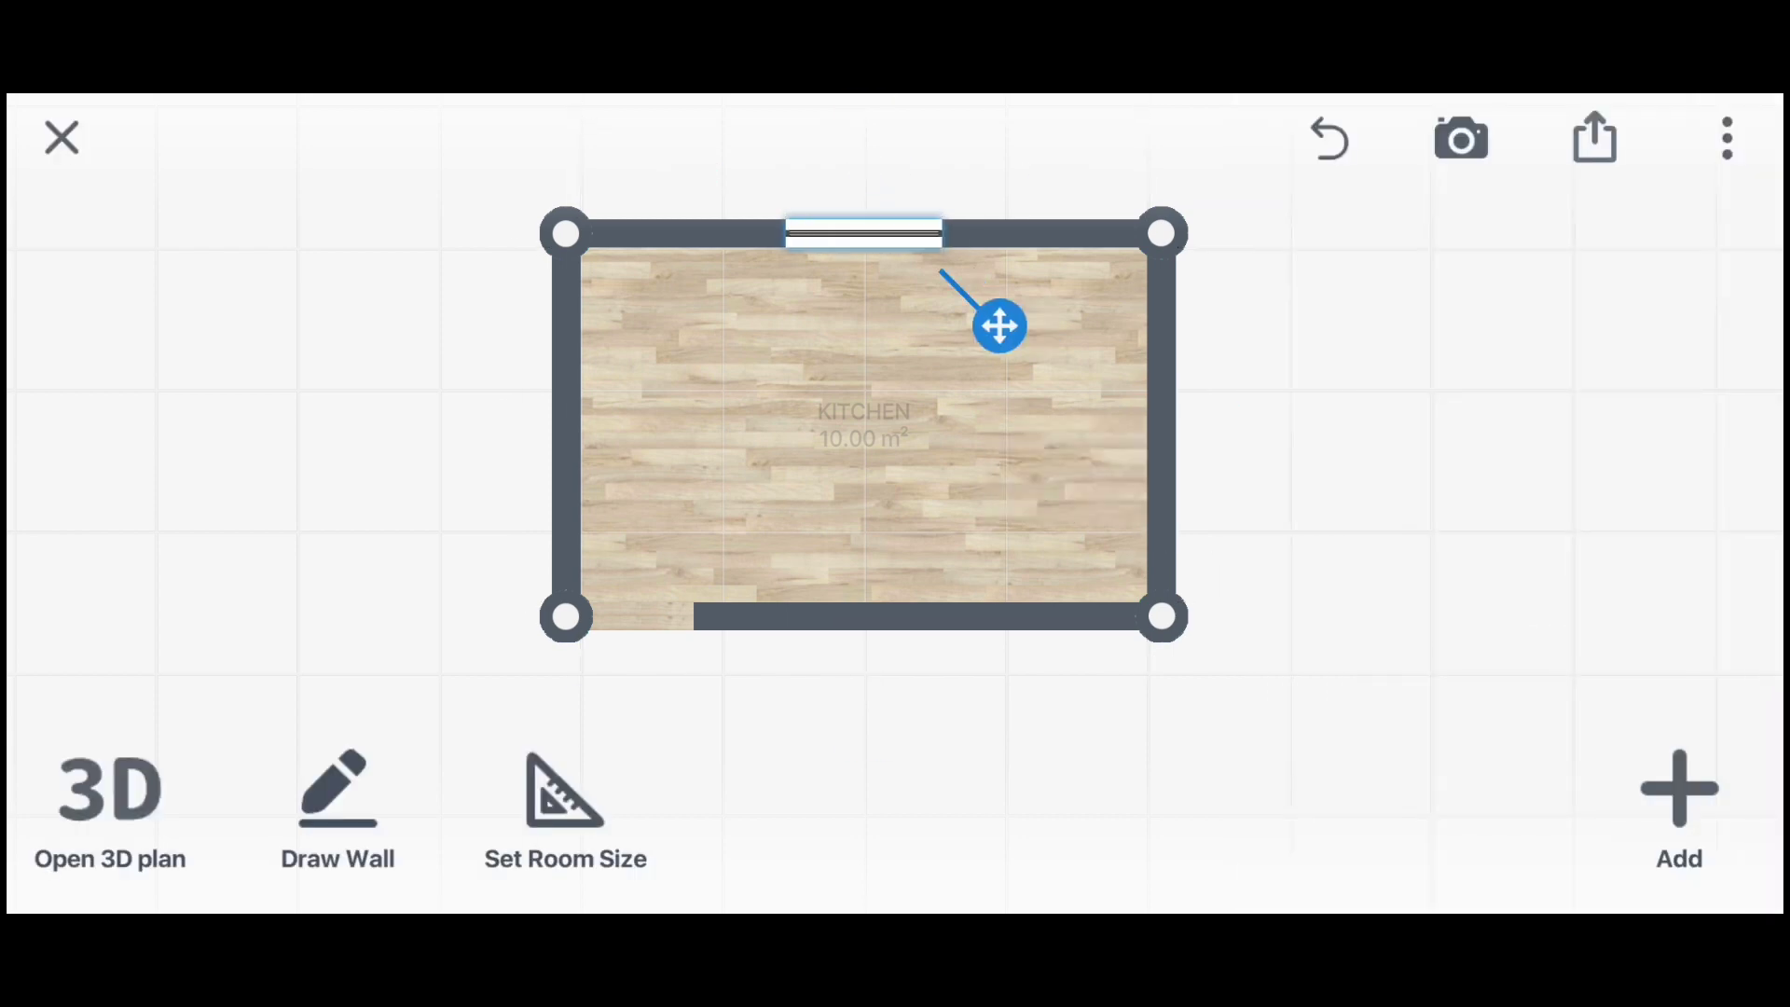
Make the window slightly narrower and slide it left along the top wall
{"action": "left_click", "coordinate": [864, 233]}
{"action": "left_click", "coordinate": [555, 436]}
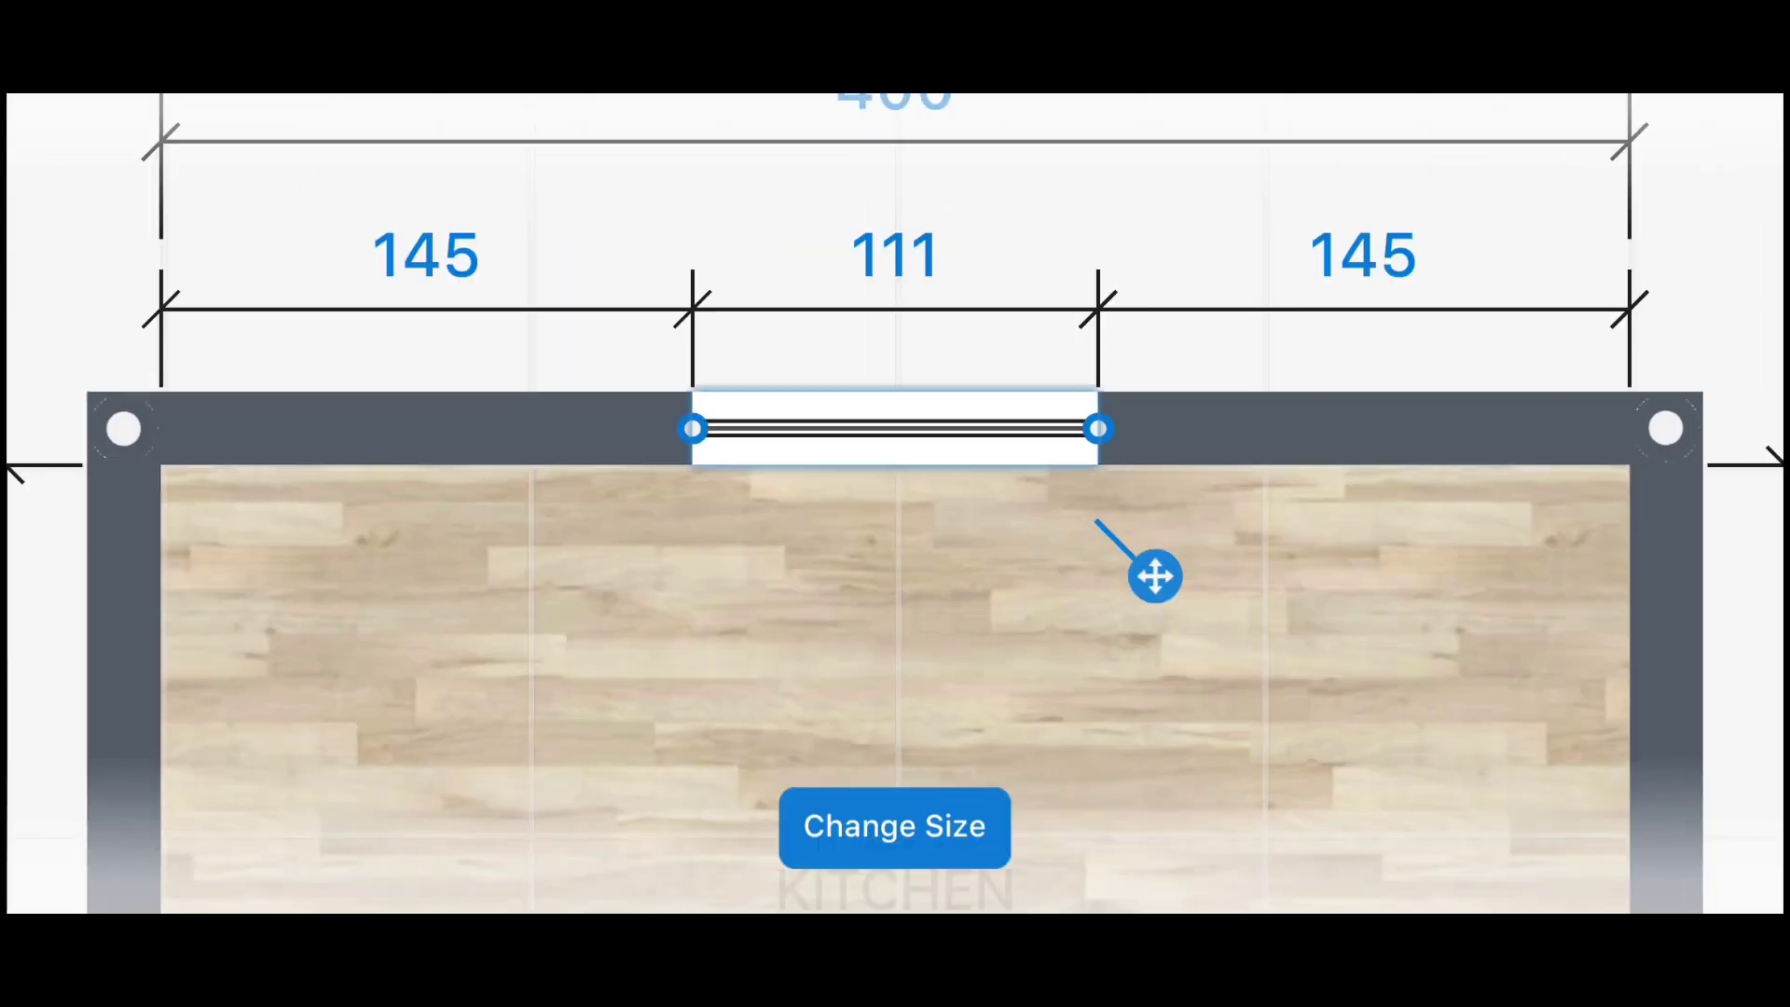
{"action": "left_click_drag", "start_coordinate": [928, 429], "coordinate": [911, 428]}
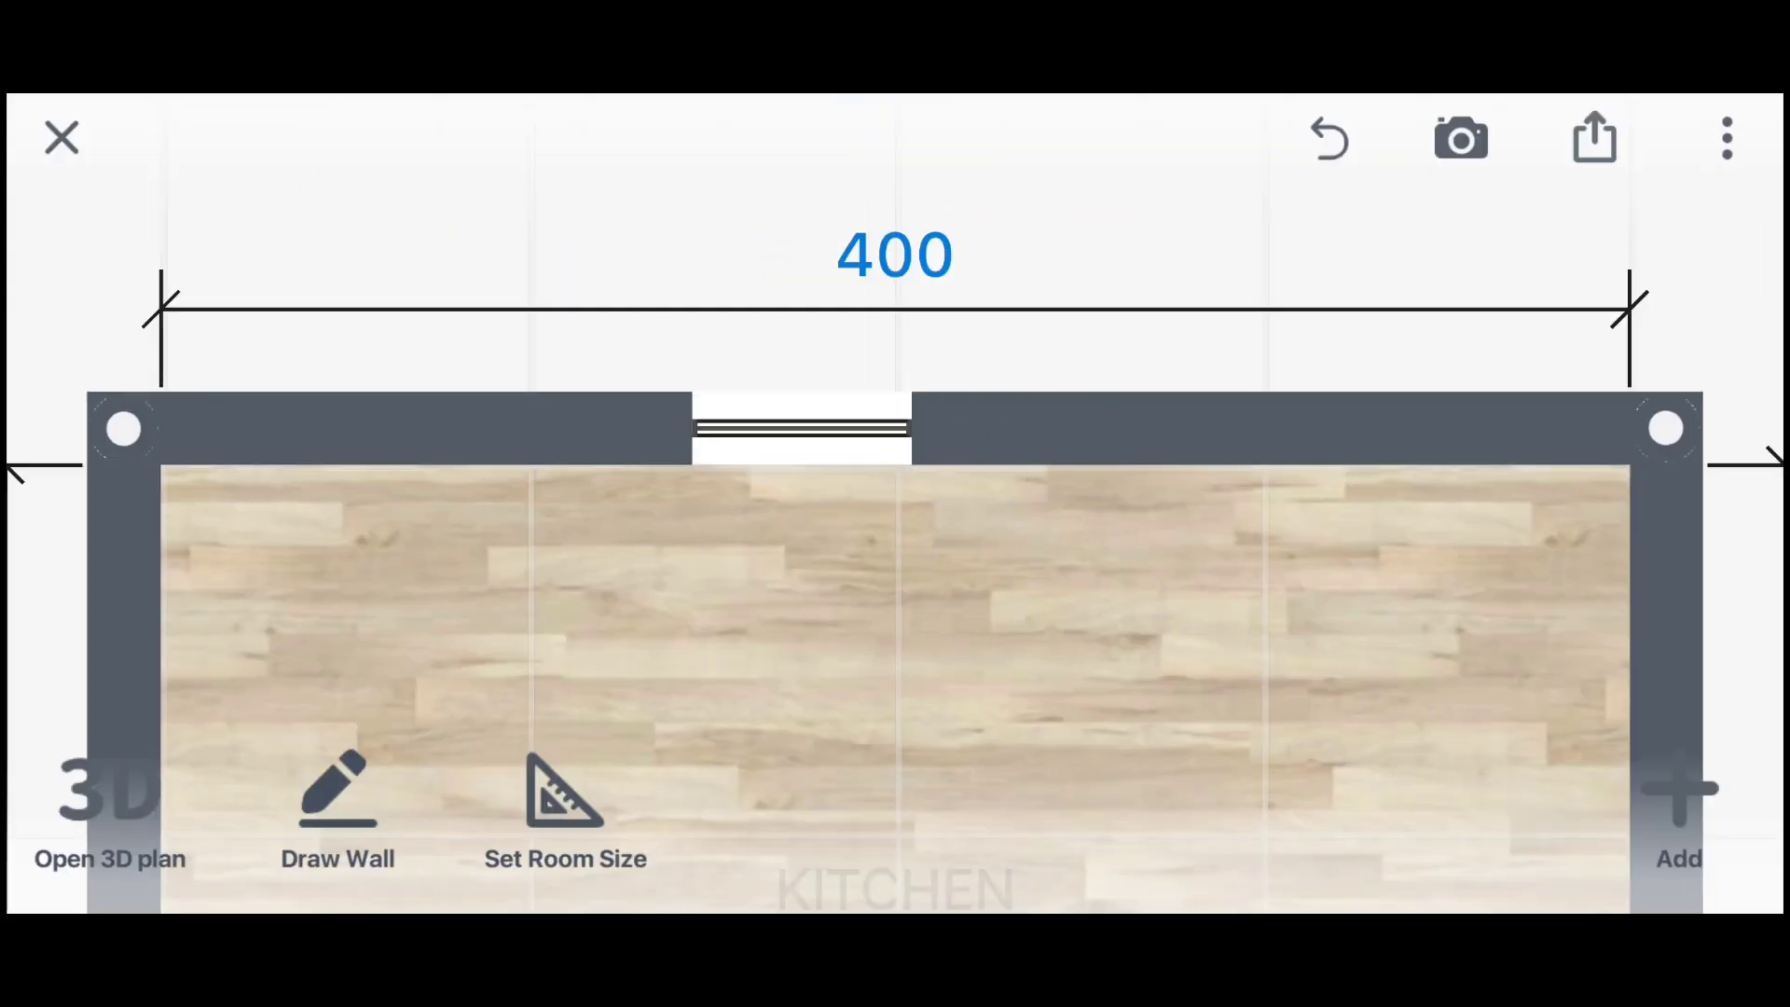
{"action": "left_click_drag", "start_coordinate": [1330, 570], "coordinate": [691, 575]}
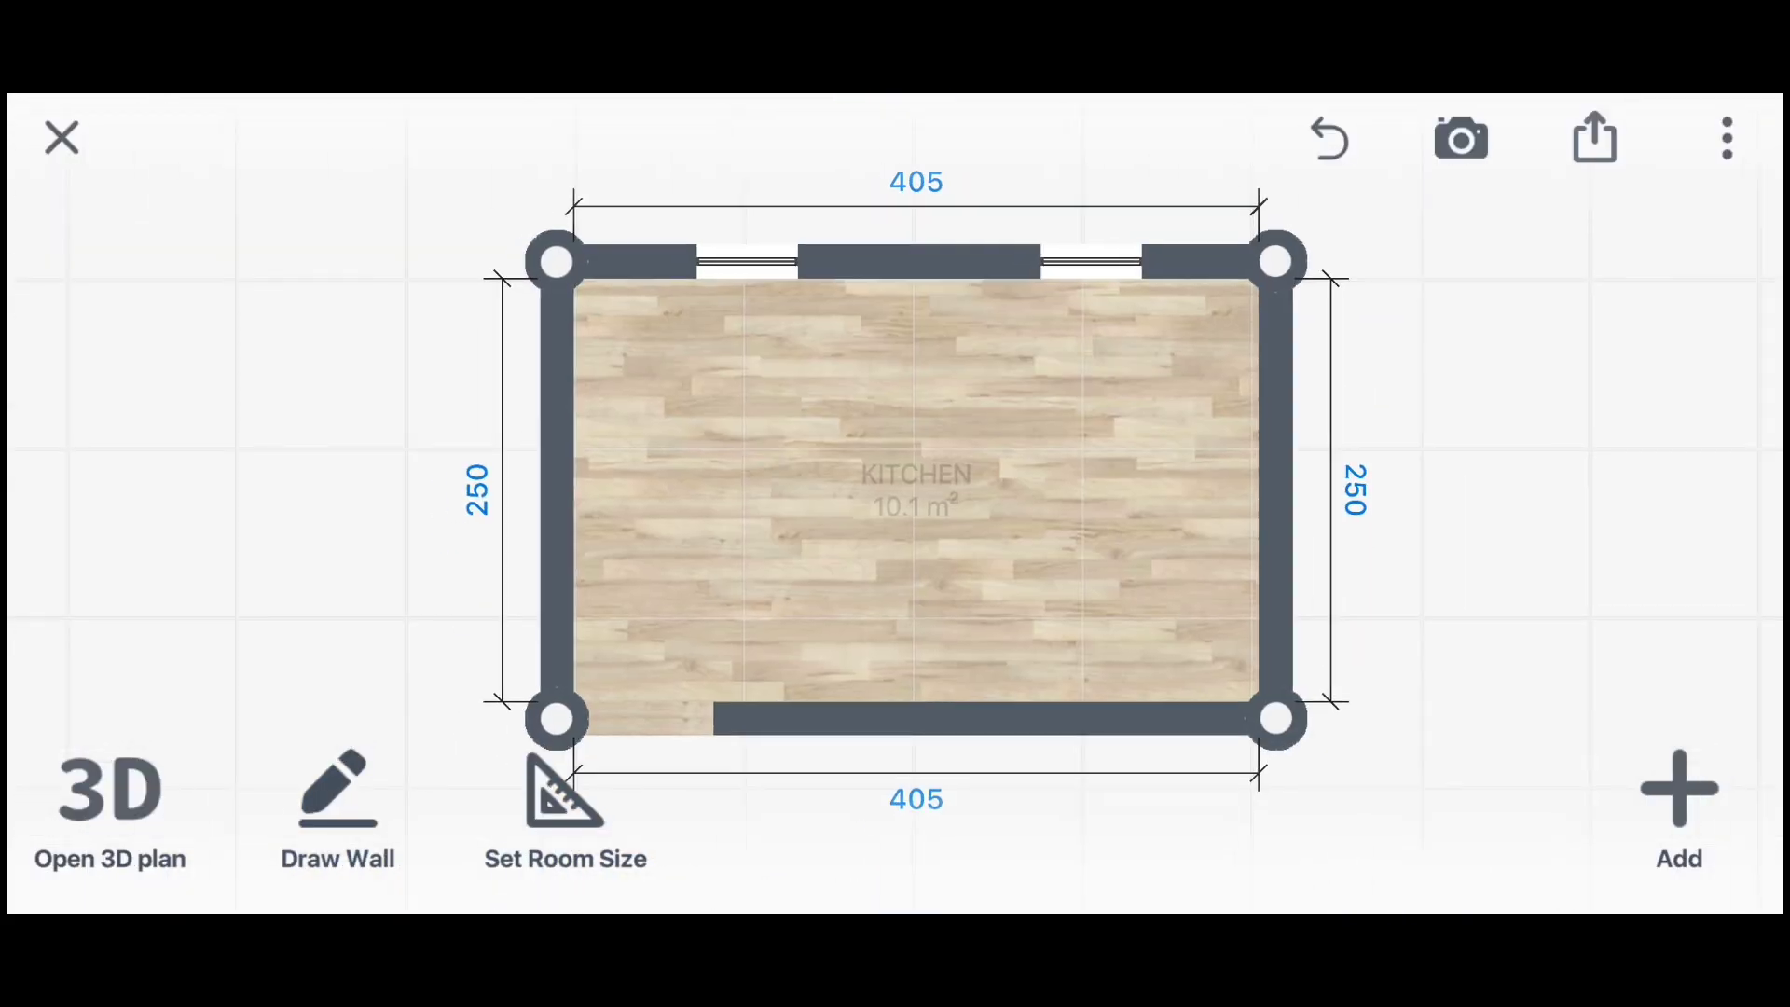
Add the 278 x 90 marble sink counter from the Kitchen Island catalogue
{"action": "left_click", "coordinate": [1678, 802]}
{"action": "left_click", "coordinate": [1263, 131]}
{"action": "scroll", "coordinate": [1506, 560], "scroll_direction": "down", "scroll_amount": 5}
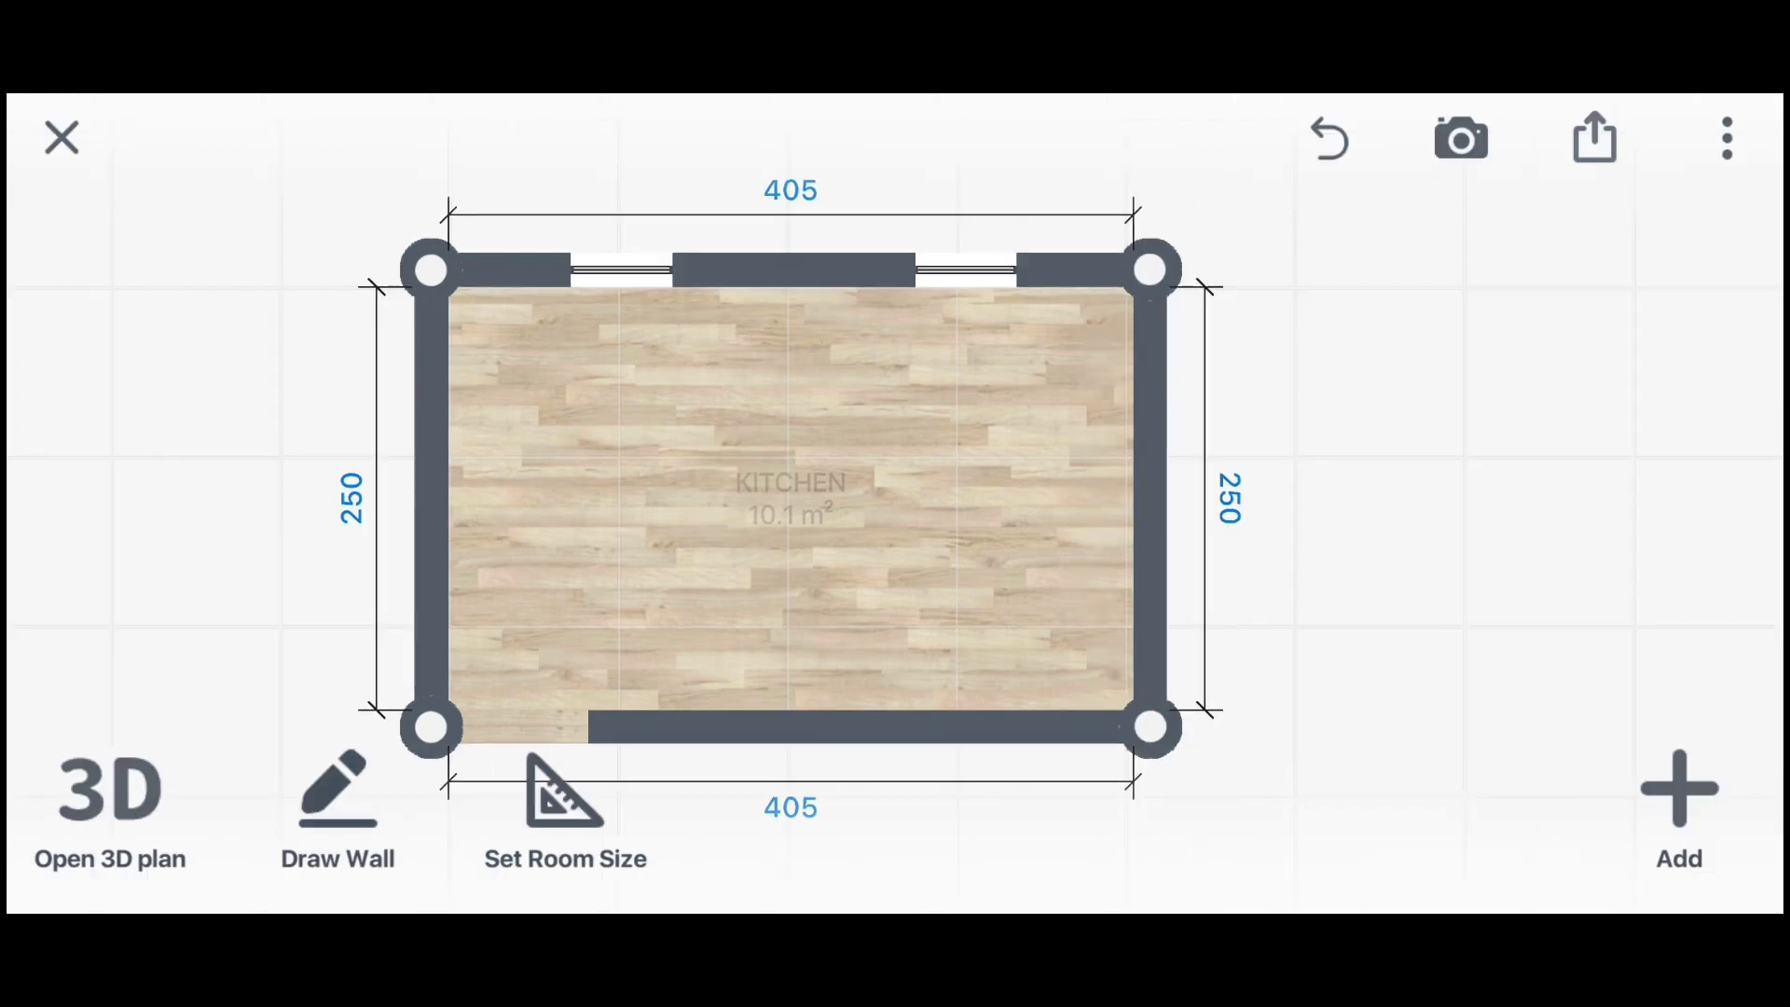
{"action": "left_click", "coordinate": [1371, 802]}
{"action": "scroll", "coordinate": [1506, 597], "scroll_direction": "down", "scroll_amount": 3}
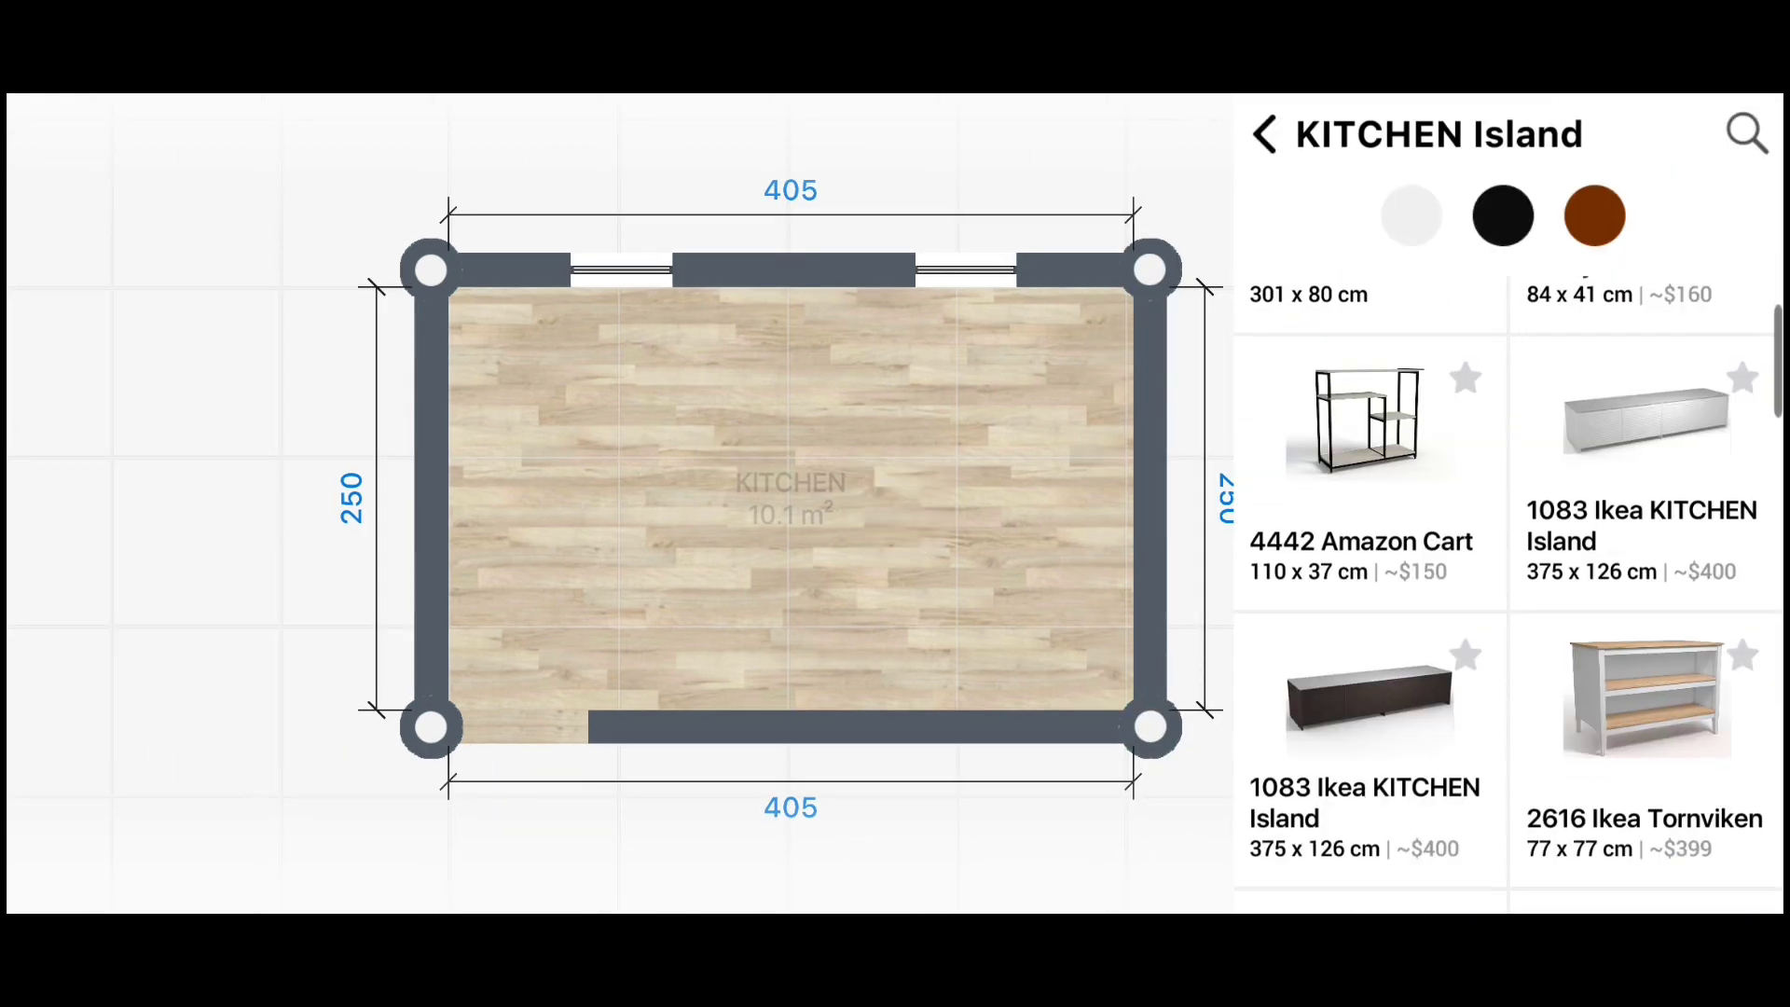
{"action": "scroll", "coordinate": [1506, 597], "scroll_direction": "down", "scroll_amount": 2}
{"action": "scroll", "coordinate": [1506, 597], "scroll_direction": "down", "scroll_amount": 5}
{"action": "scroll", "coordinate": [1506, 597], "scroll_direction": "down", "scroll_amount": 3}
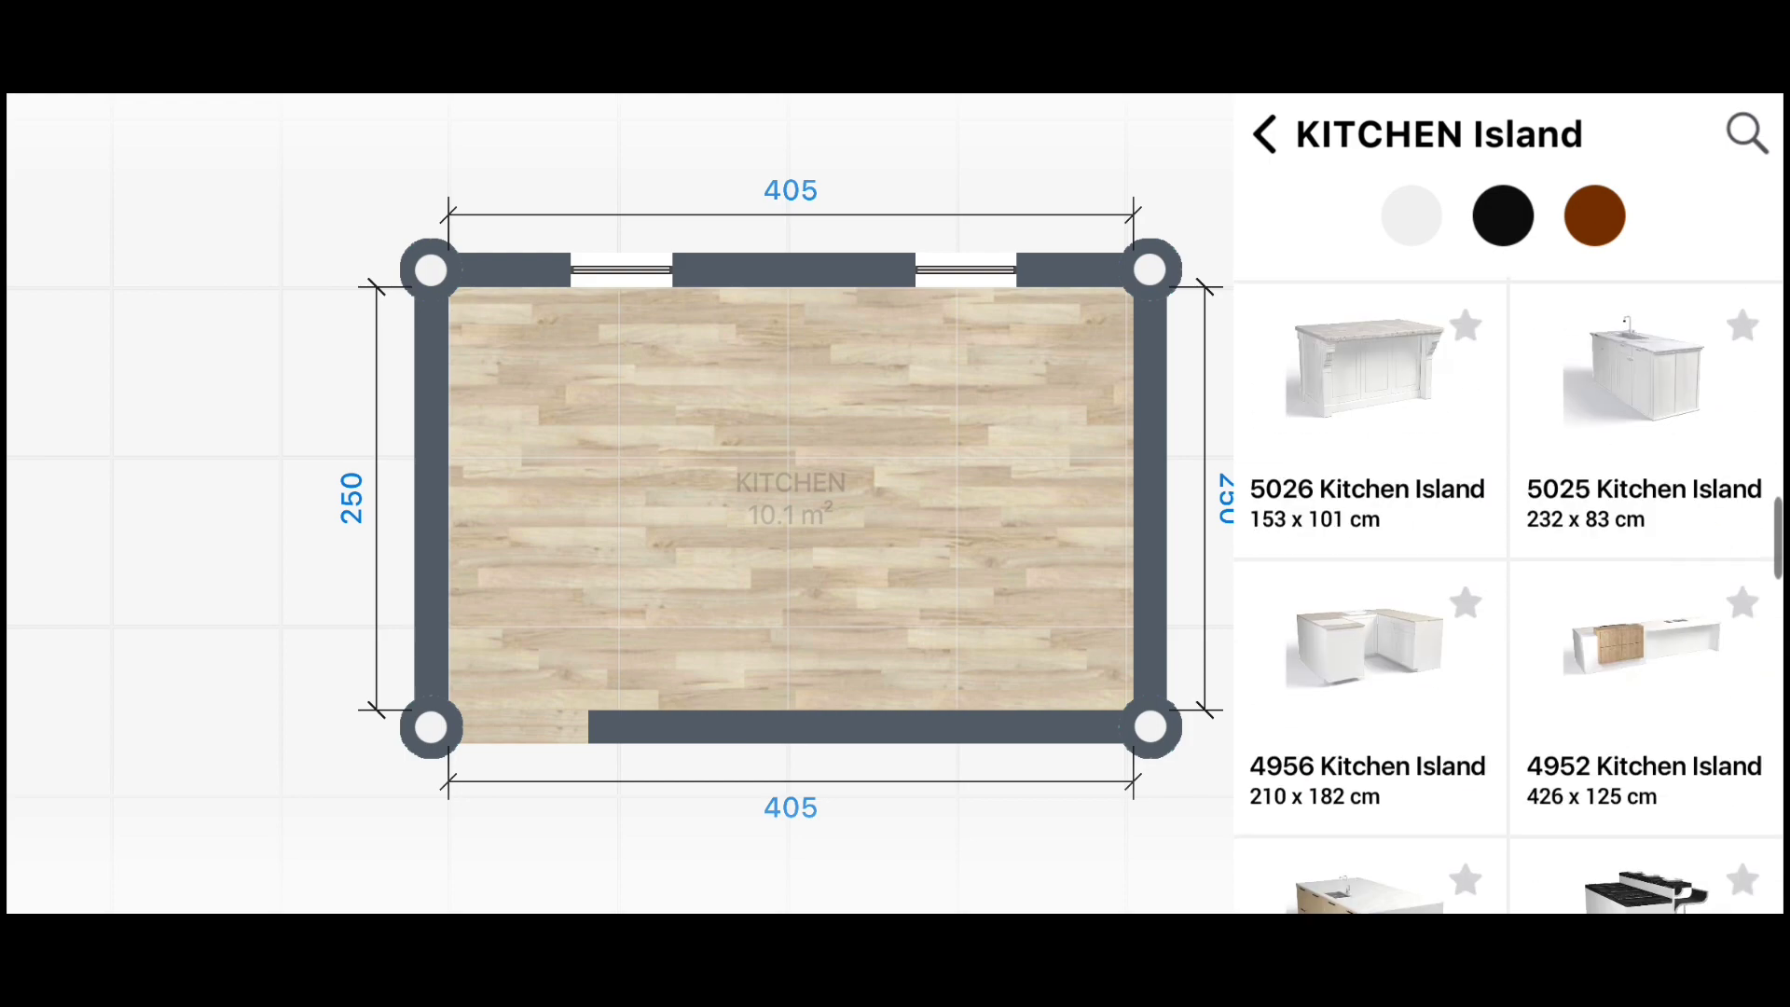
{"action": "scroll", "coordinate": [1507, 596], "scroll_direction": "down", "scroll_amount": 4}
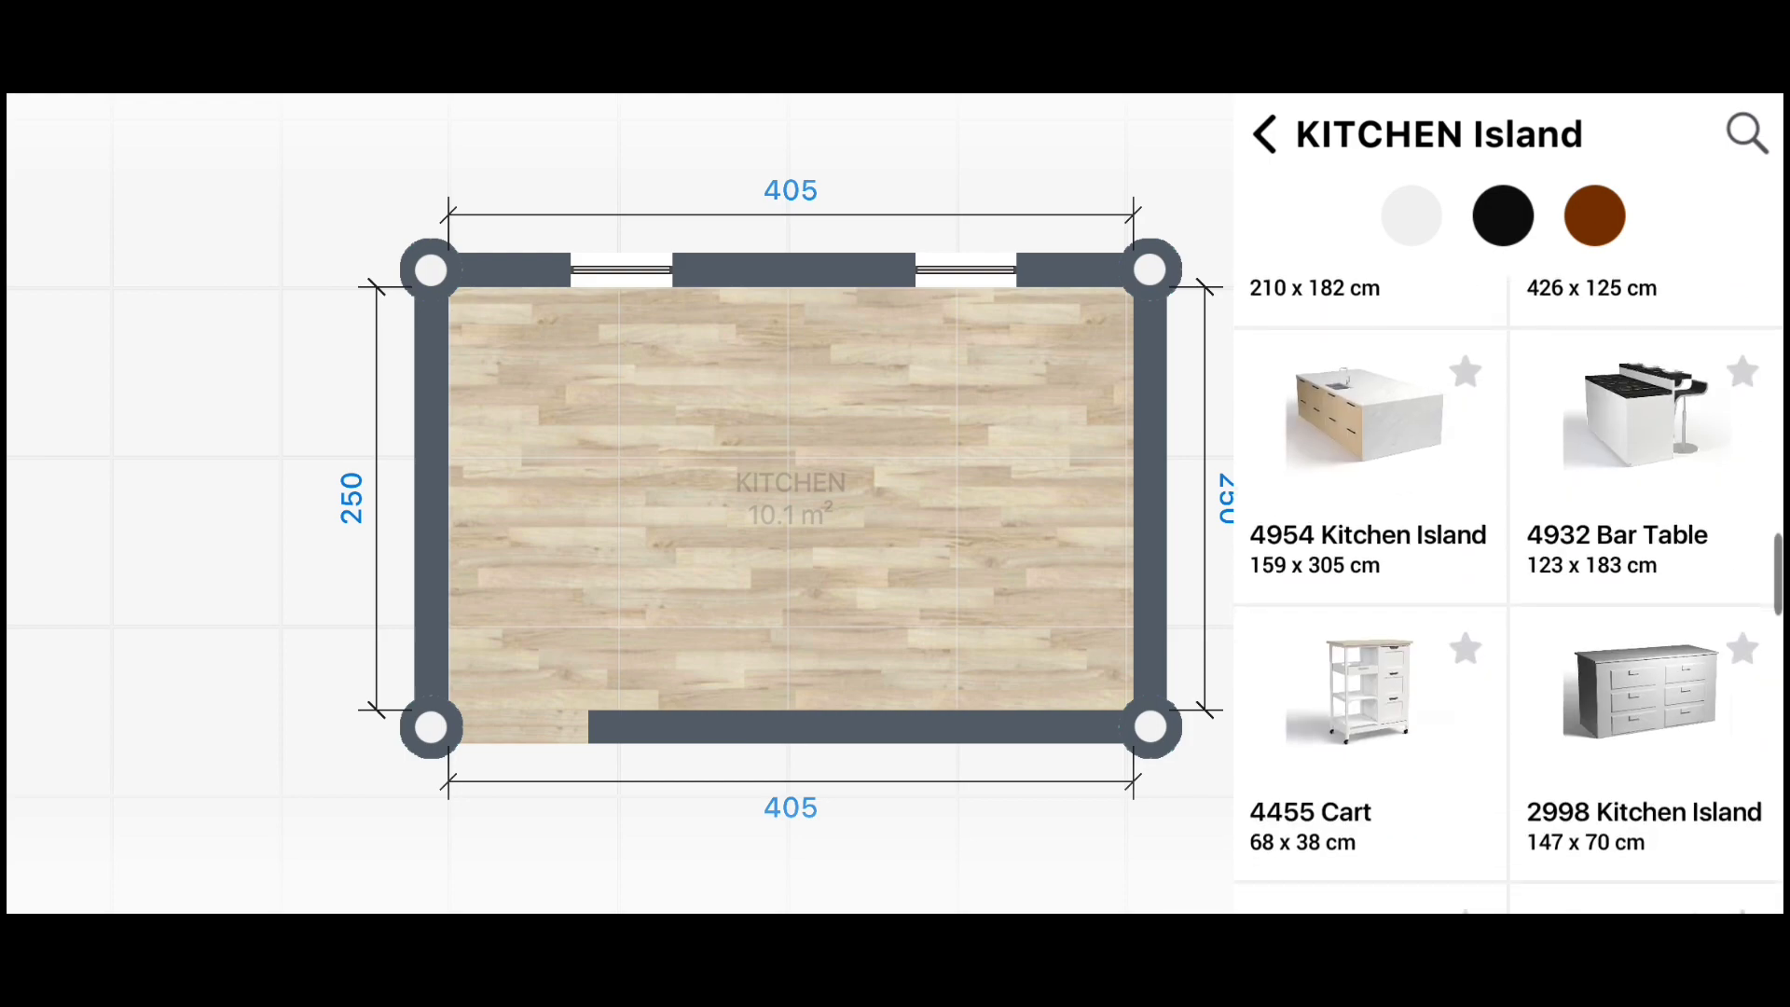
{"action": "scroll", "coordinate": [1507, 596], "scroll_direction": "down", "scroll_amount": 5}
{"action": "scroll", "coordinate": [1507, 597], "scroll_direction": "down", "scroll_amount": 3}
{"action": "scroll", "coordinate": [1507, 596], "scroll_direction": "down", "scroll_amount": 3}
{"action": "scroll", "coordinate": [1508, 597], "scroll_direction": "down", "scroll_amount": 5}
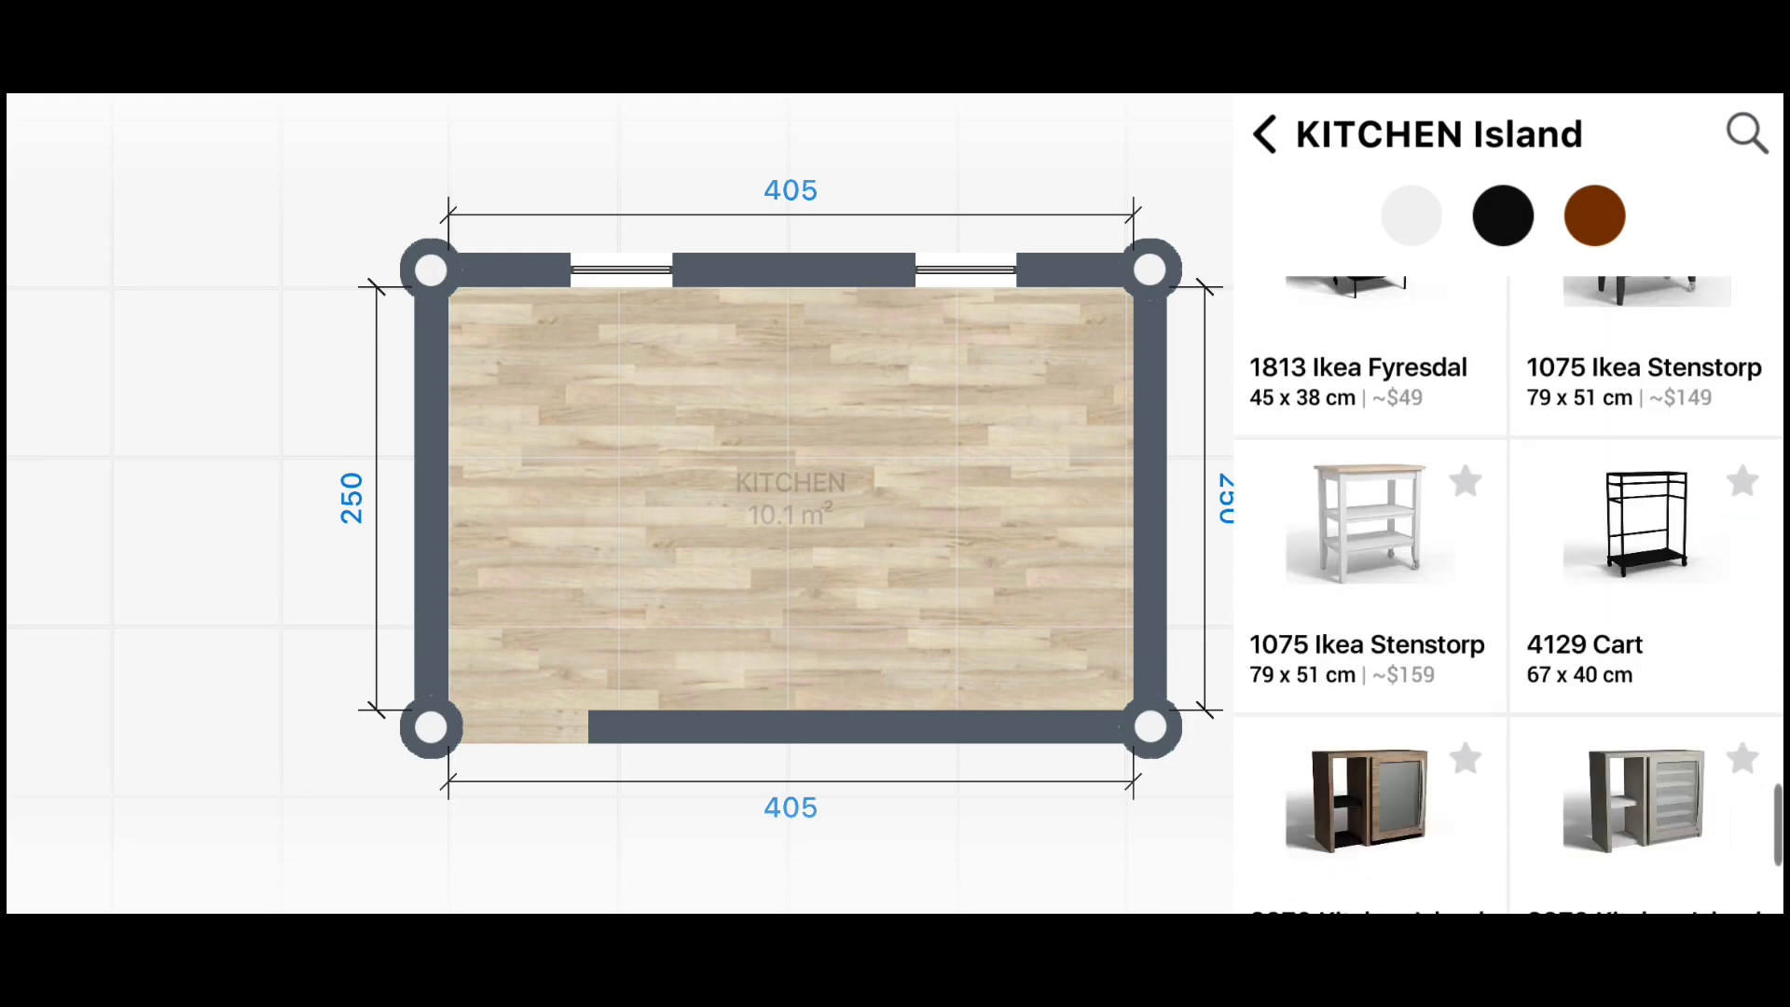
{"action": "scroll", "coordinate": [1508, 597], "scroll_direction": "down", "scroll_amount": 5}
{"action": "left_click", "coordinate": [1645, 559]}
Rotate the counter against the right wall and set its width to 250
{"action": "mouse_move", "coordinate": [912, 474]}
{"action": "left_mouse_down"}
{"action": "mouse_move", "coordinate": [905, 421]}
{"action": "mouse_move", "coordinate": [856, 346]}
{"action": "mouse_move", "coordinate": [731, 346]}
{"action": "left_mouse_up"}
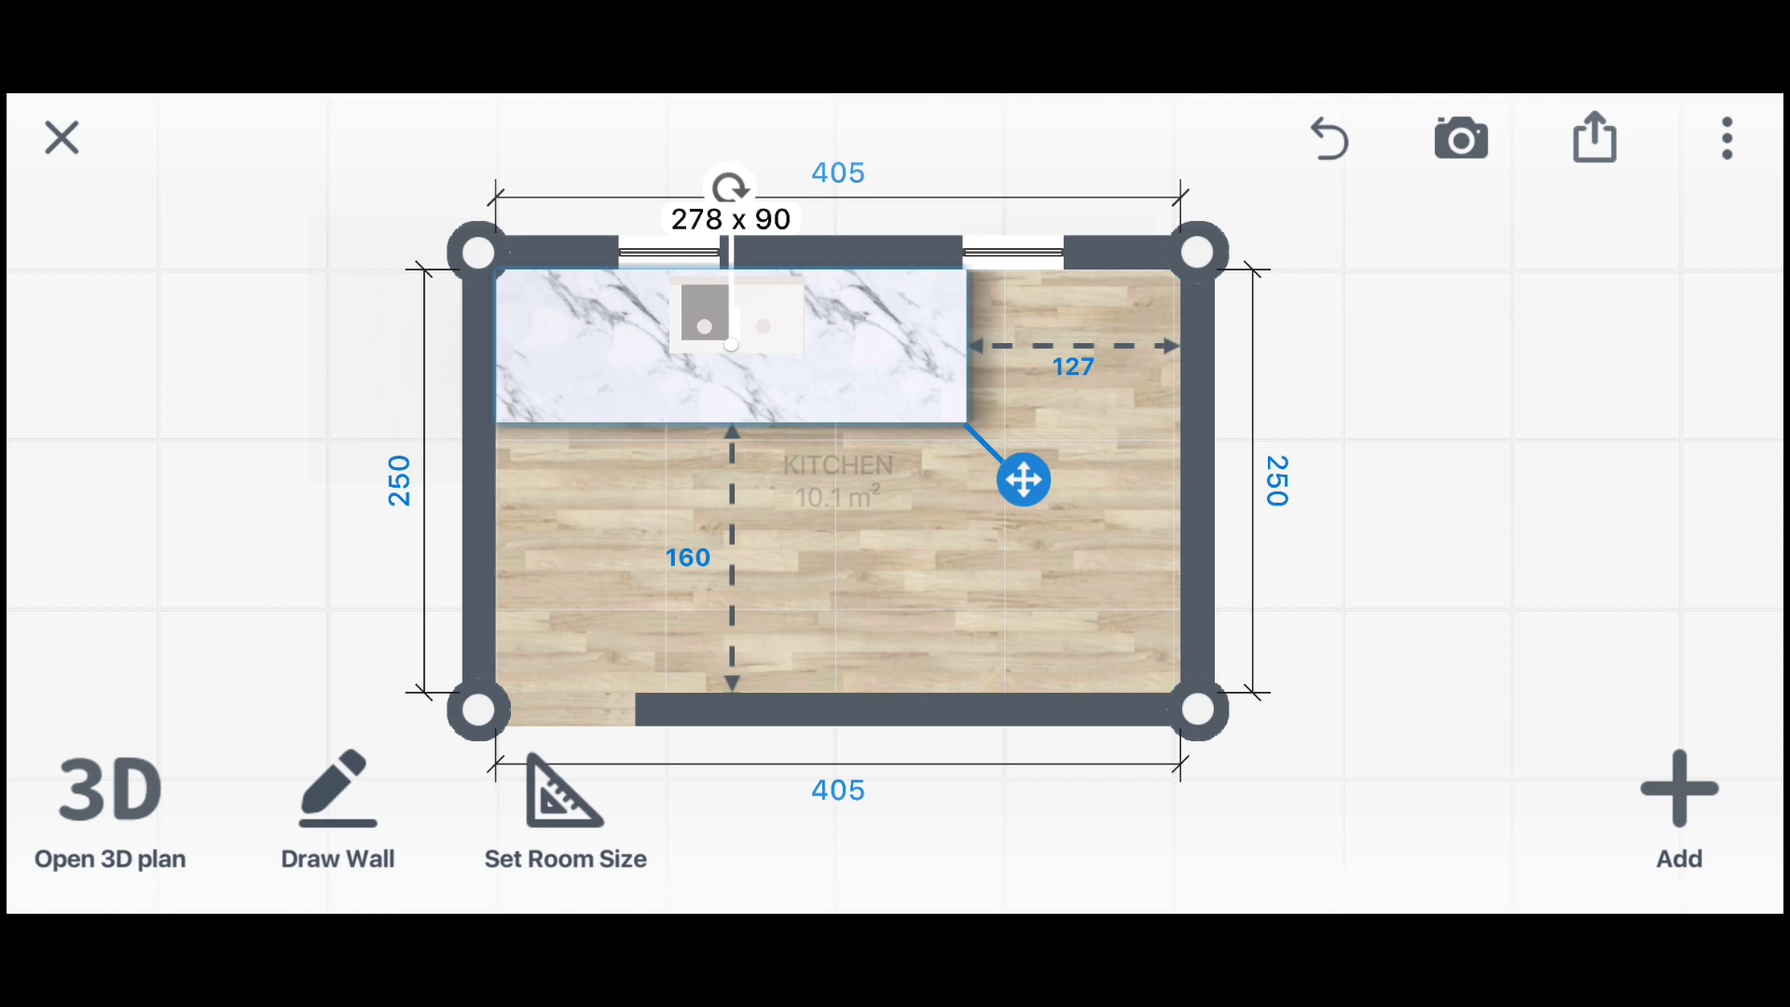
{"action": "mouse_move", "coordinate": [731, 346]}
{"action": "left_mouse_down"}
{"action": "mouse_move", "coordinate": [779, 352]}
{"action": "mouse_move", "coordinate": [867, 460]}
{"action": "mouse_move", "coordinate": [1104, 461]}
{"action": "left_mouse_up"}
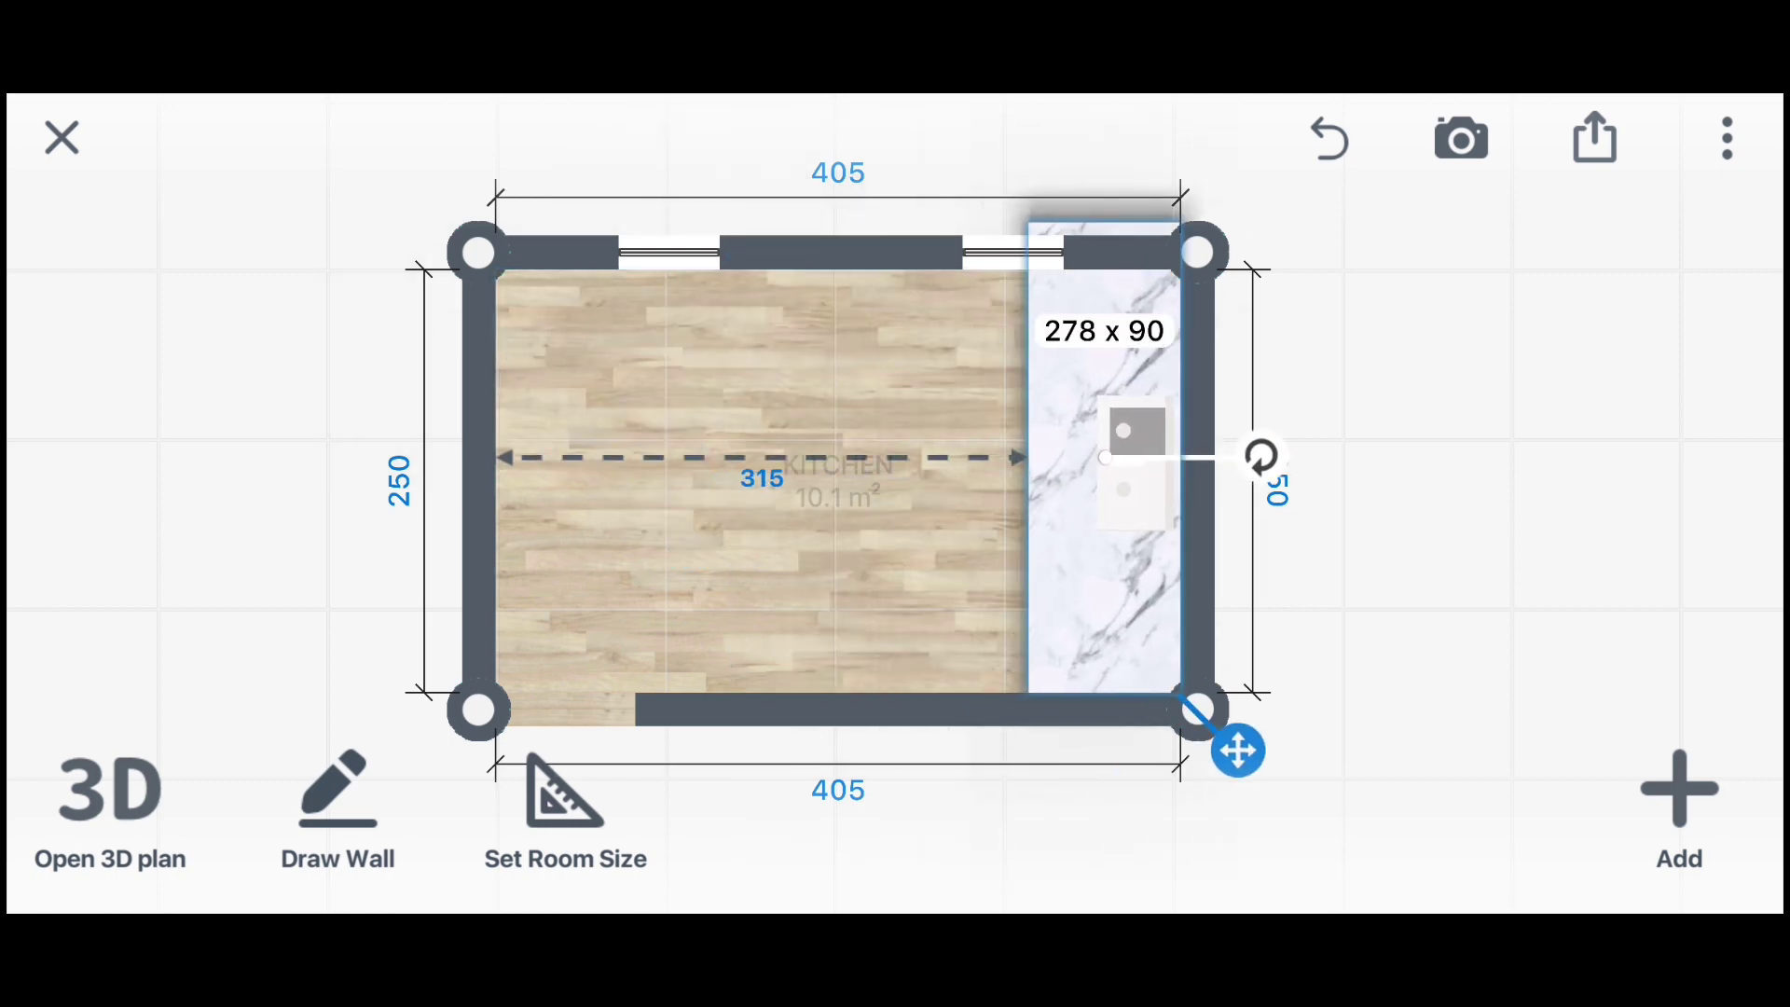
{"action": "left_click", "coordinate": [1104, 559]}
{"action": "left_click", "coordinate": [1251, 152]}
{"action": "type", "text": "250"}
{"action": "key", "text": "Return"}
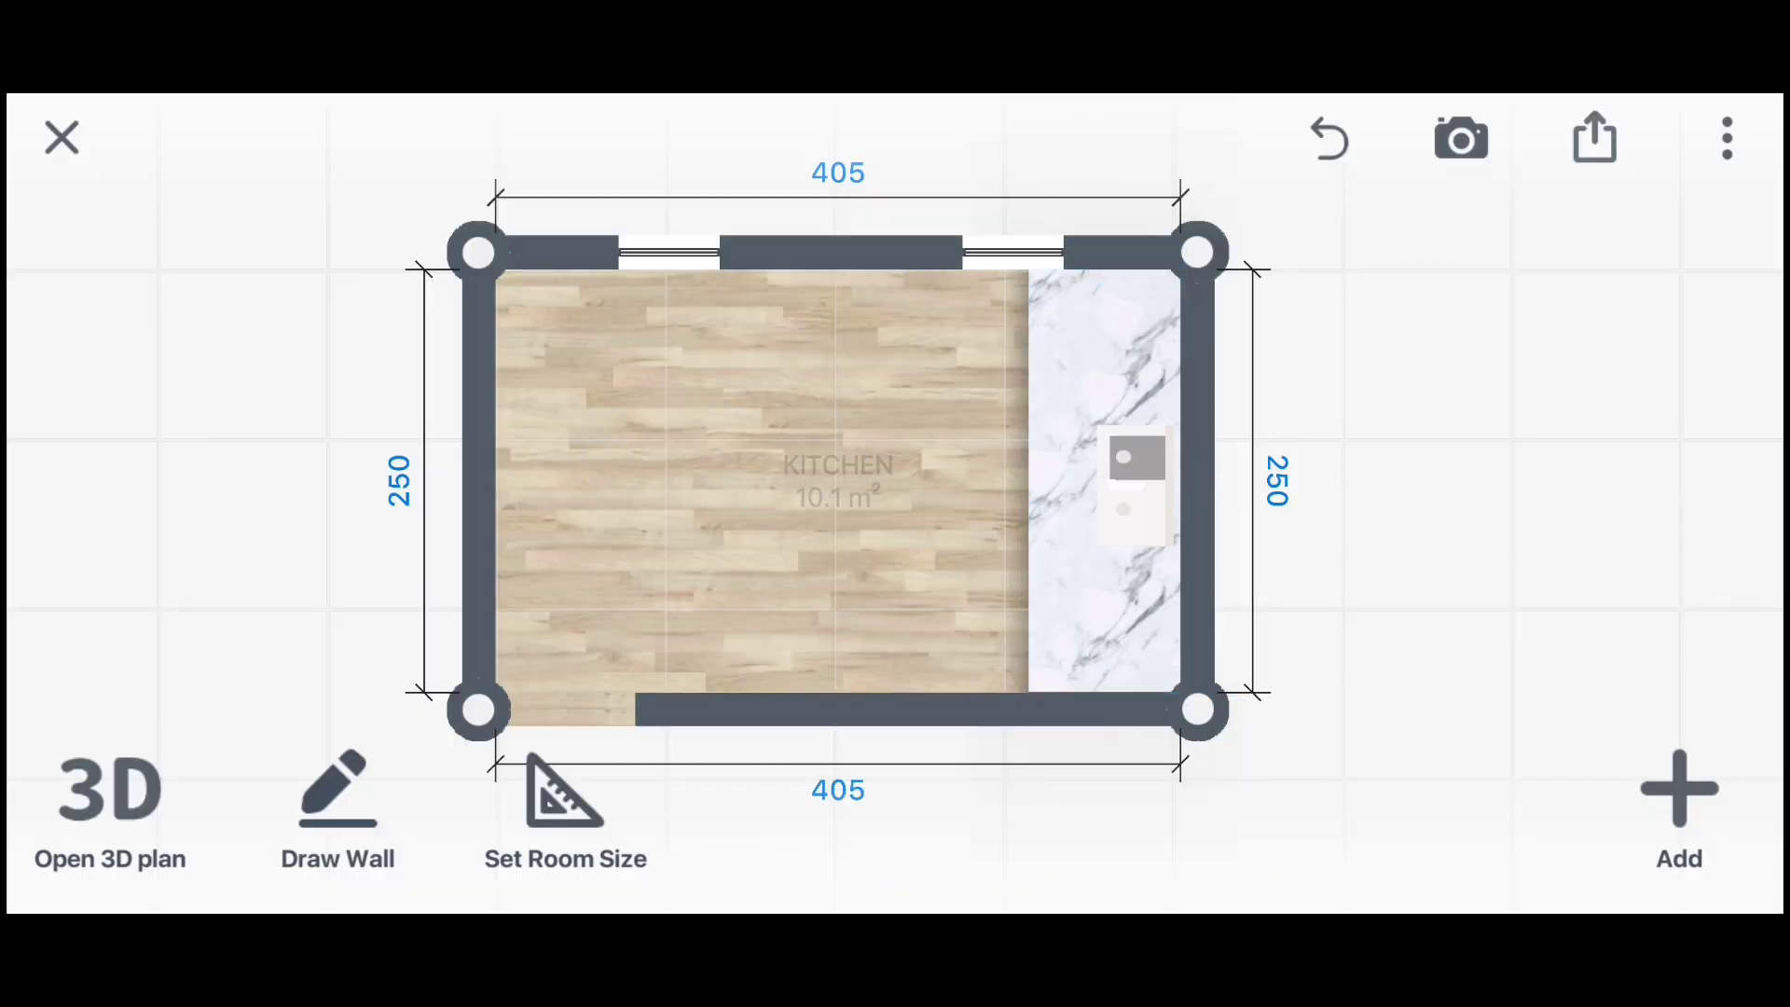
{"action": "left_click", "coordinate": [110, 802]}
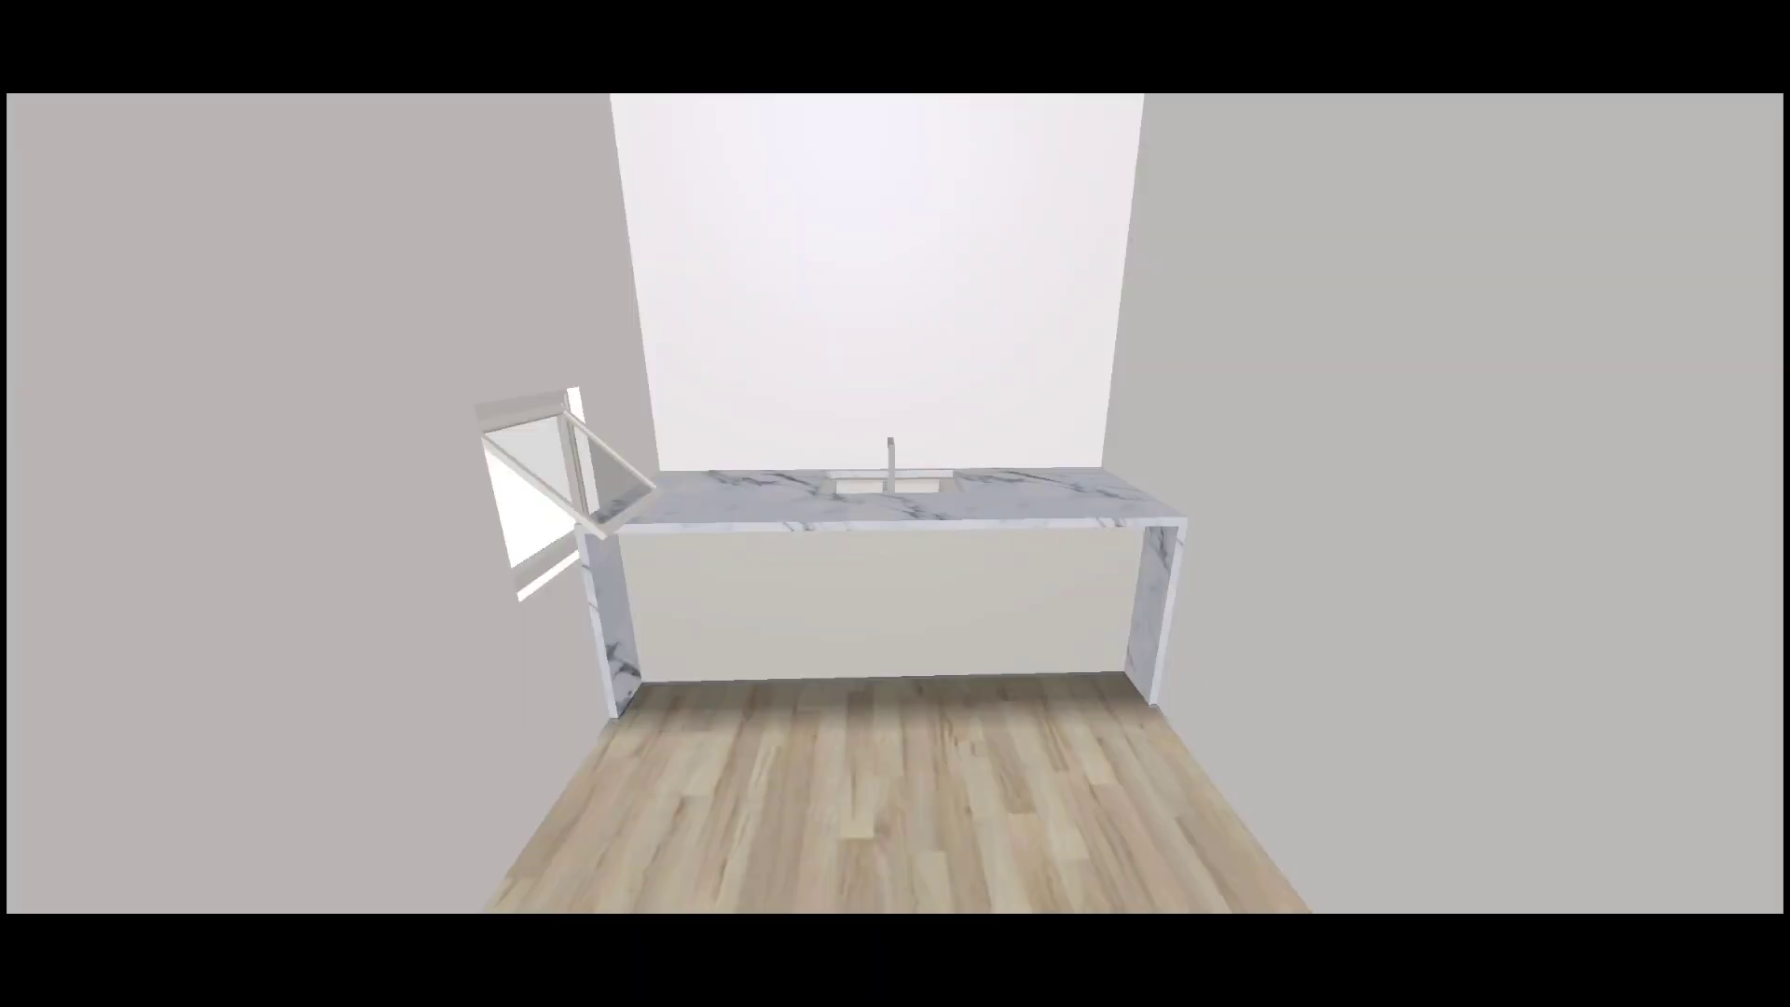
Apply the marble counter's 250 × 90 size and check it in 3D
{"action": "left_click", "coordinate": [110, 802]}
{"action": "left_click", "coordinate": [1138, 499]}
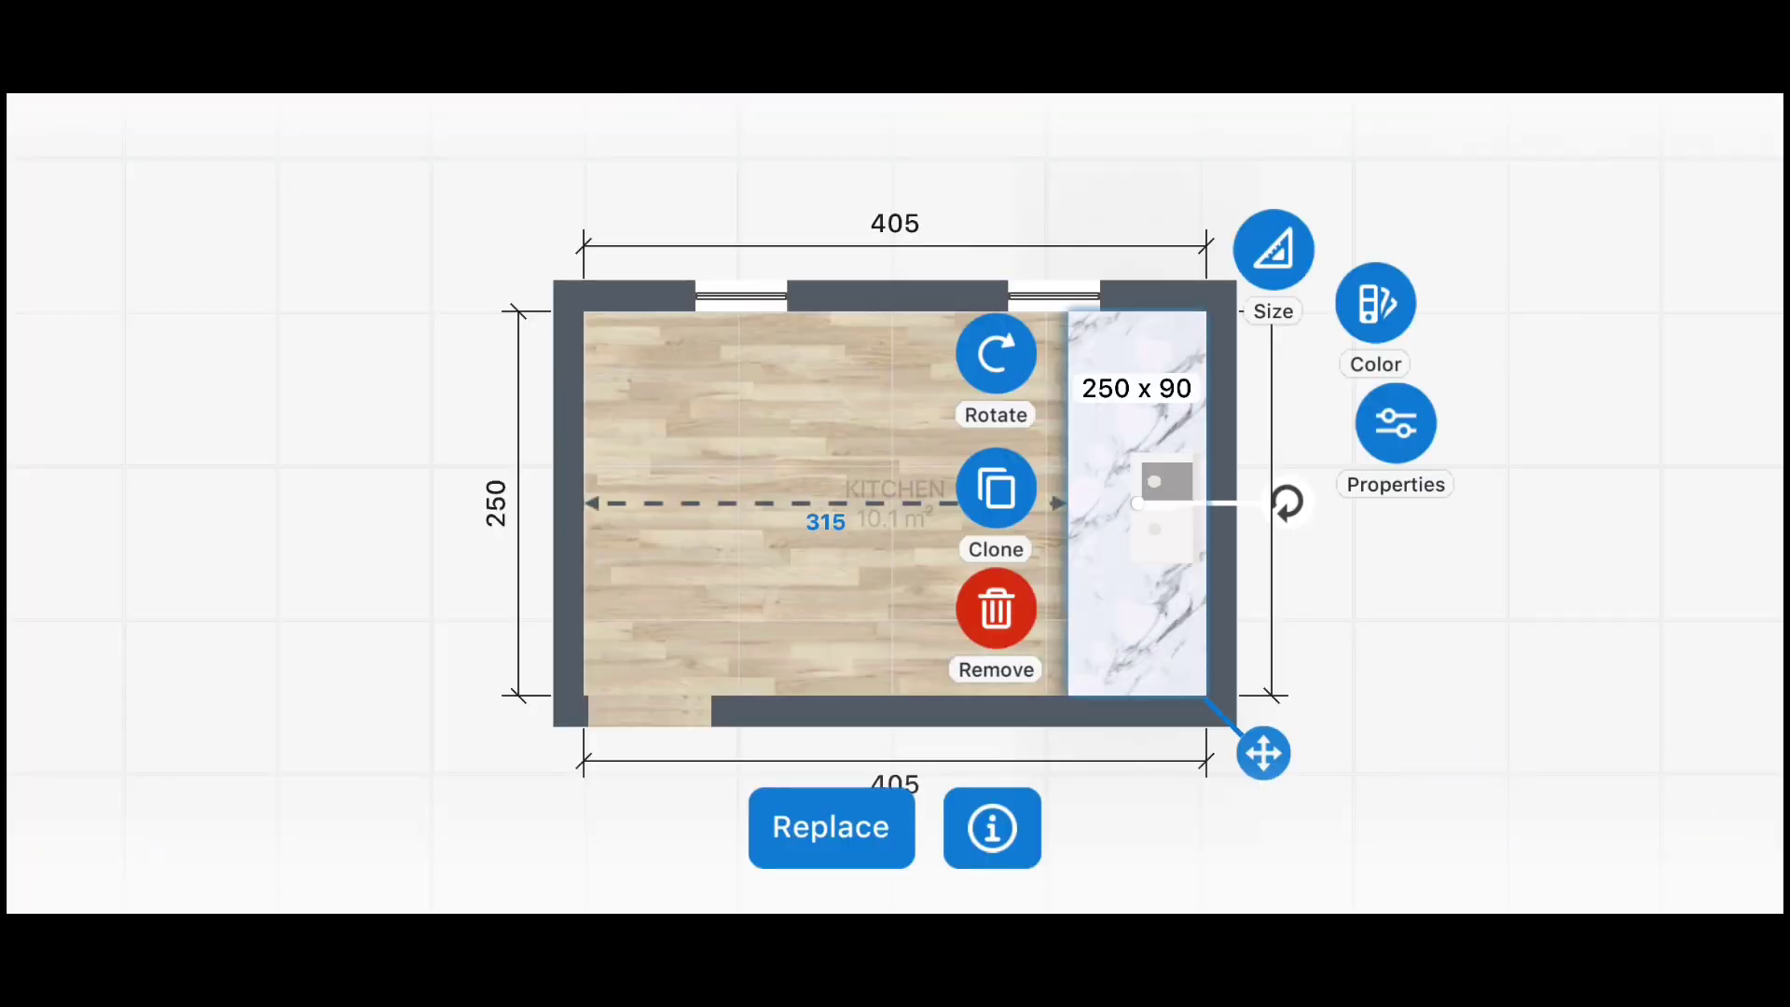
{"action": "left_click", "coordinate": [1271, 252]}
{"action": "left_click", "coordinate": [924, 869]}
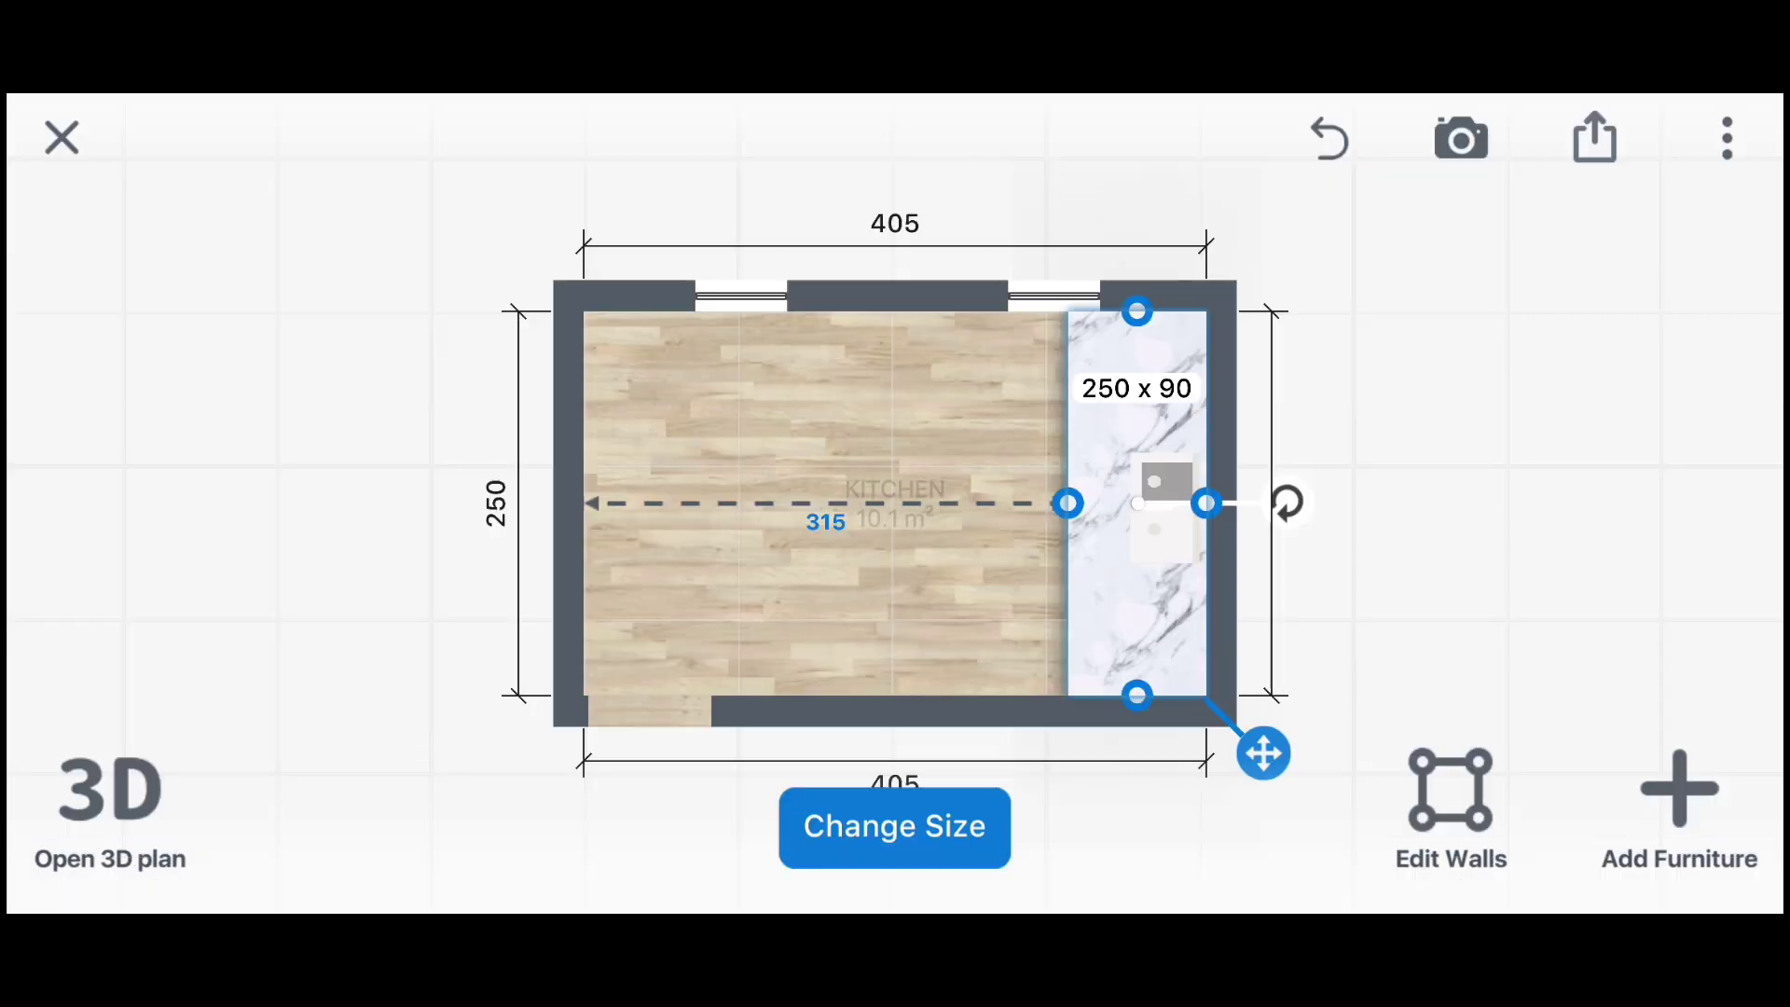
{"action": "left_click", "coordinate": [110, 802]}
{"action": "left_click", "coordinate": [110, 802]}
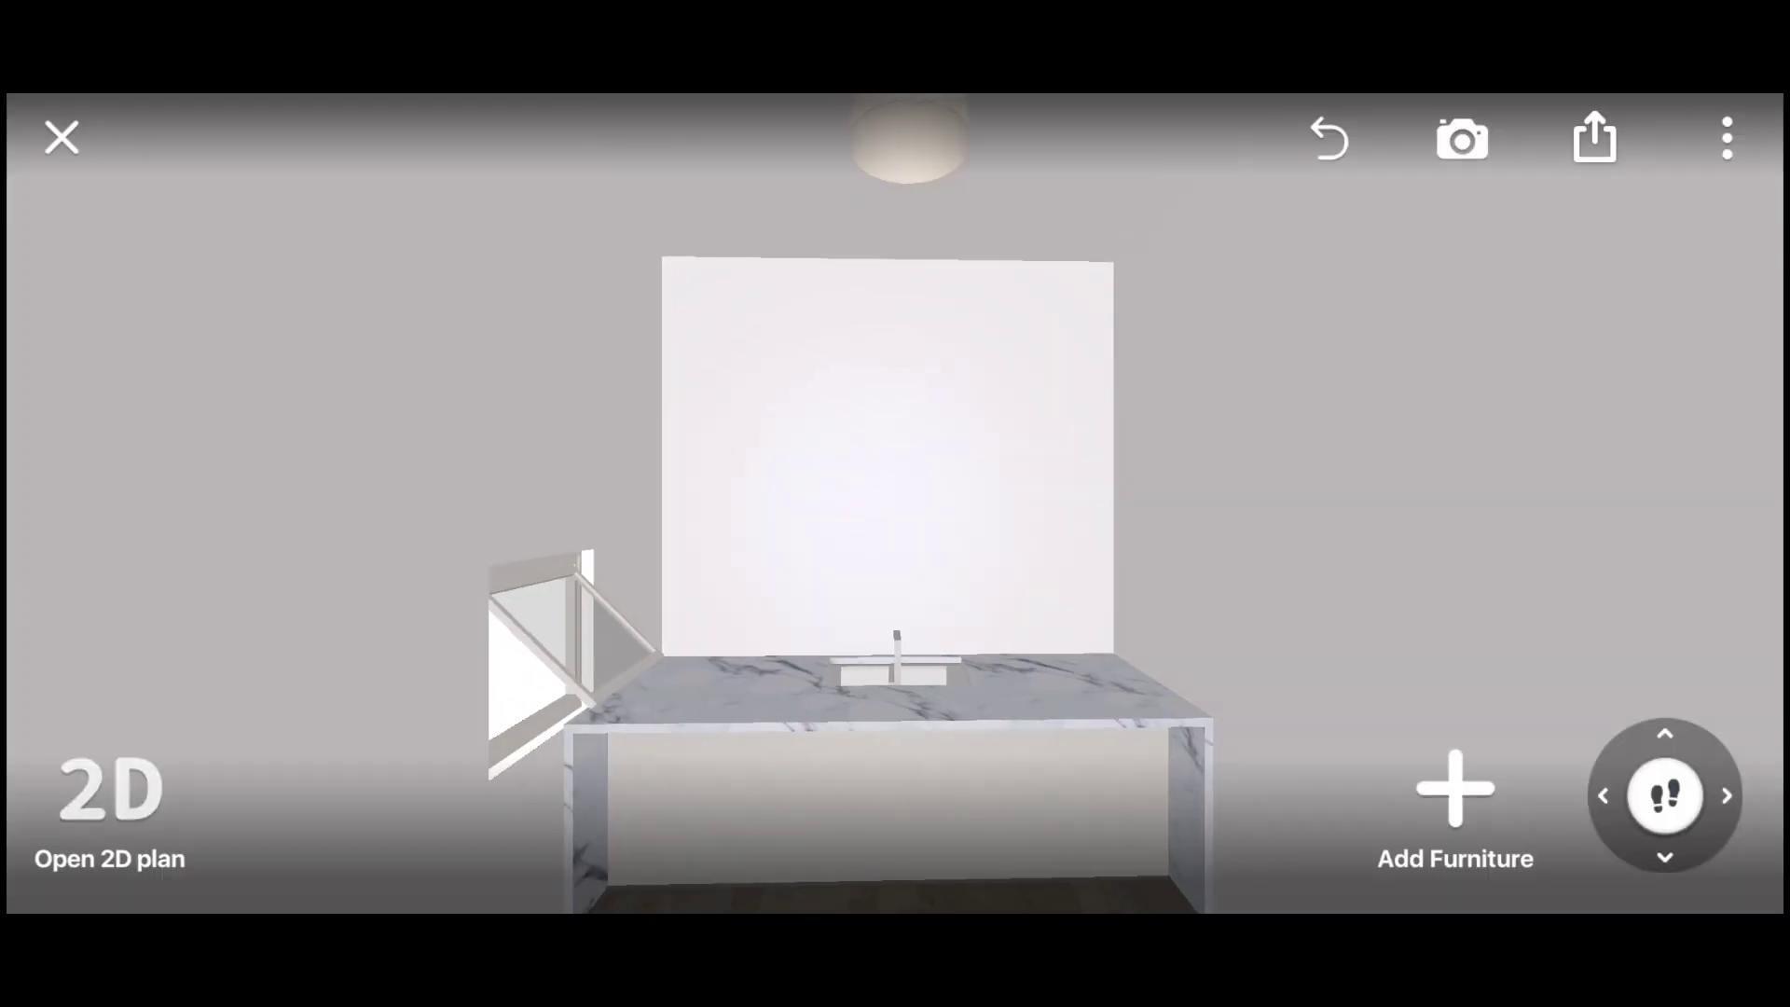
Open Edit Walls and the room size settings, leaving them unchanged
{"action": "left_click", "coordinate": [894, 869]}
{"action": "left_click", "coordinate": [336, 788]}
{"action": "left_click", "coordinate": [1359, 867]}
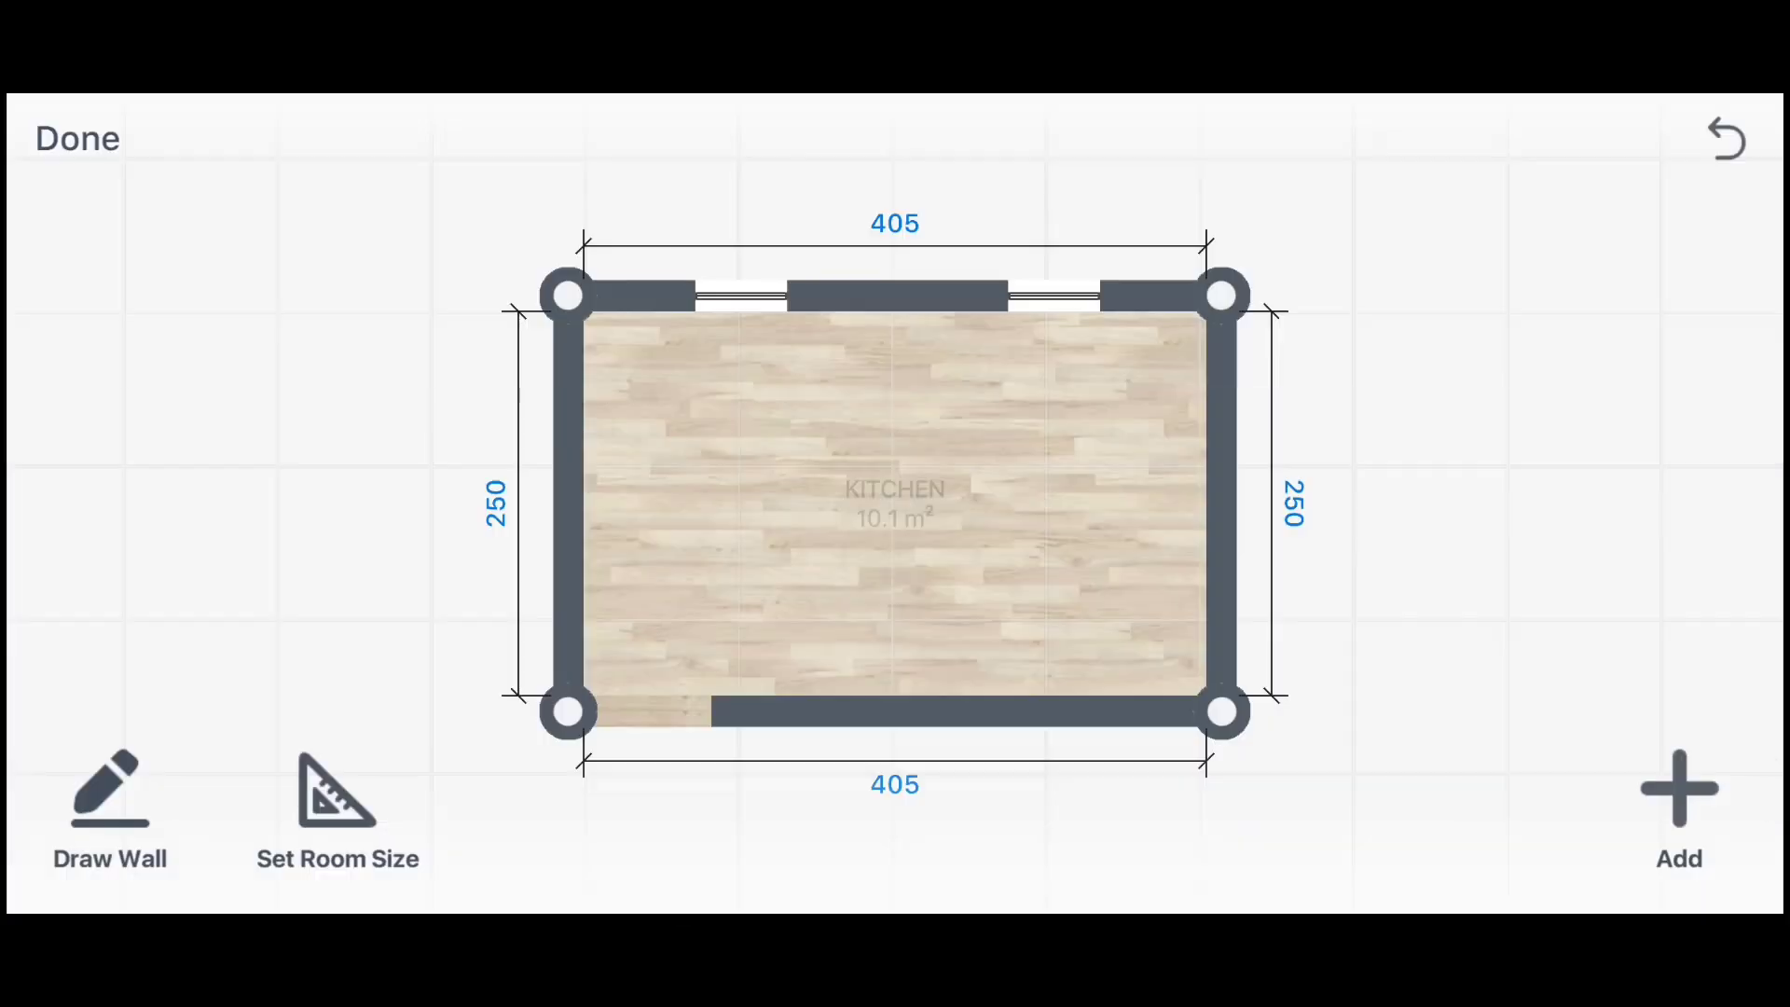
{"action": "left_click", "coordinate": [76, 136]}
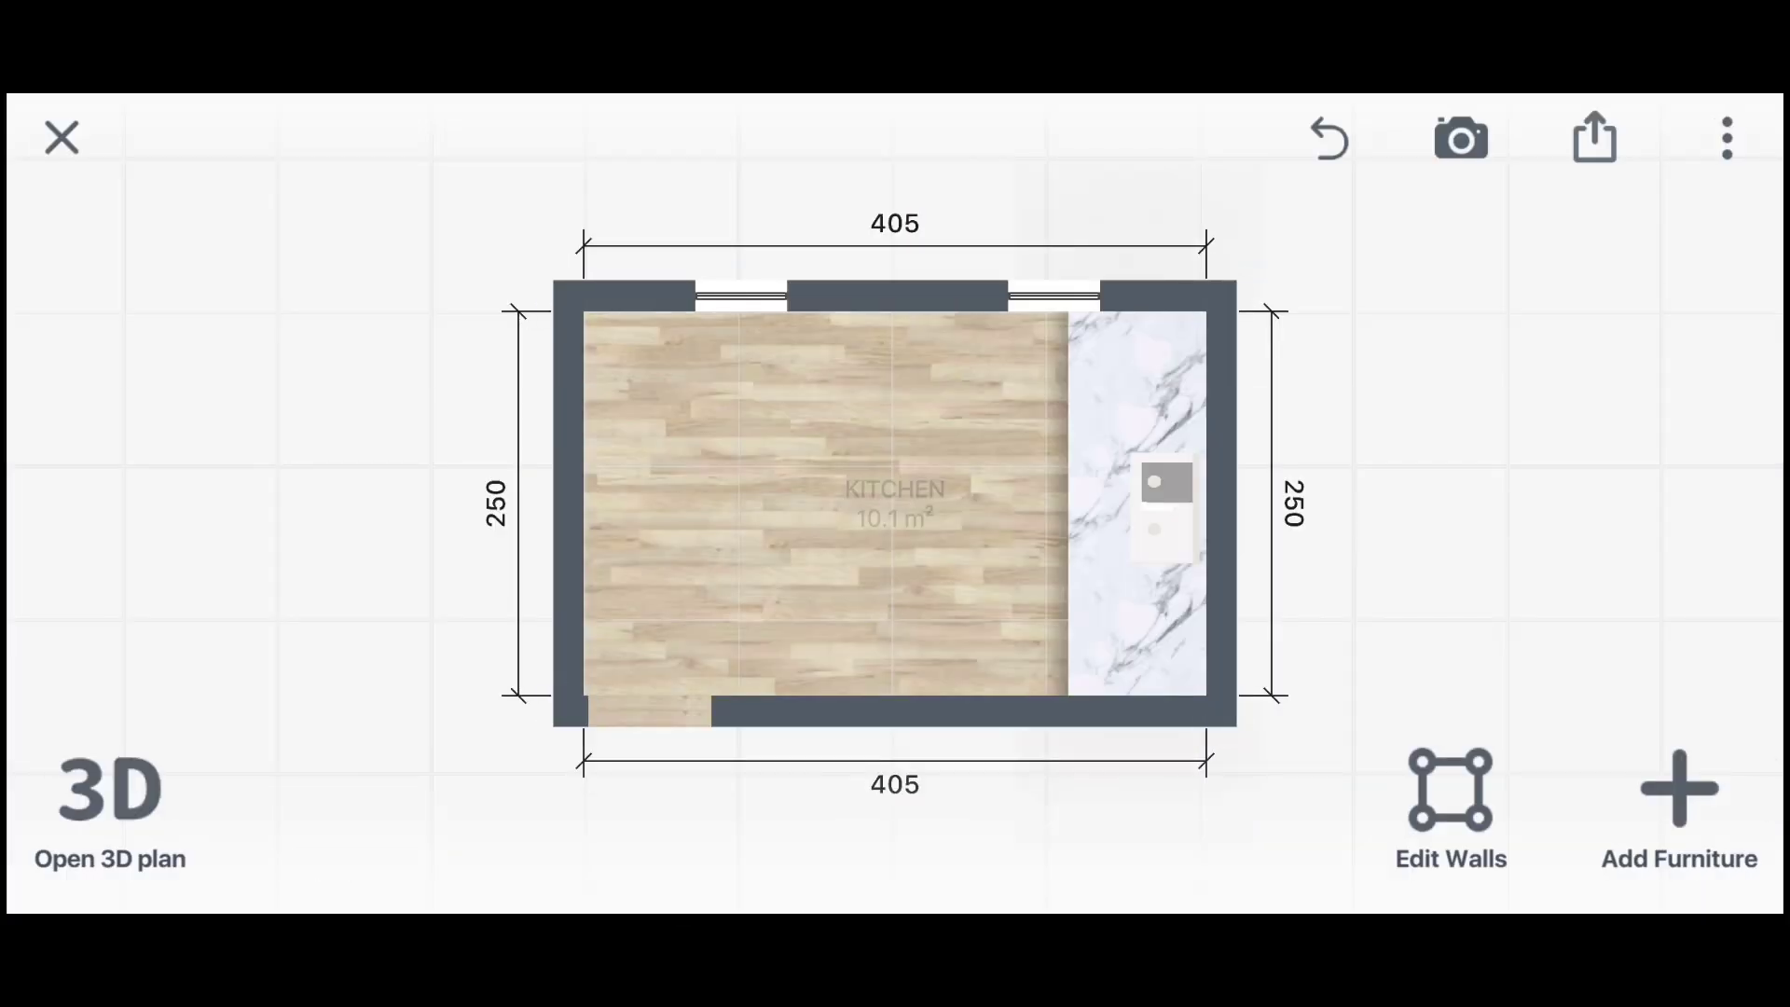
{"action": "left_click", "coordinate": [1450, 791]}
{"action": "left_click", "coordinate": [76, 136]}
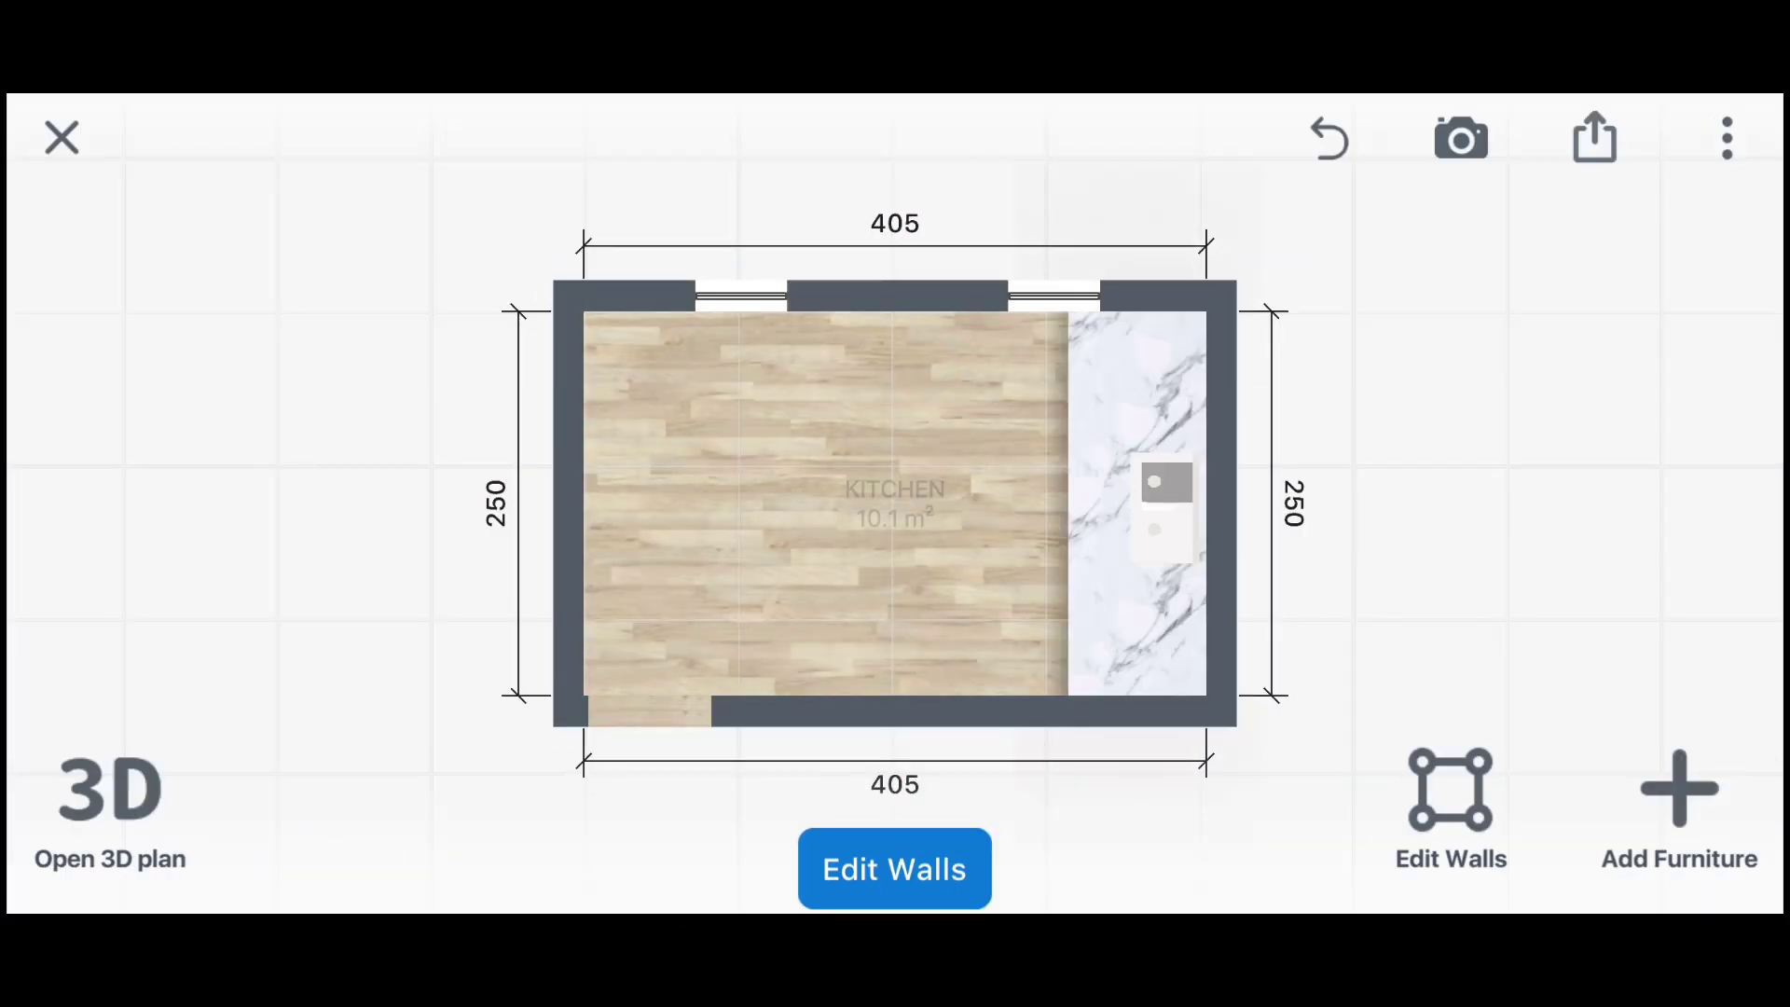
{"action": "left_click", "coordinate": [1138, 503]}
{"action": "left_click", "coordinate": [1491, 578]}
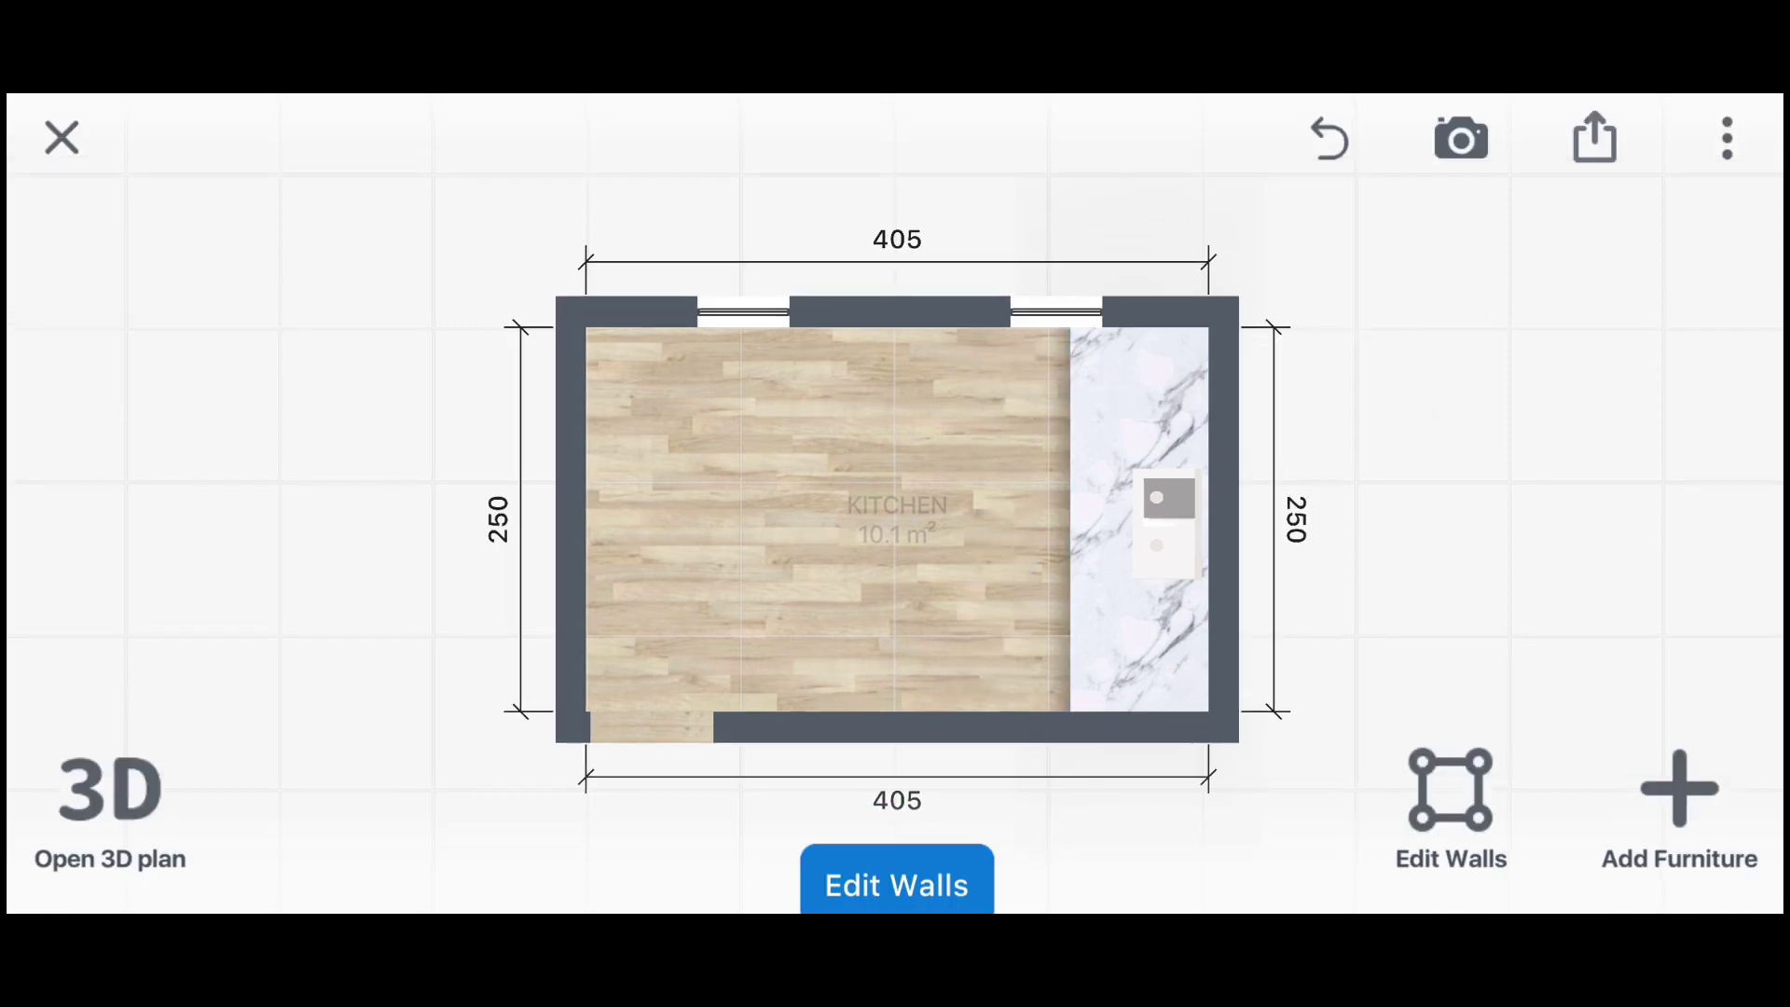
Select the top-right window and review its properties and size settings
{"action": "scroll", "coordinate": [1054, 297], "scroll_direction": "up", "scroll_amount": 5}
{"action": "left_click", "coordinate": [1054, 297]}
{"action": "left_click", "coordinate": [894, 267]}
{"action": "scroll", "coordinate": [895, 559], "scroll_direction": "down", "scroll_amount": 4}
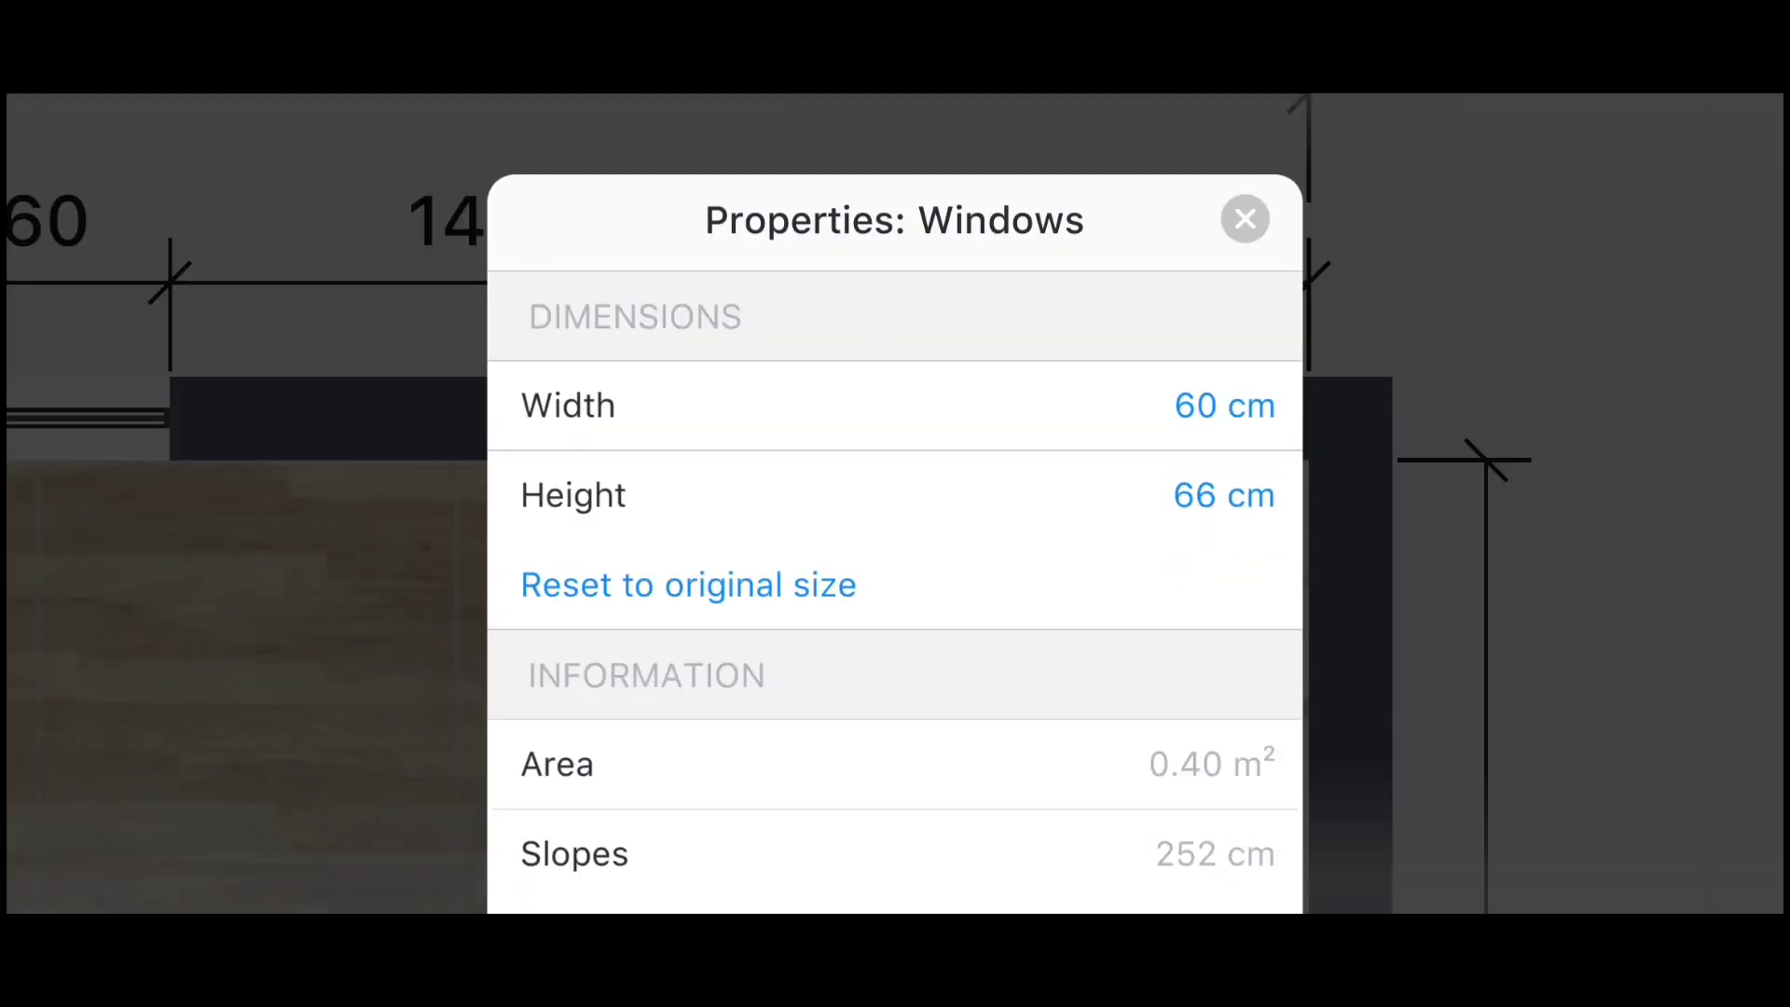
{"action": "scroll", "coordinate": [895, 559], "scroll_direction": "up", "scroll_amount": 1}
{"action": "scroll", "coordinate": [895, 559], "scroll_direction": "up", "scroll_amount": 2}
{"action": "left_click", "coordinate": [1244, 219]}
{"action": "left_click", "coordinate": [589, 268]}
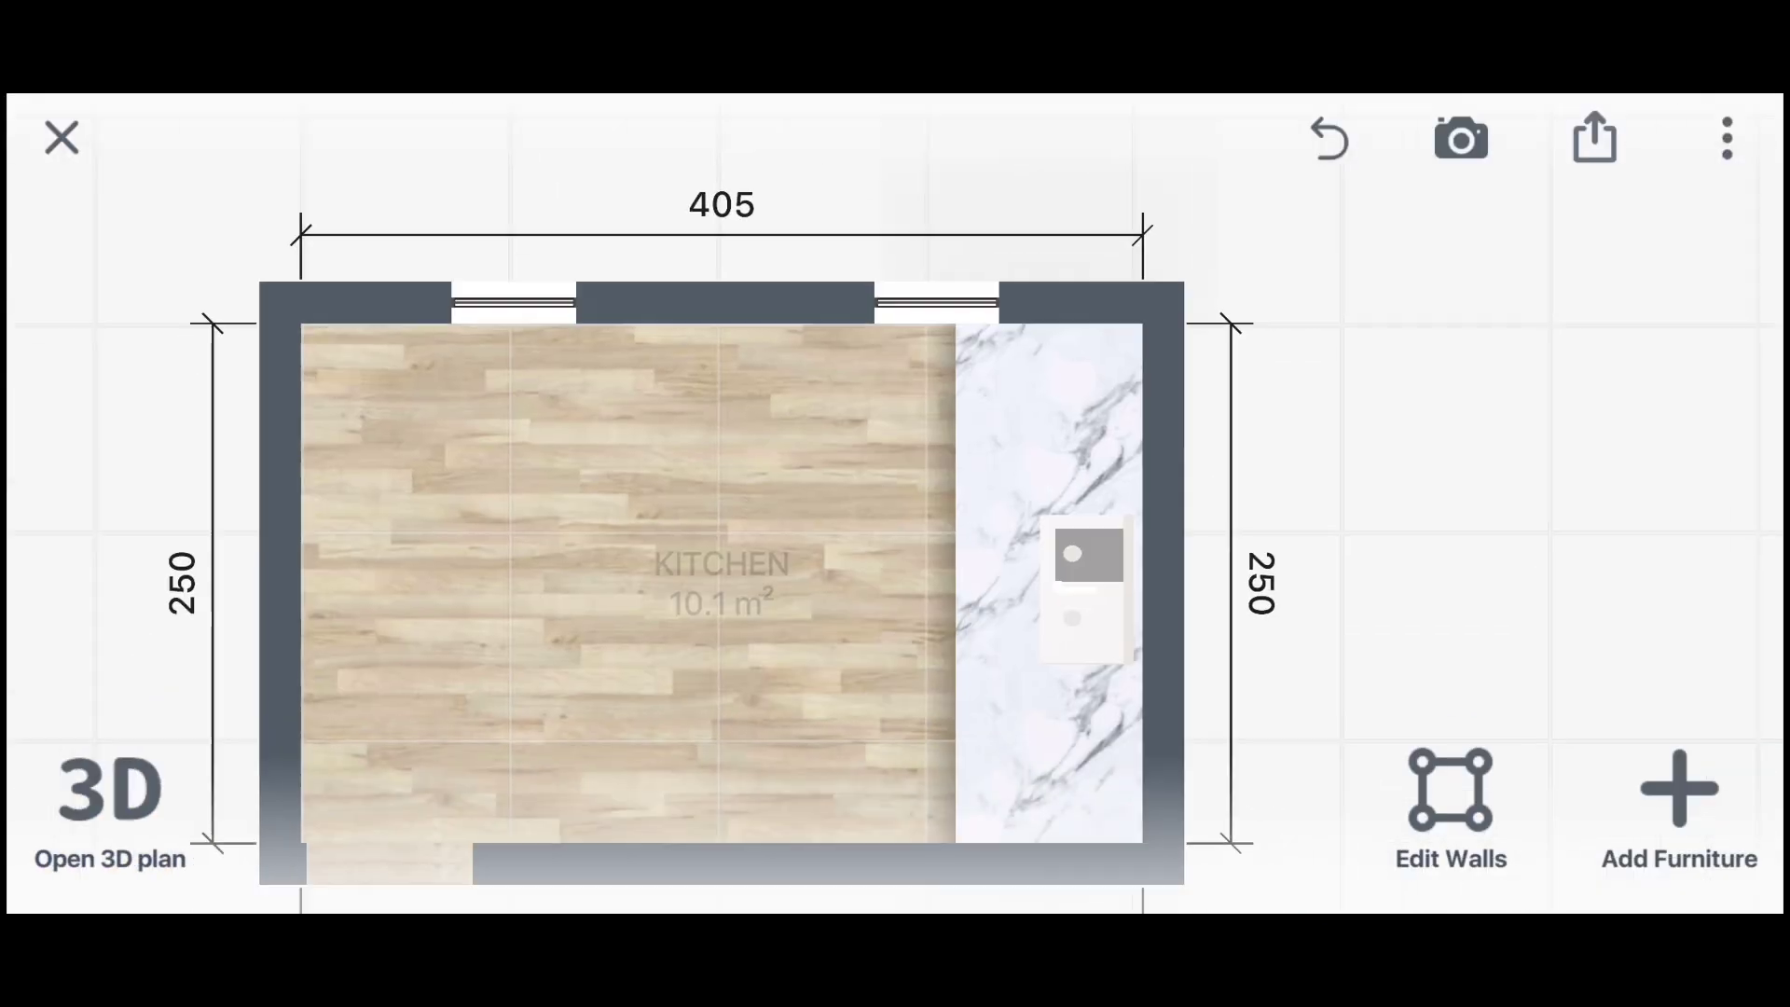
Add a cooktop from the Kitchen cooktop catalogue
{"action": "left_click", "coordinate": [1678, 793]}
{"action": "scroll", "coordinate": [1501, 466], "scroll_direction": "down", "scroll_amount": 2}
{"action": "left_click", "coordinate": [1539, 360]}
{"action": "scroll", "coordinate": [1508, 540], "scroll_direction": "down", "scroll_amount": 2}
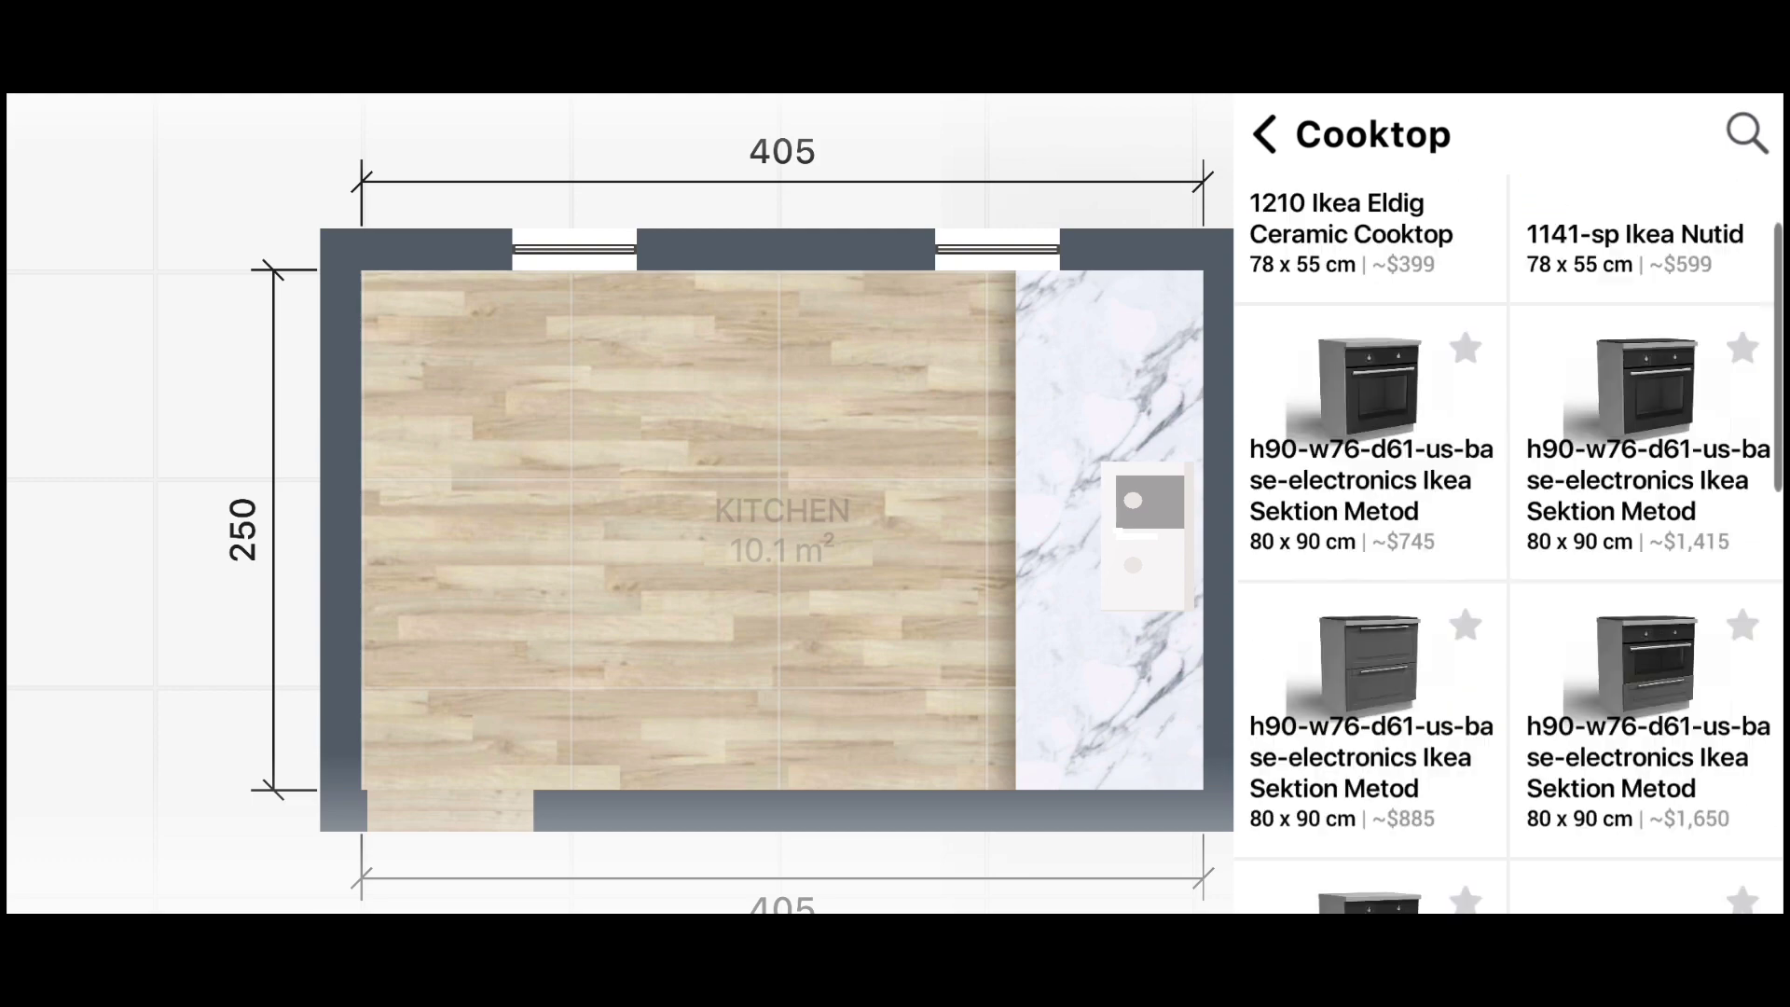
{"action": "scroll", "coordinate": [1508, 541], "scroll_direction": "down", "scroll_amount": 5}
{"action": "scroll", "coordinate": [1509, 541], "scroll_direction": "down", "scroll_amount": 5}
{"action": "scroll", "coordinate": [1509, 548], "scroll_direction": "up", "scroll_amount": 3}
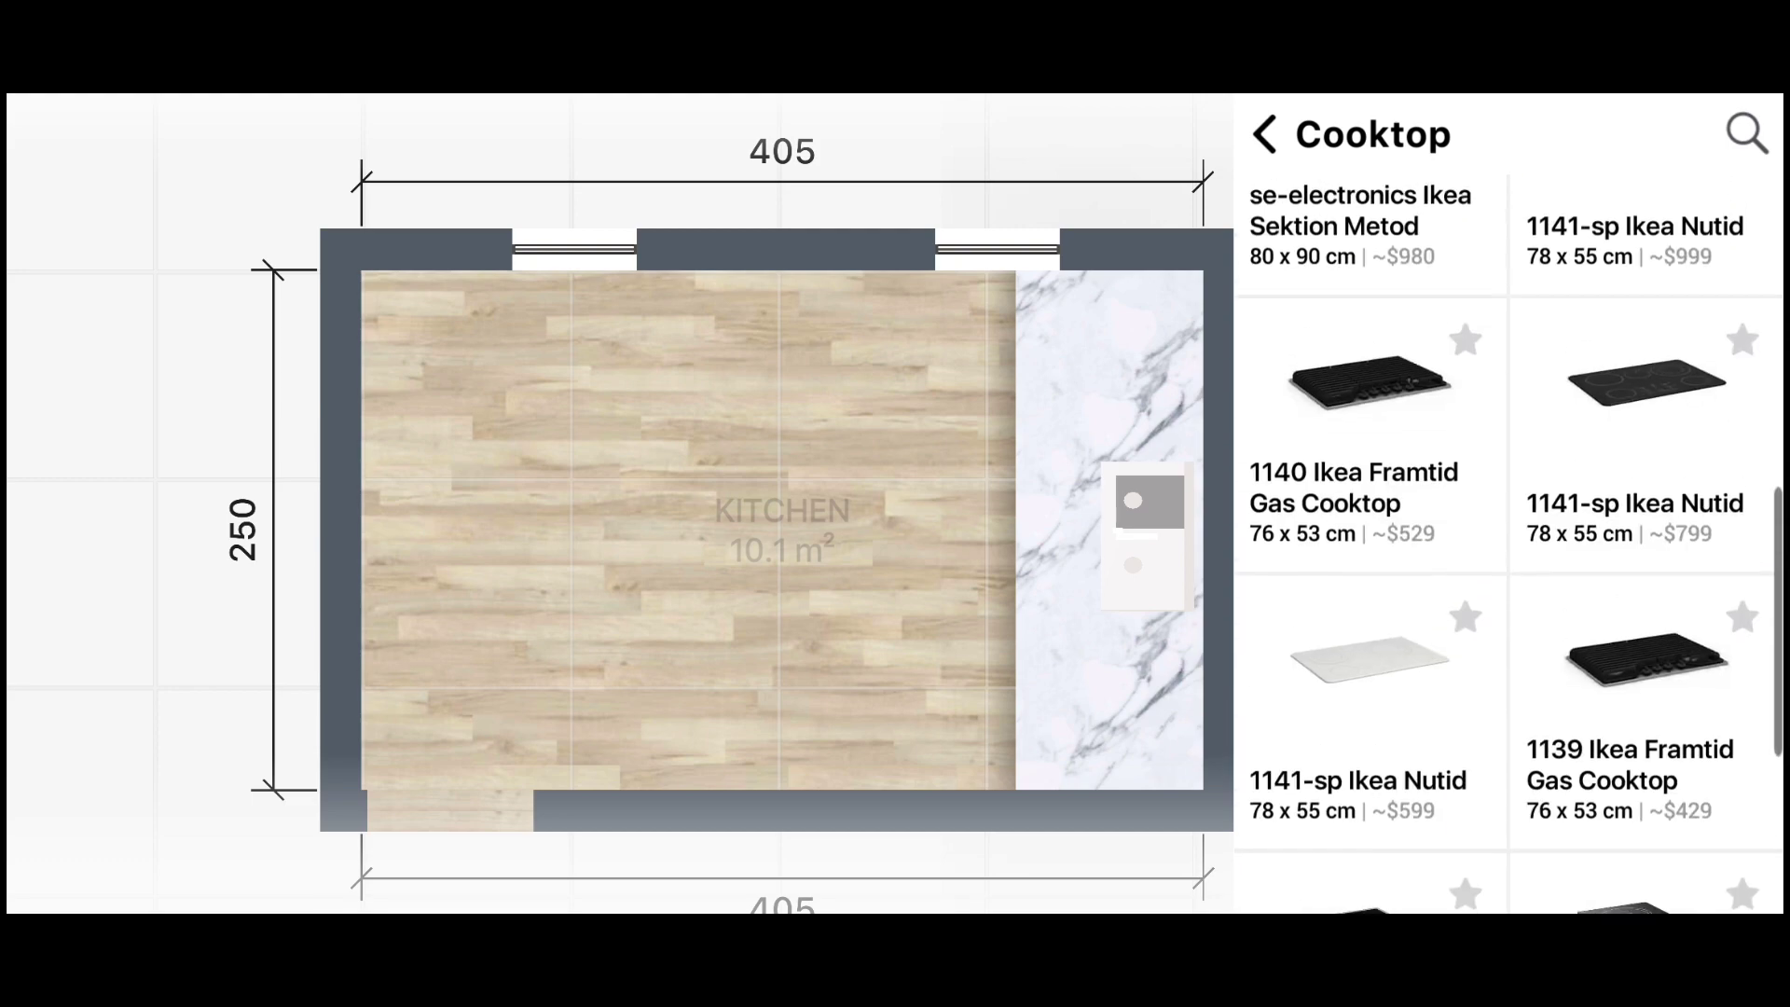
{"action": "scroll", "coordinate": [1508, 548], "scroll_direction": "up", "scroll_amount": 2}
{"action": "scroll", "coordinate": [1509, 548], "scroll_direction": "up", "scroll_amount": 2}
{"action": "scroll", "coordinate": [1509, 548], "scroll_direction": "up", "scroll_amount": 1}
{"action": "scroll", "coordinate": [1508, 545], "scroll_direction": "up", "scroll_amount": 2}
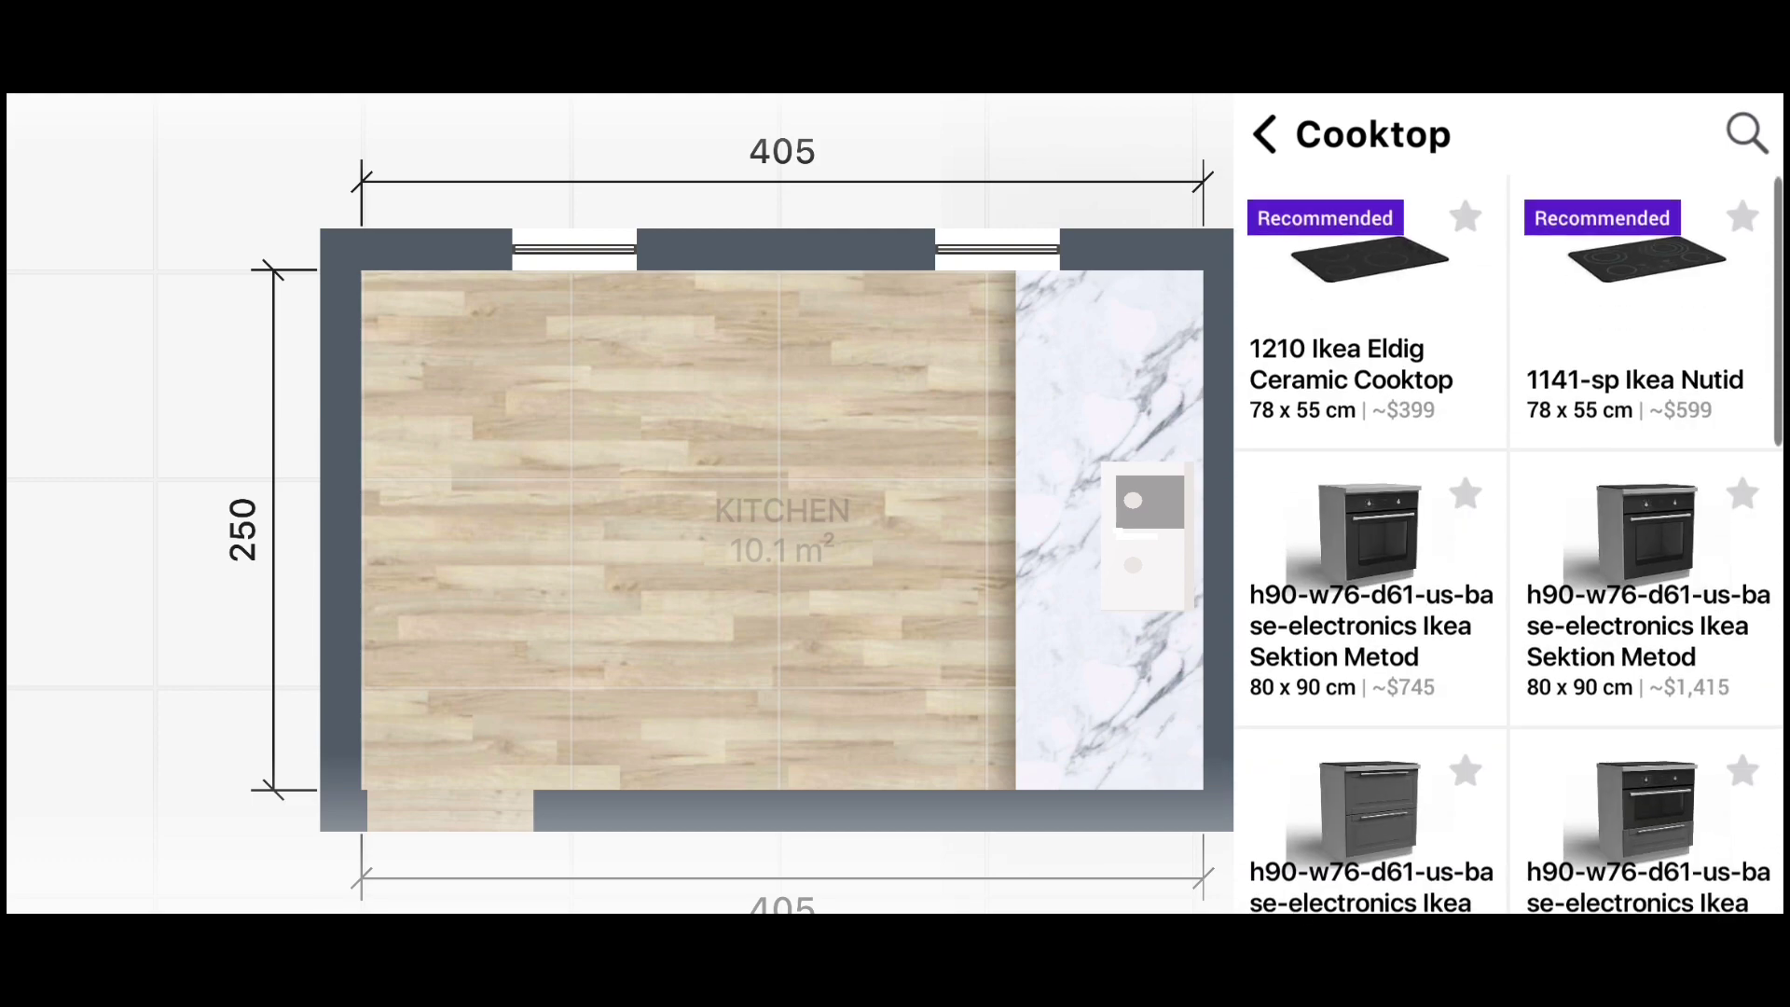
{"action": "scroll", "coordinate": [1509, 540], "scroll_direction": "down", "scroll_amount": 3}
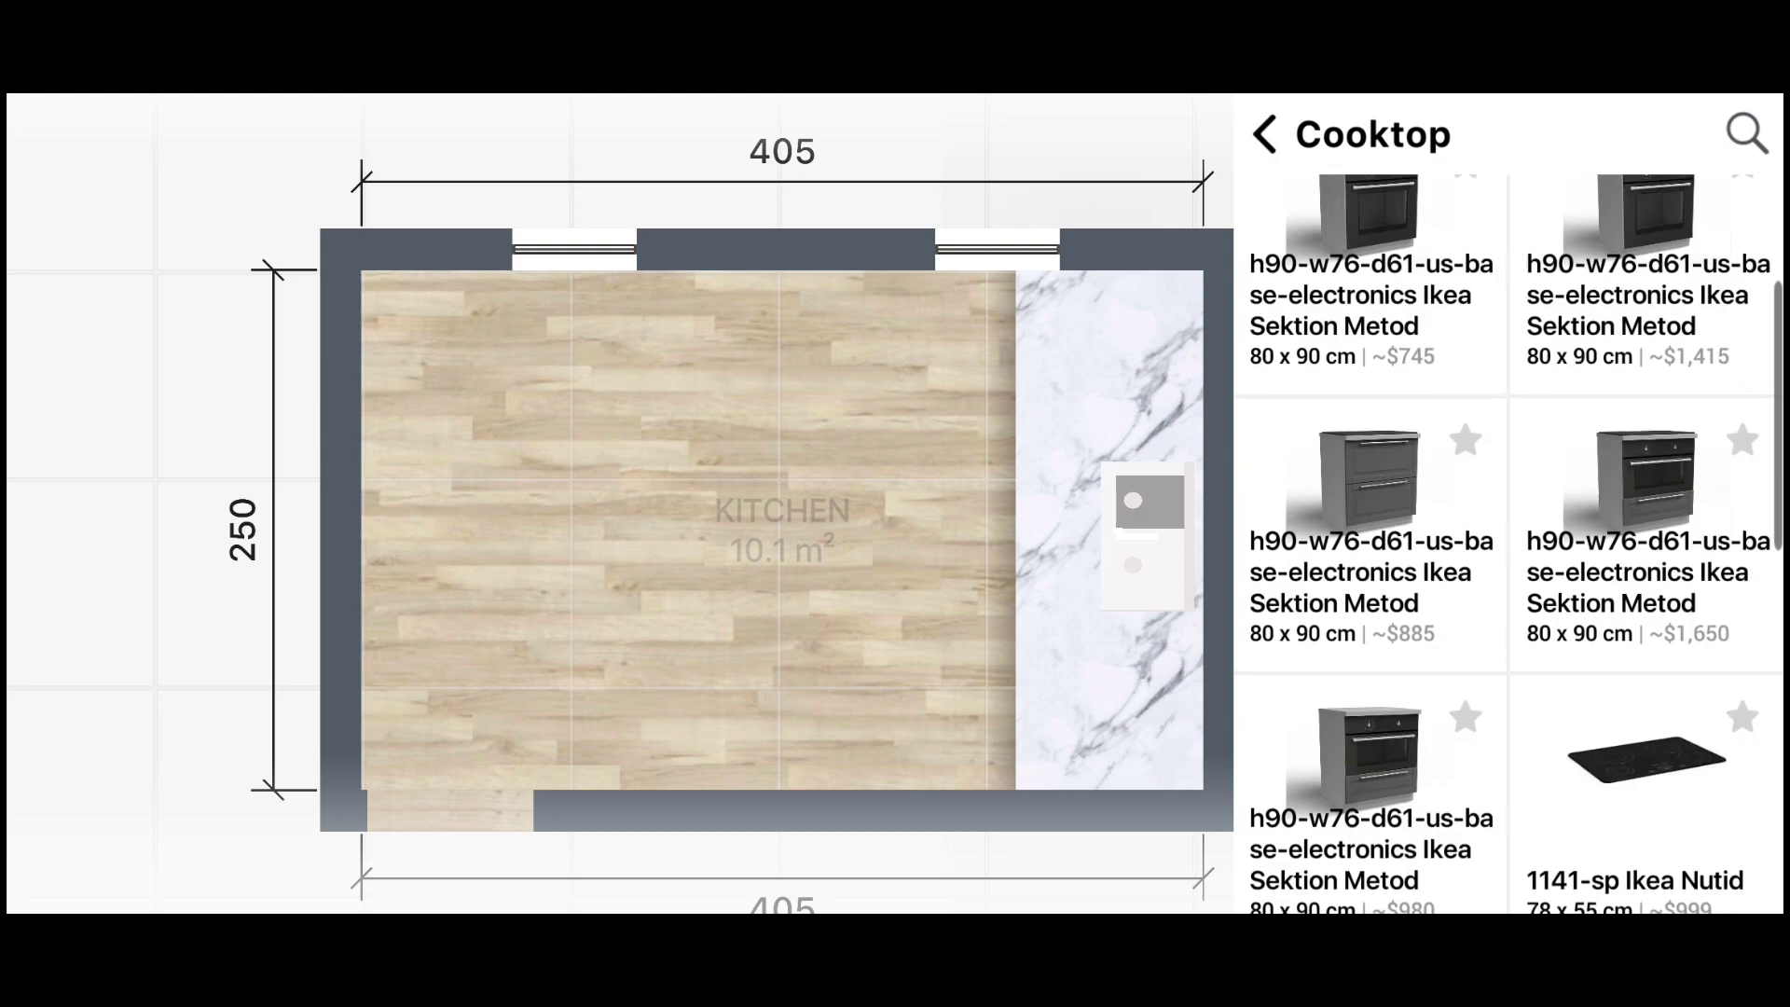
{"action": "left_click", "coordinate": [1371, 811]}
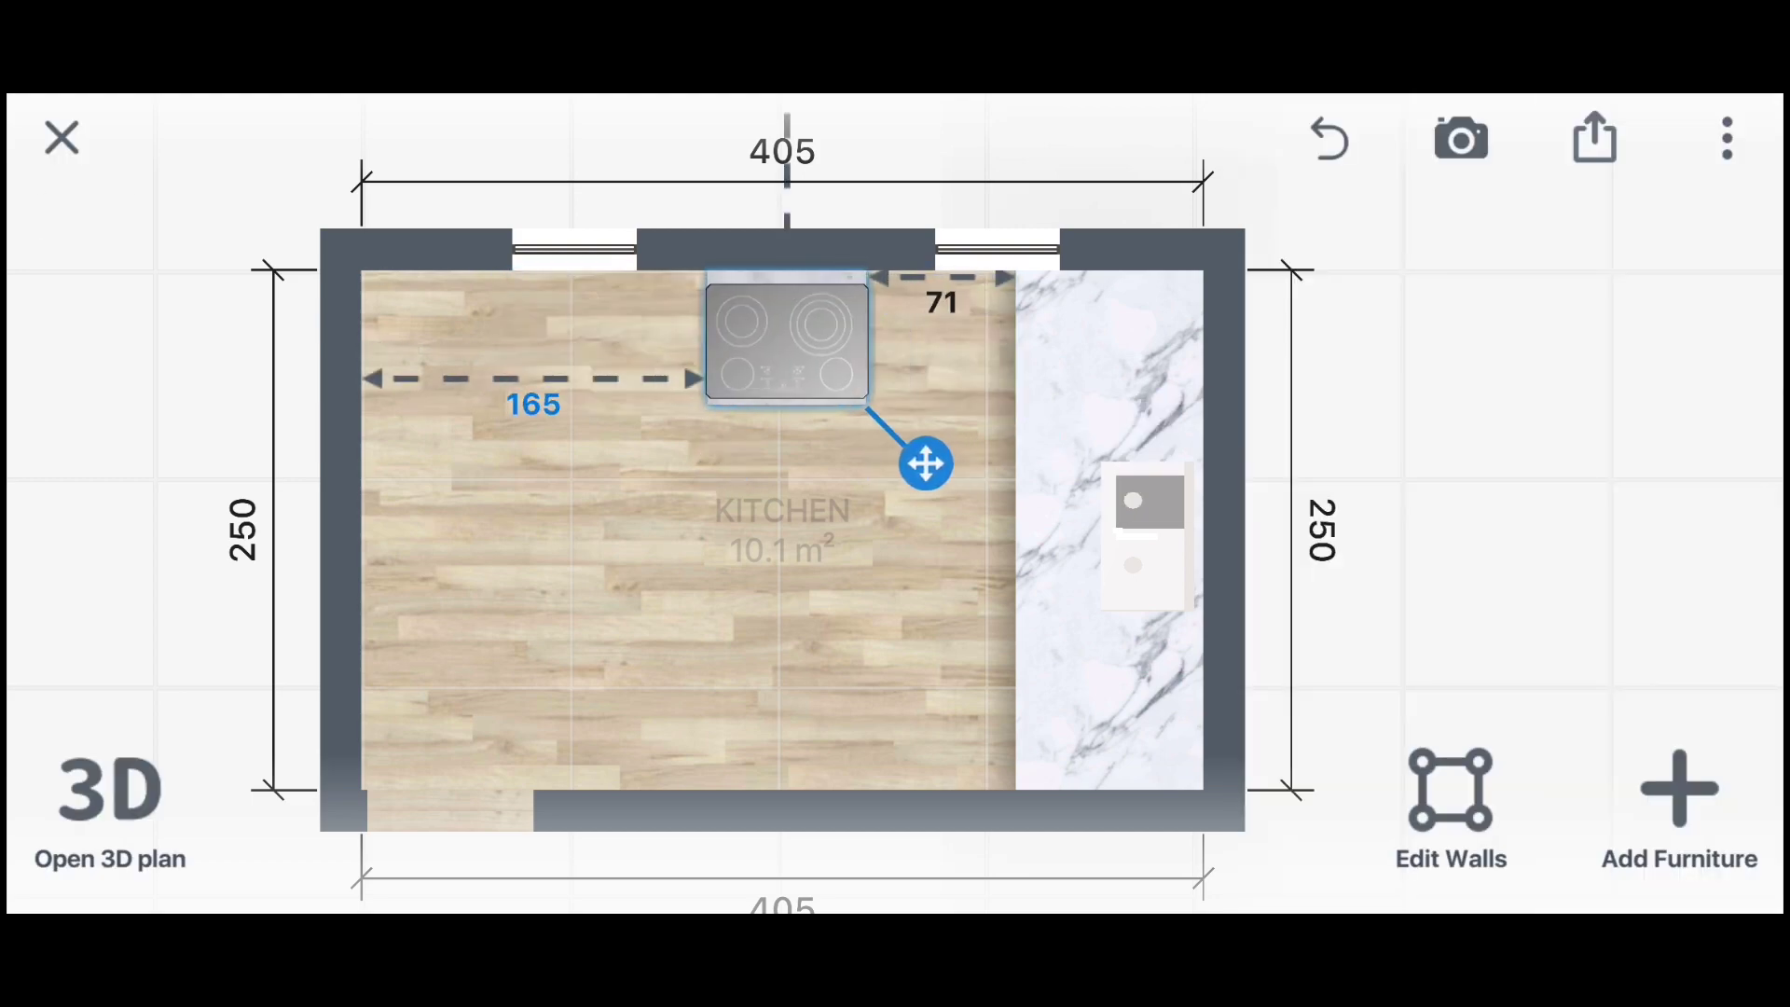
Reduce the marble counter's depth to 60, making it 250 × 60
{"action": "left_click", "coordinate": [1110, 653]}
{"action": "left_click_drag", "start_coordinate": [1012, 529], "coordinate": [1073, 529]}
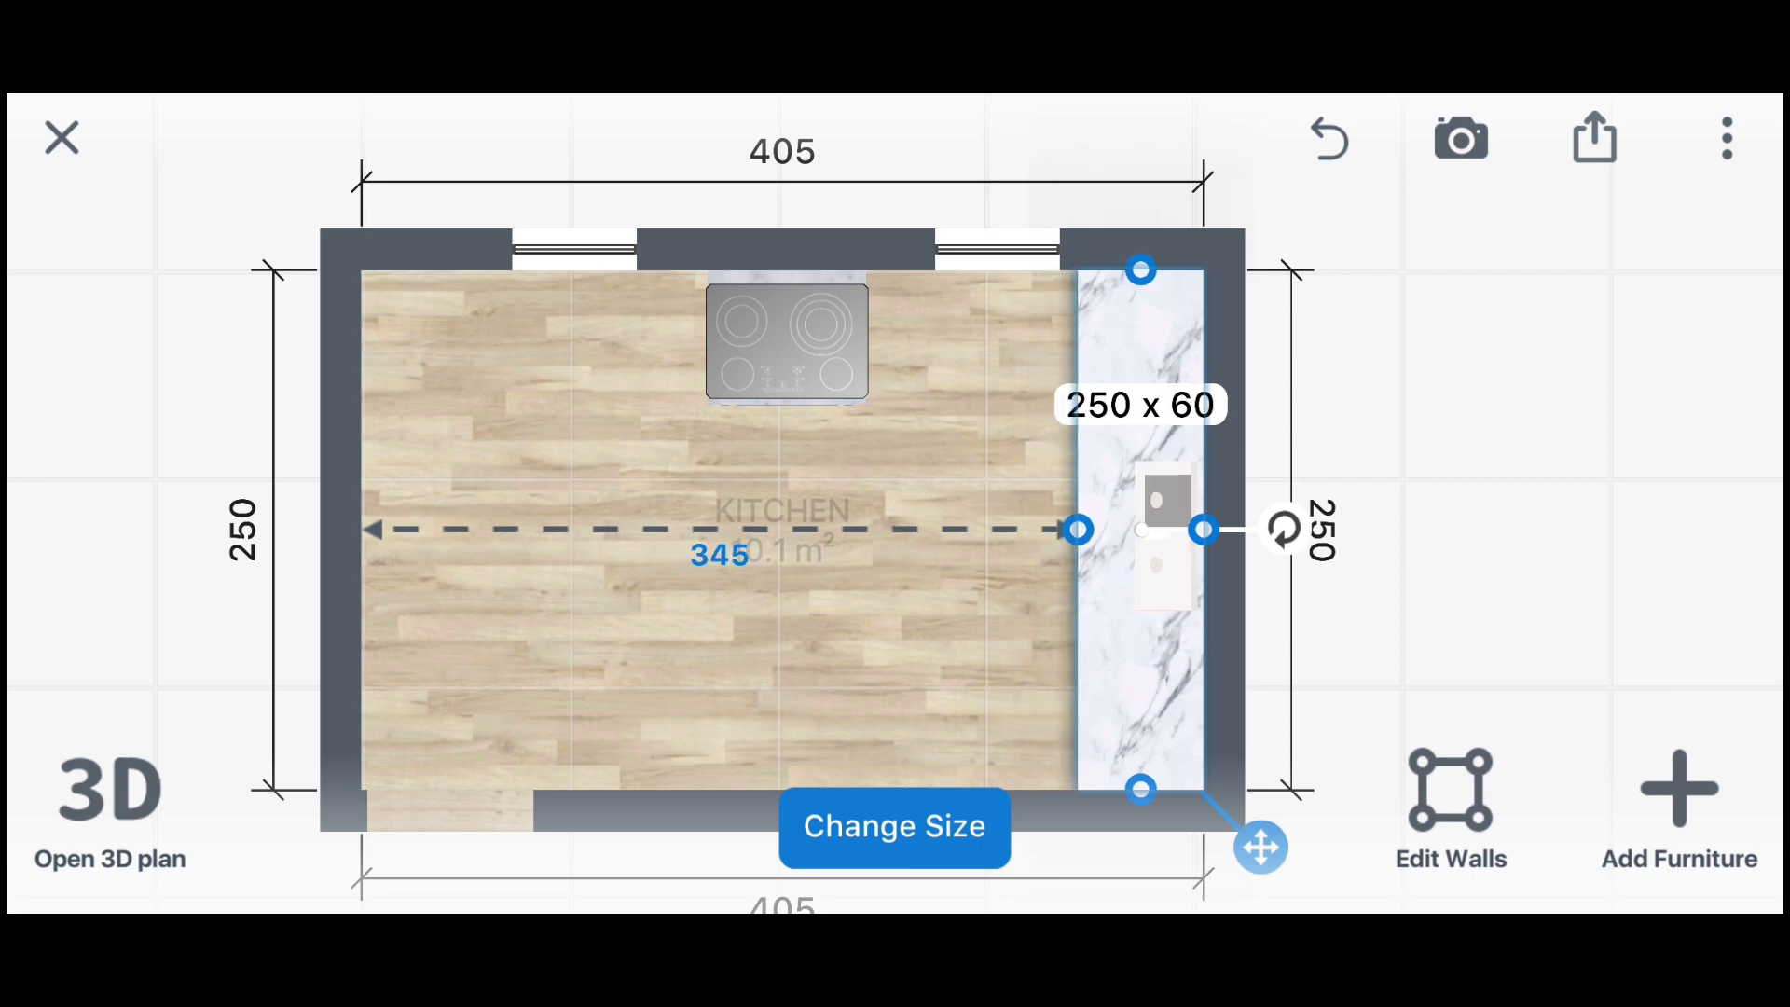
{"action": "left_click", "coordinate": [1141, 652]}
{"action": "left_click", "coordinate": [1390, 378]}
{"action": "scroll", "coordinate": [895, 559], "scroll_direction": "down", "scroll_amount": 3}
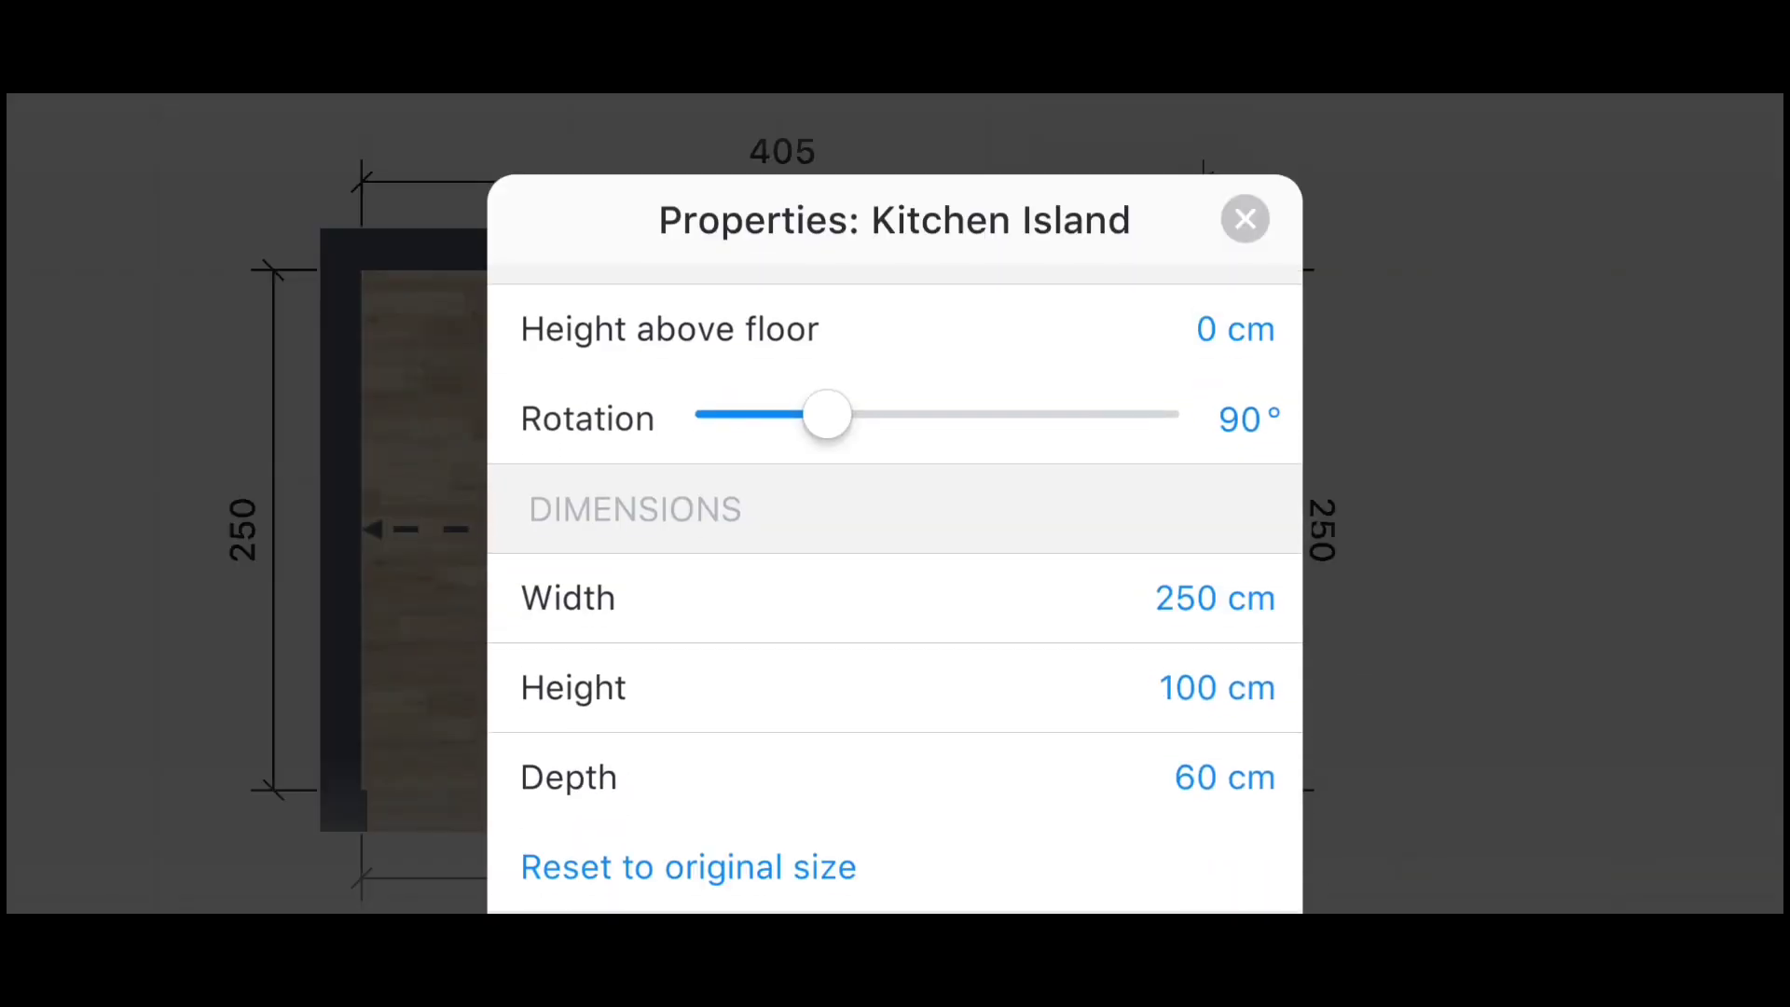
{"action": "scroll", "coordinate": [895, 559], "scroll_direction": "down", "scroll_amount": 5}
{"action": "left_click", "coordinate": [1244, 219]}
Shift the cooktop slightly left between the windows and browse the wall cabinets
{"action": "left_click", "coordinate": [787, 341]}
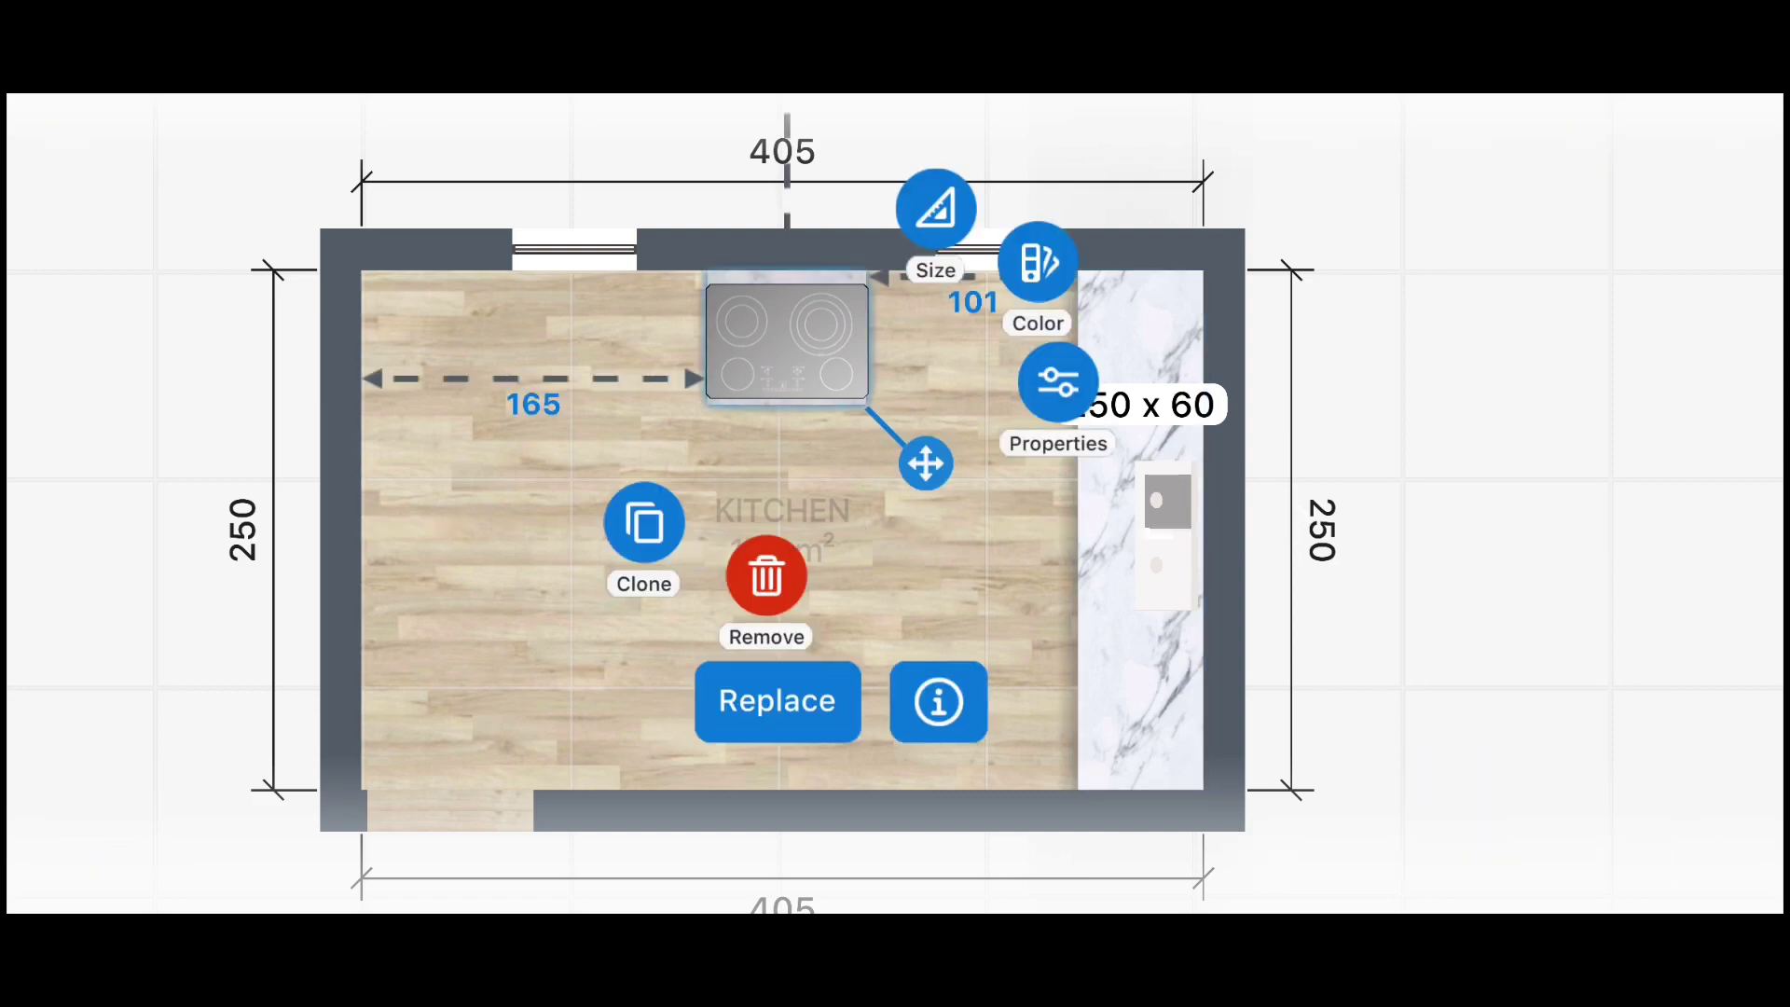
{"action": "left_click_drag", "start_coordinate": [926, 464], "coordinate": [896, 464]}
{"action": "left_click", "coordinate": [1678, 802]}
{"action": "left_click", "coordinate": [1267, 132]}
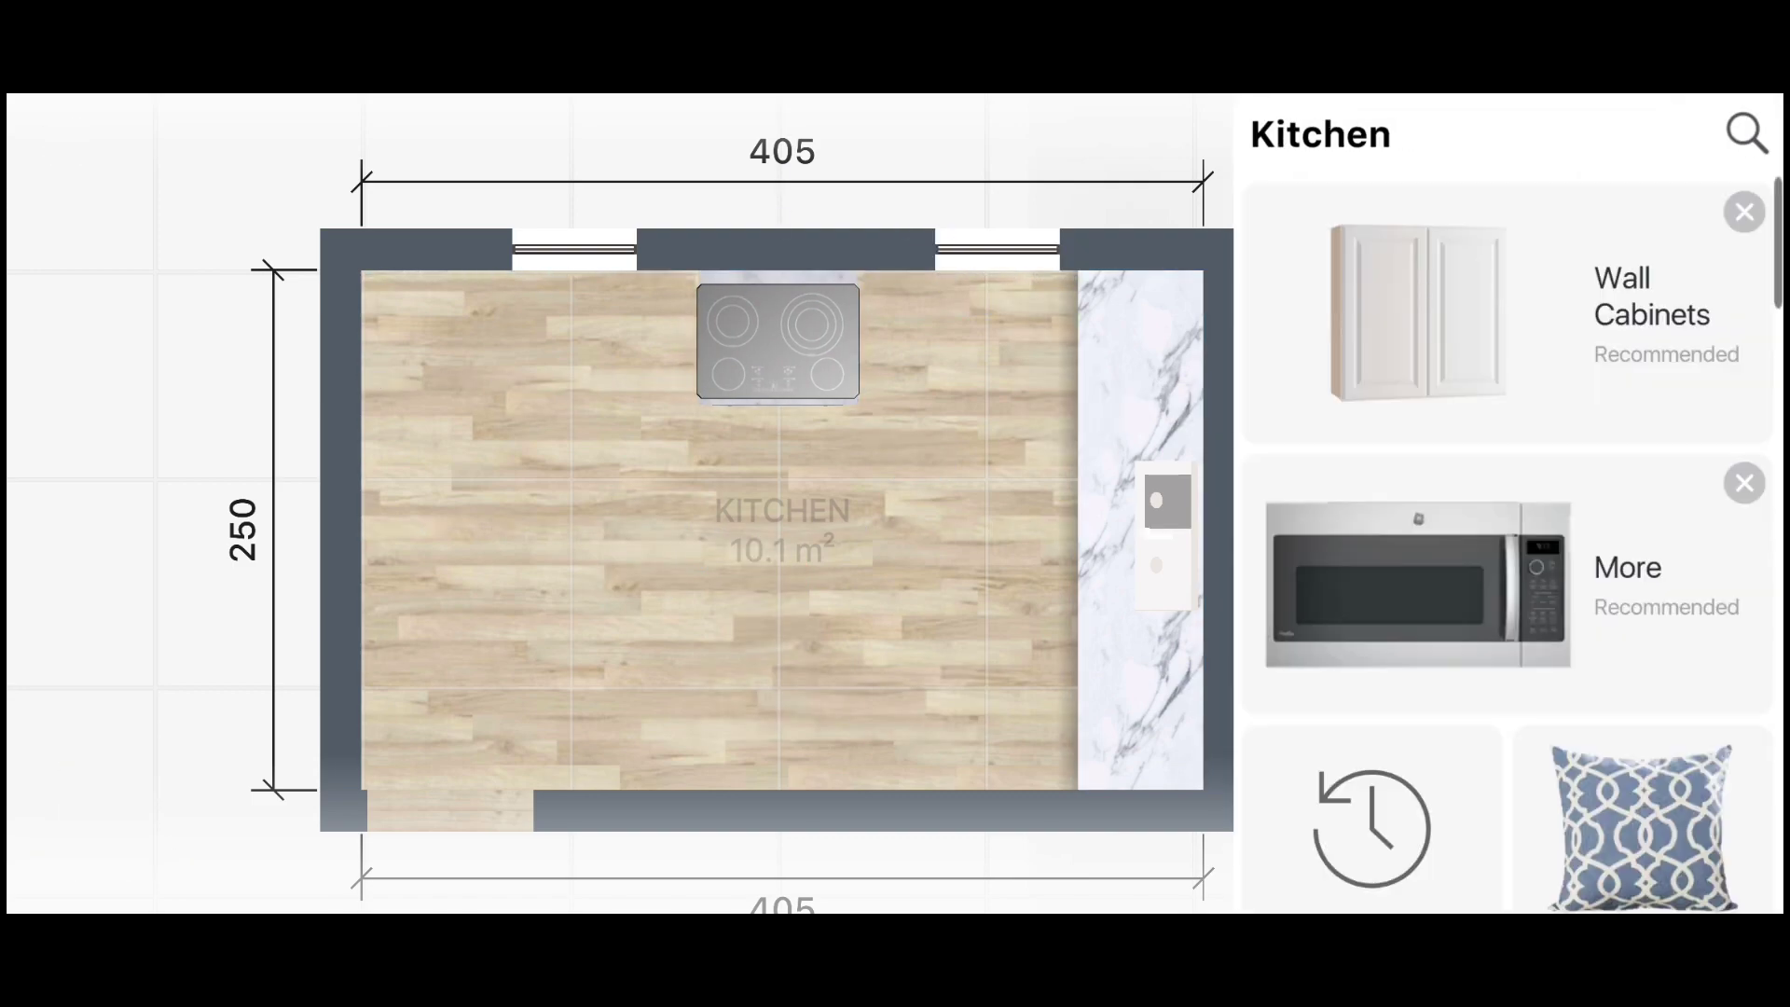
{"action": "left_click", "coordinate": [1506, 312]}
{"action": "scroll", "coordinate": [1511, 597], "scroll_direction": "down", "scroll_amount": 2}
Add an IKEA Sektion wall cabinet onto the right wall above the counter
{"action": "scroll", "coordinate": [1511, 596], "scroll_direction": "down", "scroll_amount": 5}
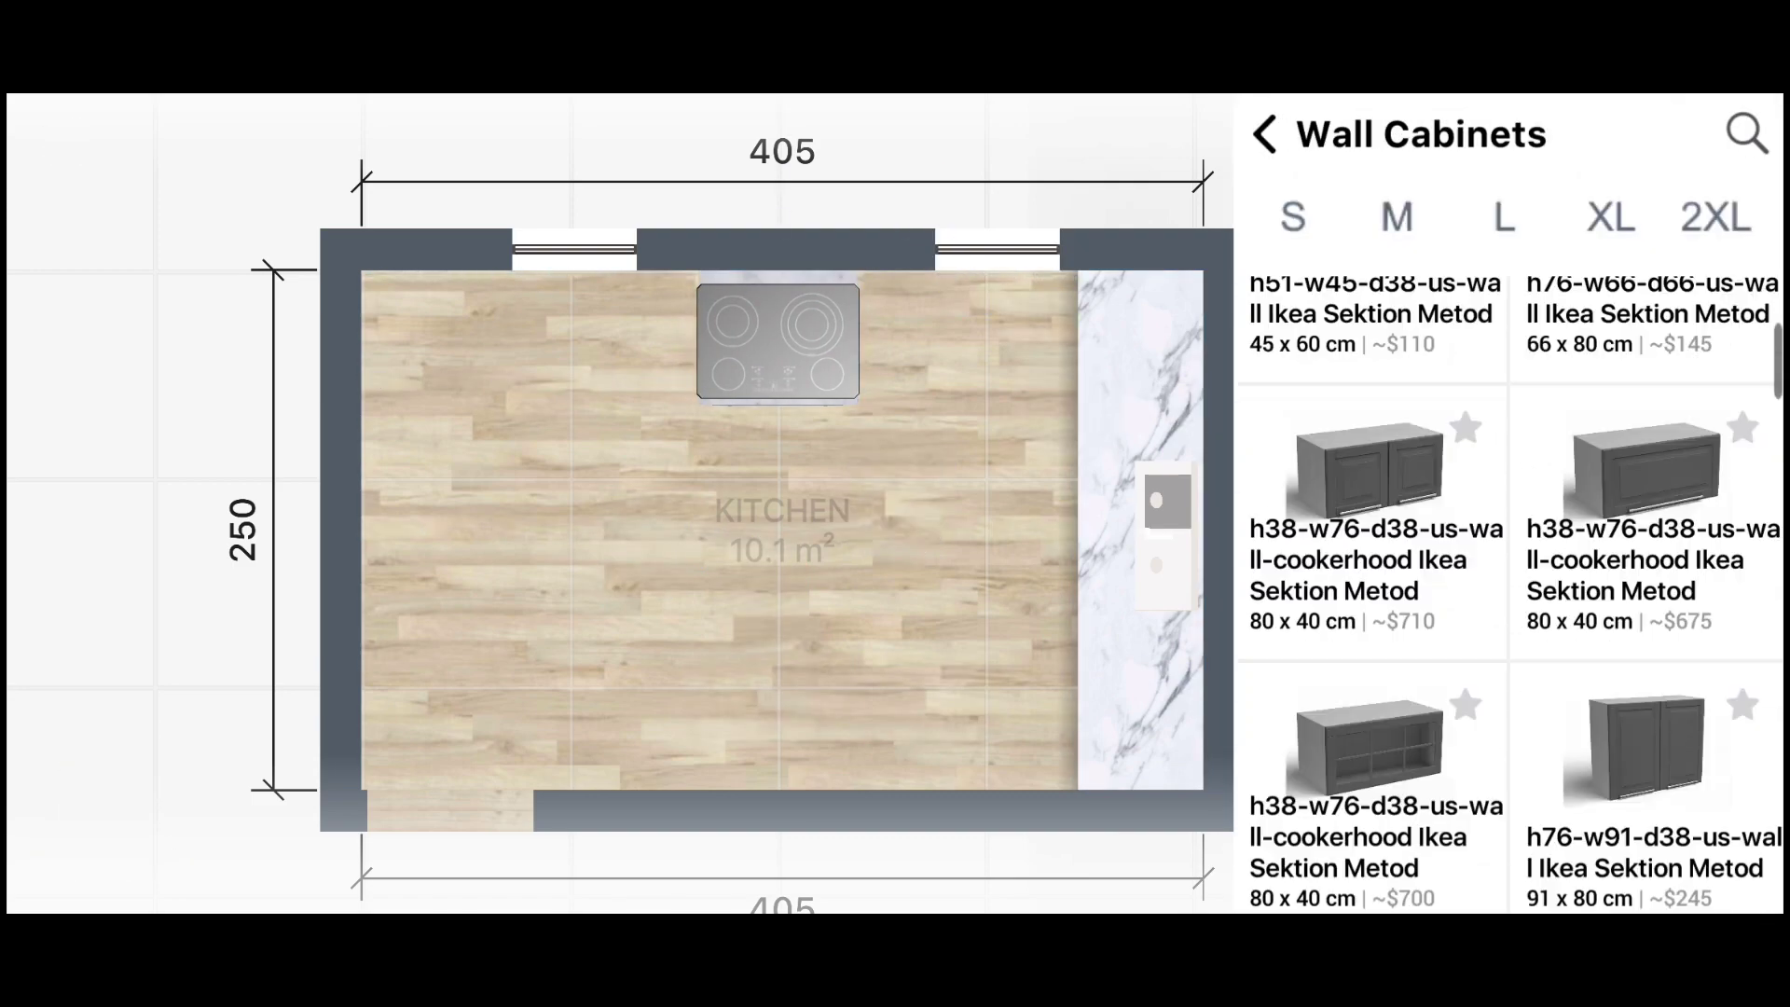
{"action": "scroll", "coordinate": [1511, 597], "scroll_direction": "down", "scroll_amount": 3}
{"action": "scroll", "coordinate": [1510, 597], "scroll_direction": "down", "scroll_amount": 3}
{"action": "scroll", "coordinate": [1510, 596], "scroll_direction": "down", "scroll_amount": 3}
{"action": "left_click", "coordinate": [1646, 401]}
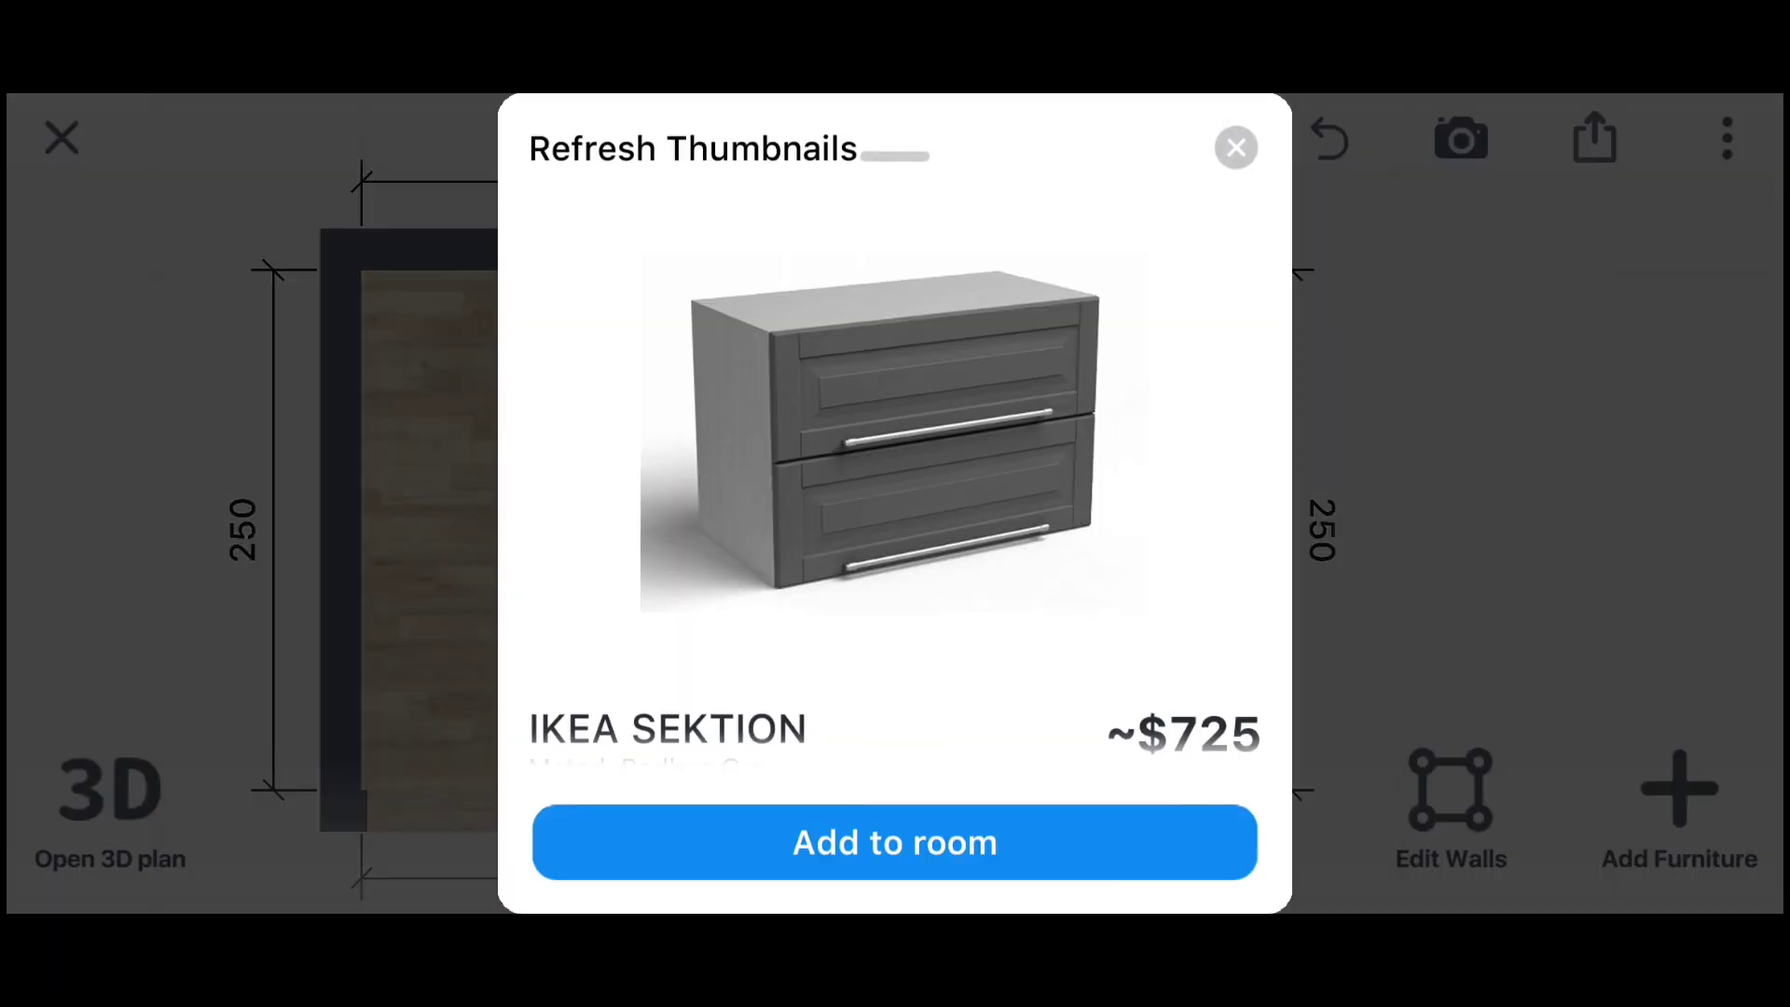
{"action": "left_click", "coordinate": [1236, 146]}
{"action": "scroll", "coordinate": [1510, 597], "scroll_direction": "down", "scroll_amount": 3}
{"action": "scroll", "coordinate": [1510, 597], "scroll_direction": "down", "scroll_amount": 4}
{"action": "left_click", "coordinate": [1641, 737]}
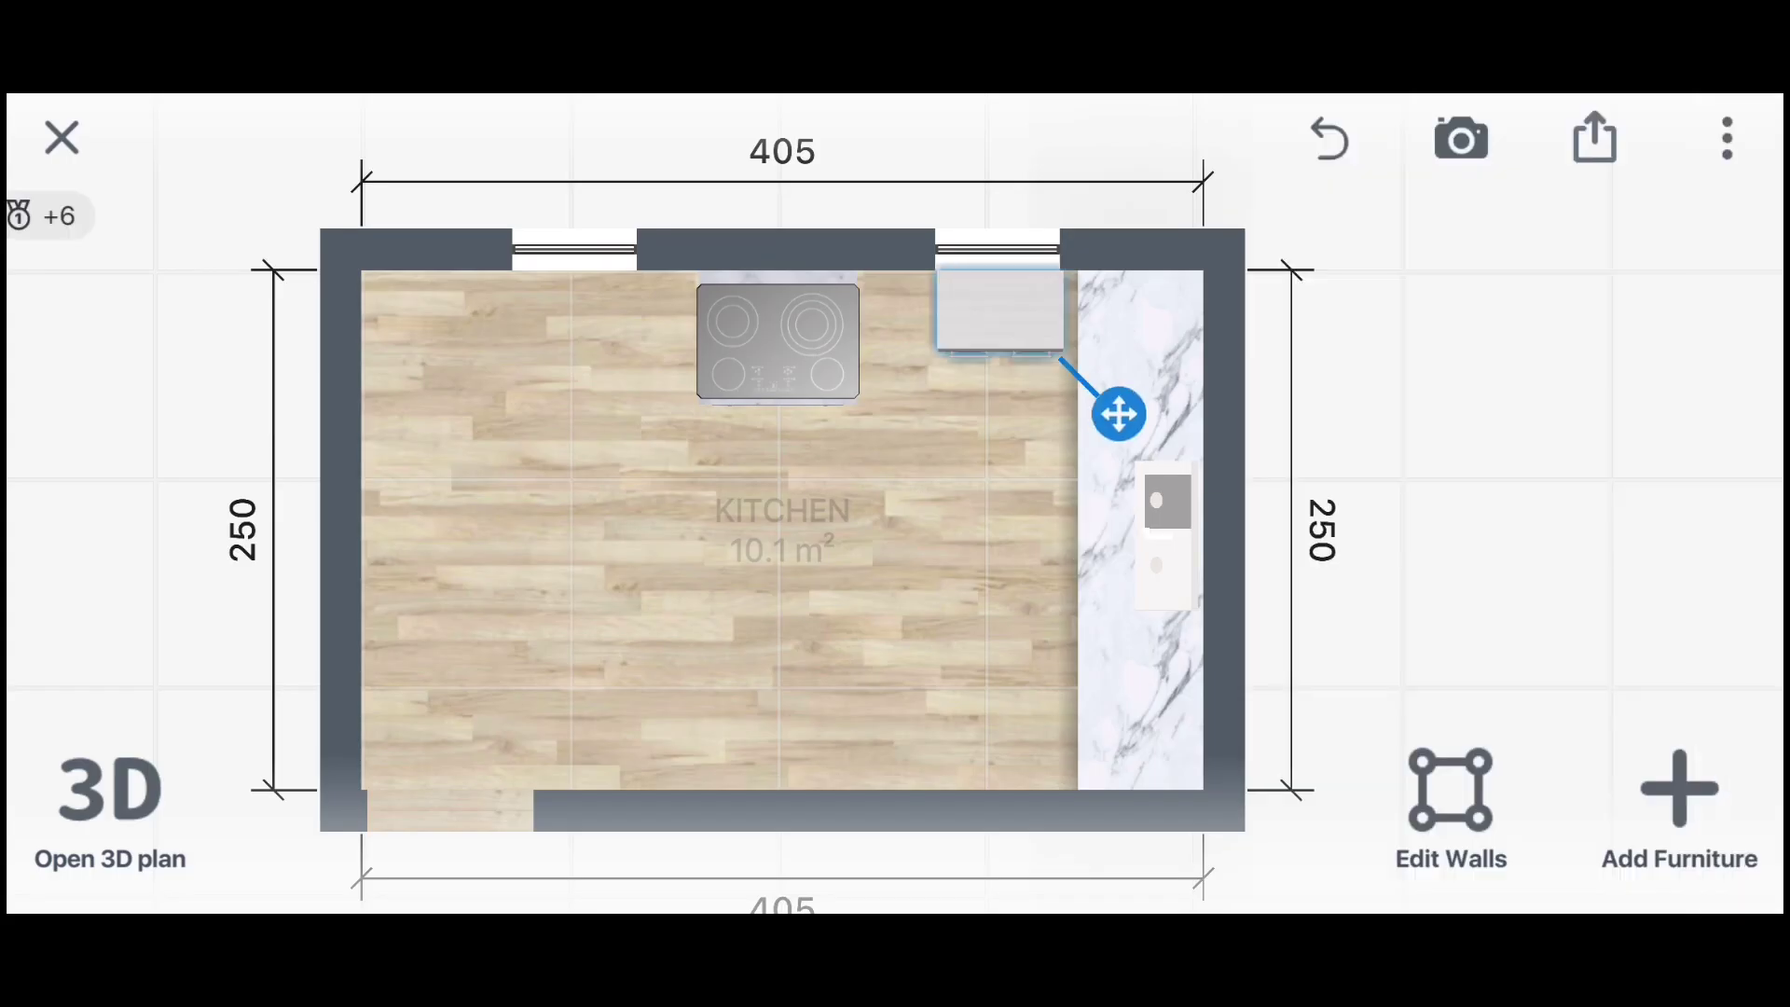
{"action": "left_click_drag", "start_coordinate": [1121, 414], "coordinate": [1259, 508]}
Check the cabinet in 3D, then bring up the cooktop's size settings
{"action": "left_click", "coordinate": [107, 793]}
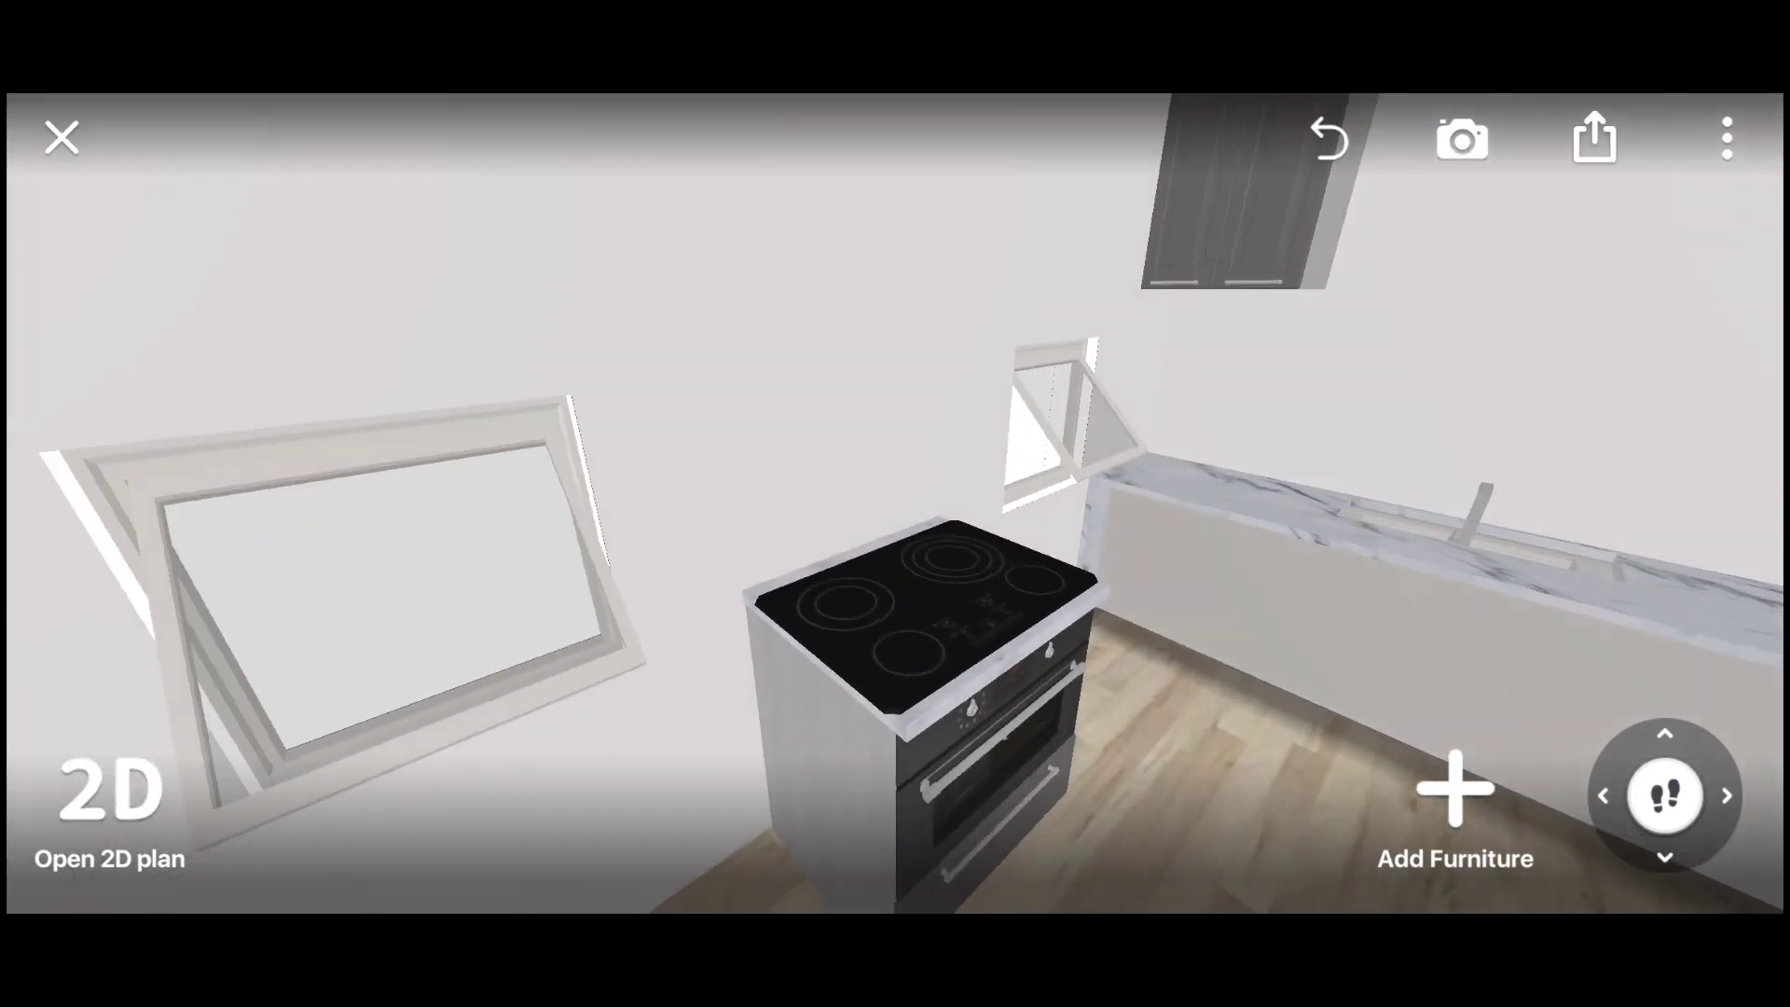
{"action": "left_click", "coordinate": [107, 793]}
{"action": "left_click", "coordinate": [892, 364]}
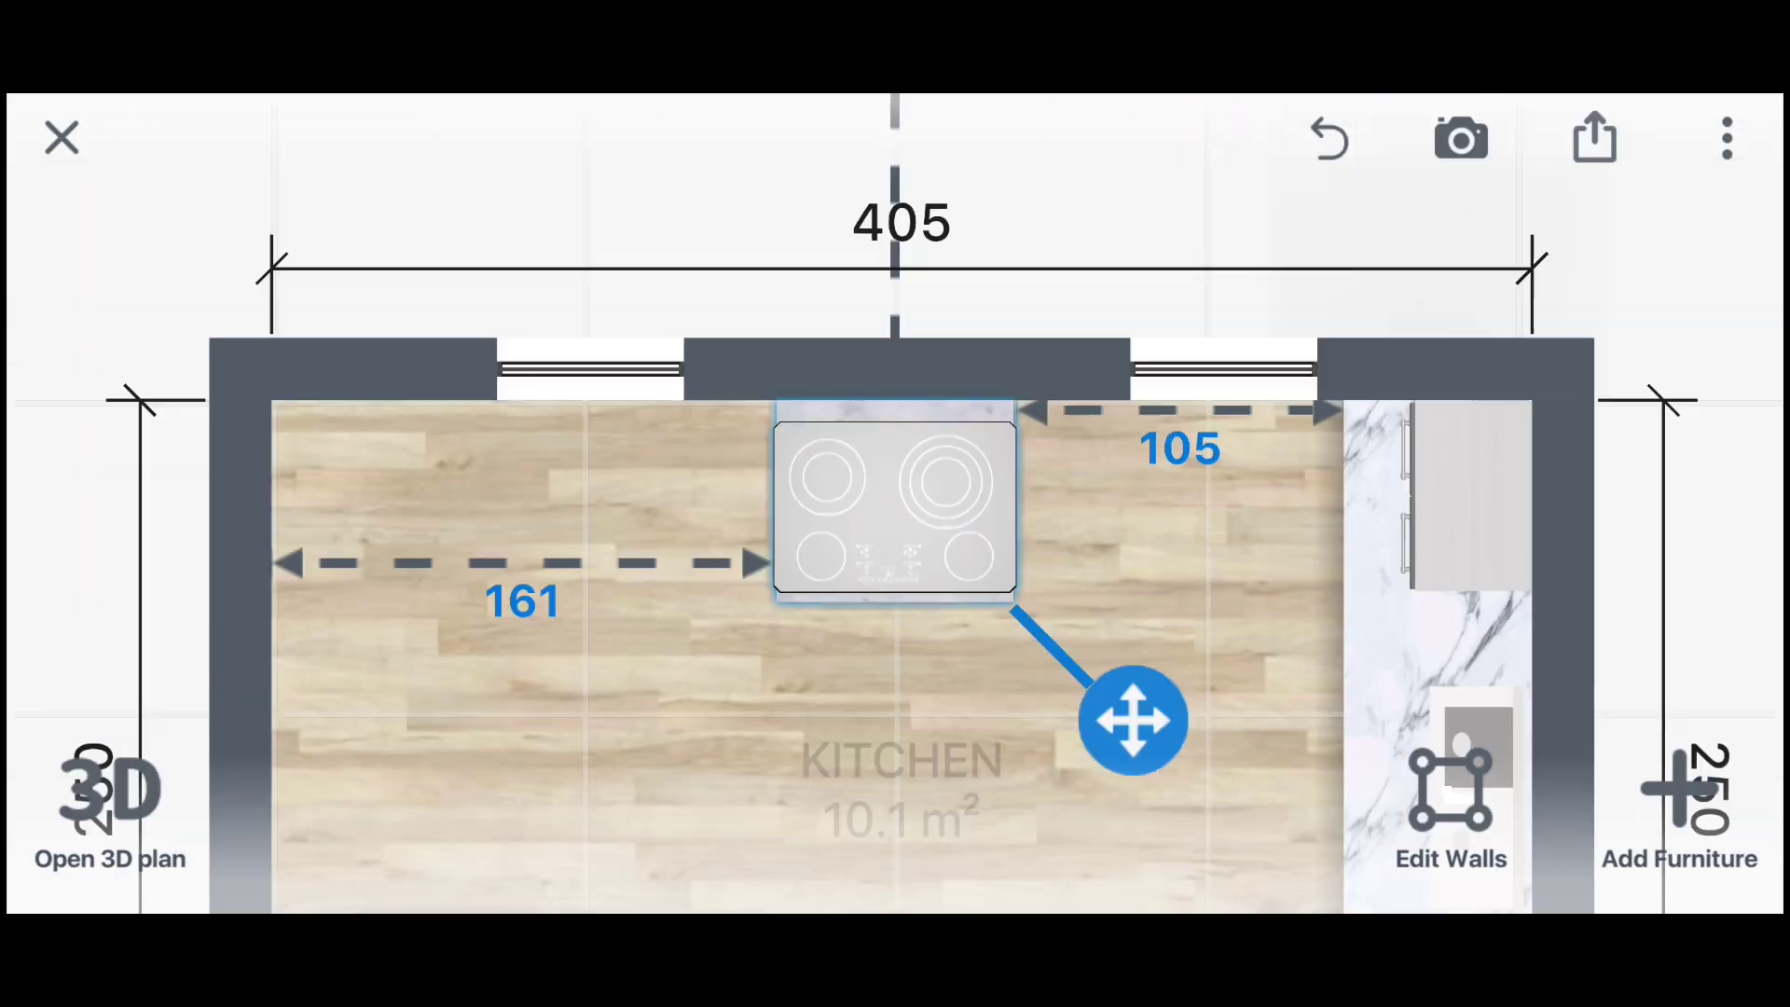
{"action": "left_click", "coordinate": [895, 844]}
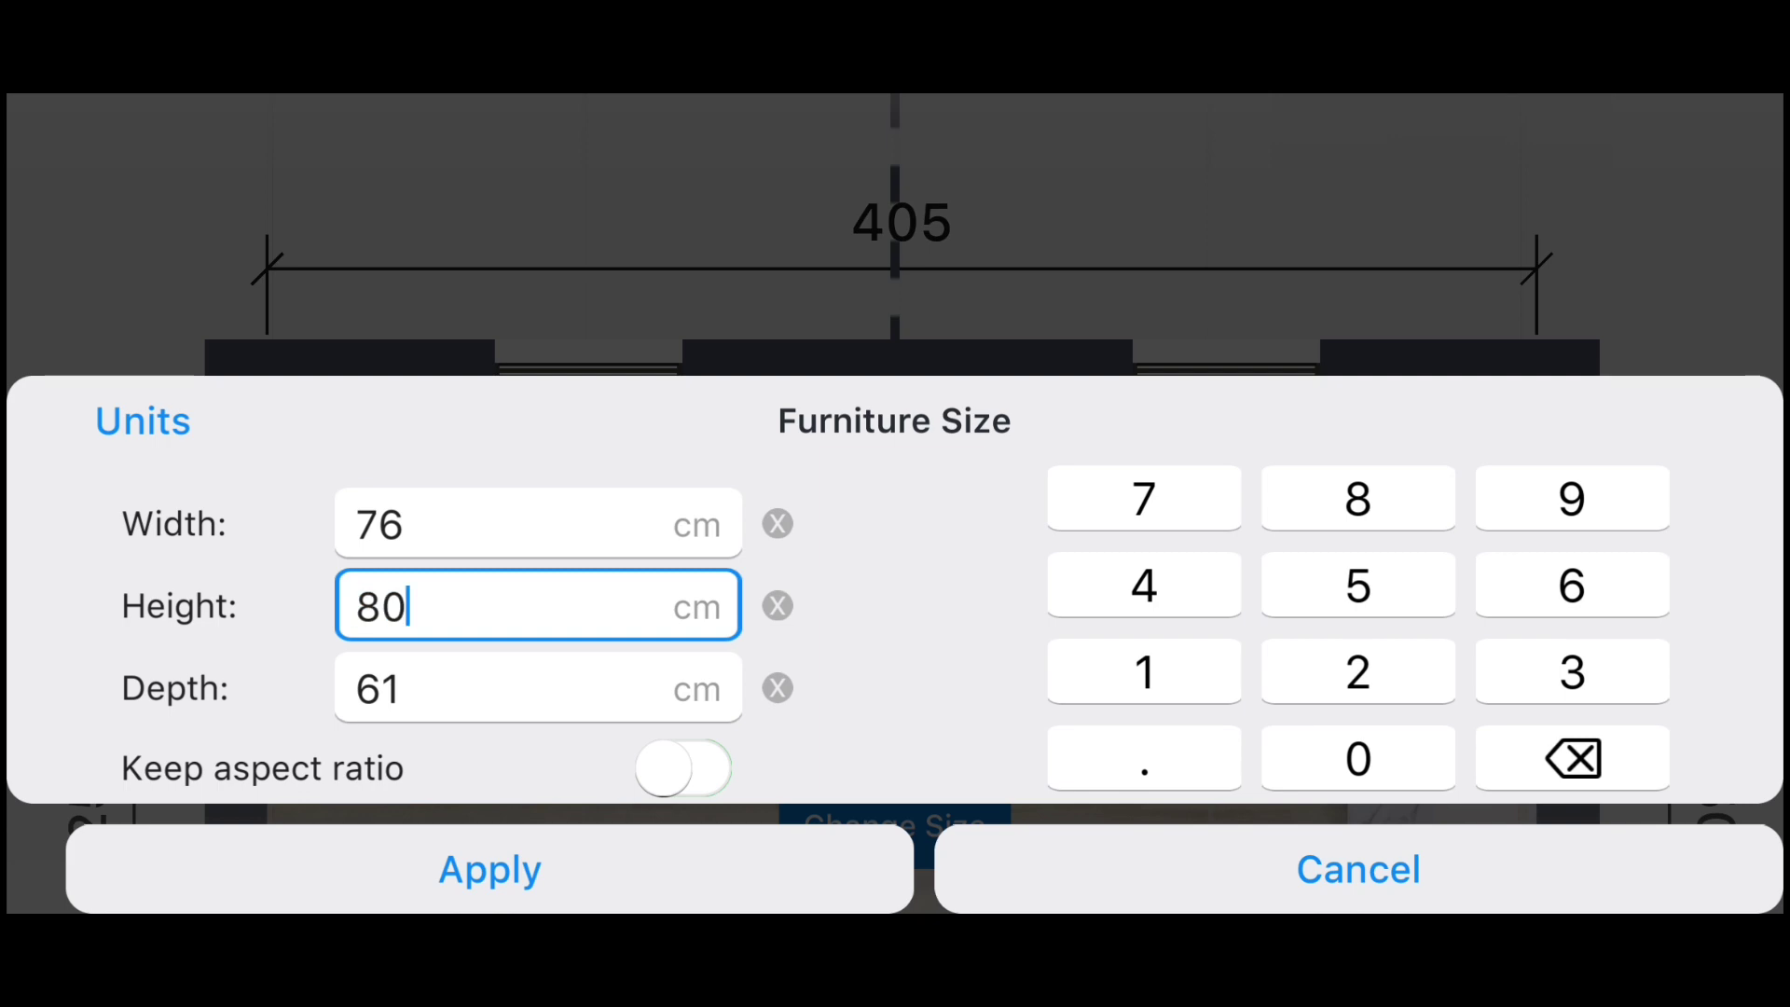
Apply the cooktop's size and toggle wall-editing mode on and off
{"action": "left_click", "coordinate": [489, 869]}
{"action": "left_click", "coordinate": [1451, 802]}
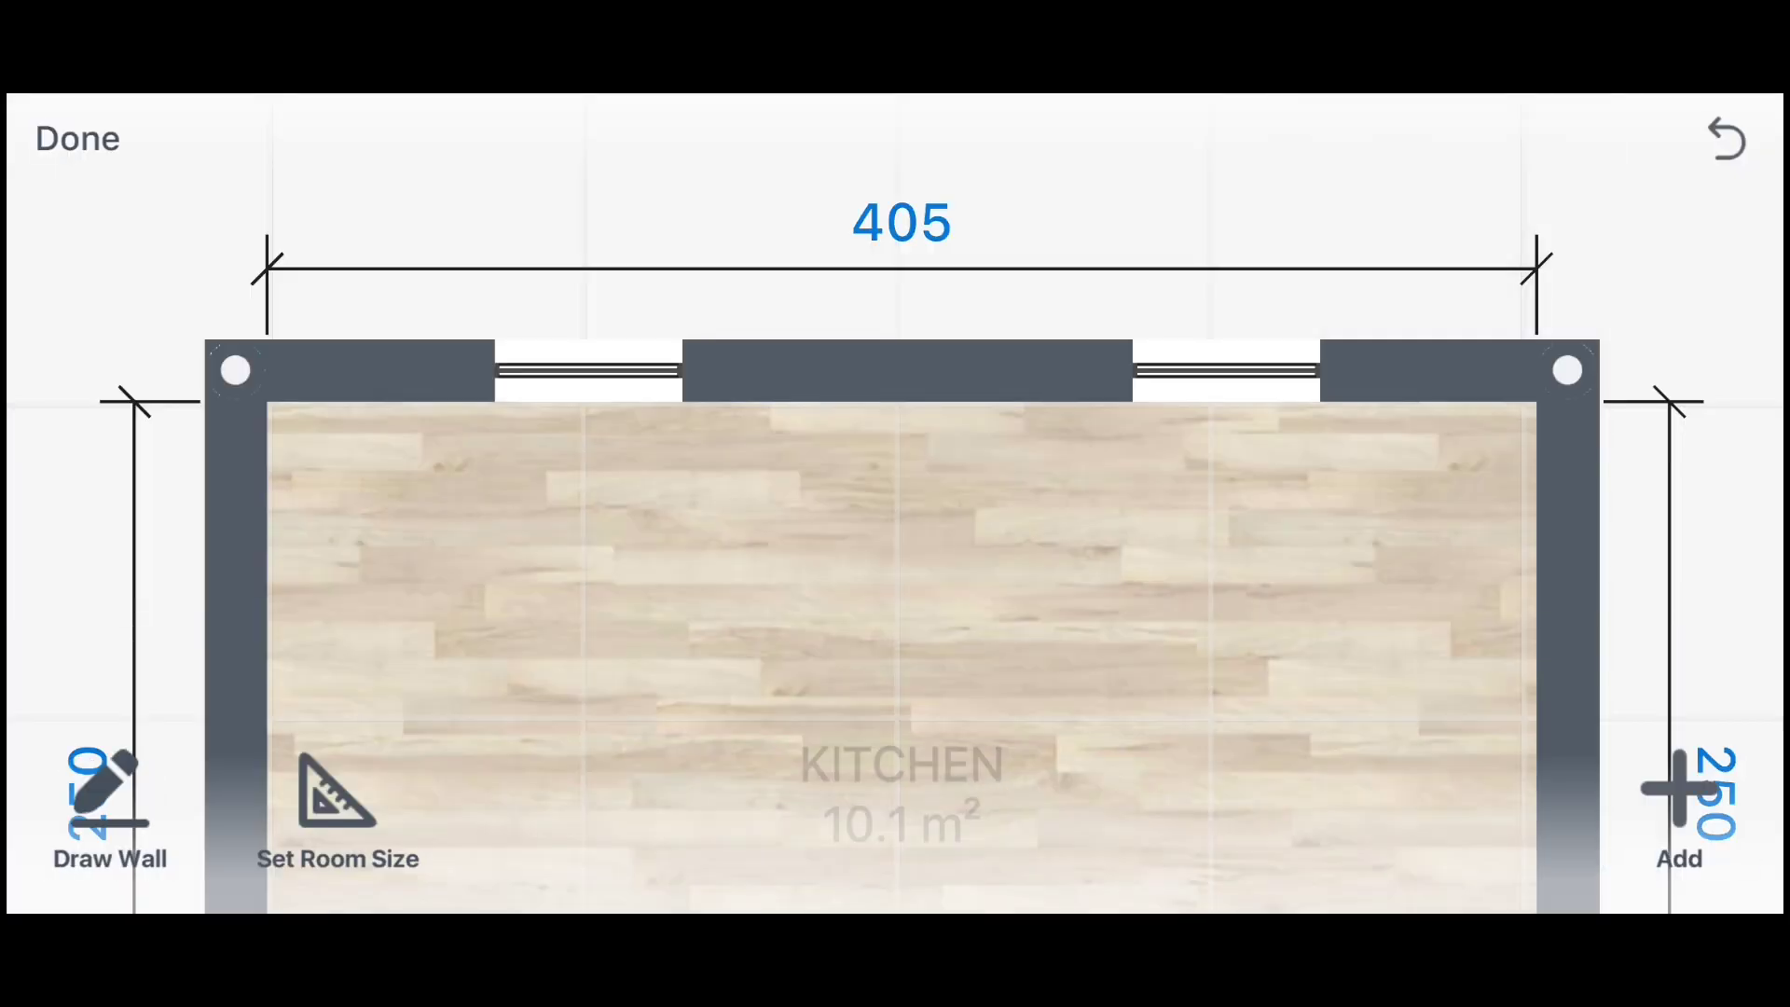
{"action": "left_click", "coordinate": [77, 138]}
{"action": "left_click_drag", "start_coordinate": [895, 559], "coordinate": [815, 559]}
{"action": "scroll", "coordinate": [895, 503], "scroll_direction": "up", "scroll_amount": 3}
Slide the top-right window slightly left and bring up its size settings
{"action": "left_click", "coordinate": [895, 417]}
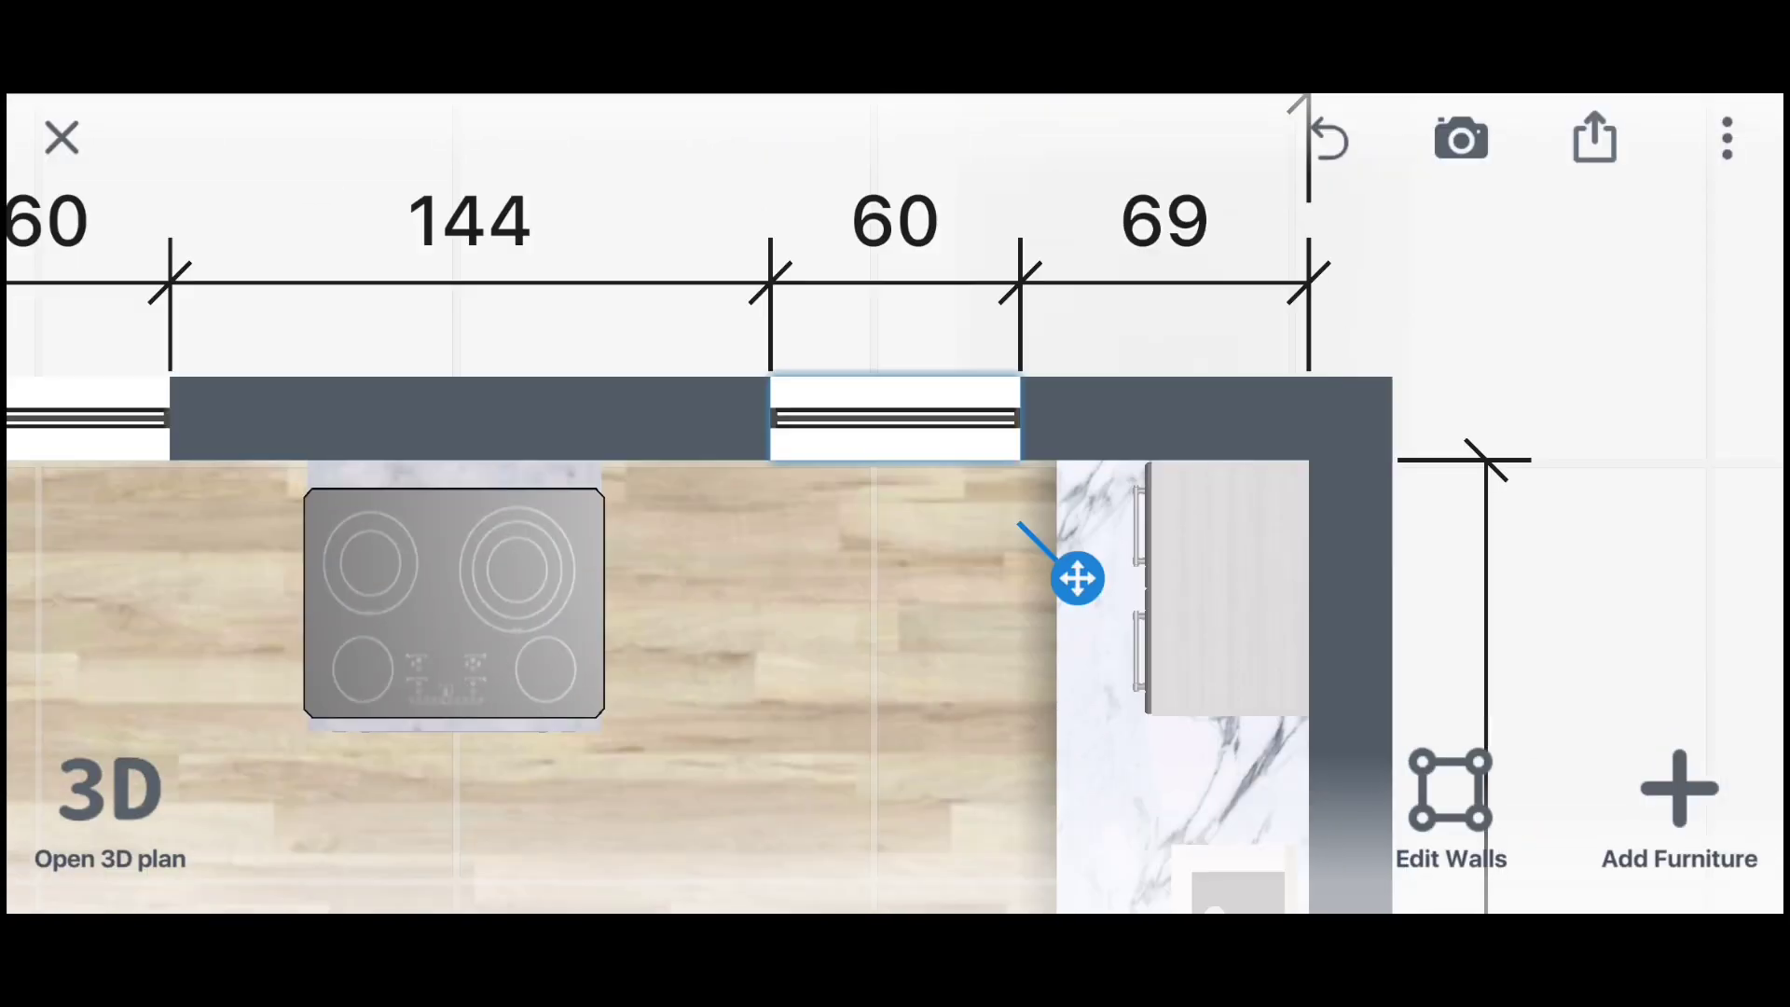
{"action": "scroll", "coordinate": [895, 681], "scroll_direction": "down", "scroll_amount": 5}
{"action": "scroll", "coordinate": [895, 681], "scroll_direction": "down", "scroll_amount": 1}
{"action": "left_click", "coordinate": [1243, 264]}
{"action": "left_click_drag", "start_coordinate": [1078, 578], "coordinate": [1052, 578]}
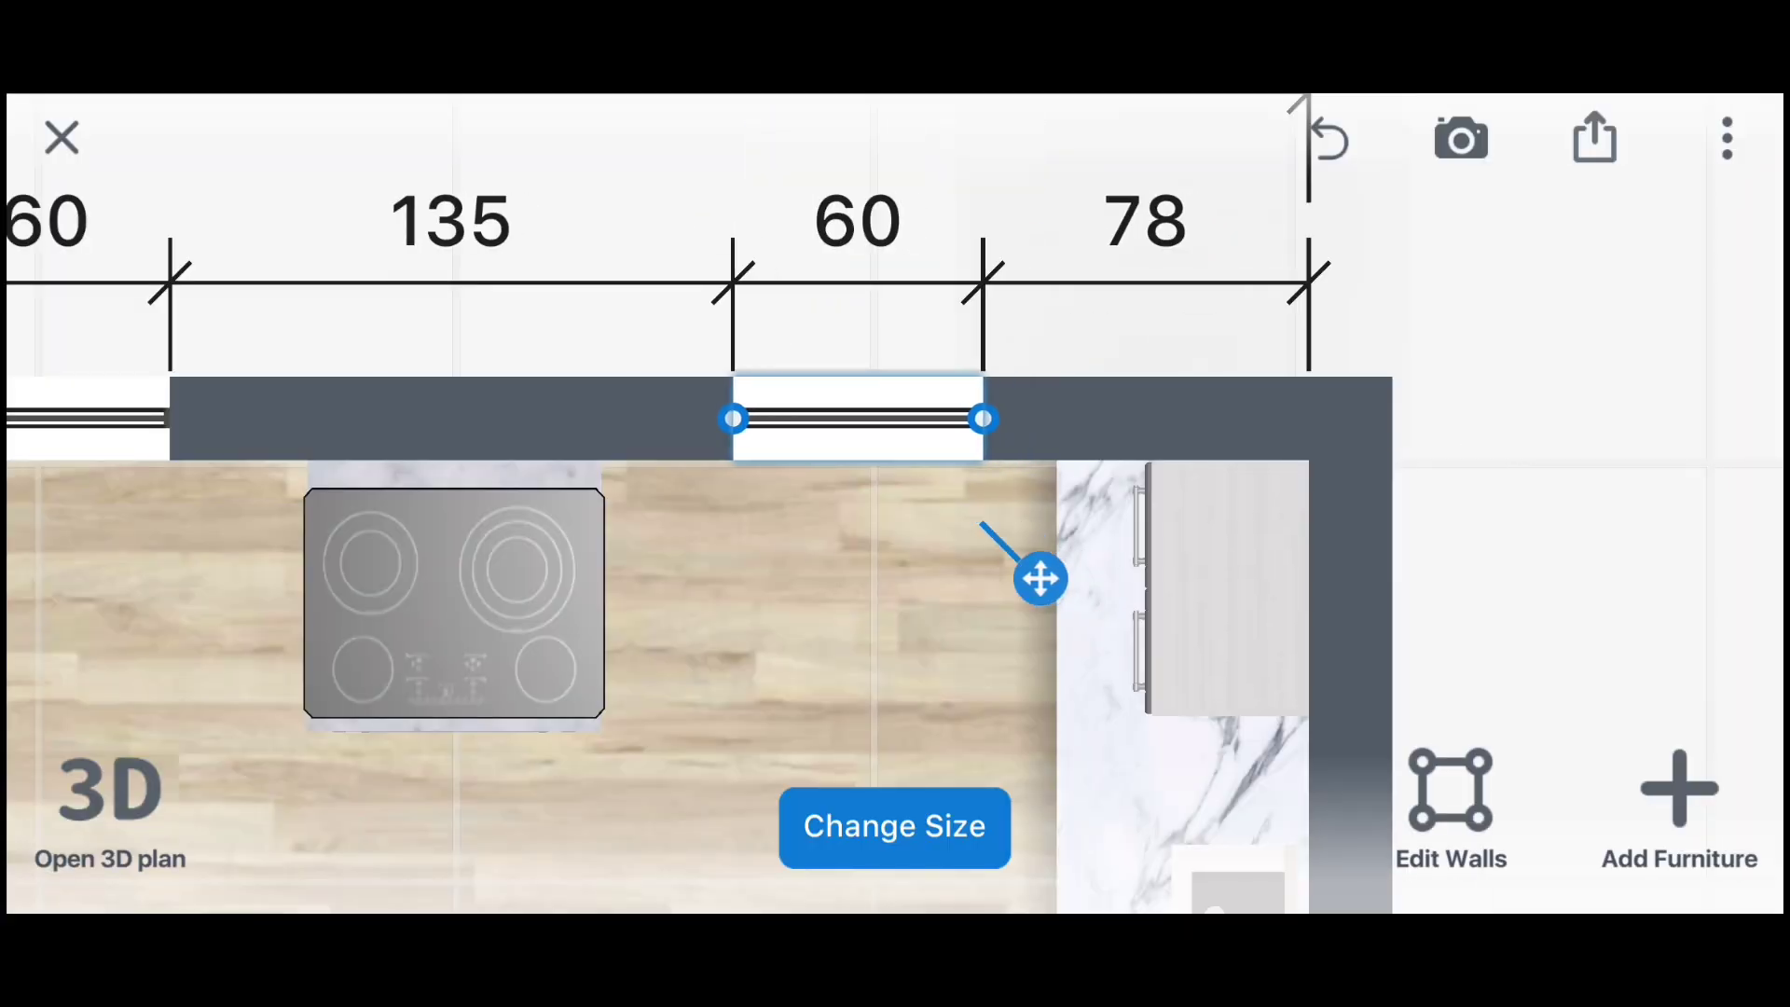
{"action": "left_click", "coordinate": [895, 827]}
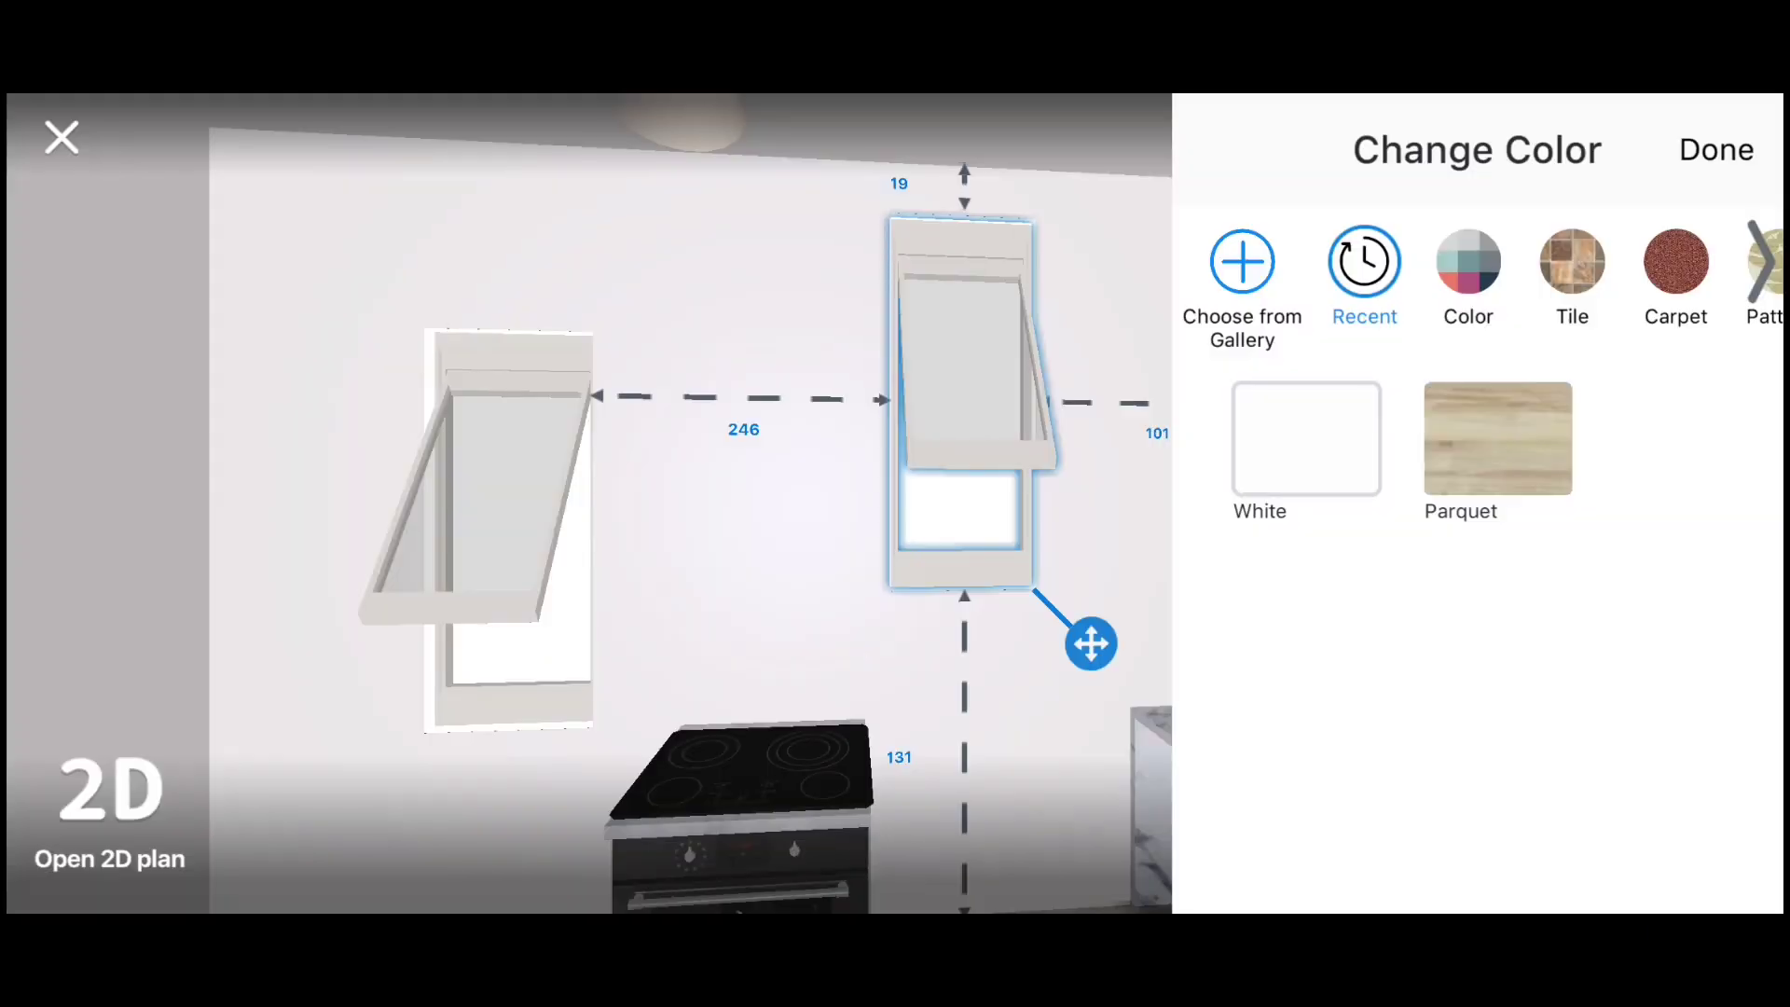
Swap the top-right window for a two-pane model from the Windows catalogue
{"action": "scroll", "coordinate": [895, 559], "scroll_direction": "down", "scroll_amount": 3}
{"action": "scroll", "coordinate": [895, 560], "scroll_direction": "down", "scroll_amount": 1}
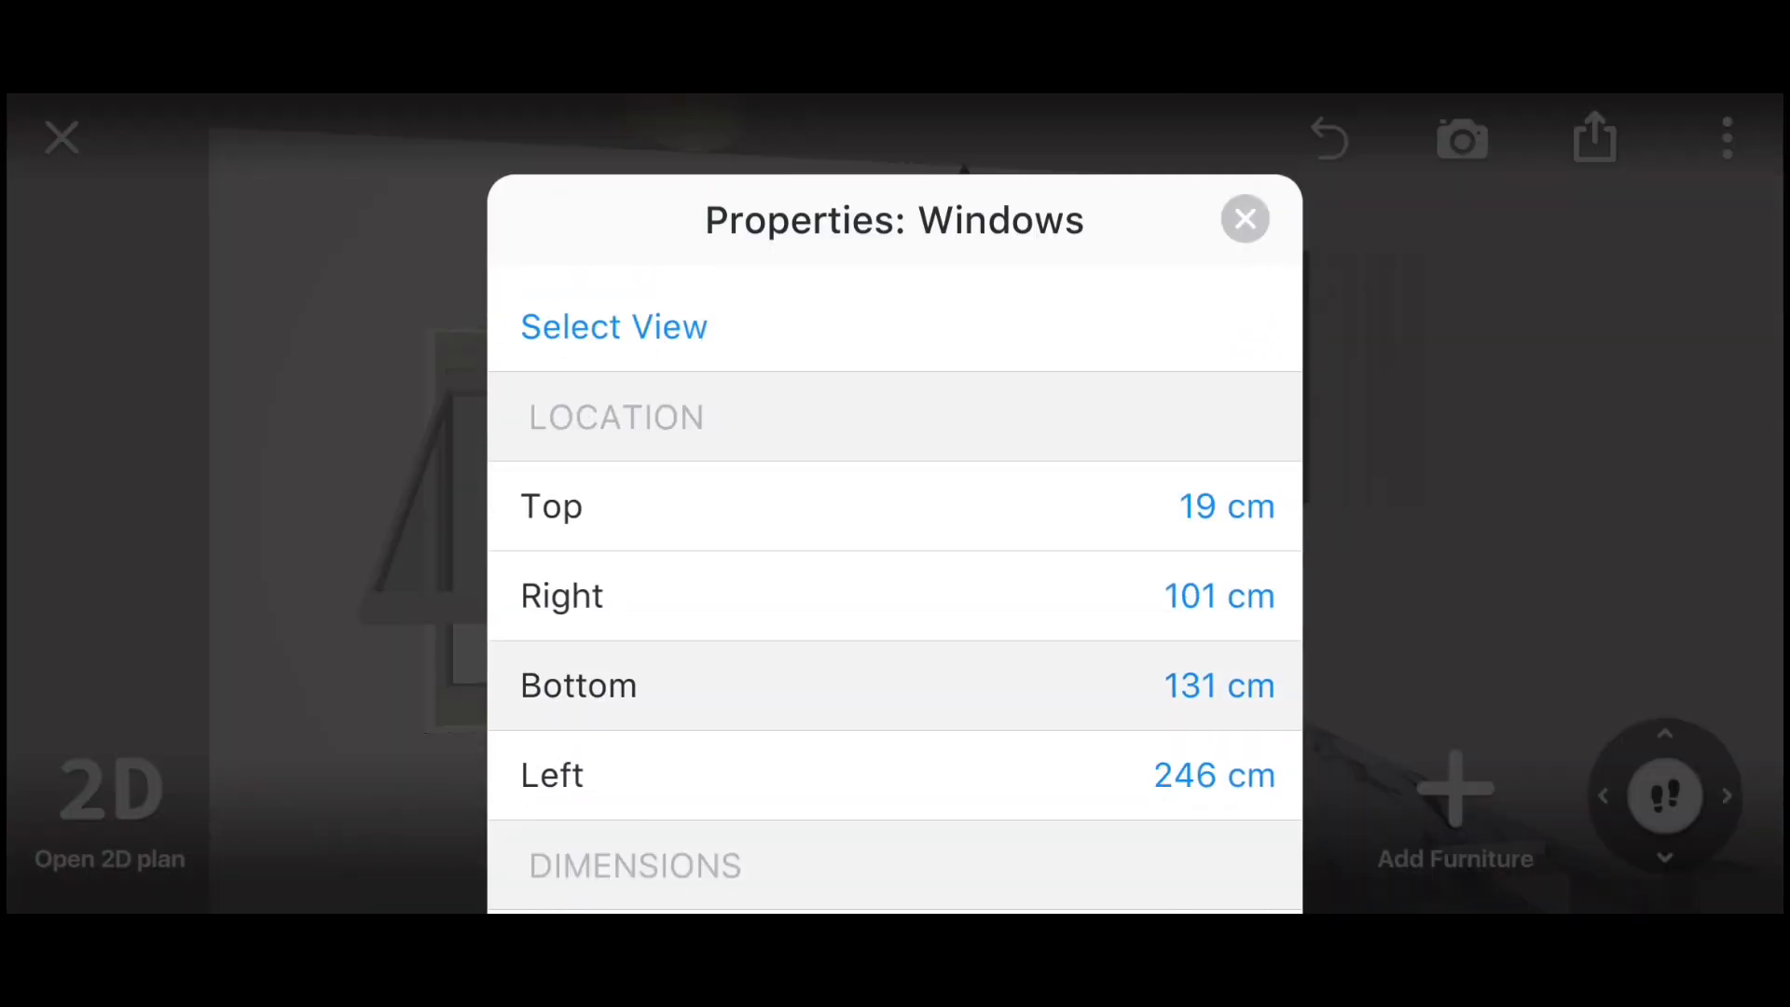
{"action": "scroll", "coordinate": [895, 559], "scroll_direction": "down", "scroll_amount": 5}
{"action": "scroll", "coordinate": [895, 587], "scroll_direction": "down", "scroll_amount": 1}
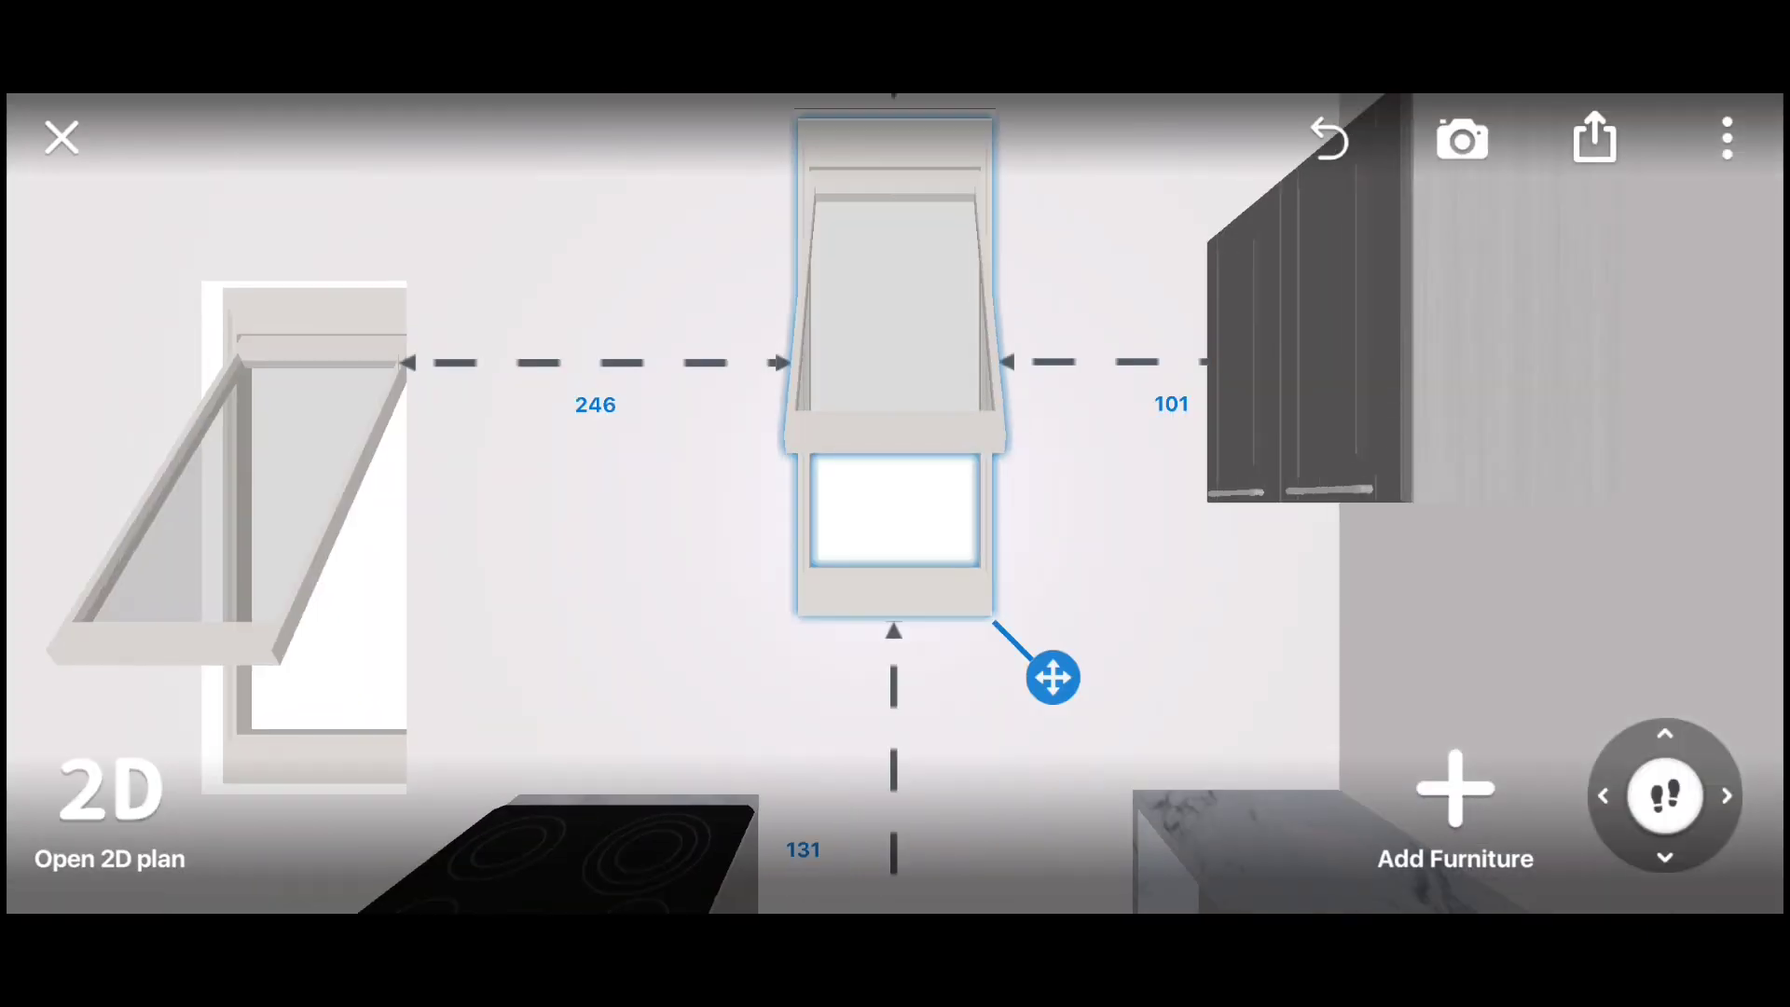
{"action": "left_click", "coordinate": [1209, 320]}
{"action": "left_click", "coordinate": [588, 667]}
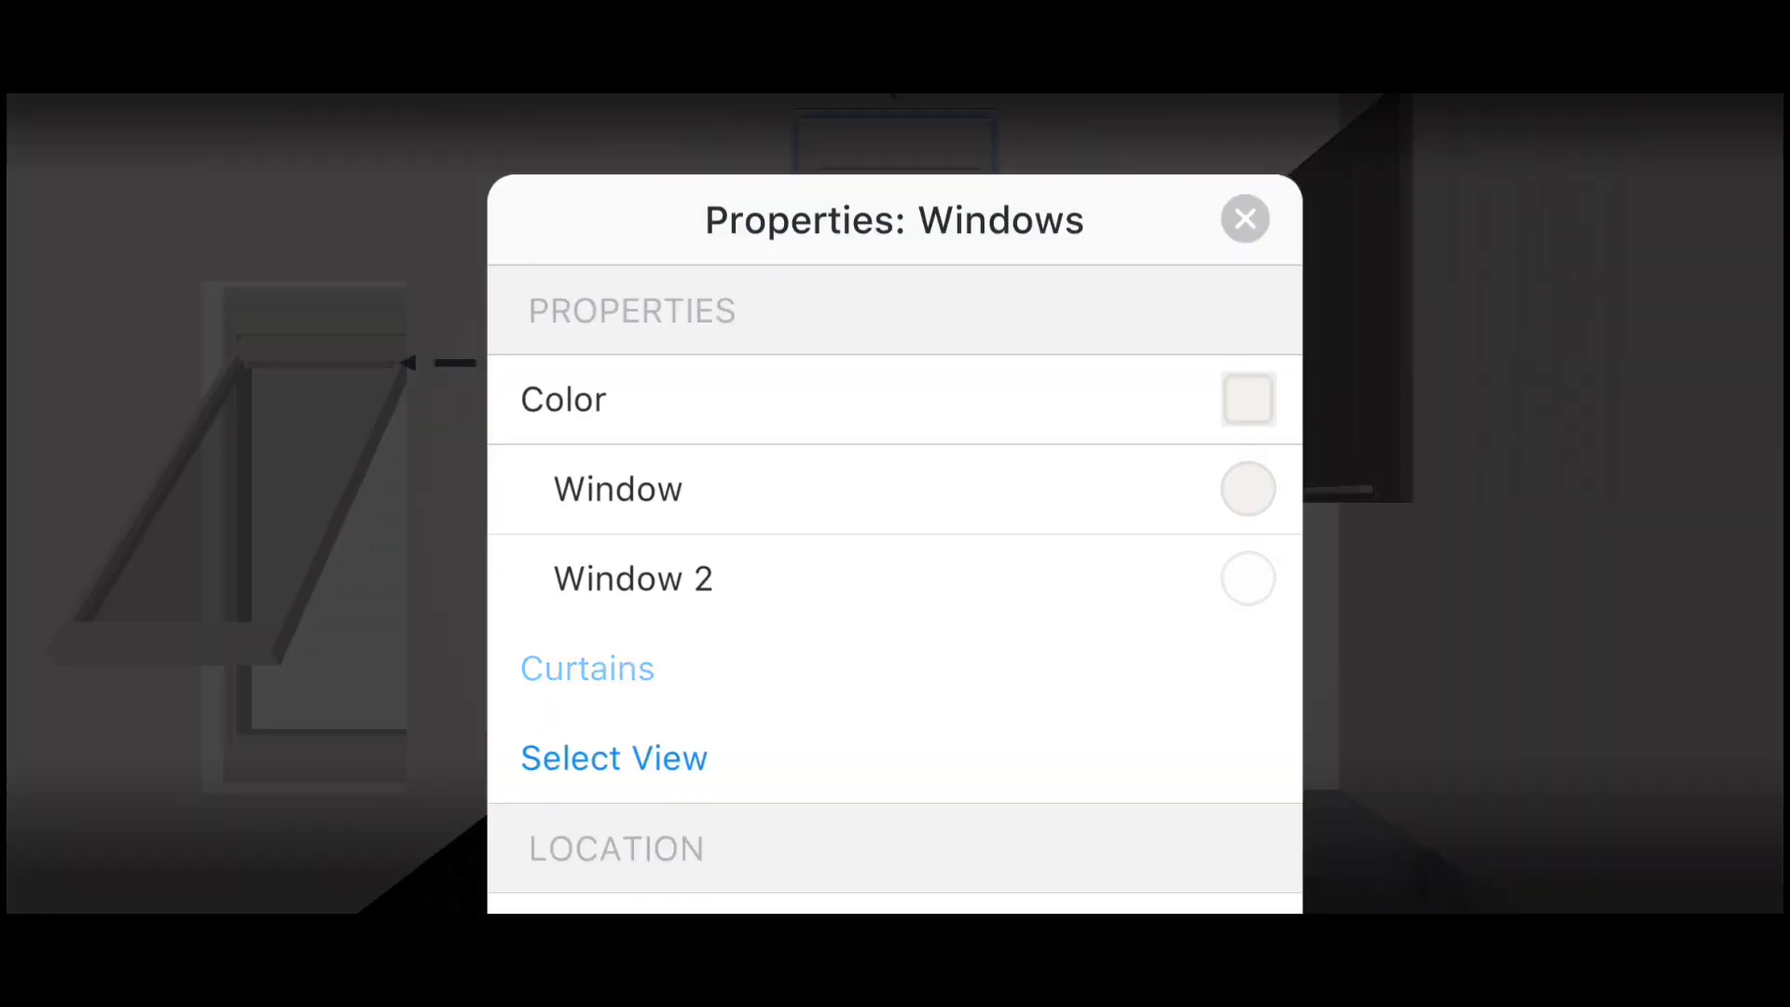
{"action": "left_click", "coordinate": [822, 412]}
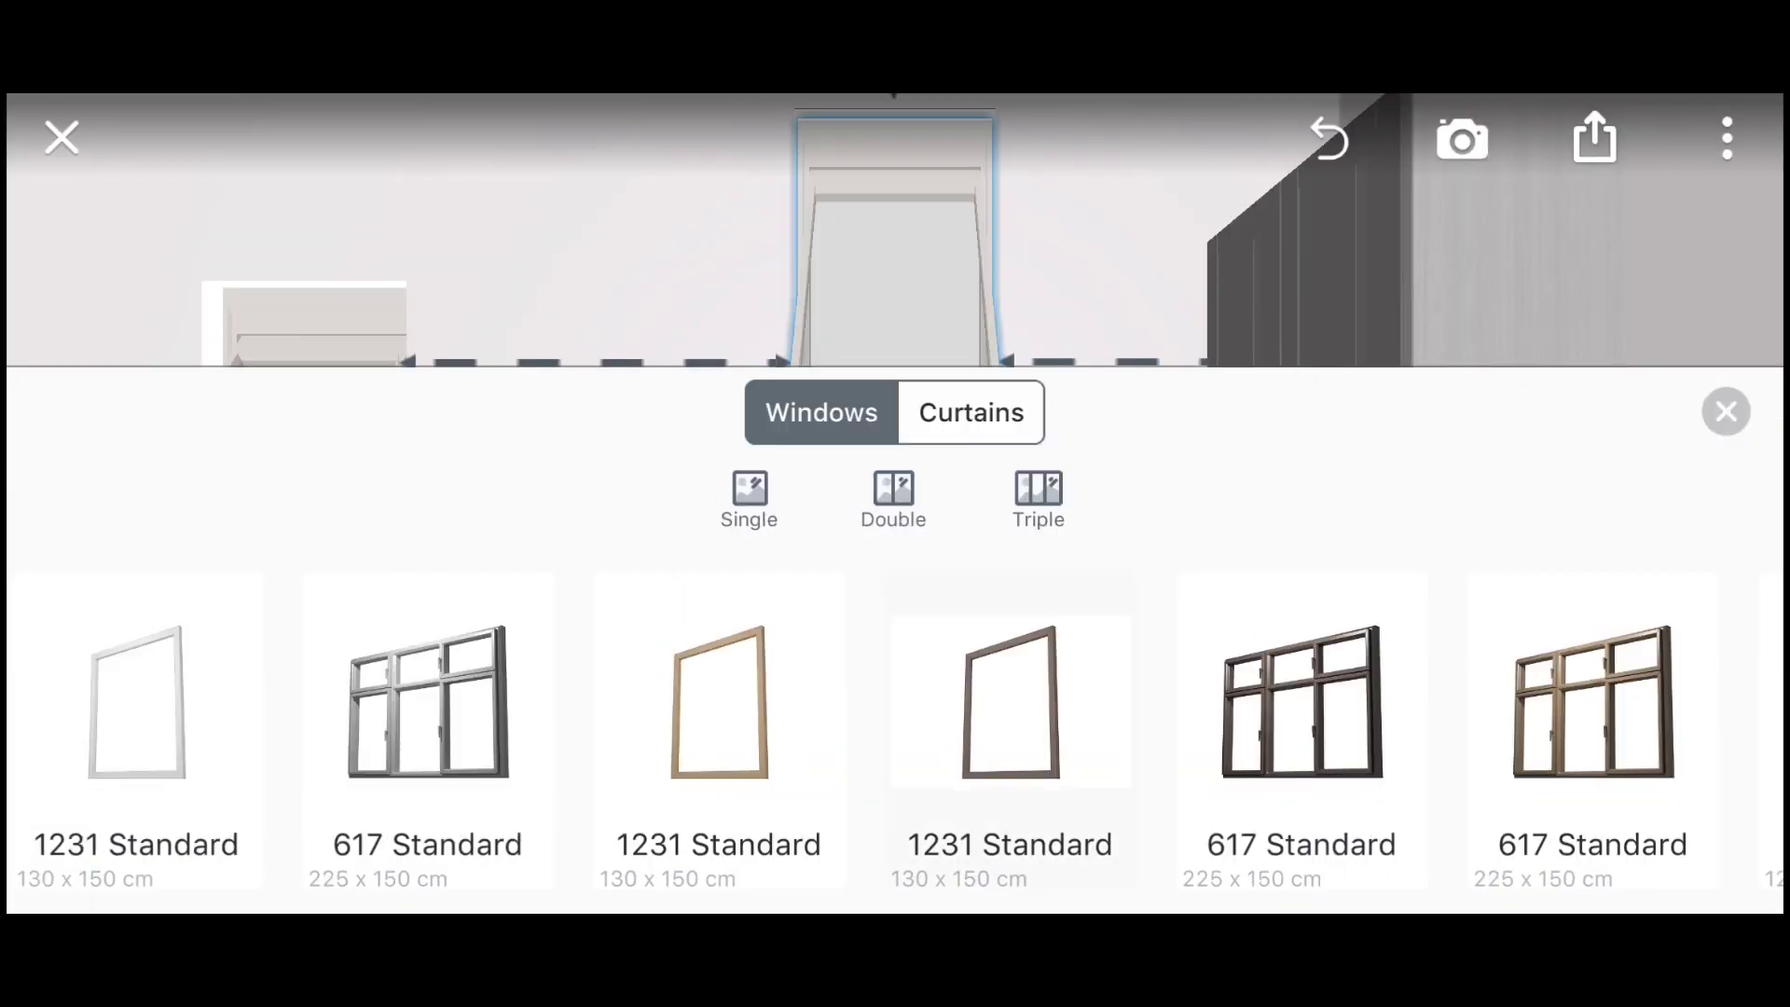
{"action": "left_click_drag", "start_coordinate": [1306, 727], "coordinate": [438, 727]}
{"action": "left_click", "coordinate": [1150, 719]}
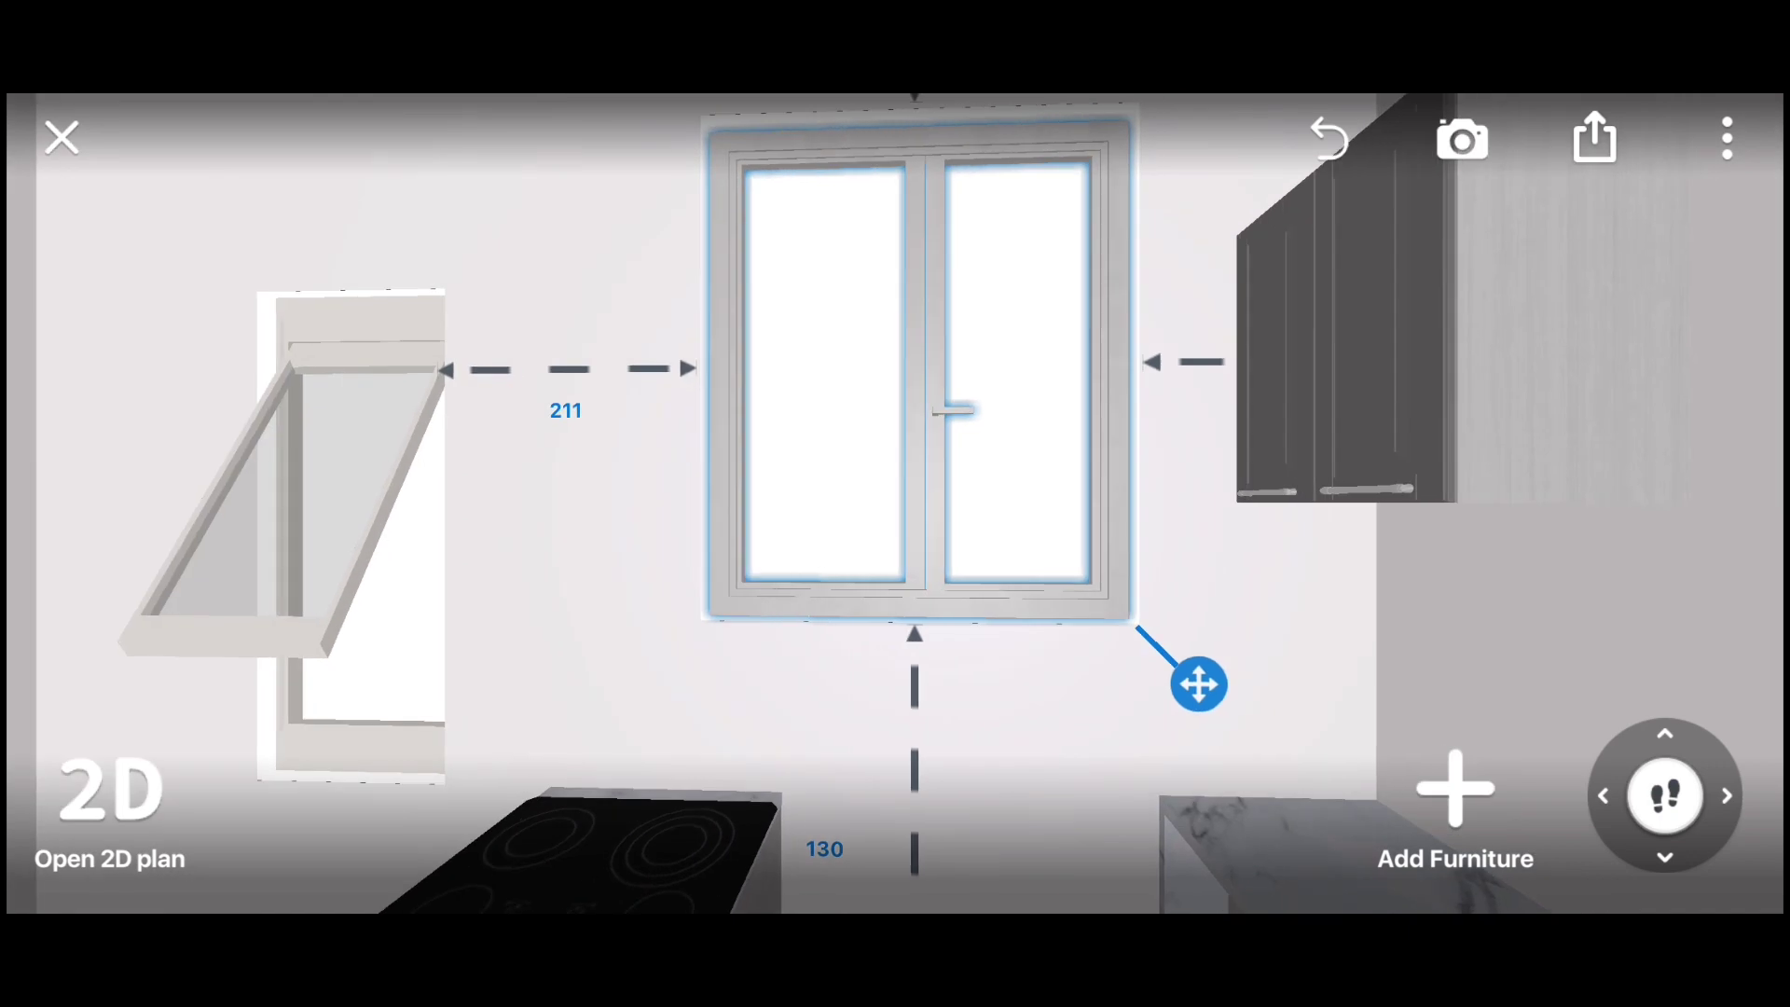
Widen the double window and centre it above the cooktop, 127 cm each side
{"action": "left_click_drag", "start_coordinate": [1019, 635], "coordinate": [963, 643]}
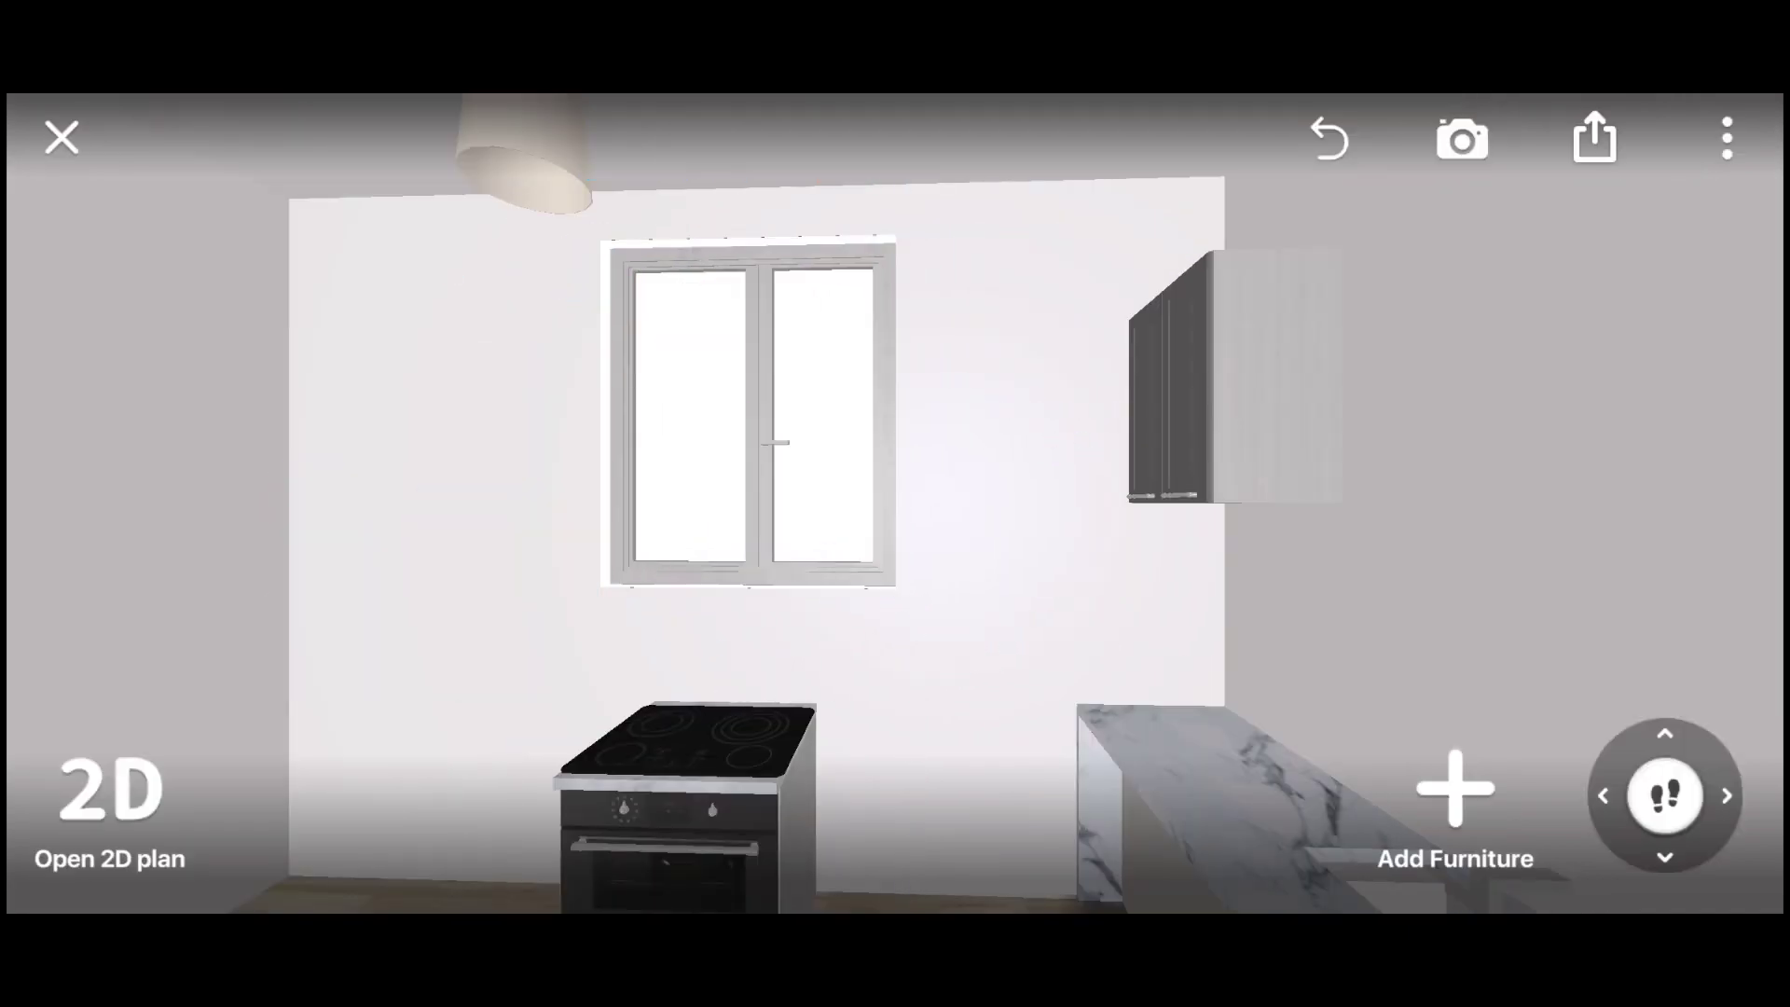
{"action": "left_click", "coordinate": [746, 419]}
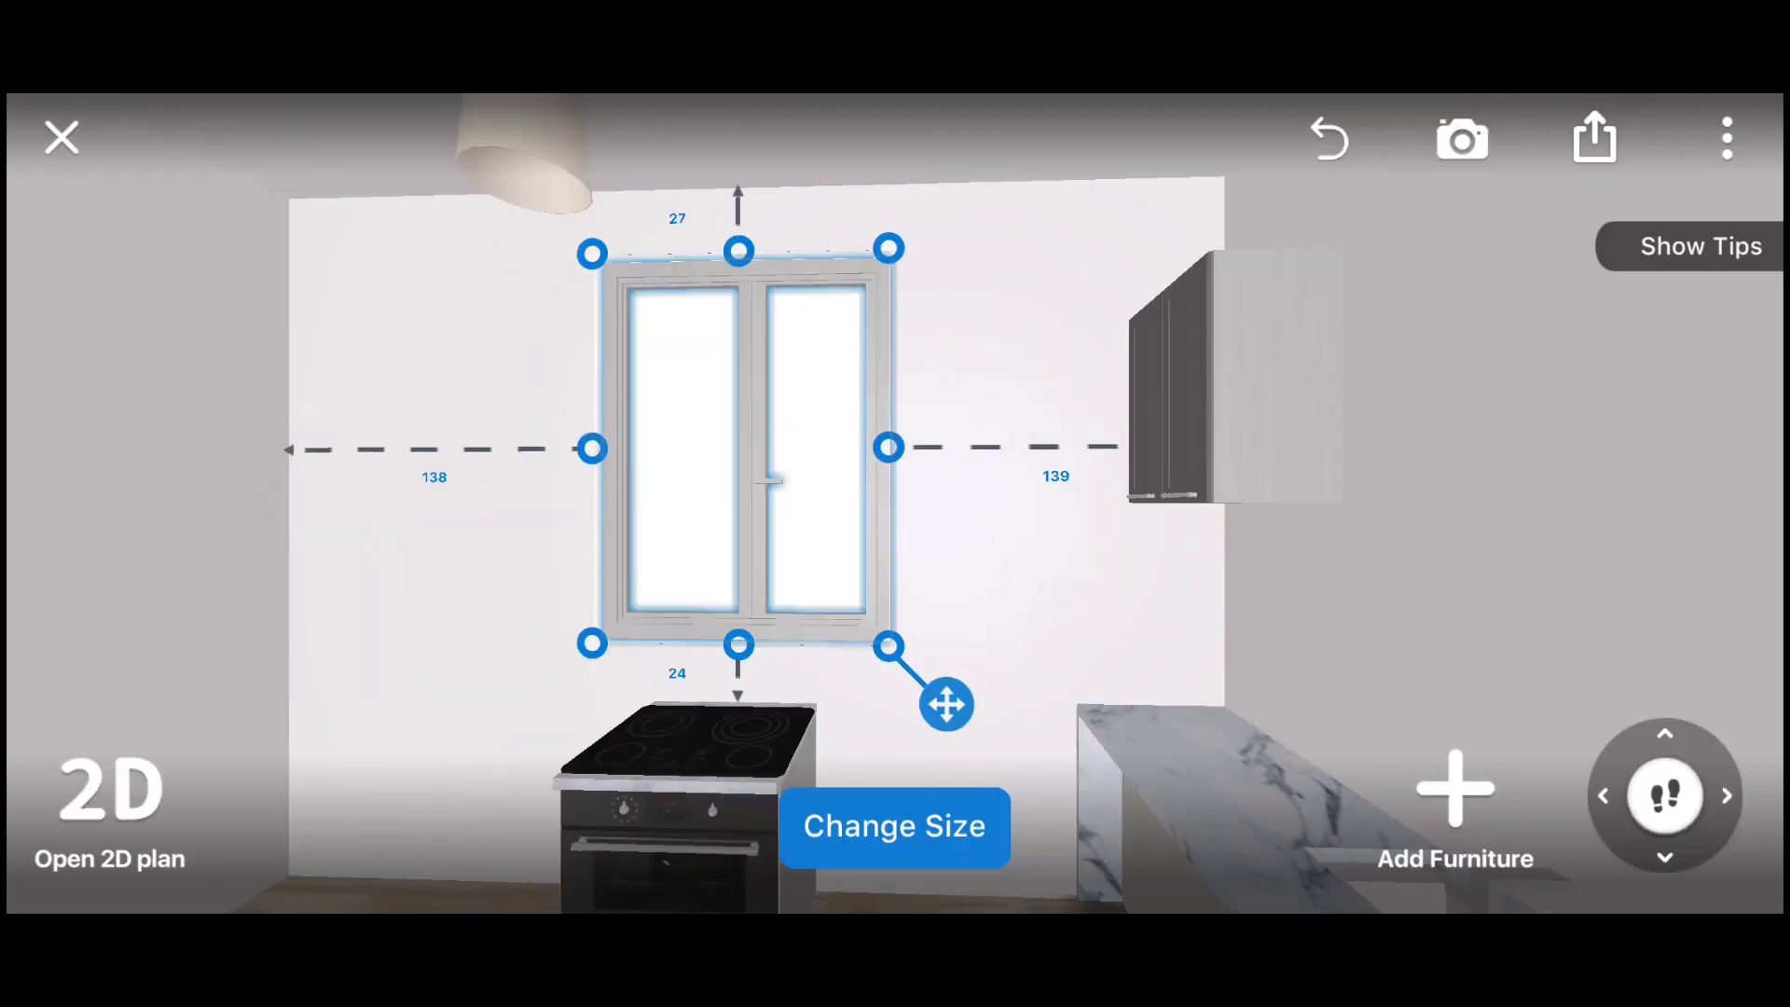
{"action": "left_click_drag", "start_coordinate": [888, 435], "coordinate": [951, 434]}
{"action": "left_click_drag", "start_coordinate": [1001, 678], "coordinate": [974, 679]}
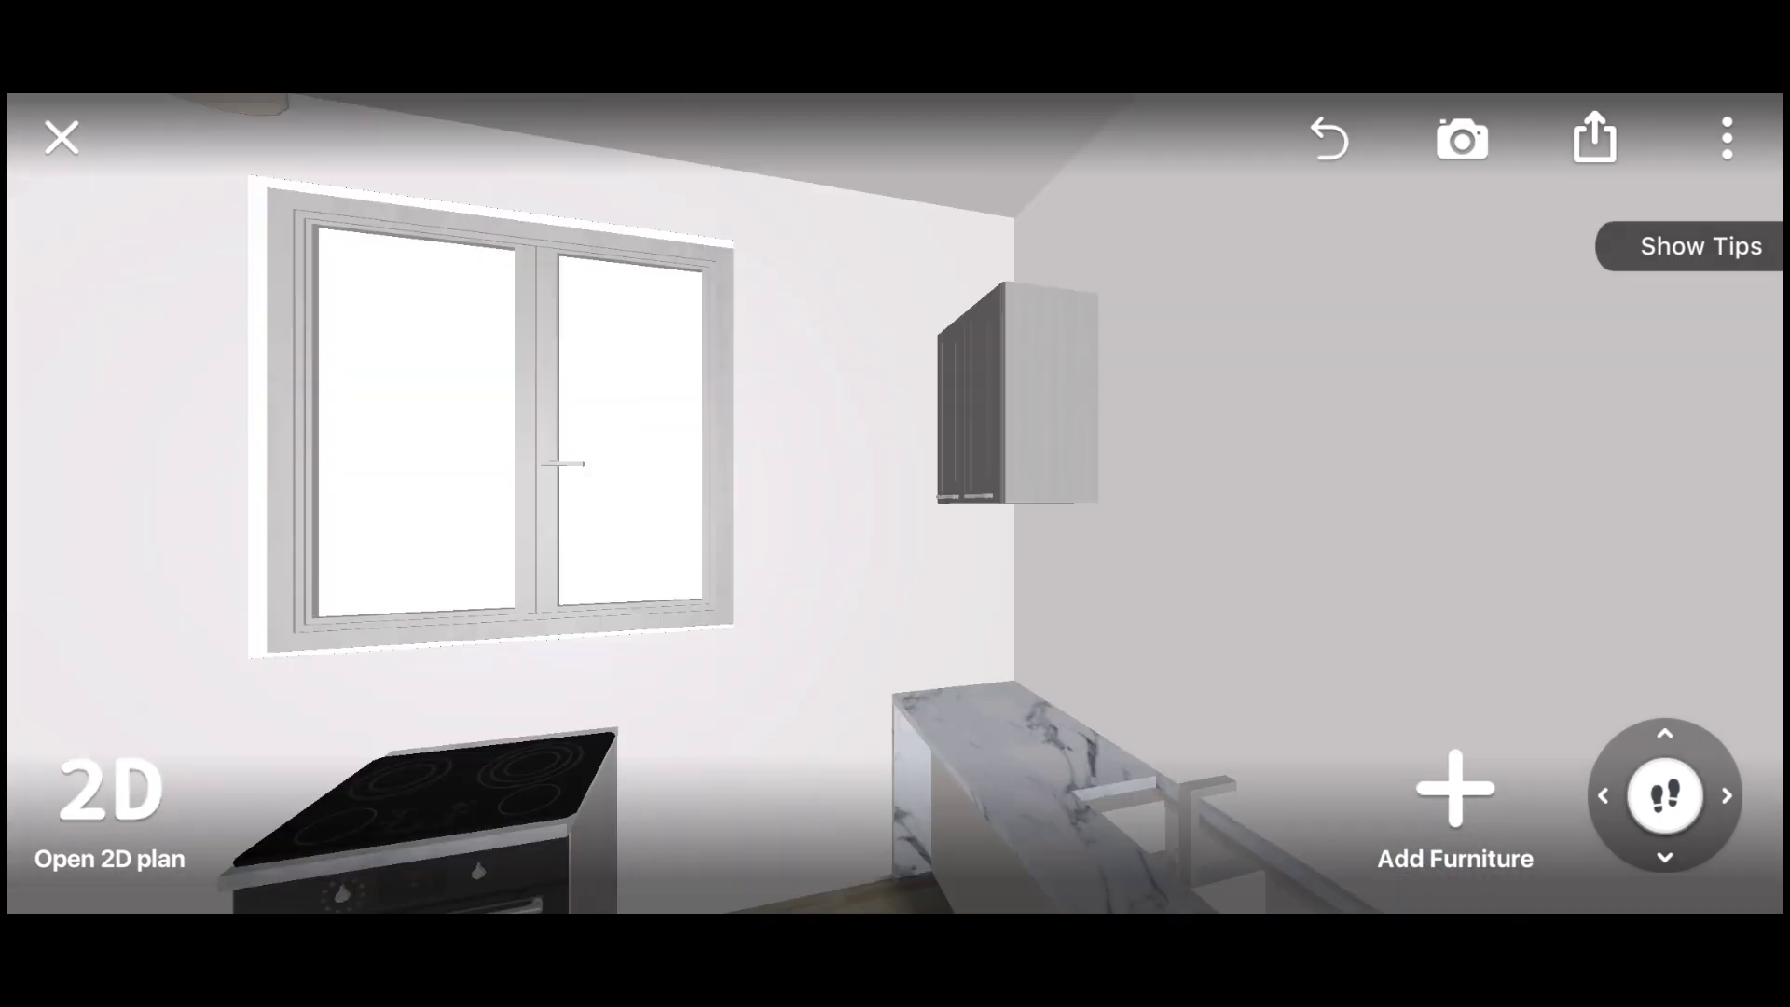
Select the marble sink countertop and turn it around in place
{"action": "left_click_drag", "start_coordinate": [1119, 559], "coordinate": [559, 466]}
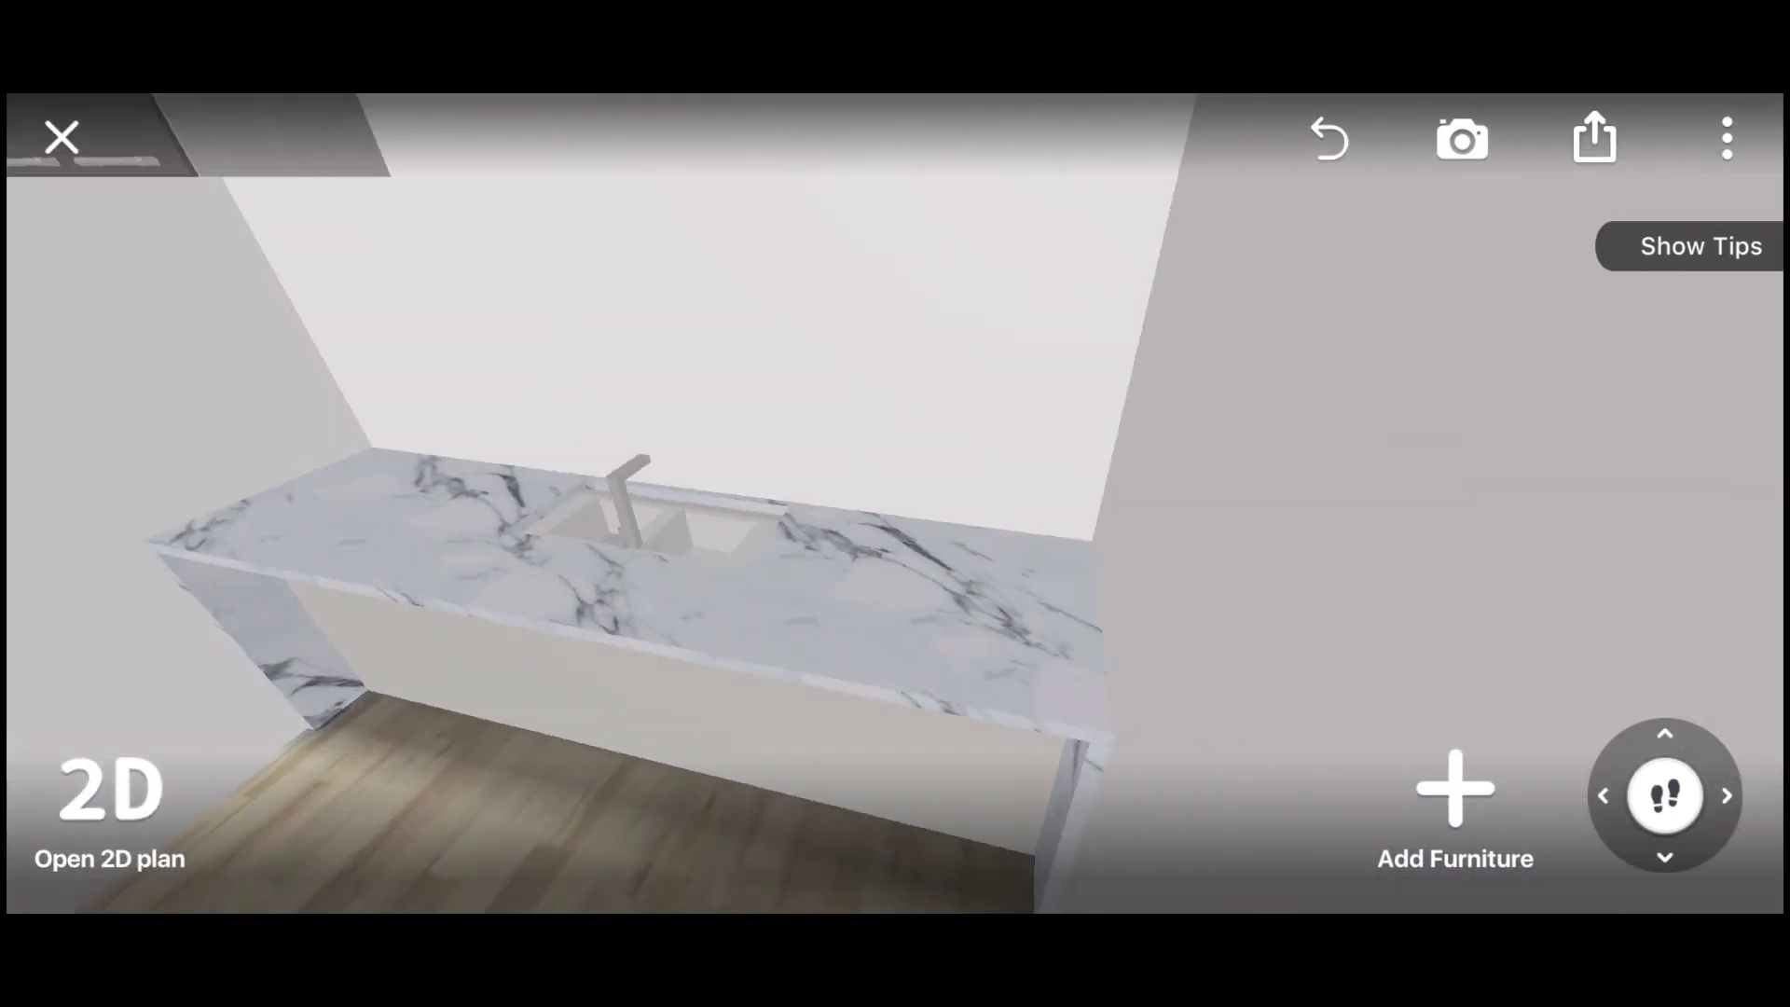
{"action": "left_click", "coordinate": [839, 522]}
{"action": "left_click", "coordinate": [718, 140]}
{"action": "left_click", "coordinate": [1243, 216]}
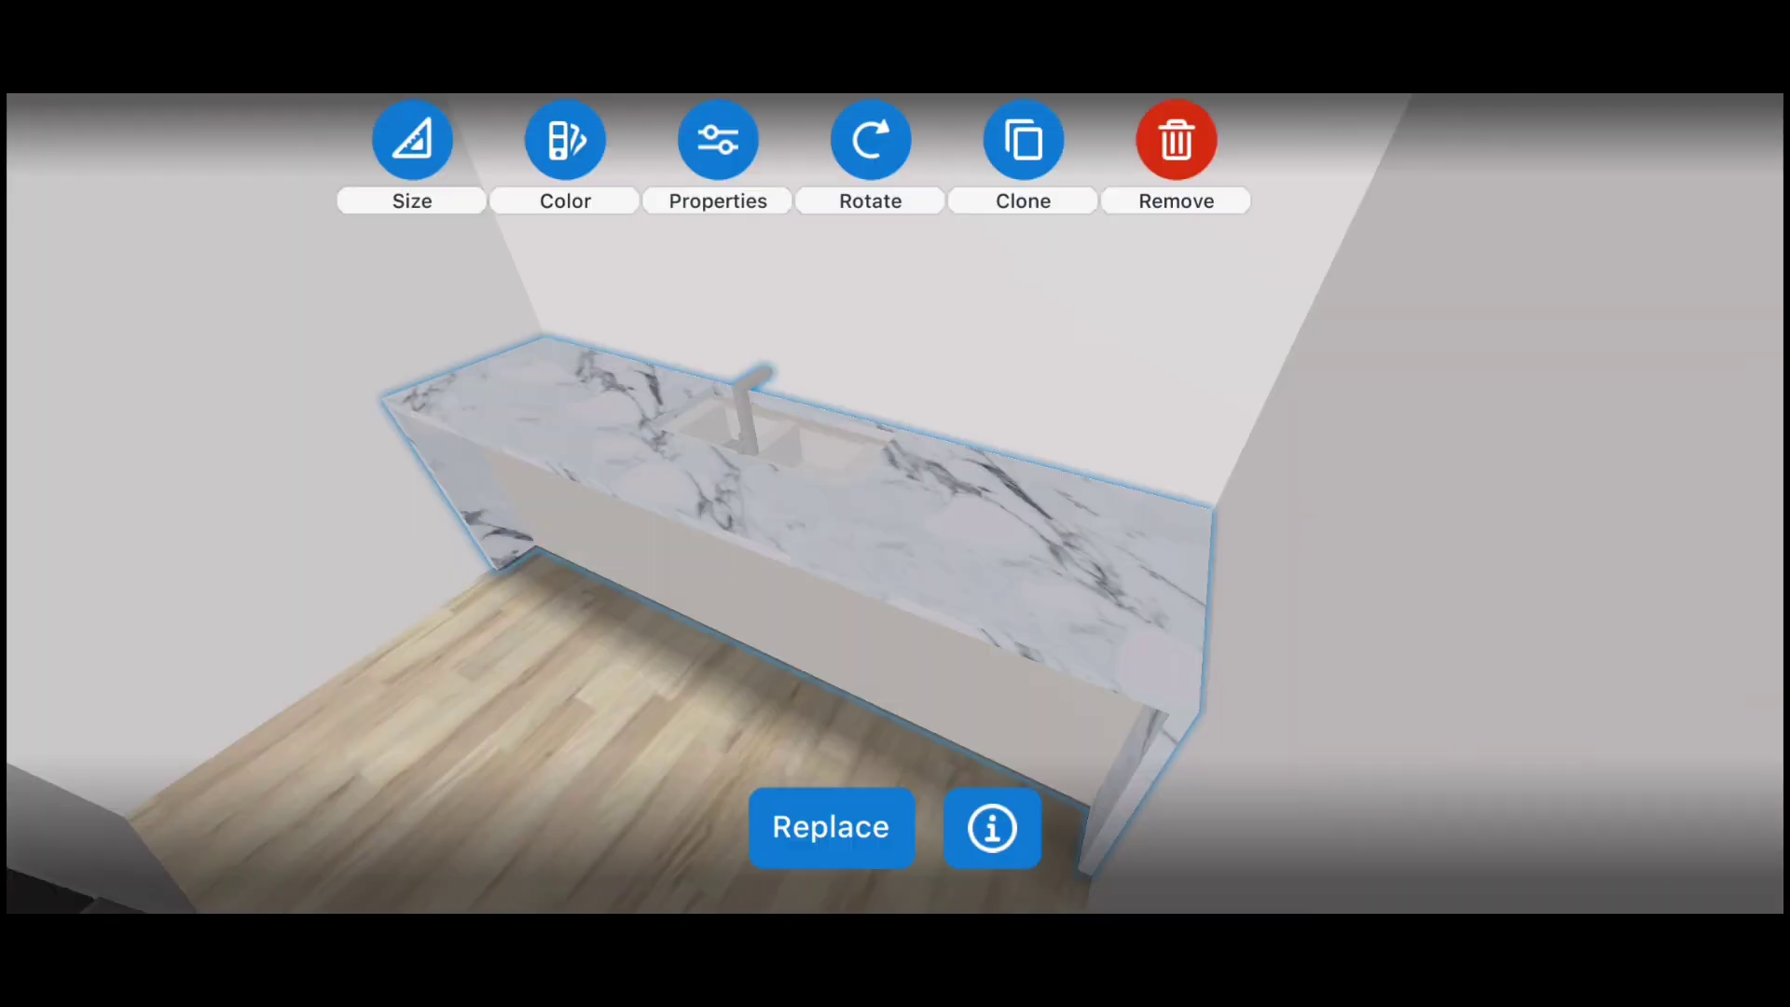
{"action": "left_click_drag", "start_coordinate": [932, 559], "coordinate": [1063, 615]}
{"action": "left_click", "coordinate": [1004, 191]}
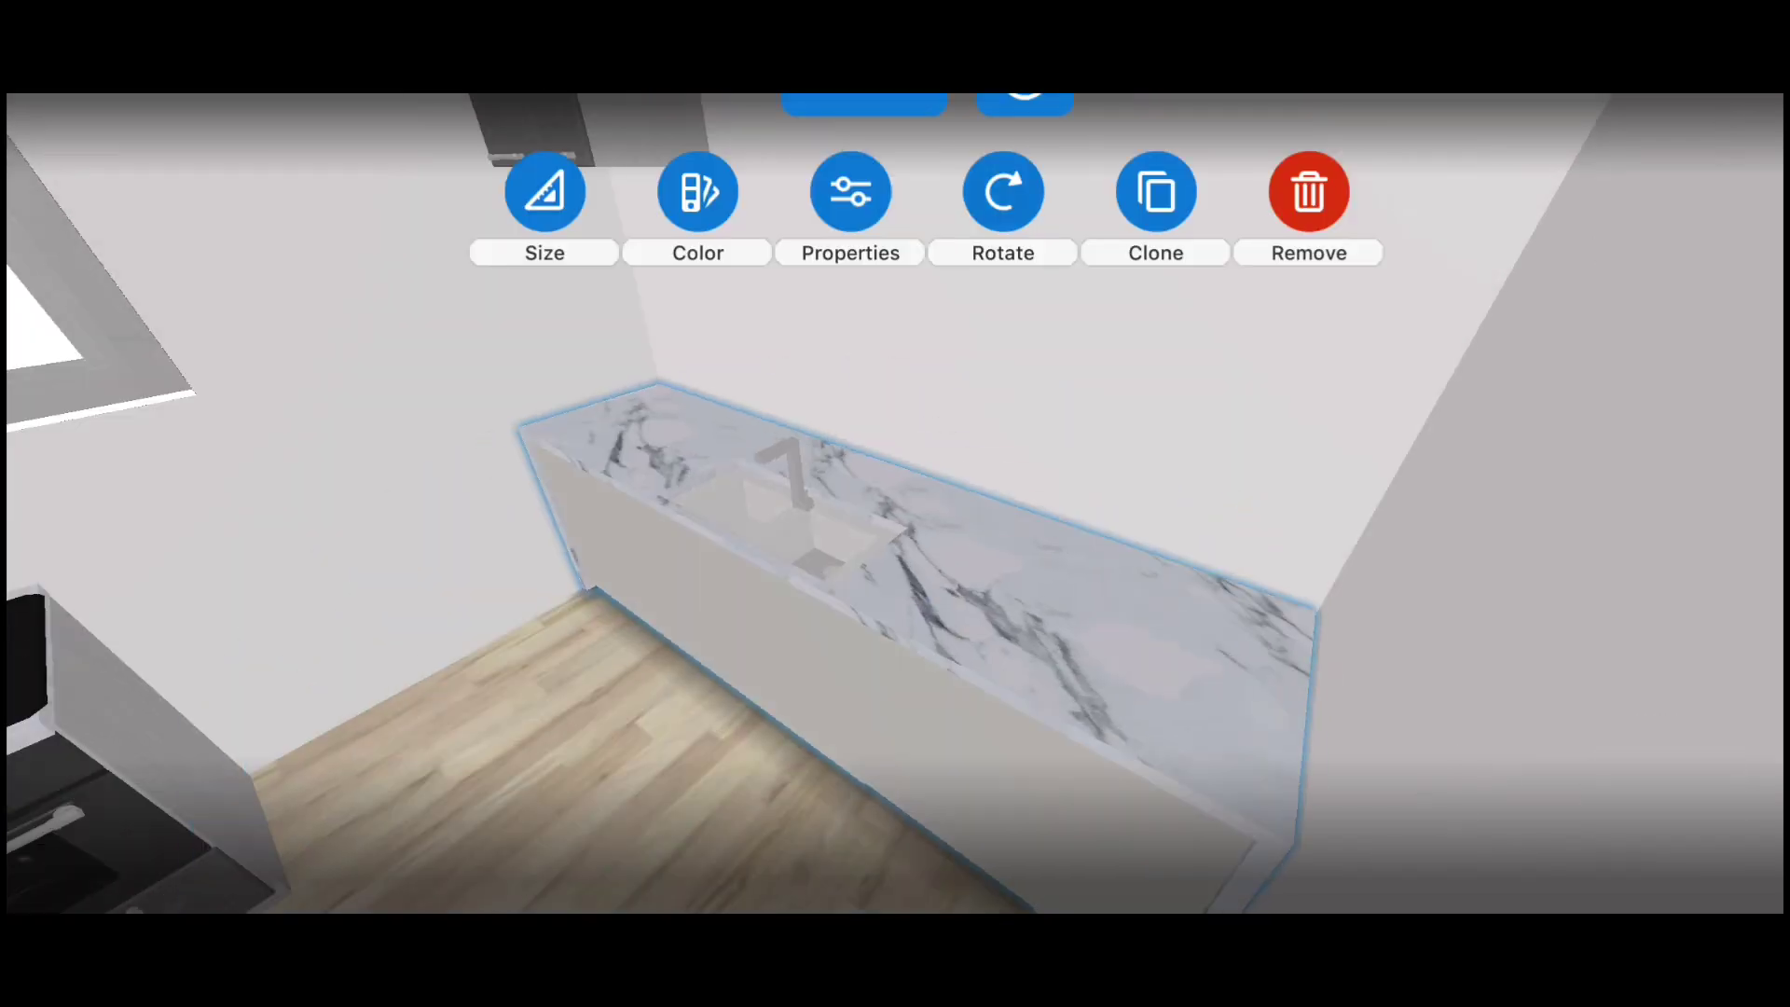
Review the countertop's properties and size settings, then return to the 2D floor plan
{"action": "left_click", "coordinate": [851, 191]}
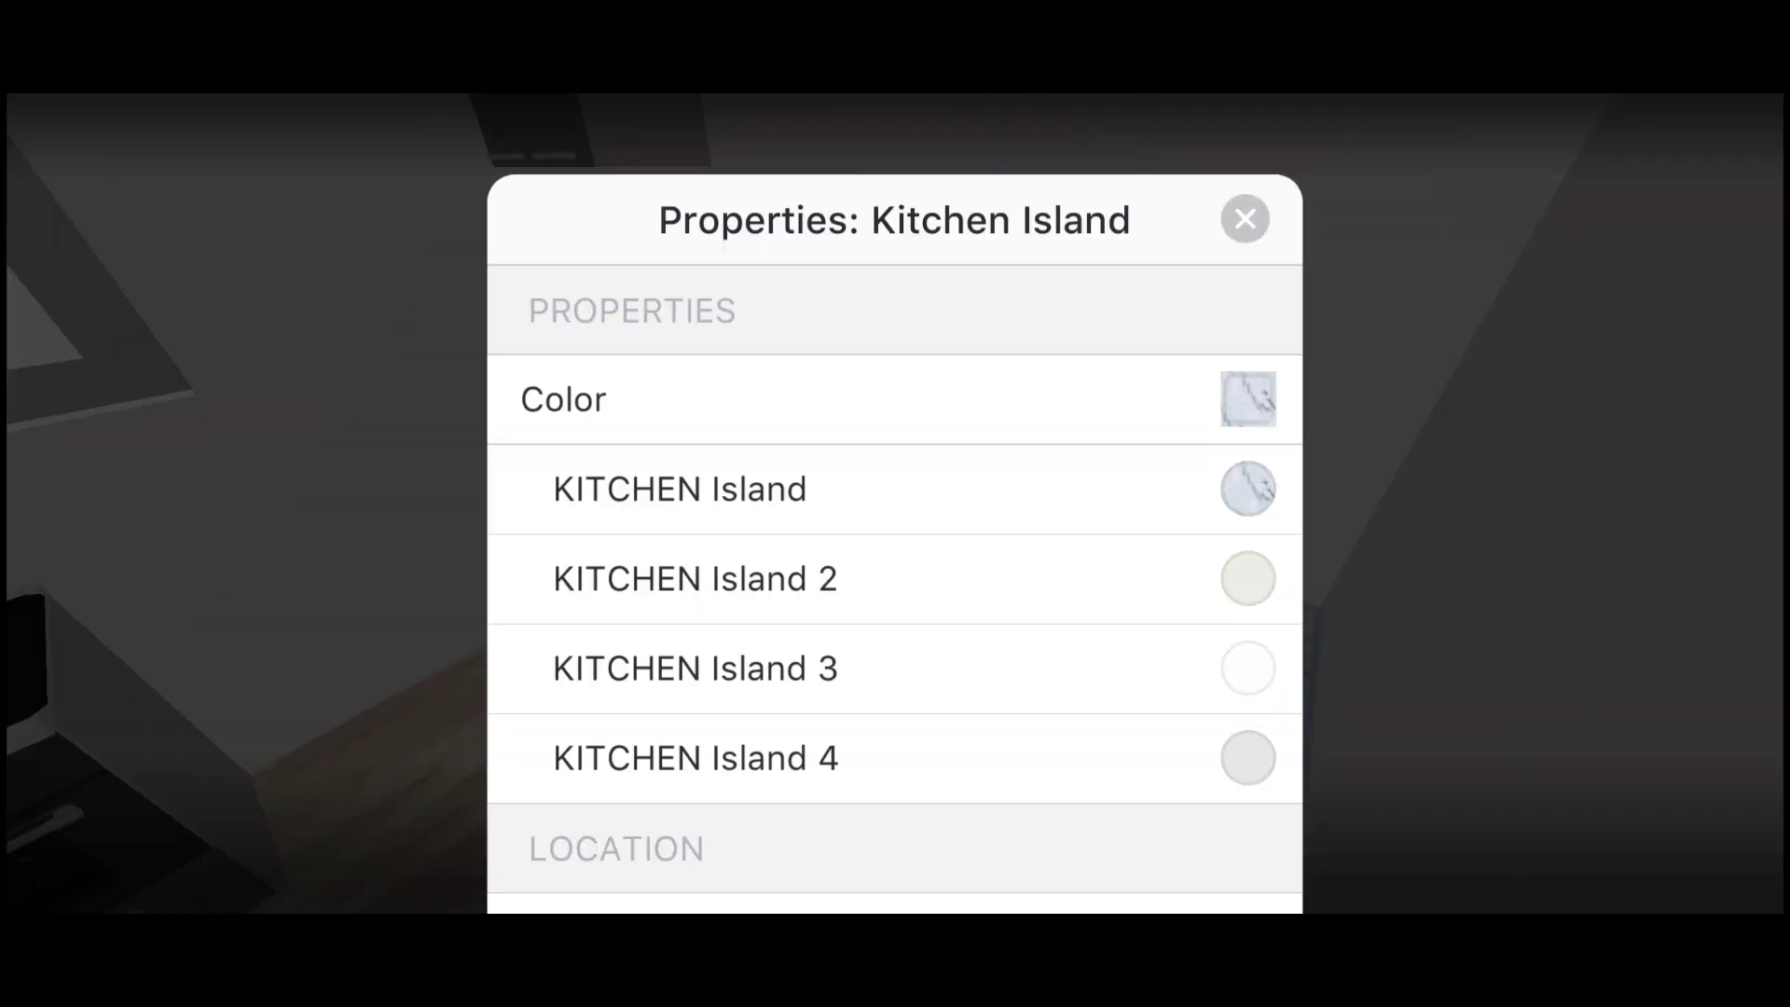
{"action": "scroll", "coordinate": [895, 596], "scroll_direction": "down", "scroll_amount": 5}
{"action": "left_click", "coordinate": [1243, 215]}
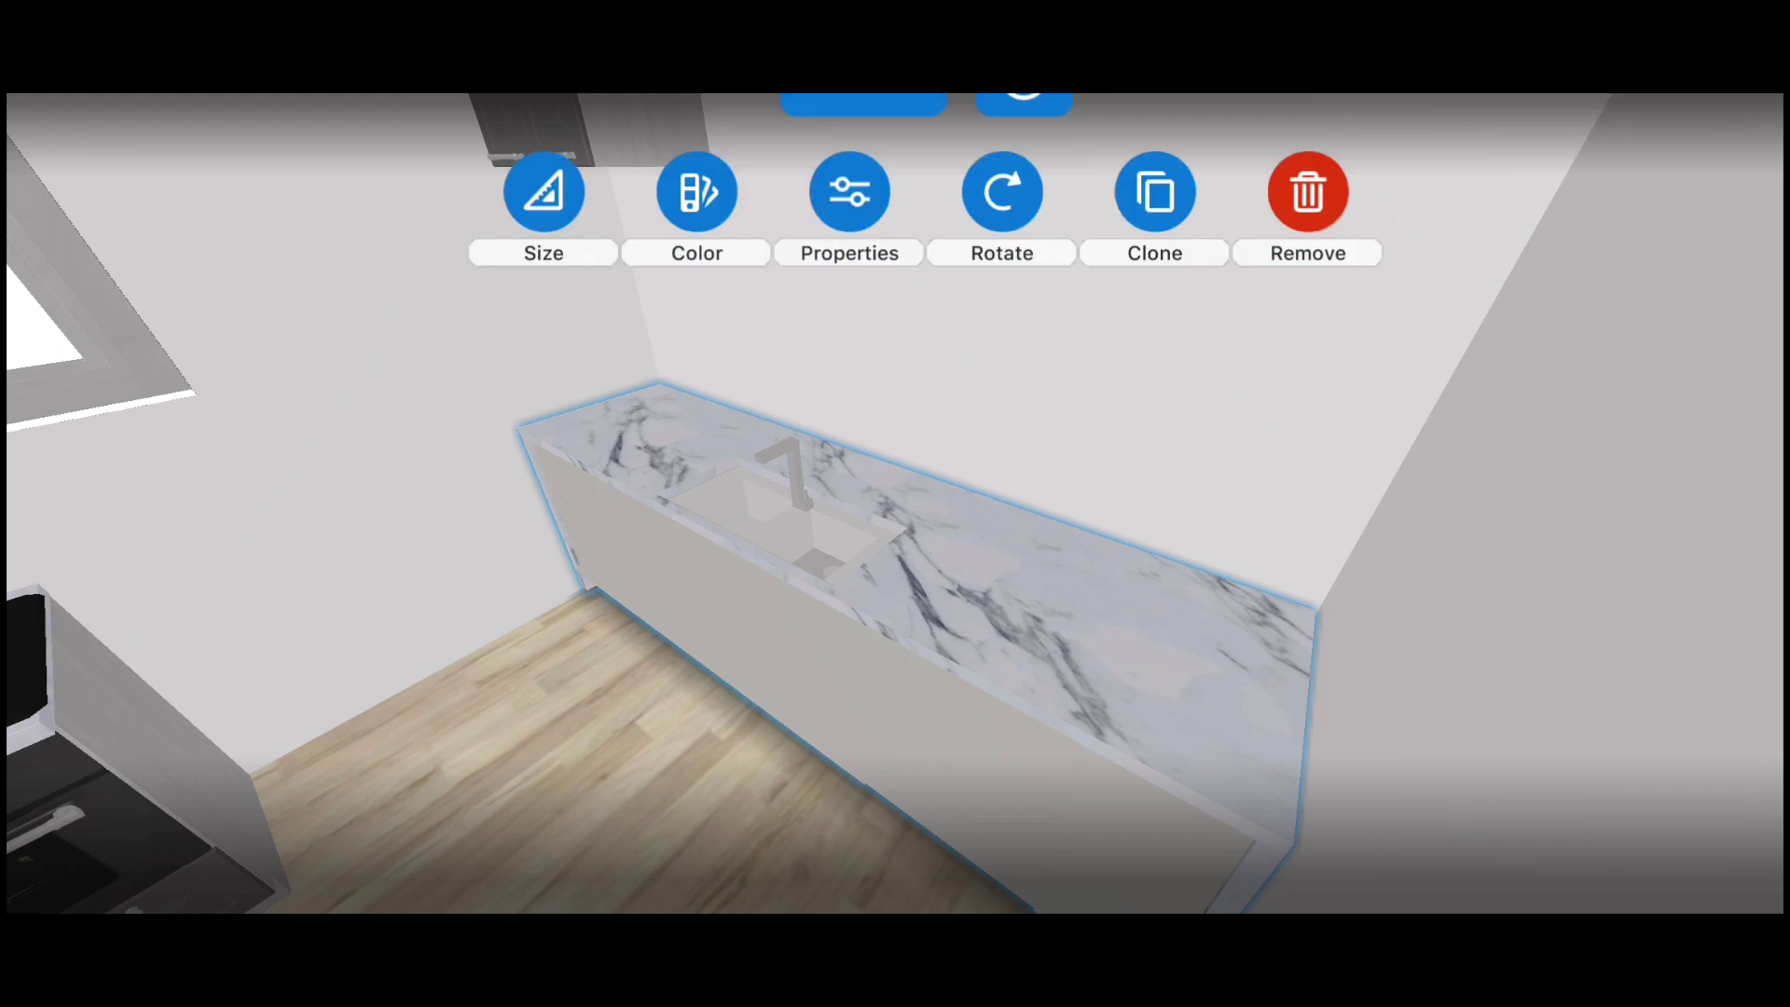
{"action": "left_click", "coordinate": [544, 191]}
{"action": "left_click", "coordinate": [923, 867]}
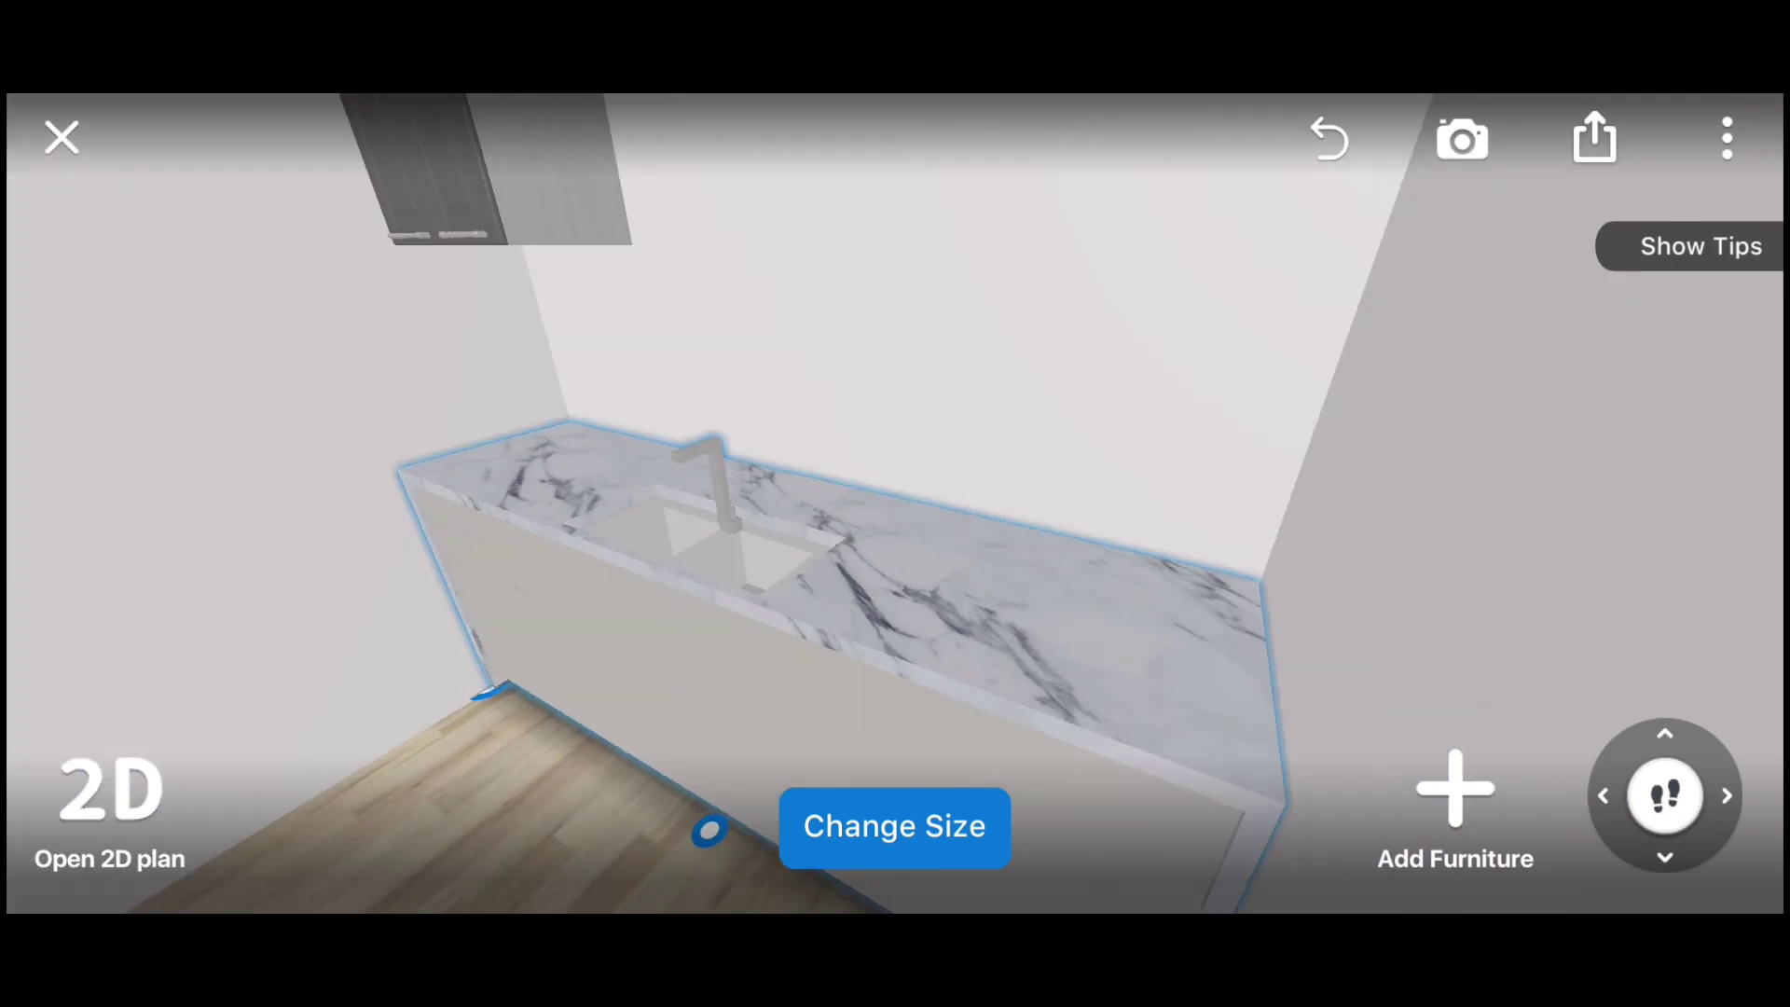
{"action": "left_click", "coordinate": [110, 802]}
Clone the right-wall tall cabinet and move the copy down to the bottom-right corner
{"action": "left_click", "coordinate": [1678, 793]}
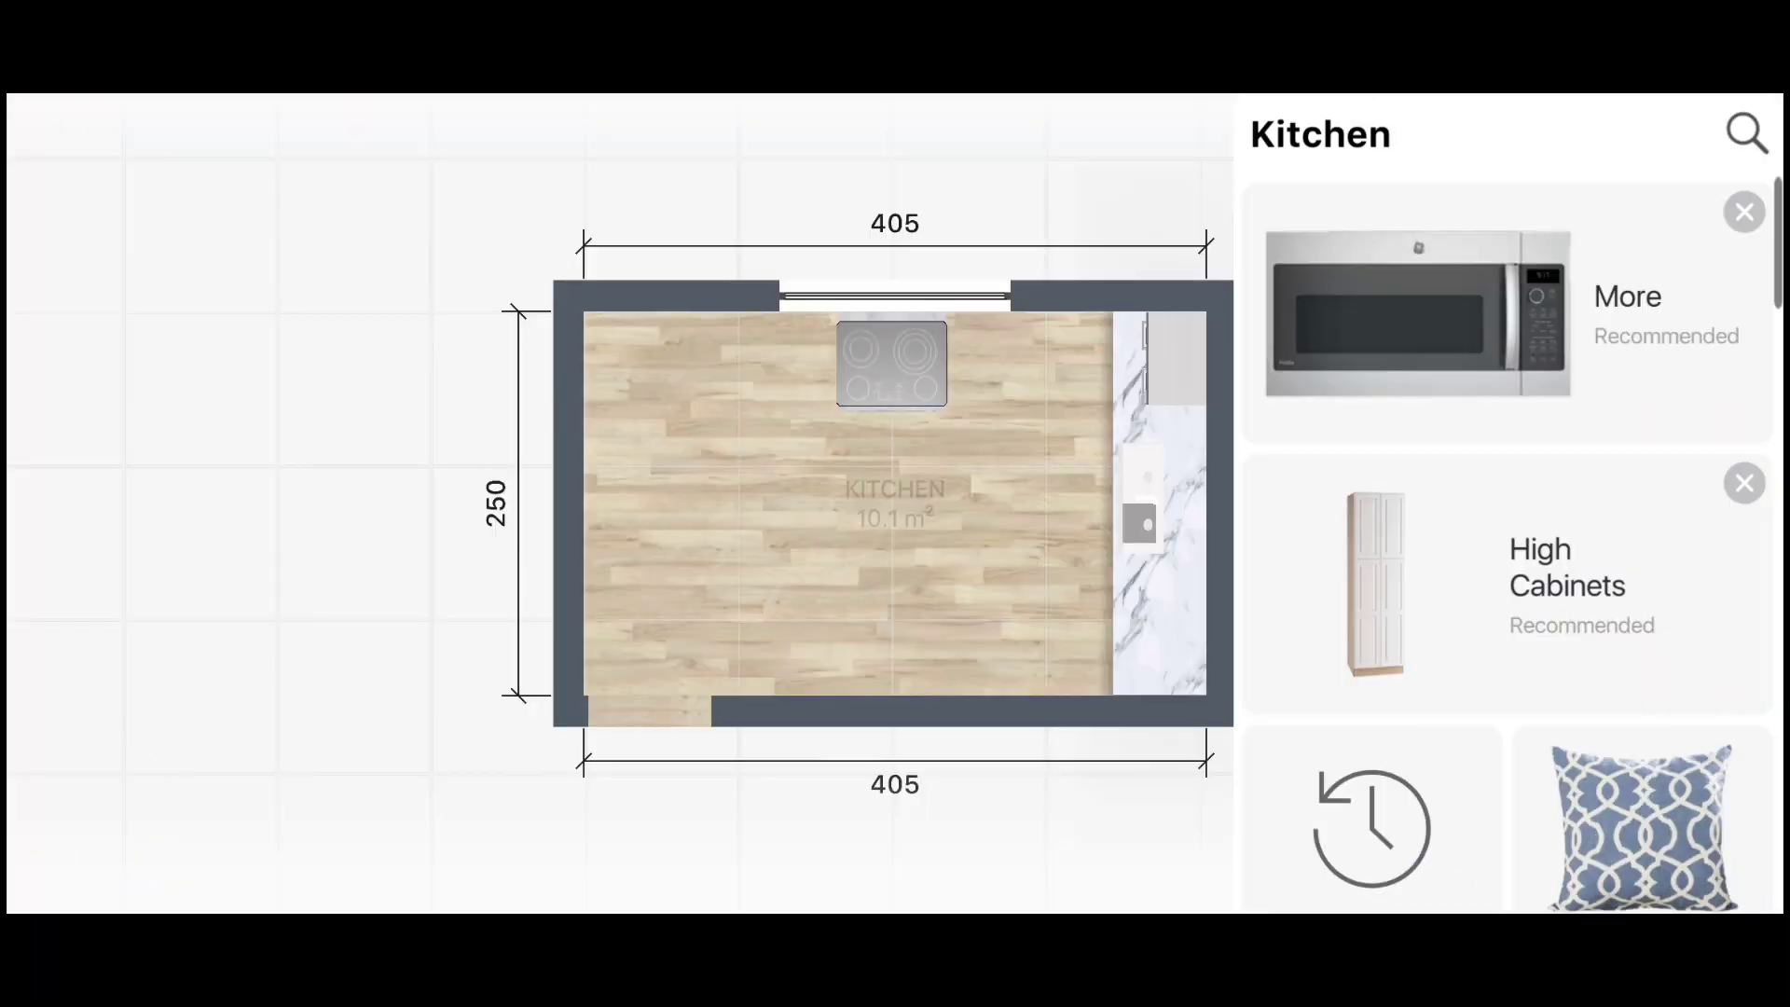
{"action": "left_click", "coordinate": [1176, 359]}
{"action": "left_click", "coordinate": [1080, 522]}
{"action": "left_click_drag", "start_coordinate": [1264, 580], "coordinate": [1264, 744]}
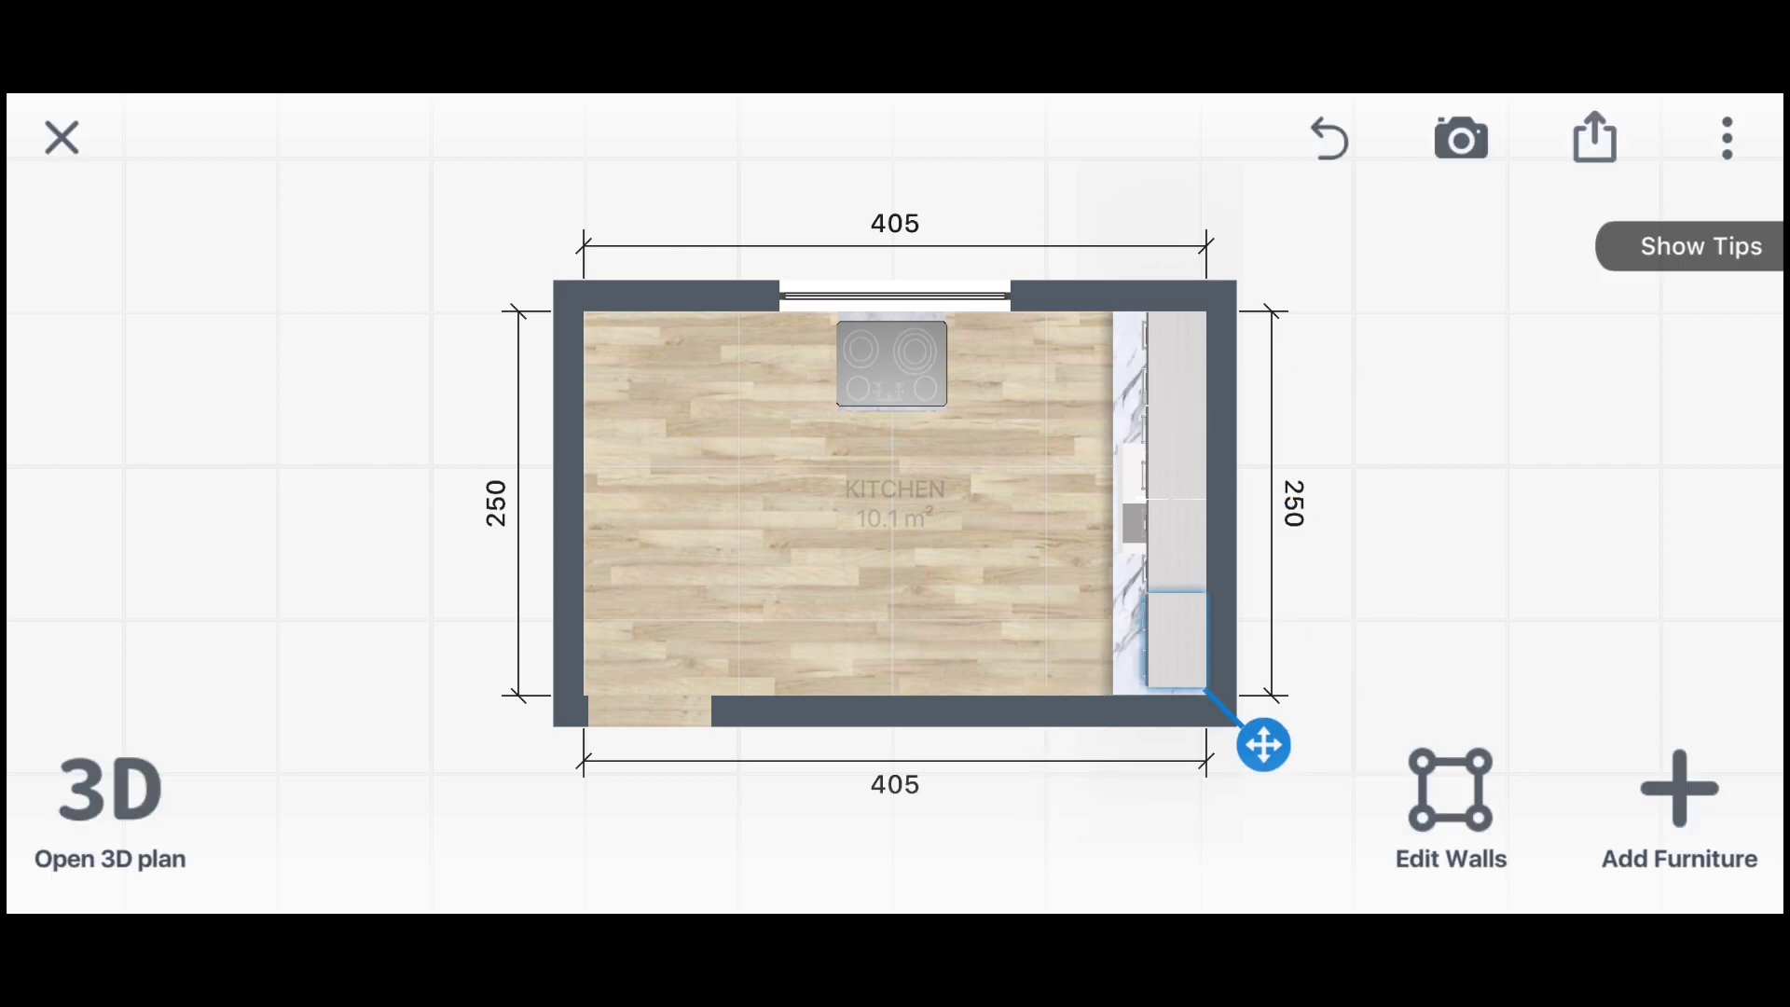
Check the top right-wall cabinet's extra options menu, then deselect the cabinet
{"action": "left_click", "coordinate": [1176, 363]}
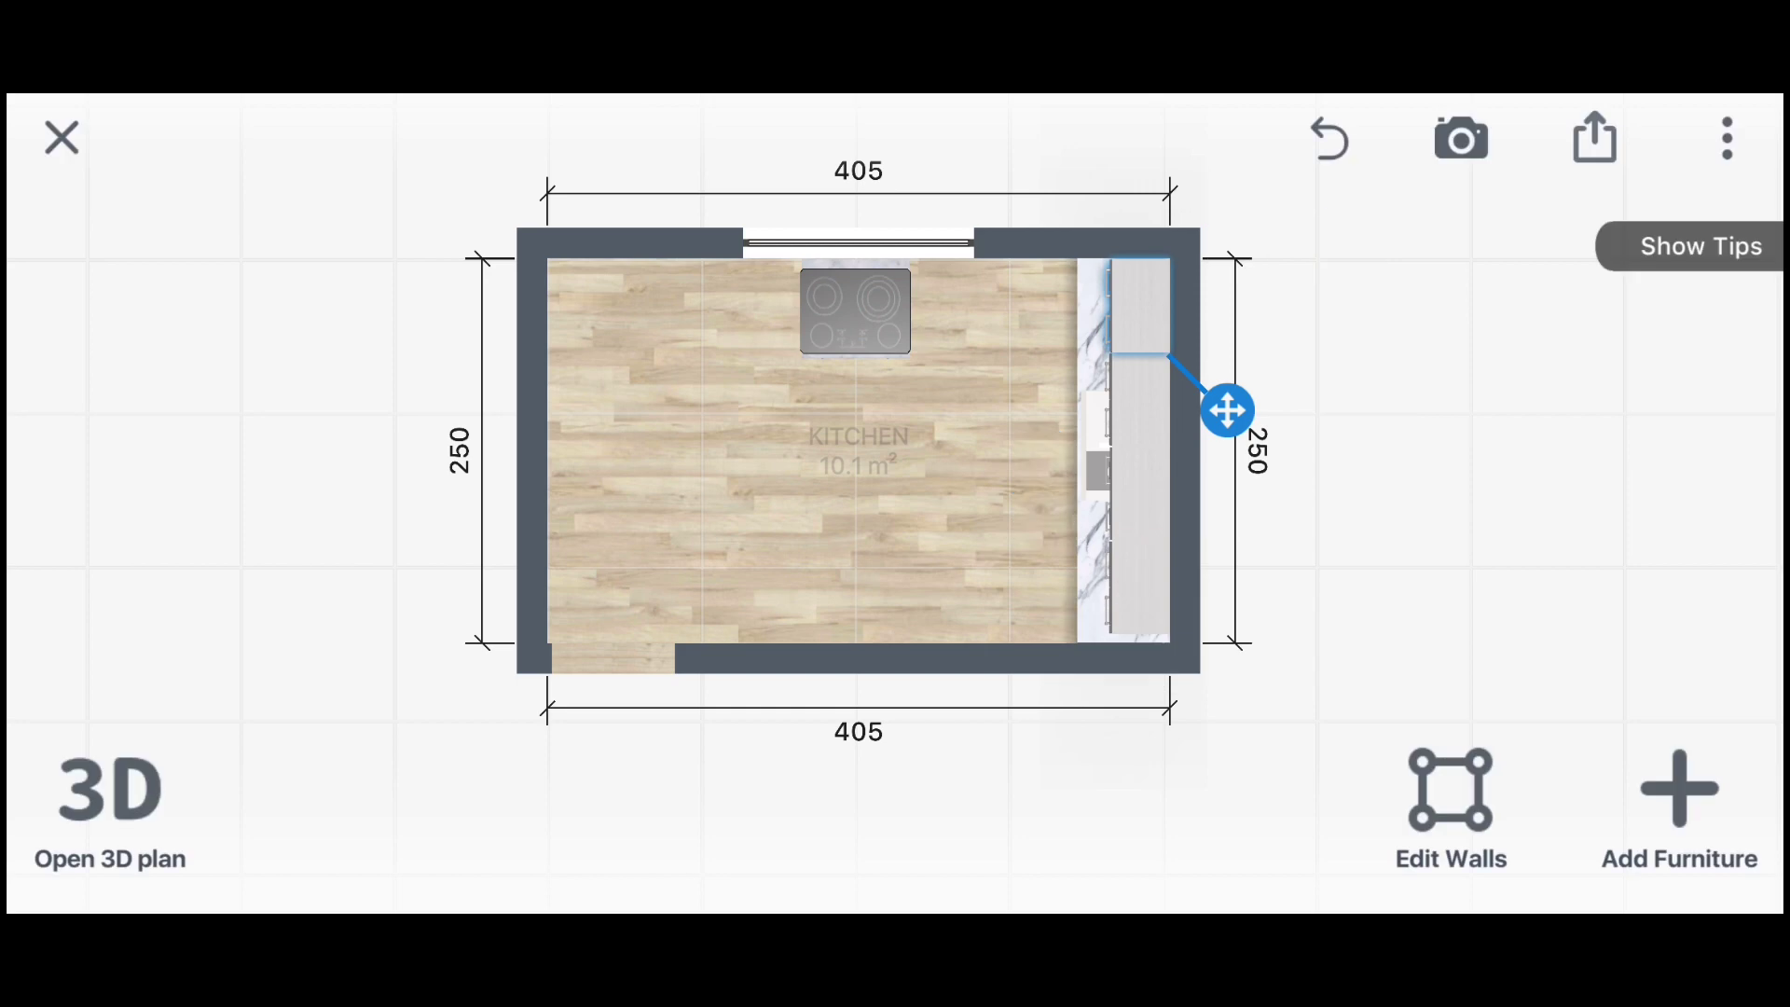
{"action": "left_click", "coordinate": [1724, 136]}
{"action": "scroll", "coordinate": [1399, 504], "scroll_direction": "up", "scroll_amount": 5}
{"action": "left_click", "coordinate": [652, 466]}
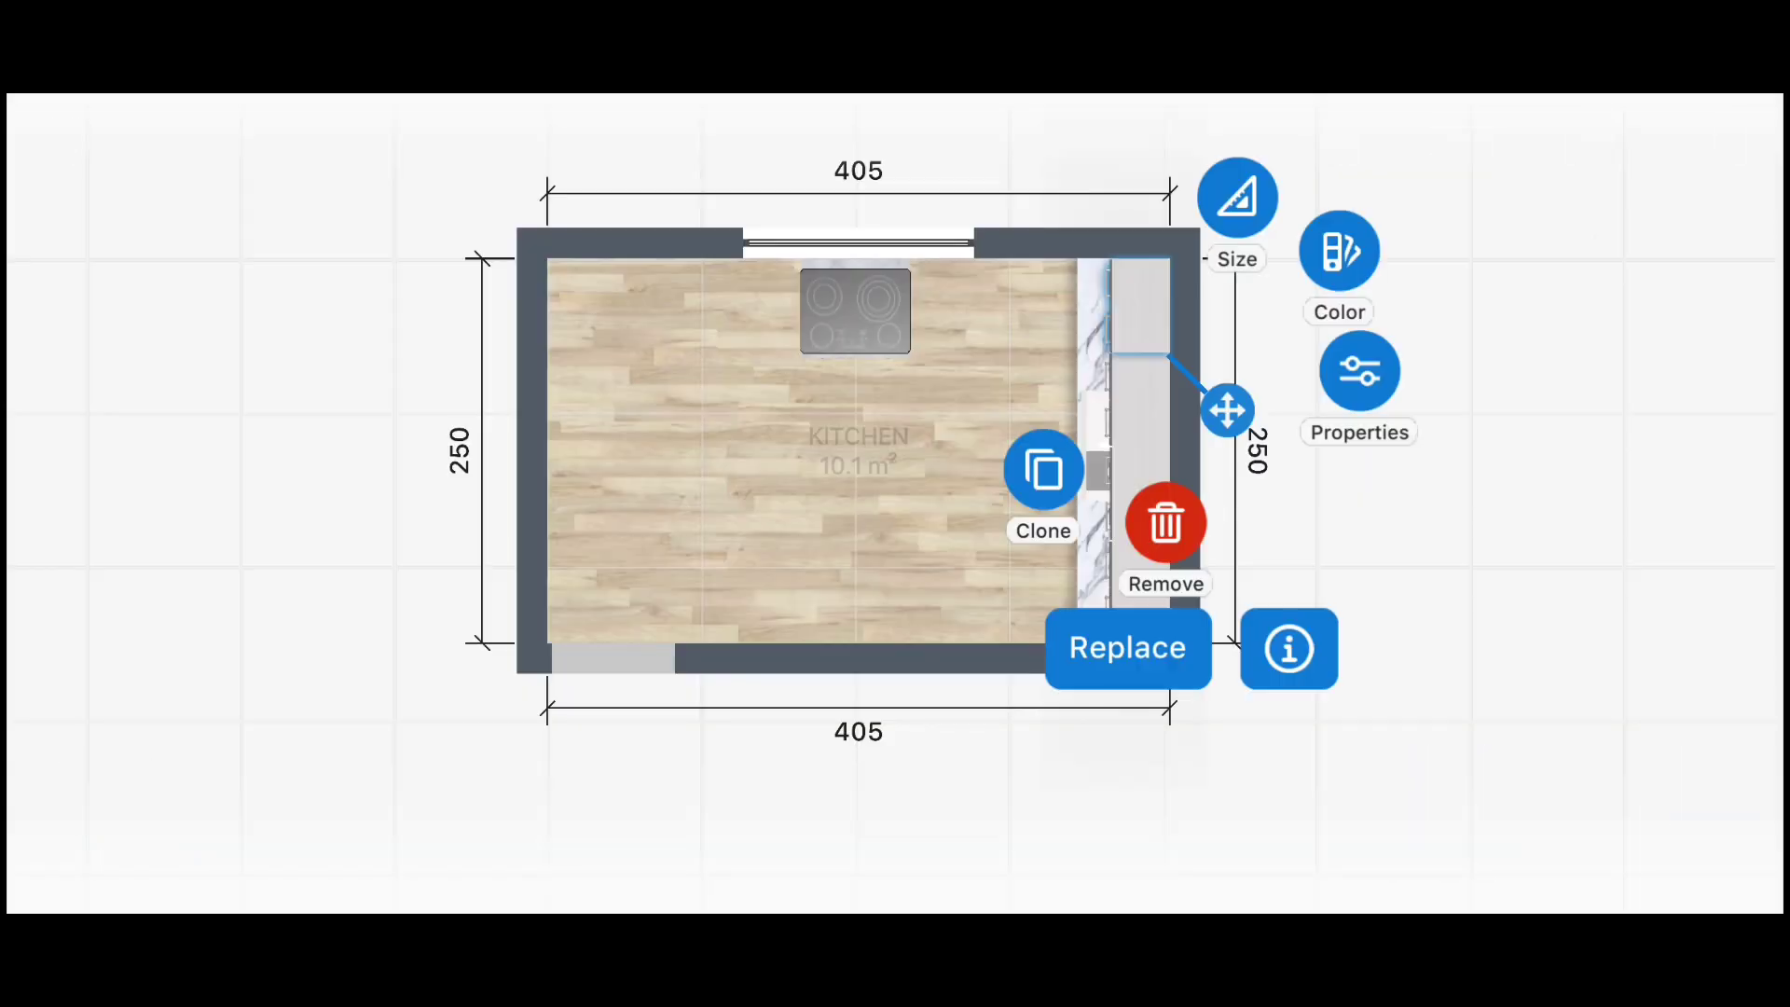
{"action": "key", "text": "Escape"}
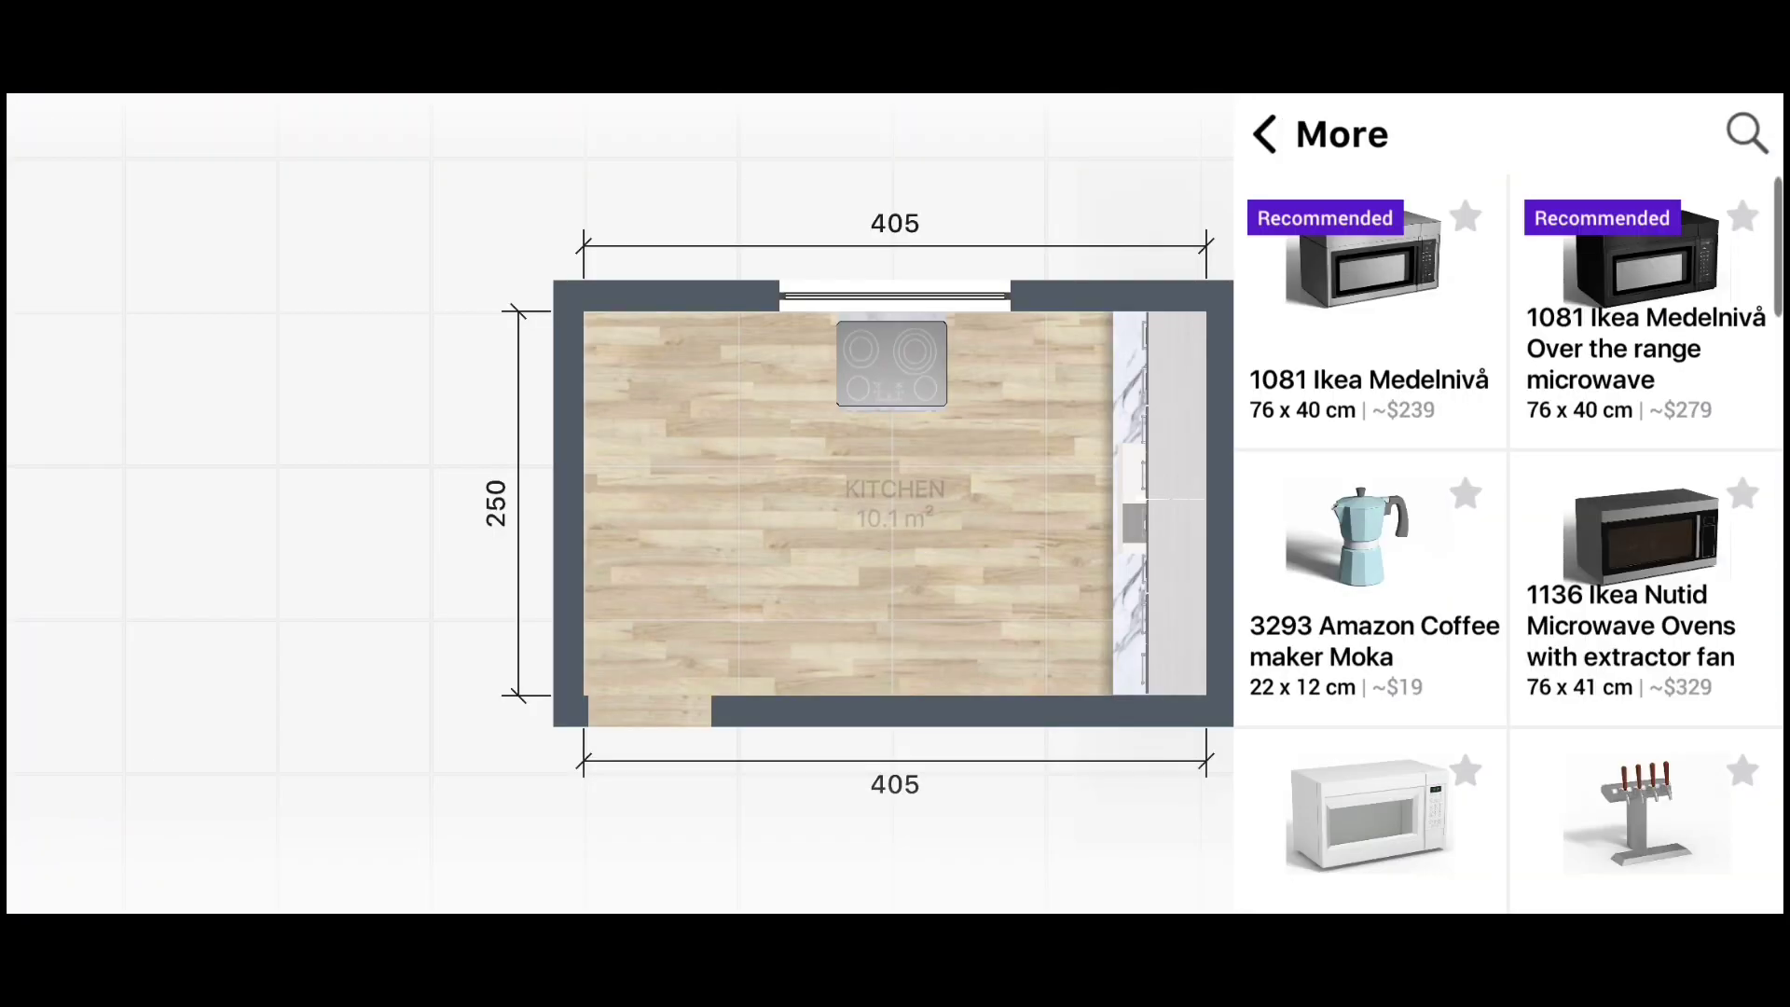
Add the 200×65 4304 KITCHEN Set from the More catalogue to the plan
{"action": "scroll", "coordinate": [1509, 544], "scroll_direction": "down", "scroll_amount": 3}
{"action": "scroll", "coordinate": [1508, 544], "scroll_direction": "down", "scroll_amount": 3}
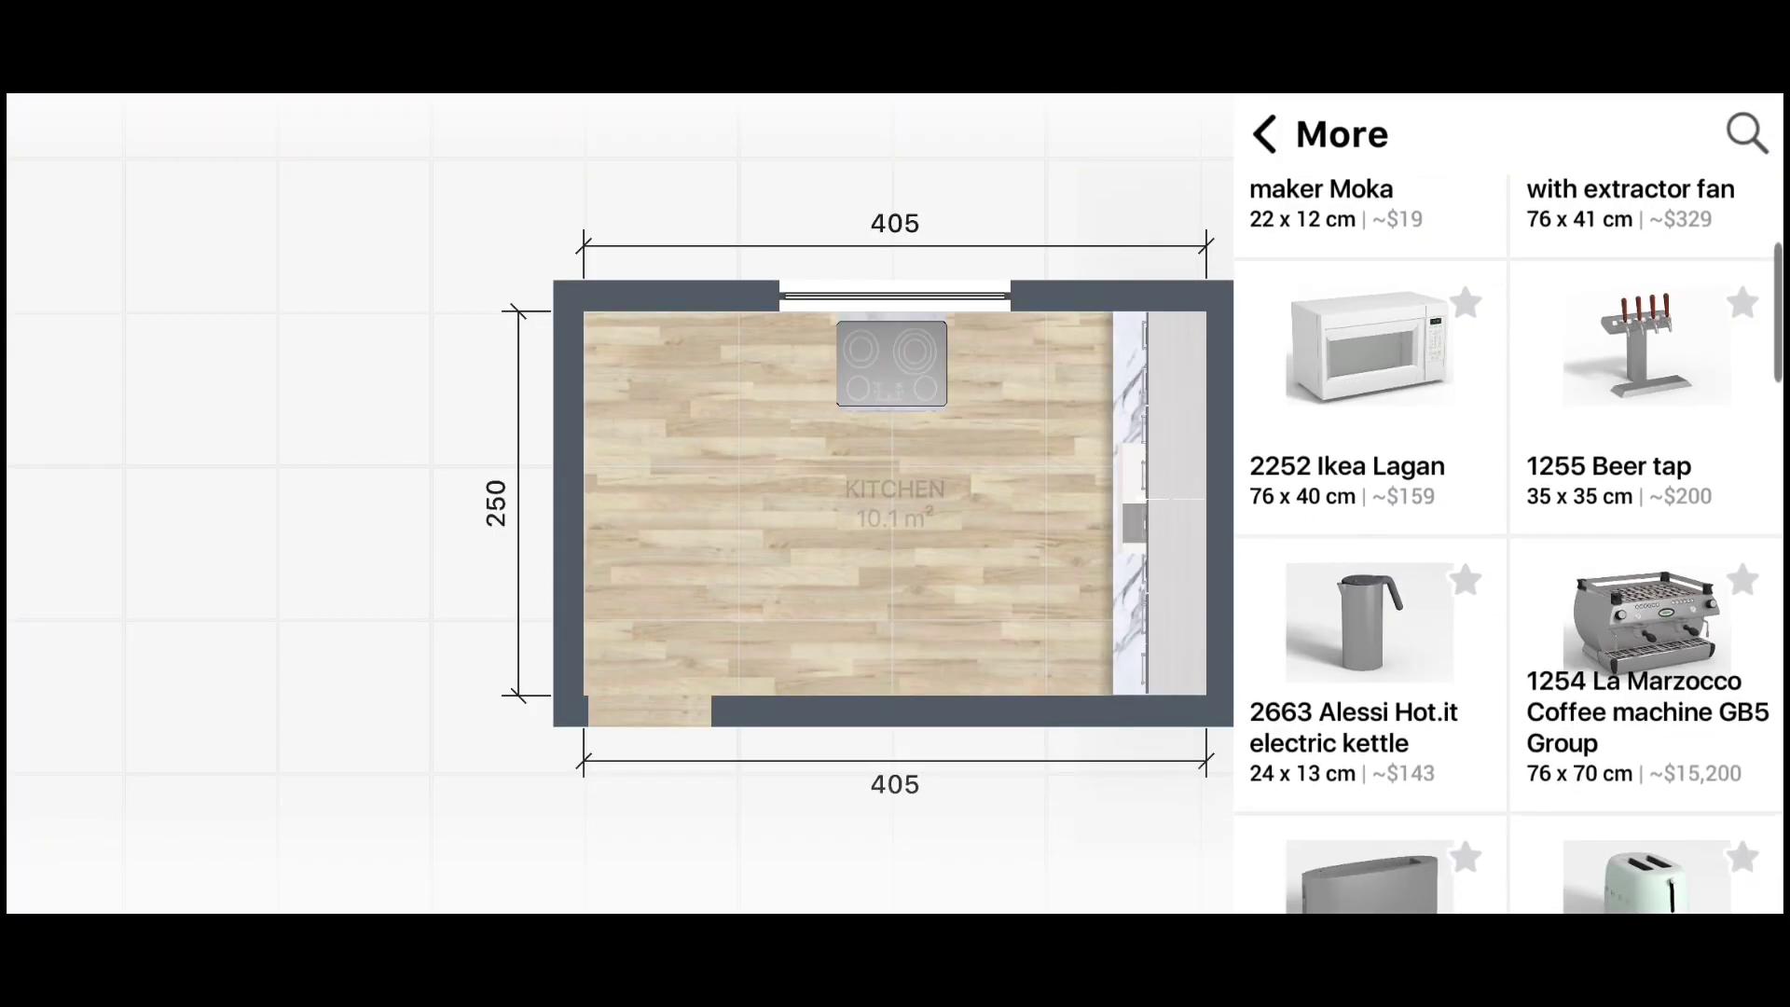
{"action": "scroll", "coordinate": [1508, 544], "scroll_direction": "down", "scroll_amount": 5}
{"action": "scroll", "coordinate": [1509, 544], "scroll_direction": "down", "scroll_amount": 4}
{"action": "scroll", "coordinate": [1509, 543], "scroll_direction": "down", "scroll_amount": 5}
{"action": "left_click", "coordinate": [1647, 699]}
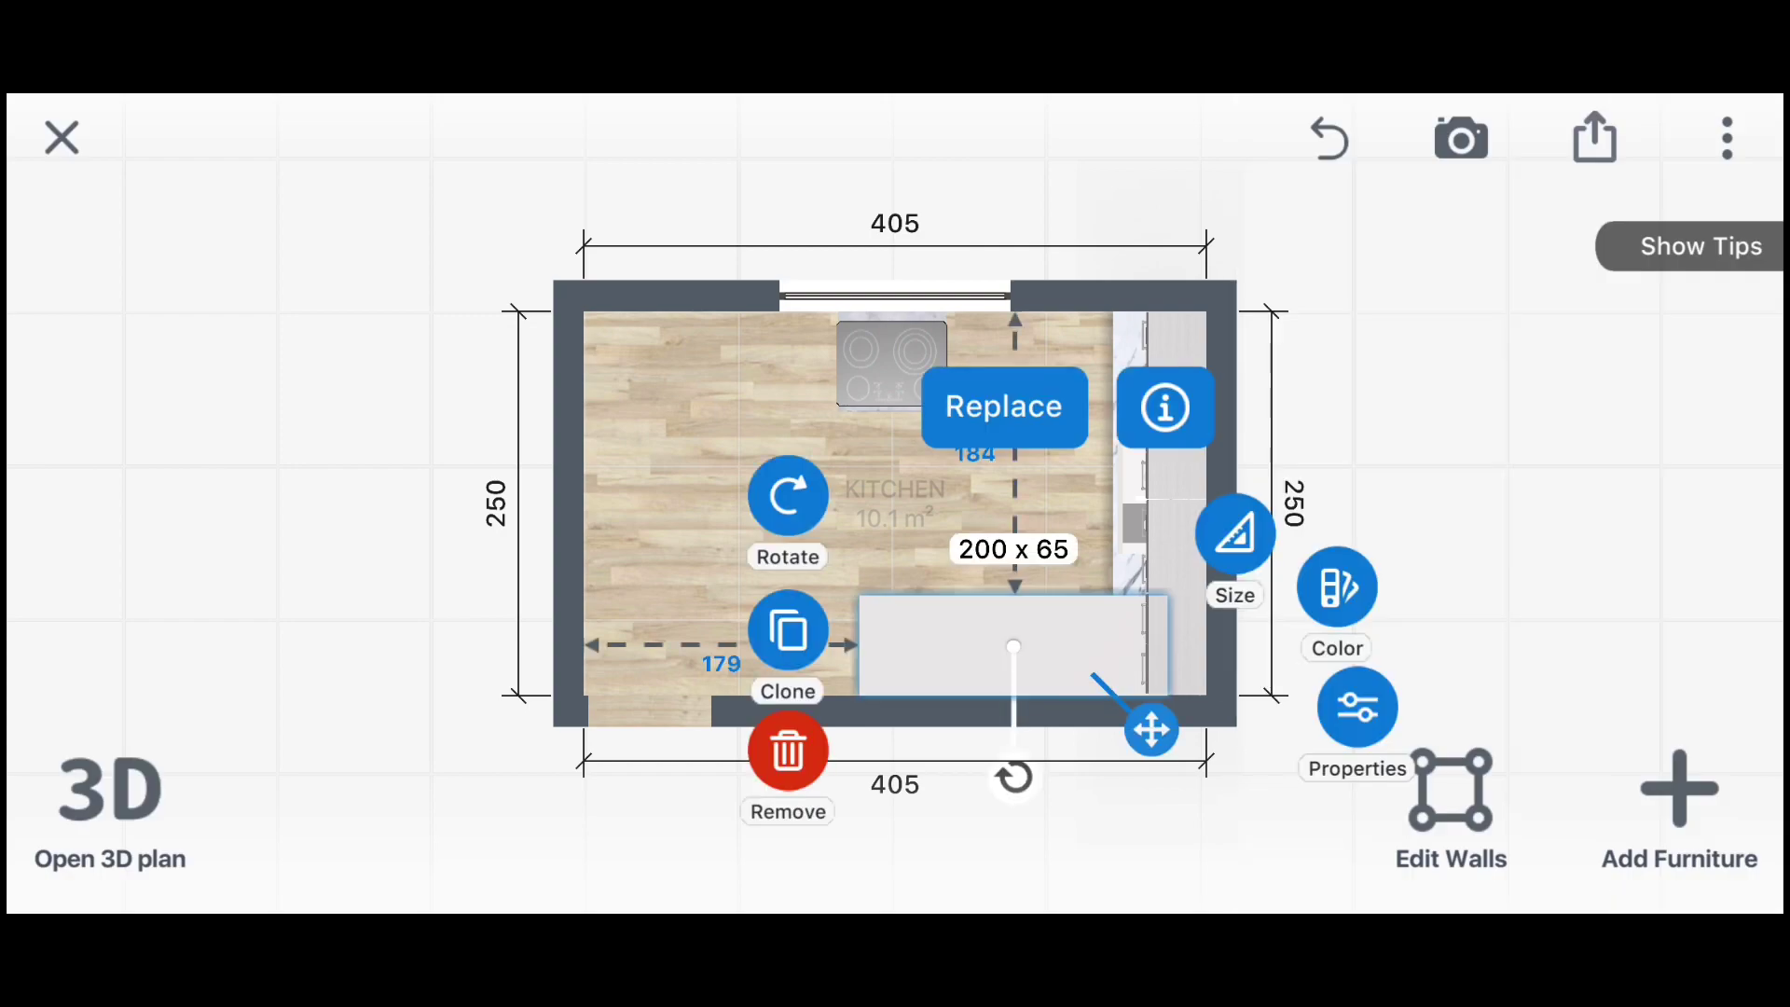
Turn the kitchen set 180° to face the room, slide it left, and preview in 3D
{"action": "mouse_move", "coordinate": [944, 777]}
{"action": "left_mouse_down"}
{"action": "mouse_move", "coordinate": [819, 591]}
{"action": "mouse_move", "coordinate": [939, 511]}
{"action": "left_mouse_up"}
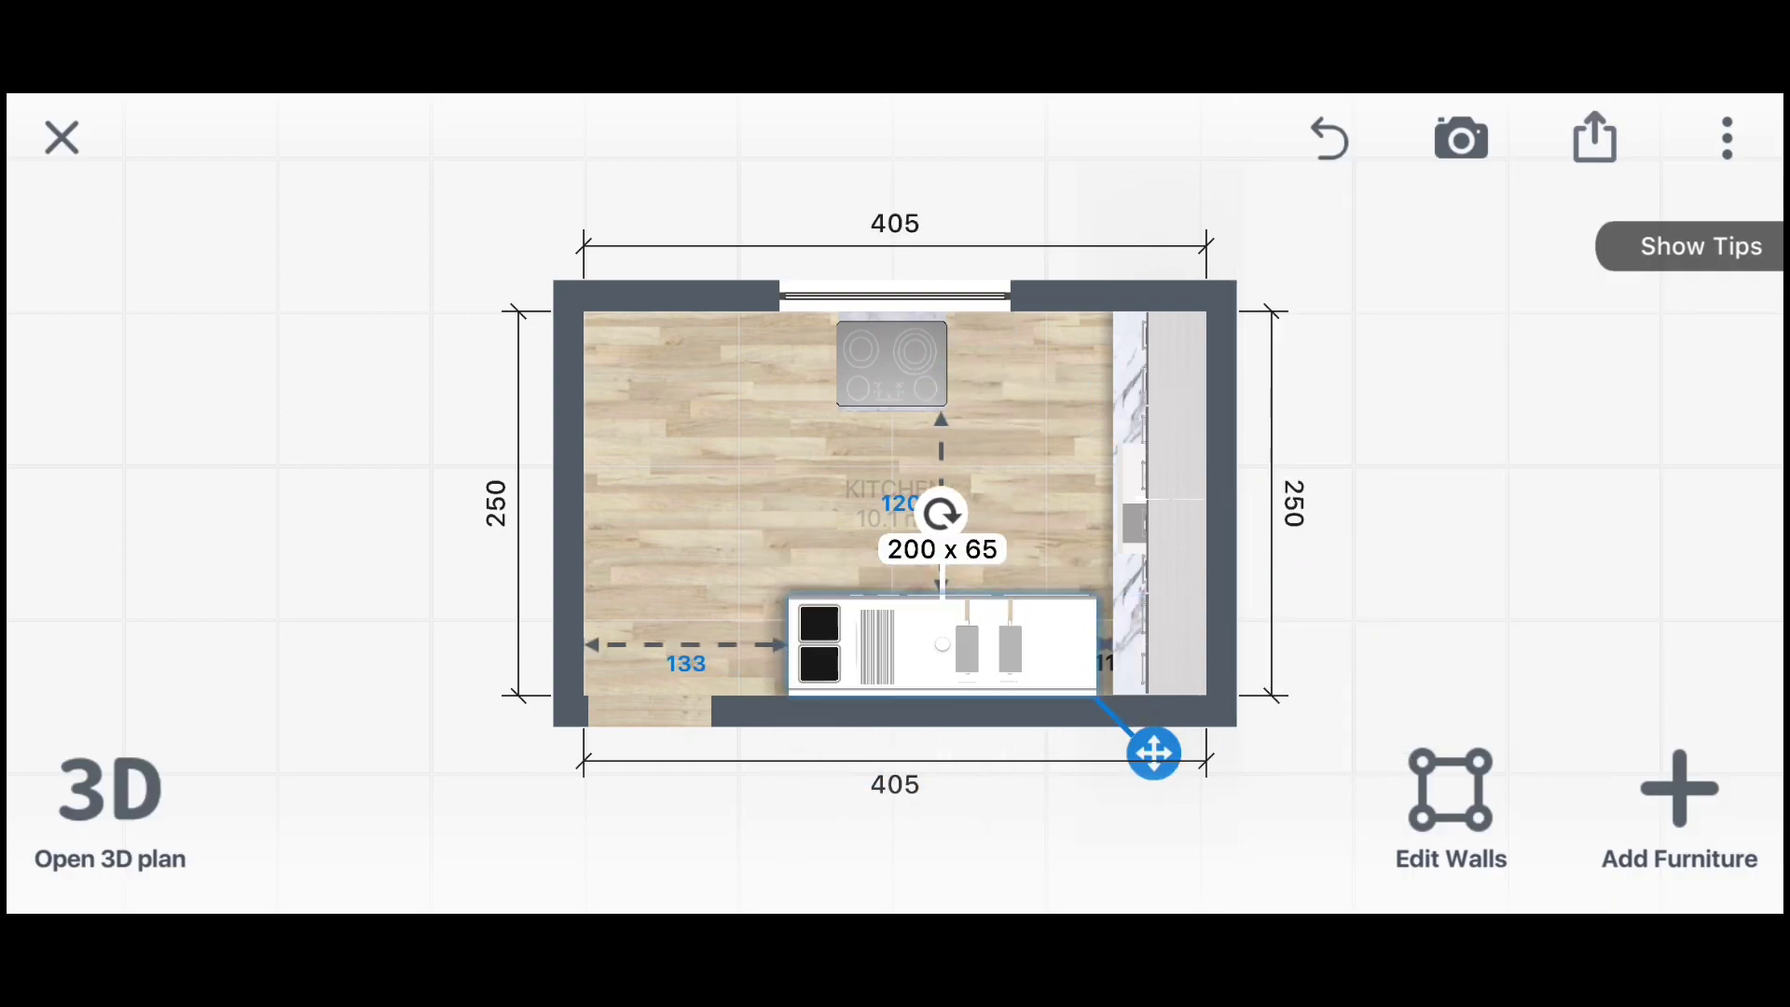
{"action": "left_click_drag", "start_coordinate": [1152, 749], "coordinate": [1097, 752]}
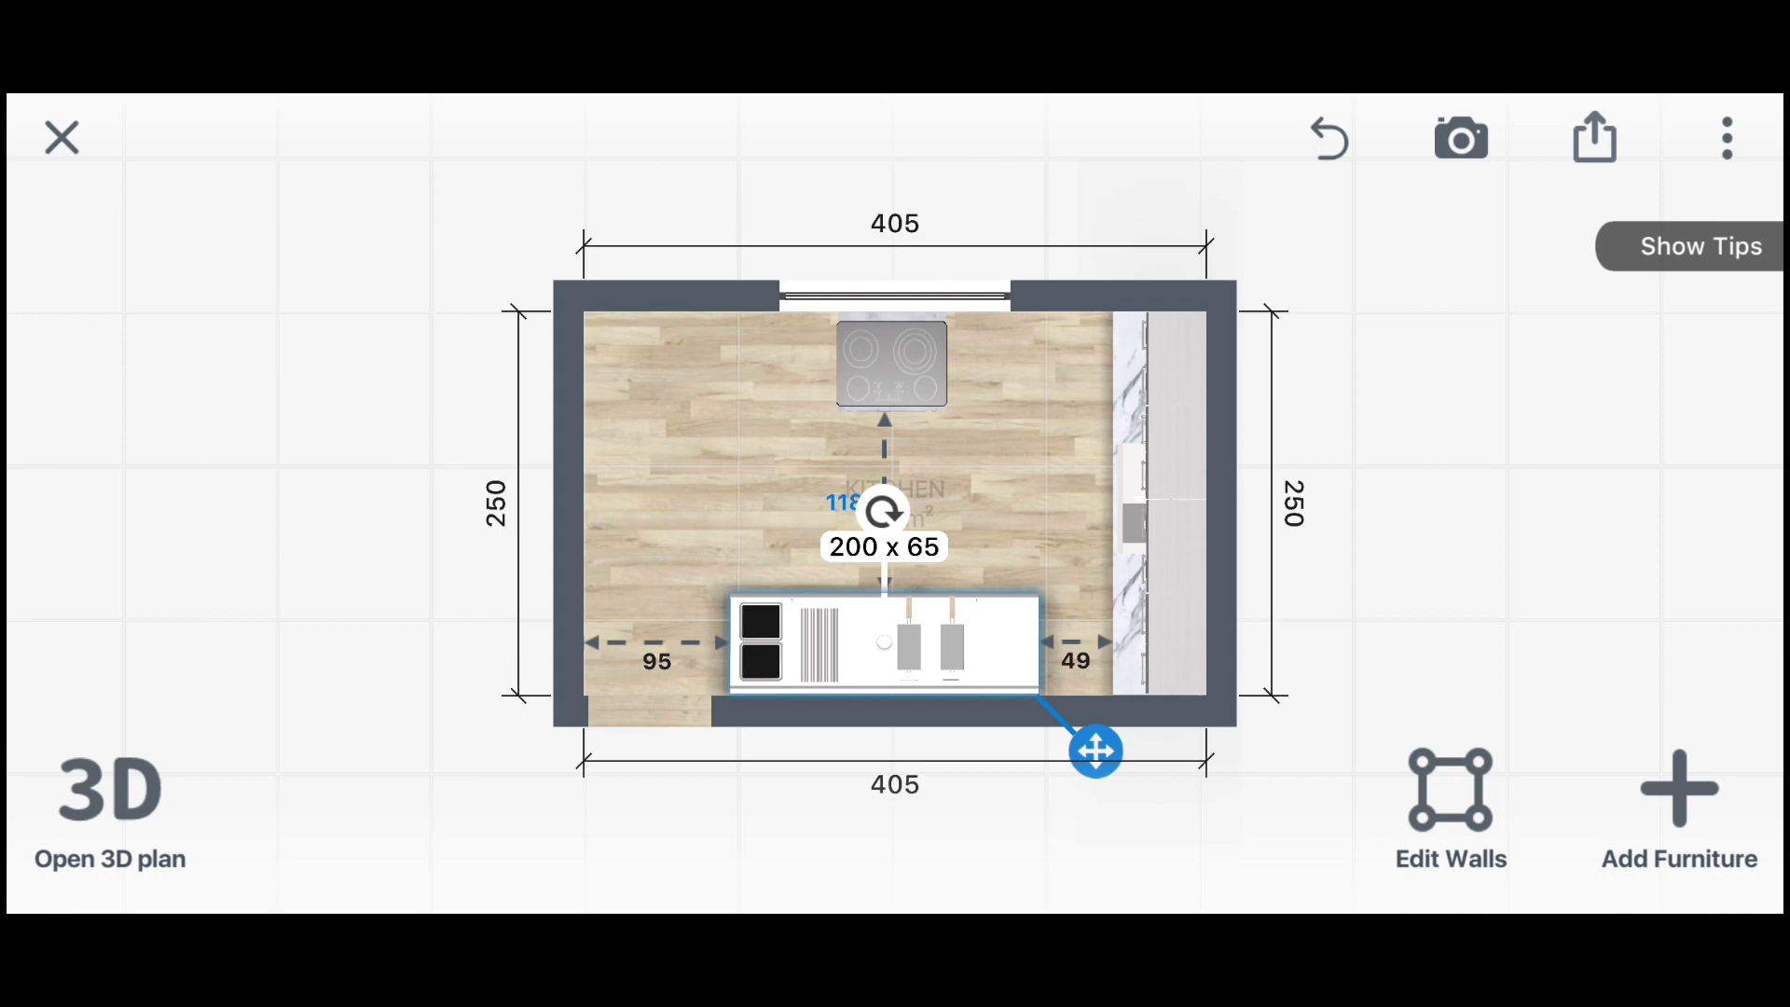
{"action": "left_click", "coordinate": [110, 802]}
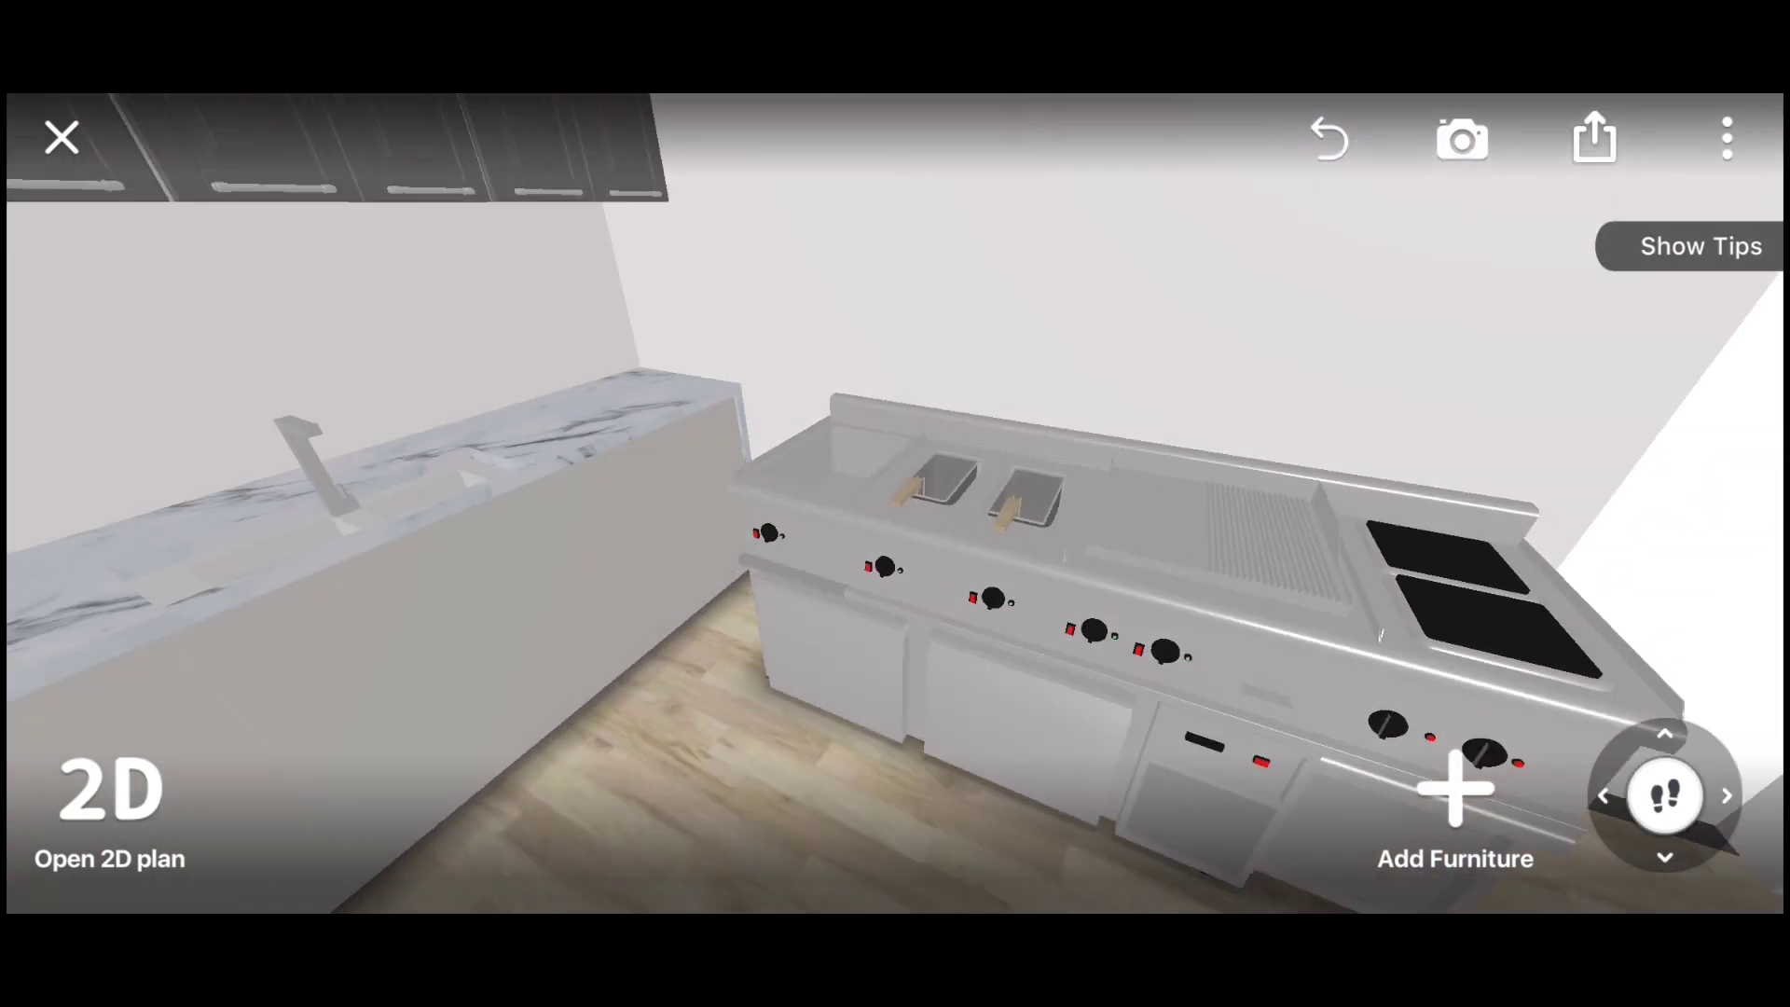
Back in the 2D plan, open the kitchen catalogue's KITCHEN Storage category
{"action": "left_click", "coordinate": [110, 802]}
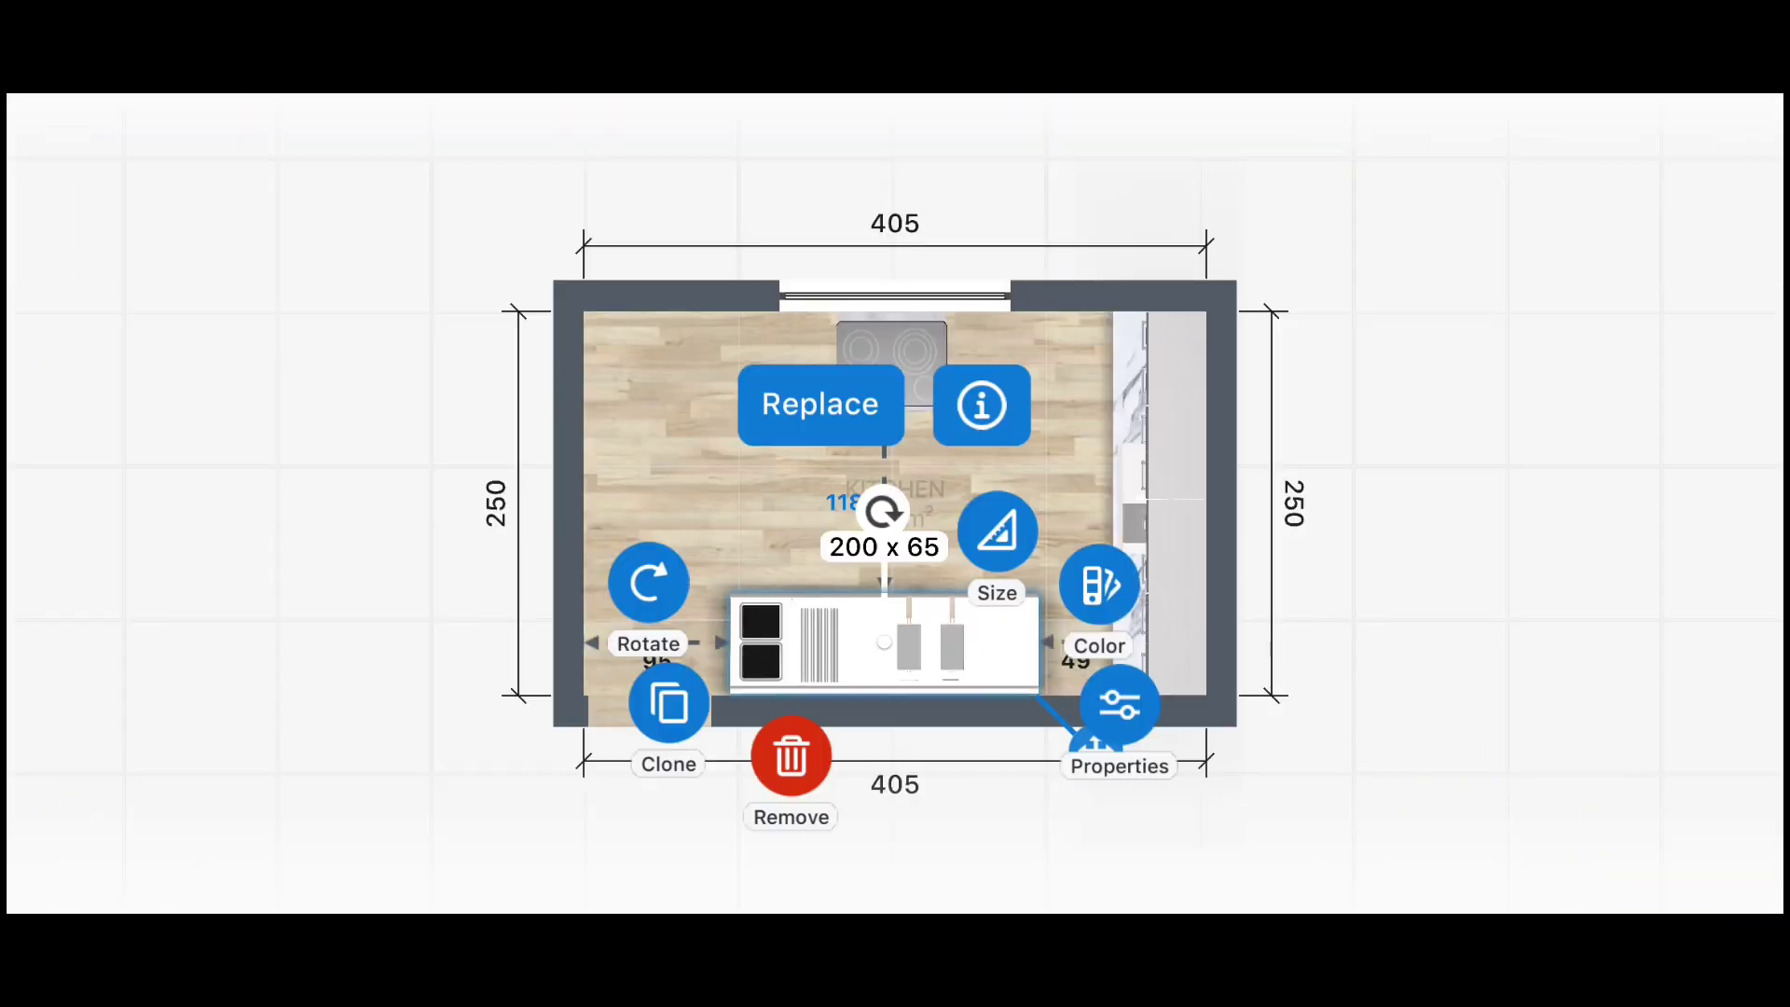
{"action": "left_click", "coordinate": [820, 403]}
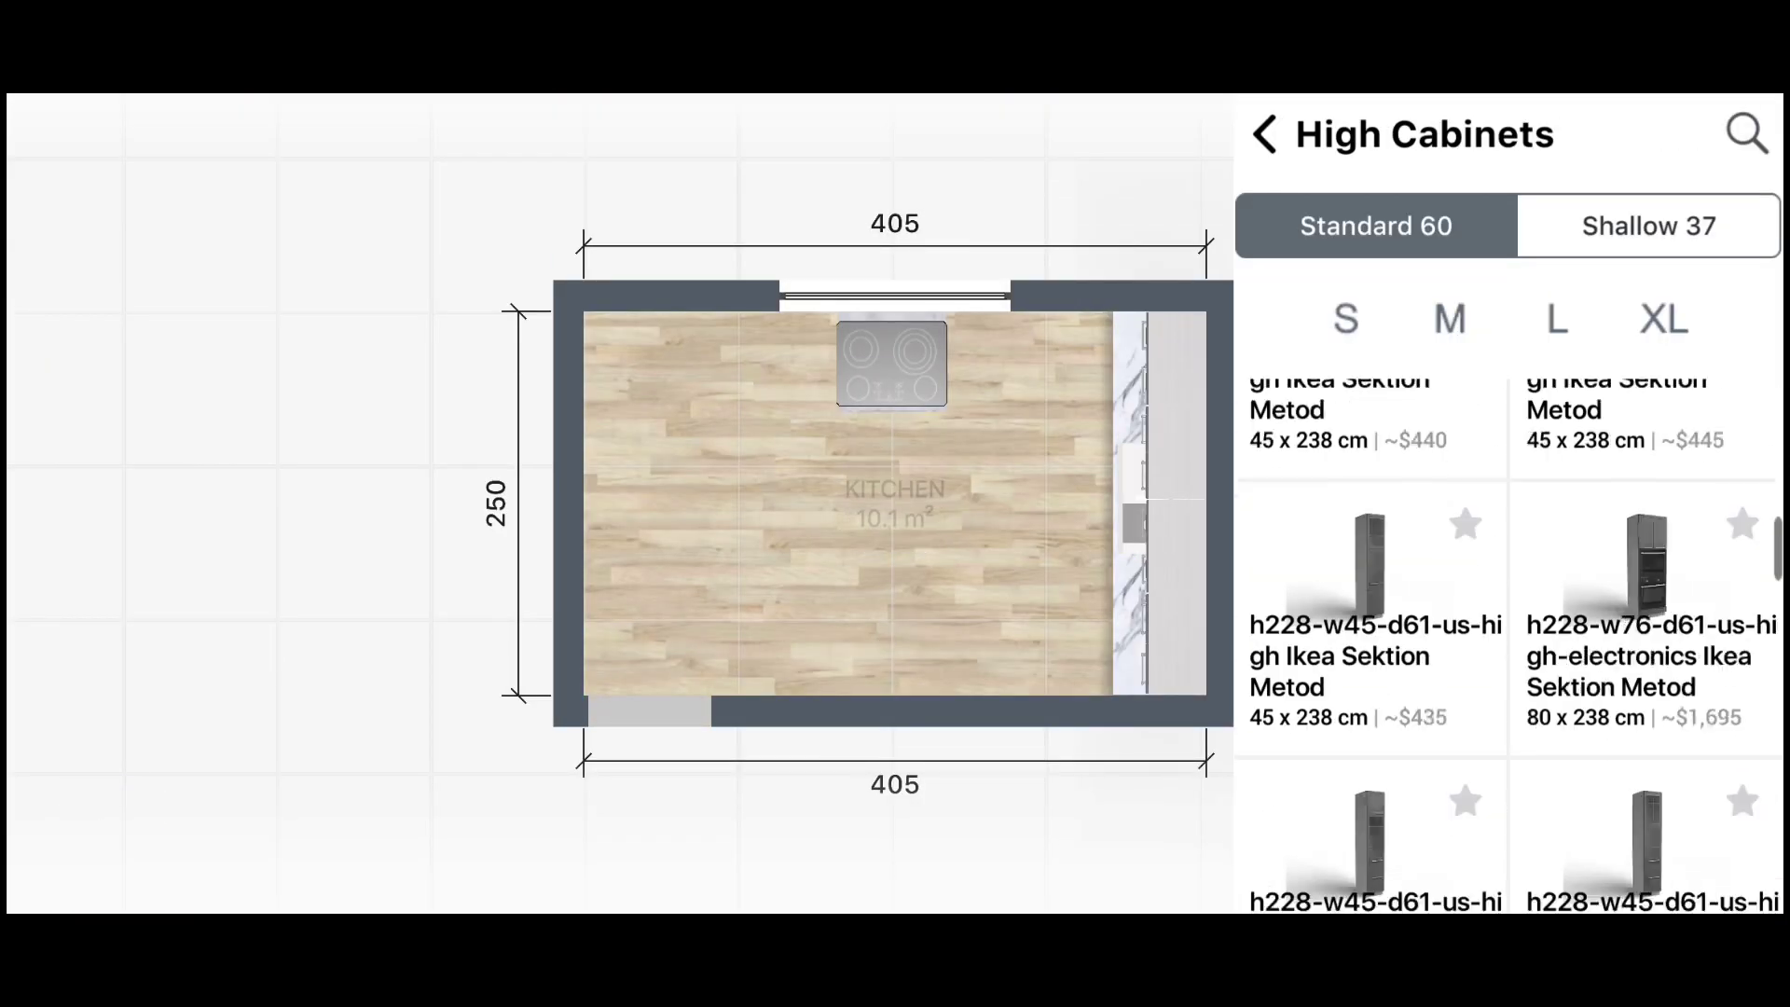
{"action": "scroll", "coordinate": [1507, 560], "scroll_direction": "down", "scroll_amount": 10}
{"action": "scroll", "coordinate": [1508, 559], "scroll_direction": "down", "scroll_amount": 5}
{"action": "left_click", "coordinate": [1367, 765]}
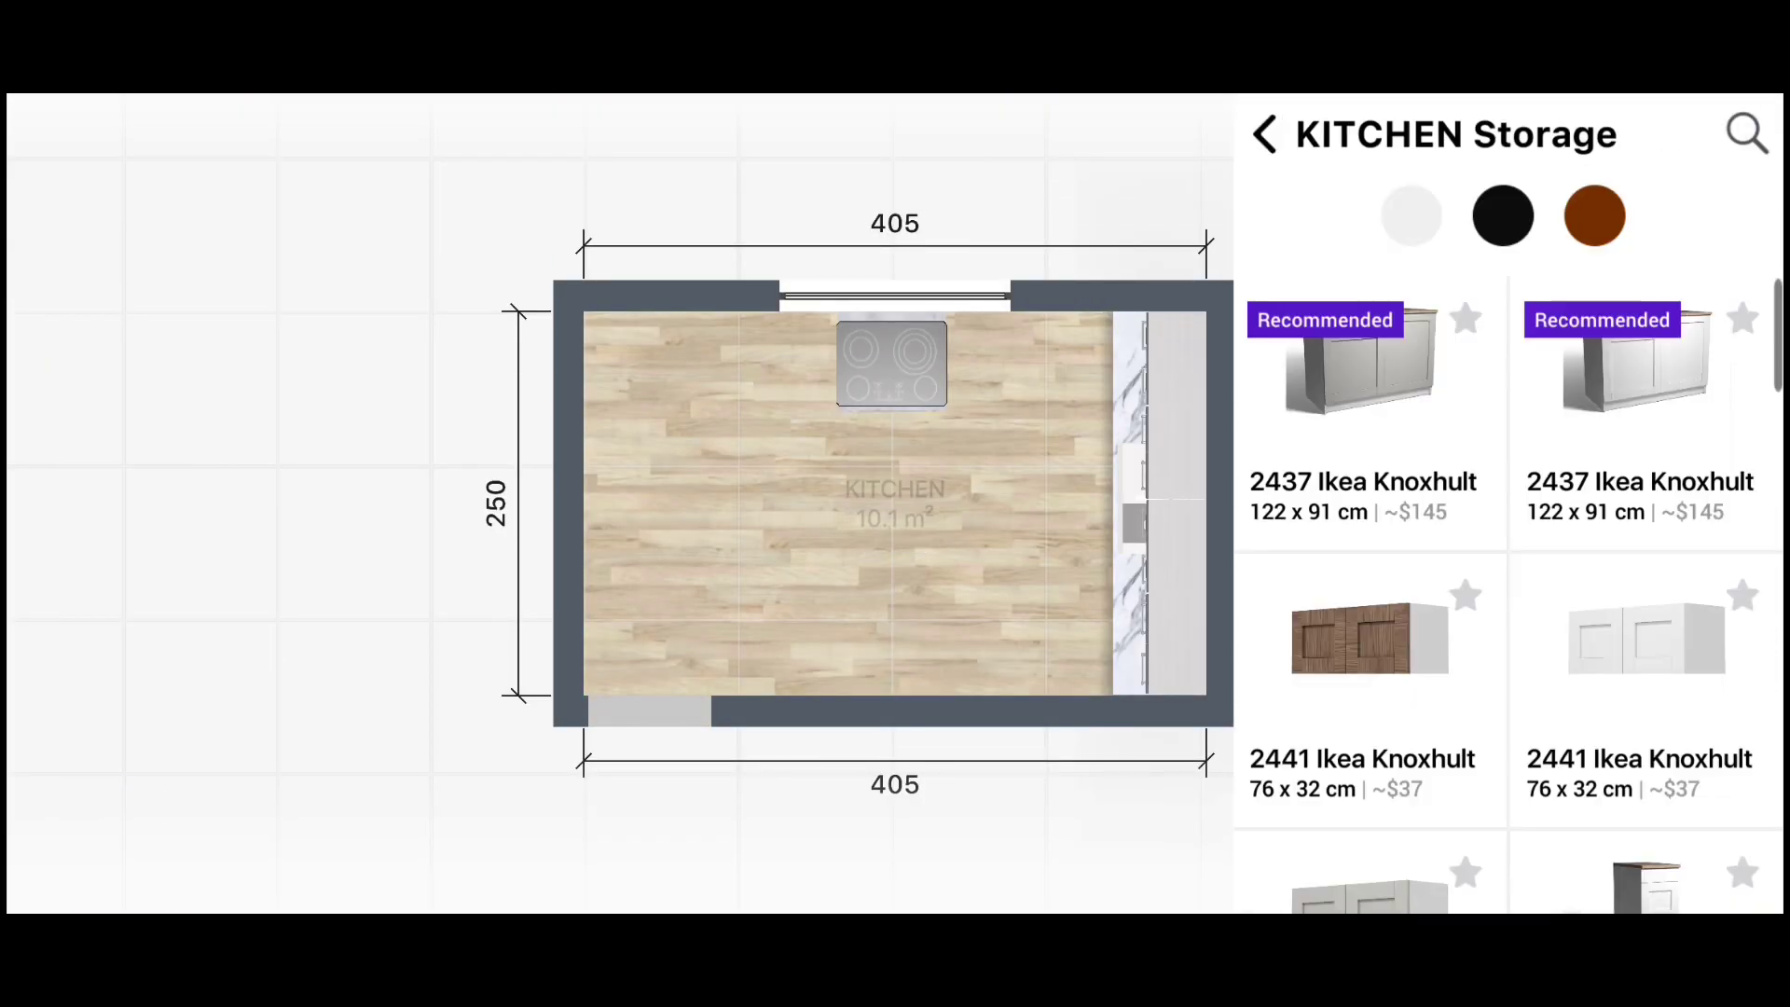
Place the 112 × 60 wooden-top storage cabinet from the KITCHEN Storage list
{"action": "scroll", "coordinate": [1507, 596], "scroll_direction": "down", "scroll_amount": 5}
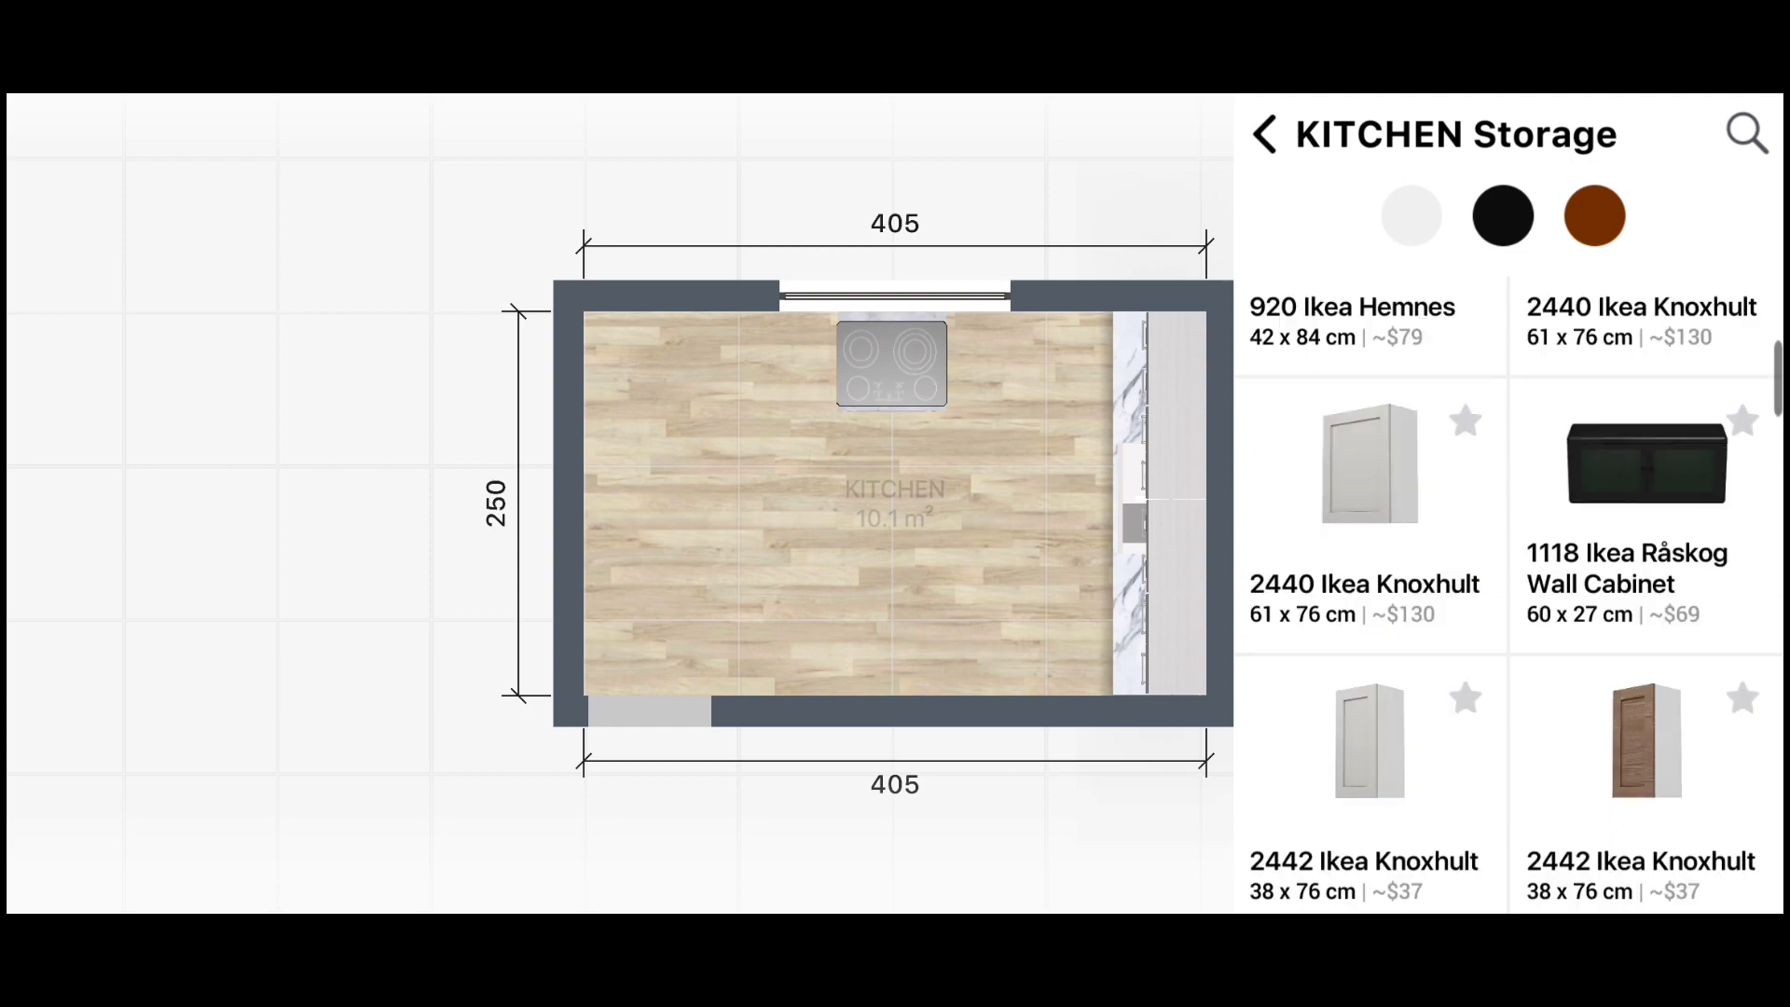
{"action": "scroll", "coordinate": [1507, 597], "scroll_direction": "down", "scroll_amount": 5}
{"action": "scroll", "coordinate": [1508, 597], "scroll_direction": "down", "scroll_amount": 5}
{"action": "scroll", "coordinate": [1507, 597], "scroll_direction": "down", "scroll_amount": 5}
{"action": "scroll", "coordinate": [1508, 596], "scroll_direction": "down", "scroll_amount": 3}
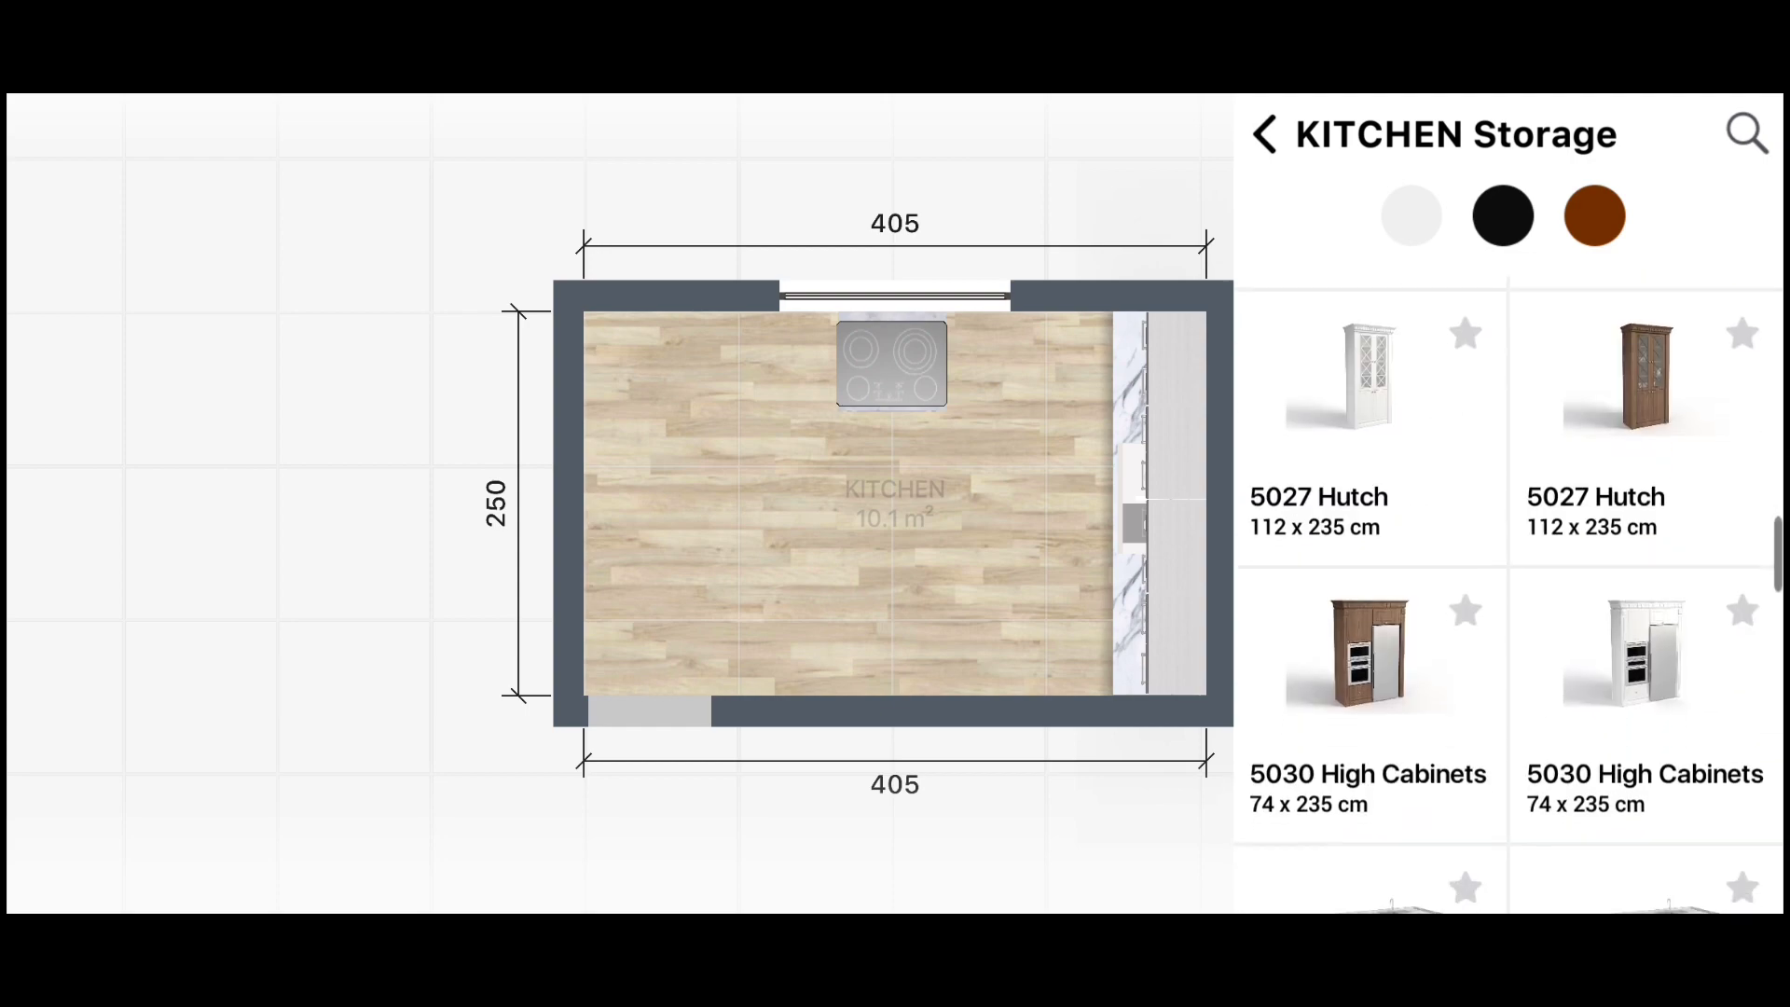
{"action": "scroll", "coordinate": [1508, 596], "scroll_direction": "down", "scroll_amount": 3}
{"action": "scroll", "coordinate": [1508, 596], "scroll_direction": "down", "scroll_amount": 3}
{"action": "scroll", "coordinate": [1508, 596], "scroll_direction": "down", "scroll_amount": 4}
{"action": "scroll", "coordinate": [1508, 597], "scroll_direction": "down", "scroll_amount": 3}
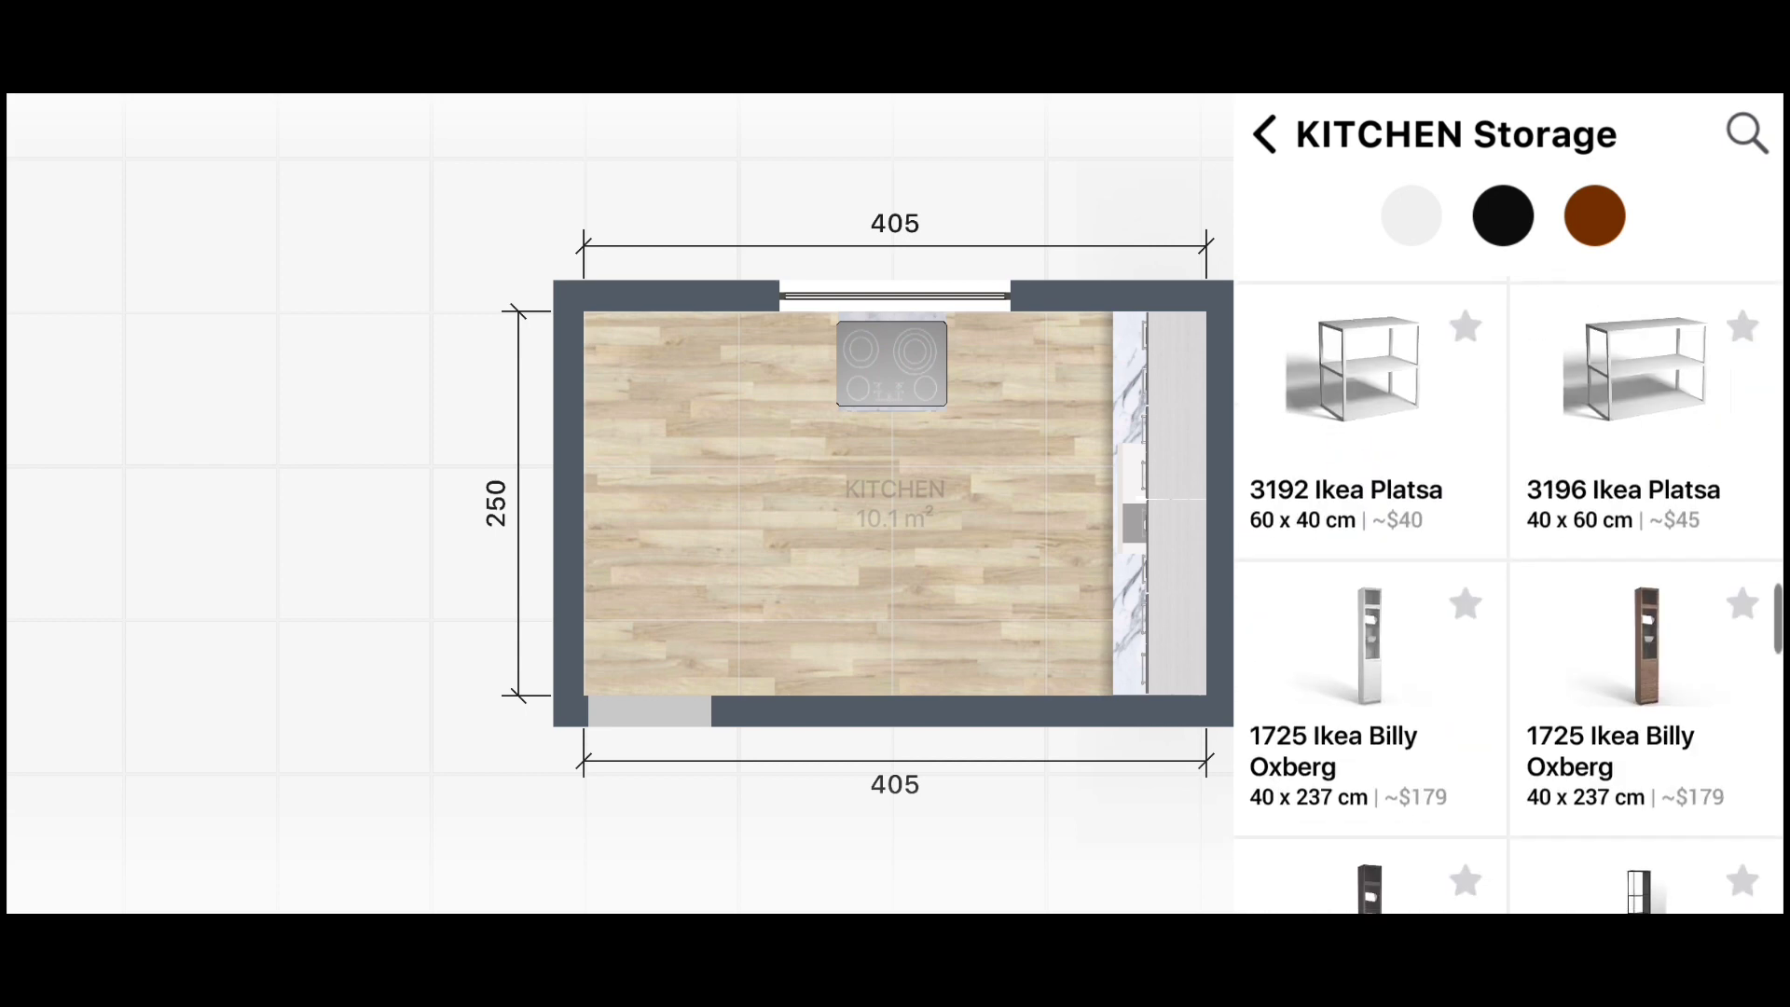
{"action": "scroll", "coordinate": [1508, 597], "scroll_direction": "down", "scroll_amount": 3}
{"action": "left_click", "coordinate": [1638, 737]}
Turn the cabinet to run along the top wall and slide it and the cooktop right, side by side
{"action": "left_click_drag", "start_coordinate": [593, 399], "coordinate": [723, 523]}
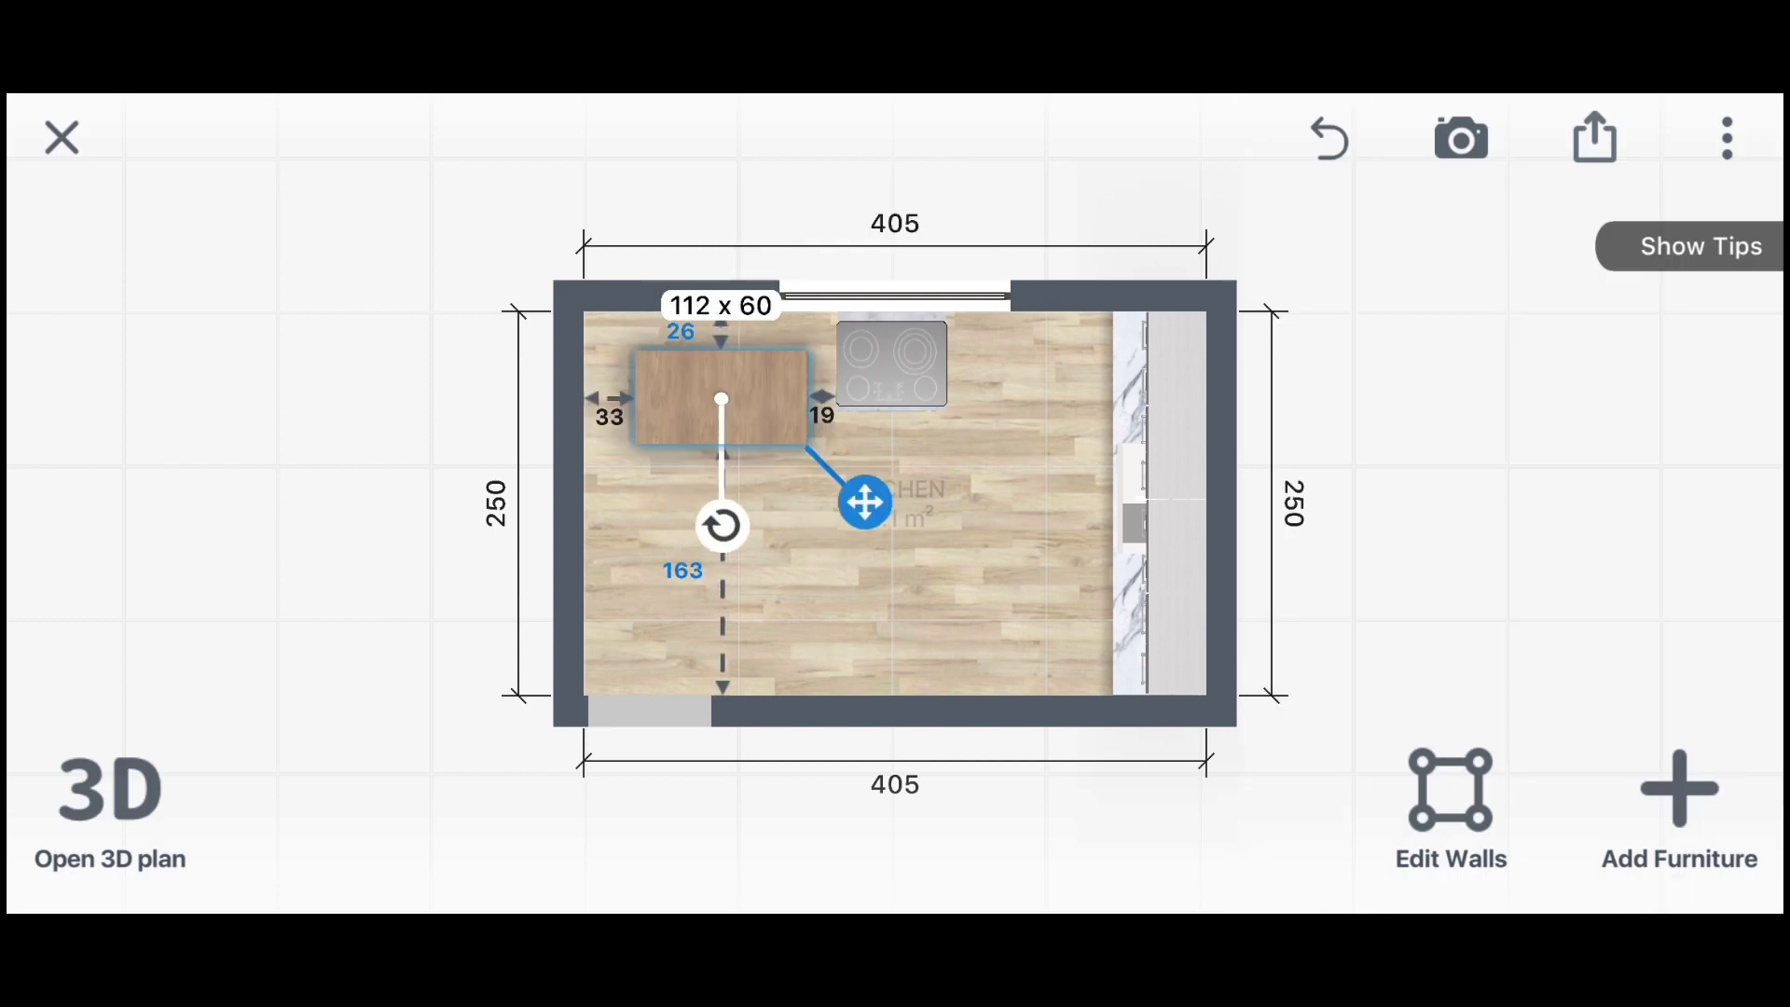
{"action": "mouse_move", "coordinate": [863, 499]}
{"action": "left_mouse_down"}
{"action": "mouse_move", "coordinate": [1115, 459]}
{"action": "mouse_move", "coordinate": [846, 462]}
{"action": "left_mouse_up"}
{"action": "left_click", "coordinate": [892, 364]}
{"action": "left_click_drag", "start_coordinate": [1005, 463], "coordinate": [1066, 467]}
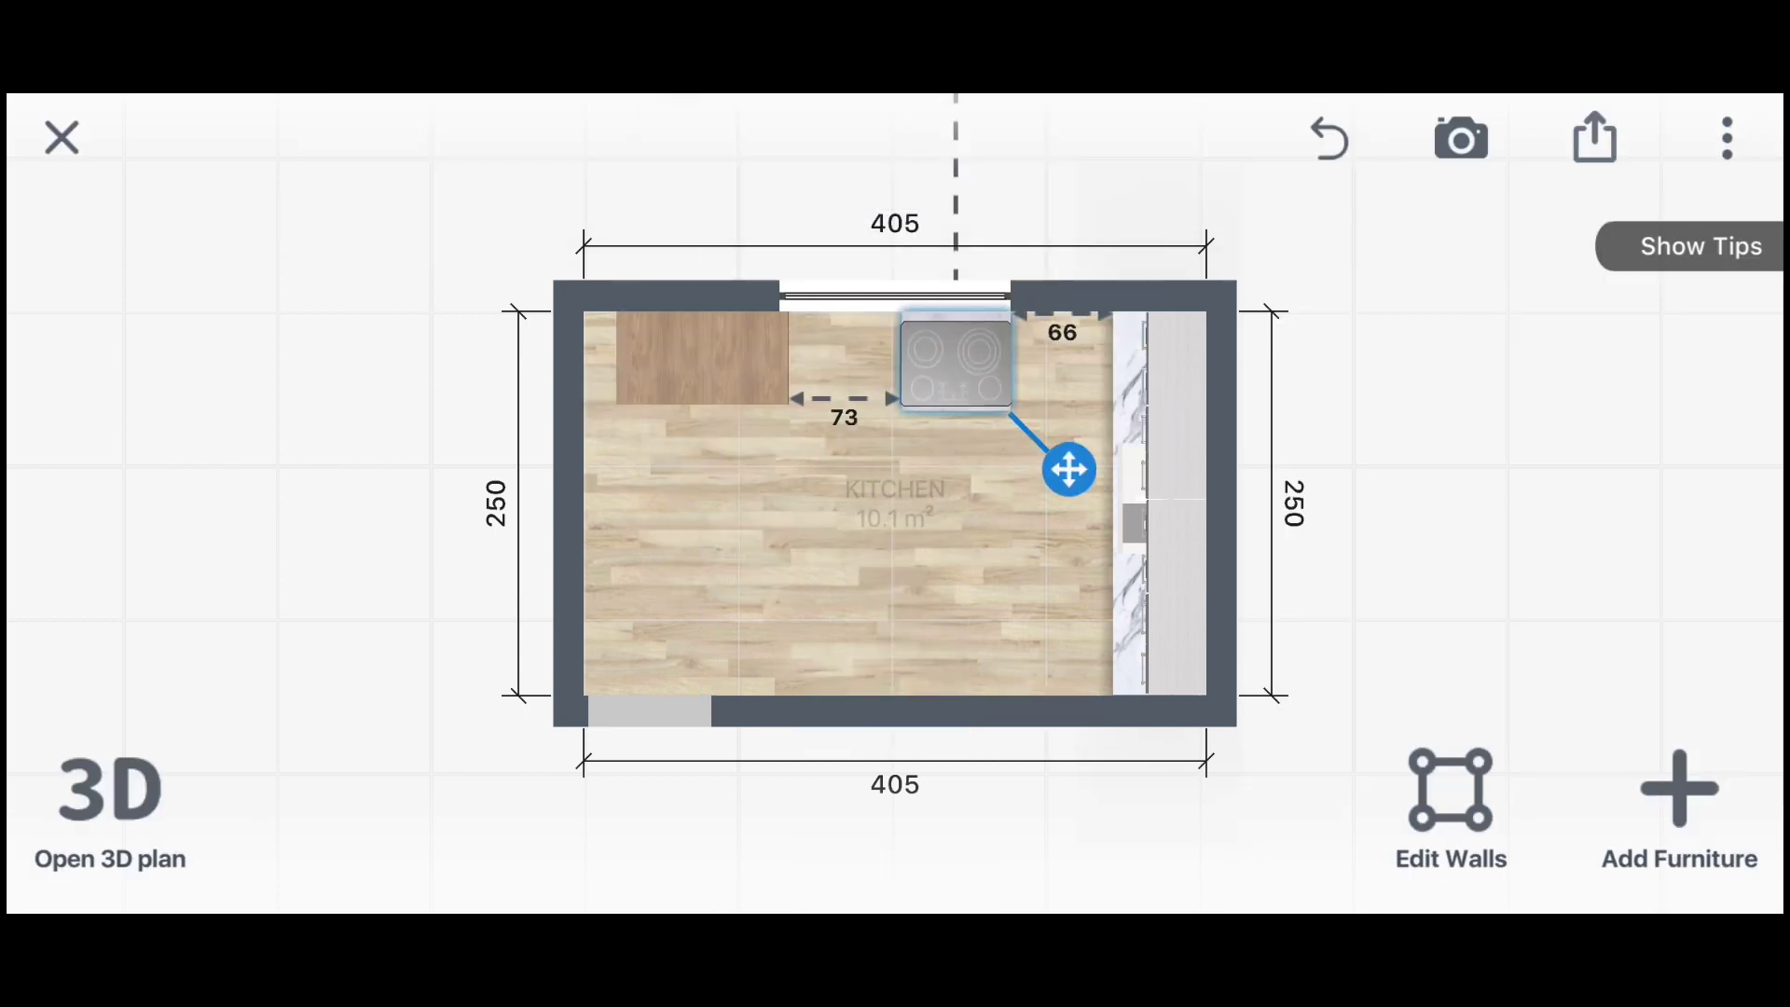
{"action": "left_click", "coordinate": [702, 358]}
{"action": "left_click_drag", "start_coordinate": [847, 463], "coordinate": [958, 459]}
In the 3D view, select the wooden-top cabinet and shift it toward the left wall
{"action": "left_click", "coordinate": [110, 802]}
{"action": "left_click_drag", "start_coordinate": [1212, 699], "coordinate": [932, 699]}
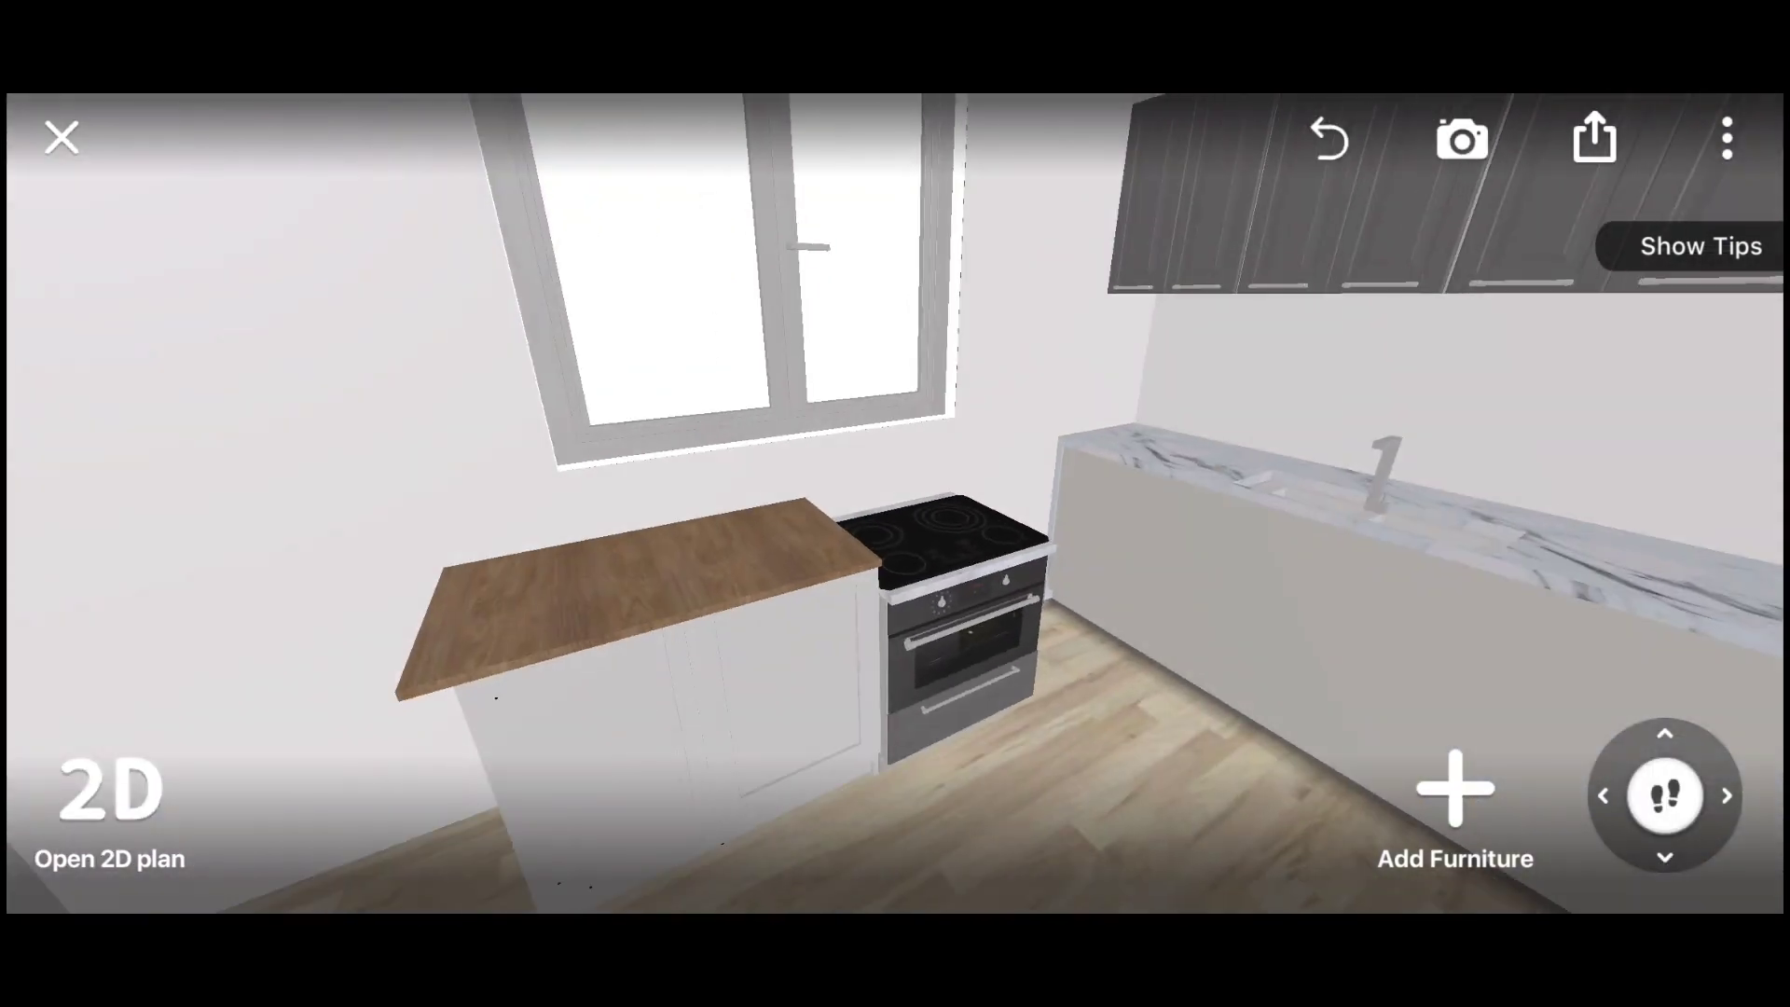
{"action": "left_click", "coordinate": [947, 541]}
{"action": "left_click", "coordinate": [619, 607]}
{"action": "left_click_drag", "start_coordinate": [1212, 746], "coordinate": [1212, 606]}
{"action": "left_click", "coordinate": [773, 578]}
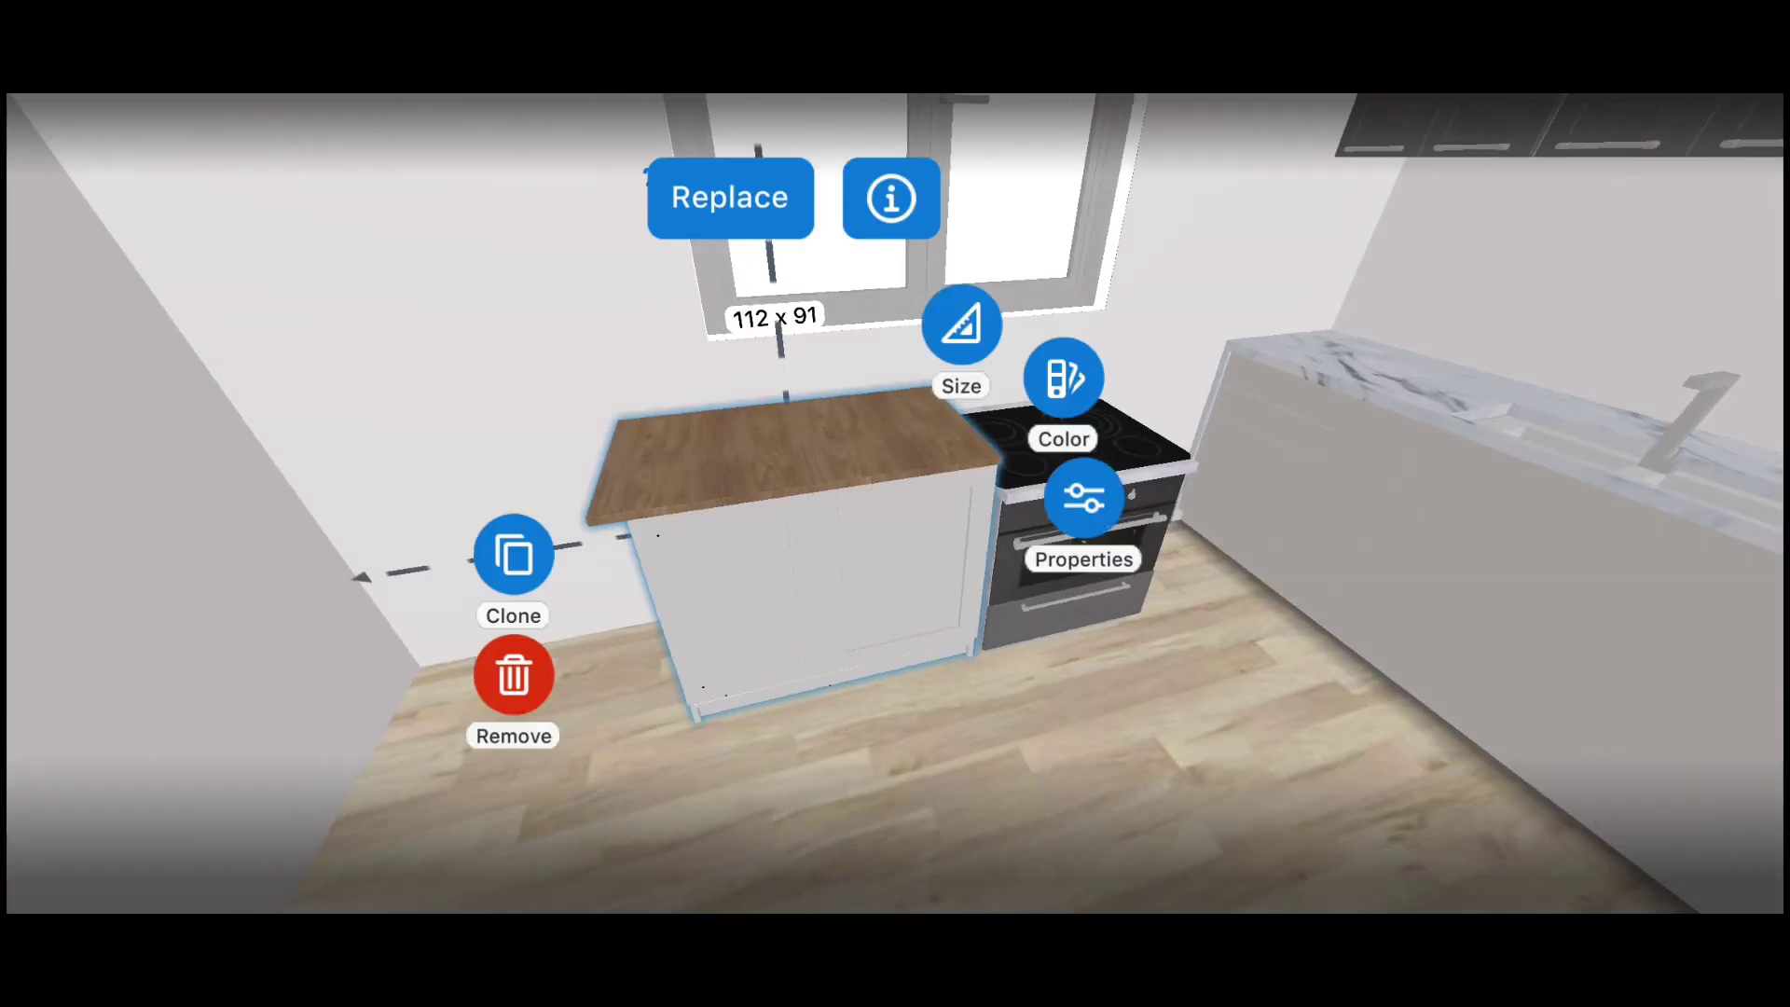
{"action": "mouse_move", "coordinate": [773, 578]}
{"action": "left_mouse_down"}
{"action": "mouse_move", "coordinate": [708, 588]}
{"action": "mouse_move", "coordinate": [815, 532]}
{"action": "mouse_move", "coordinate": [816, 508]}
{"action": "left_mouse_up"}
Resize the cabinet to 112 × 78, check its dimensions, and realign it along the top wall
{"action": "left_click", "coordinate": [708, 559]}
{"action": "left_click", "coordinate": [895, 332]}
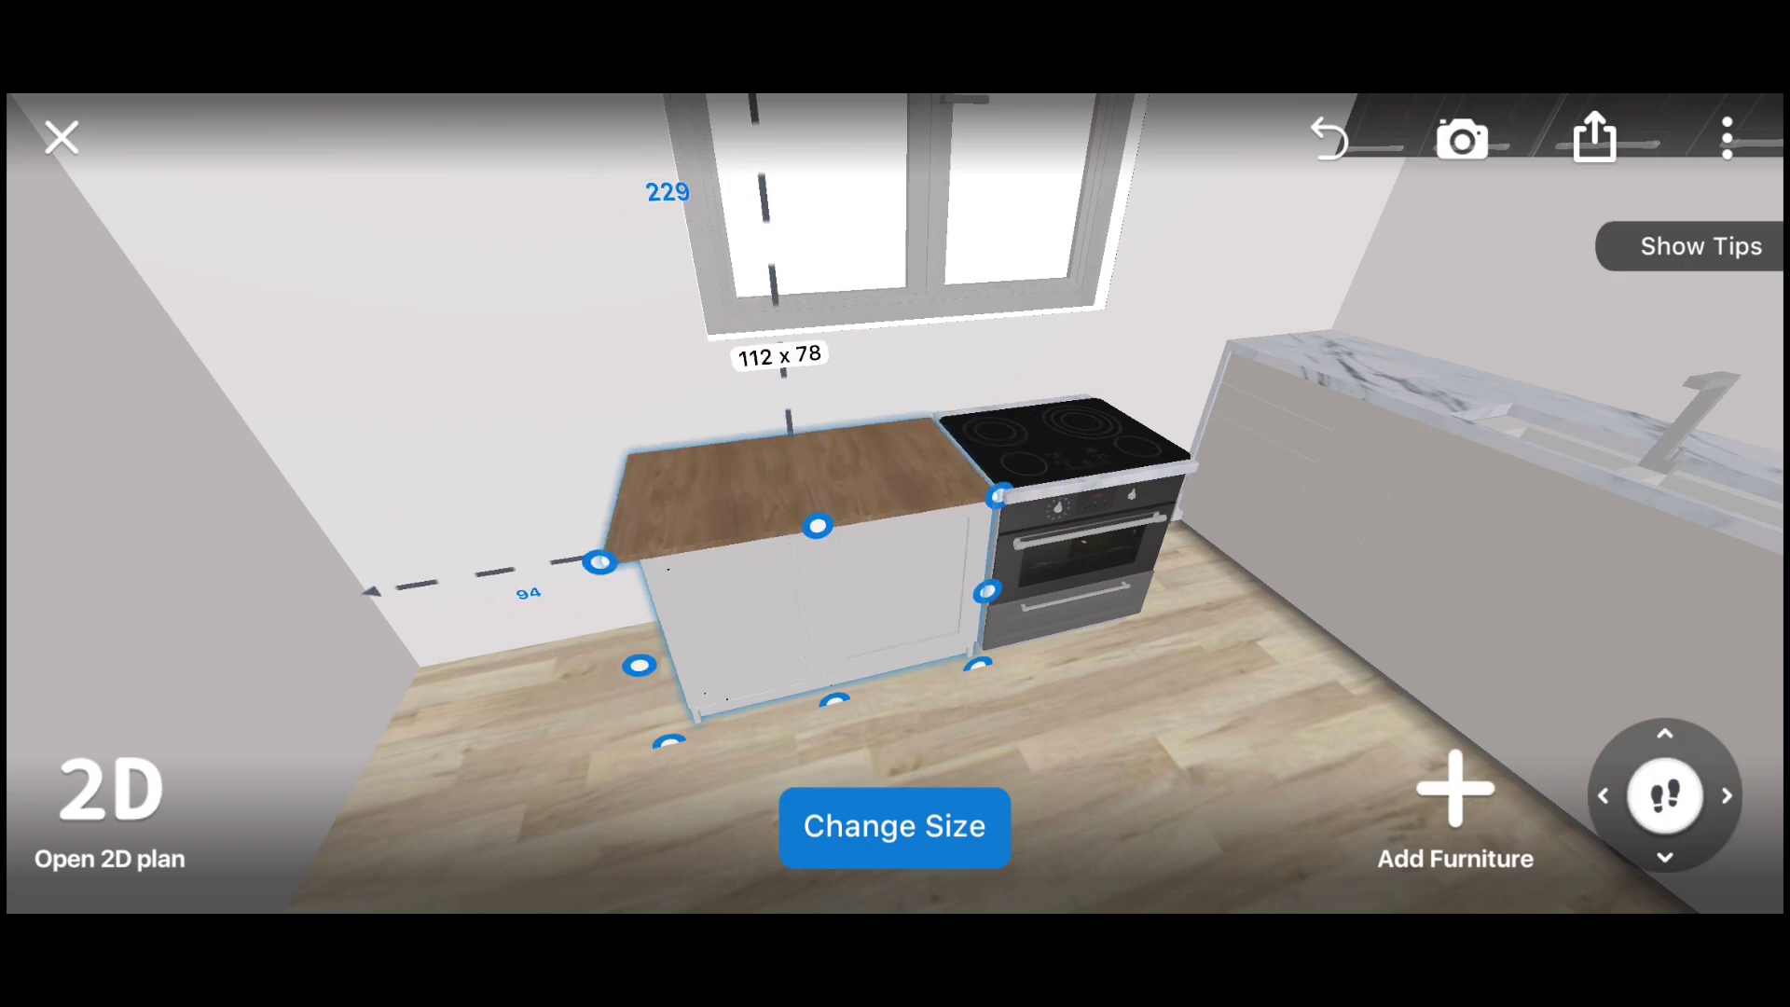
{"action": "left_click", "coordinate": [802, 596]}
{"action": "left_click", "coordinate": [801, 522]}
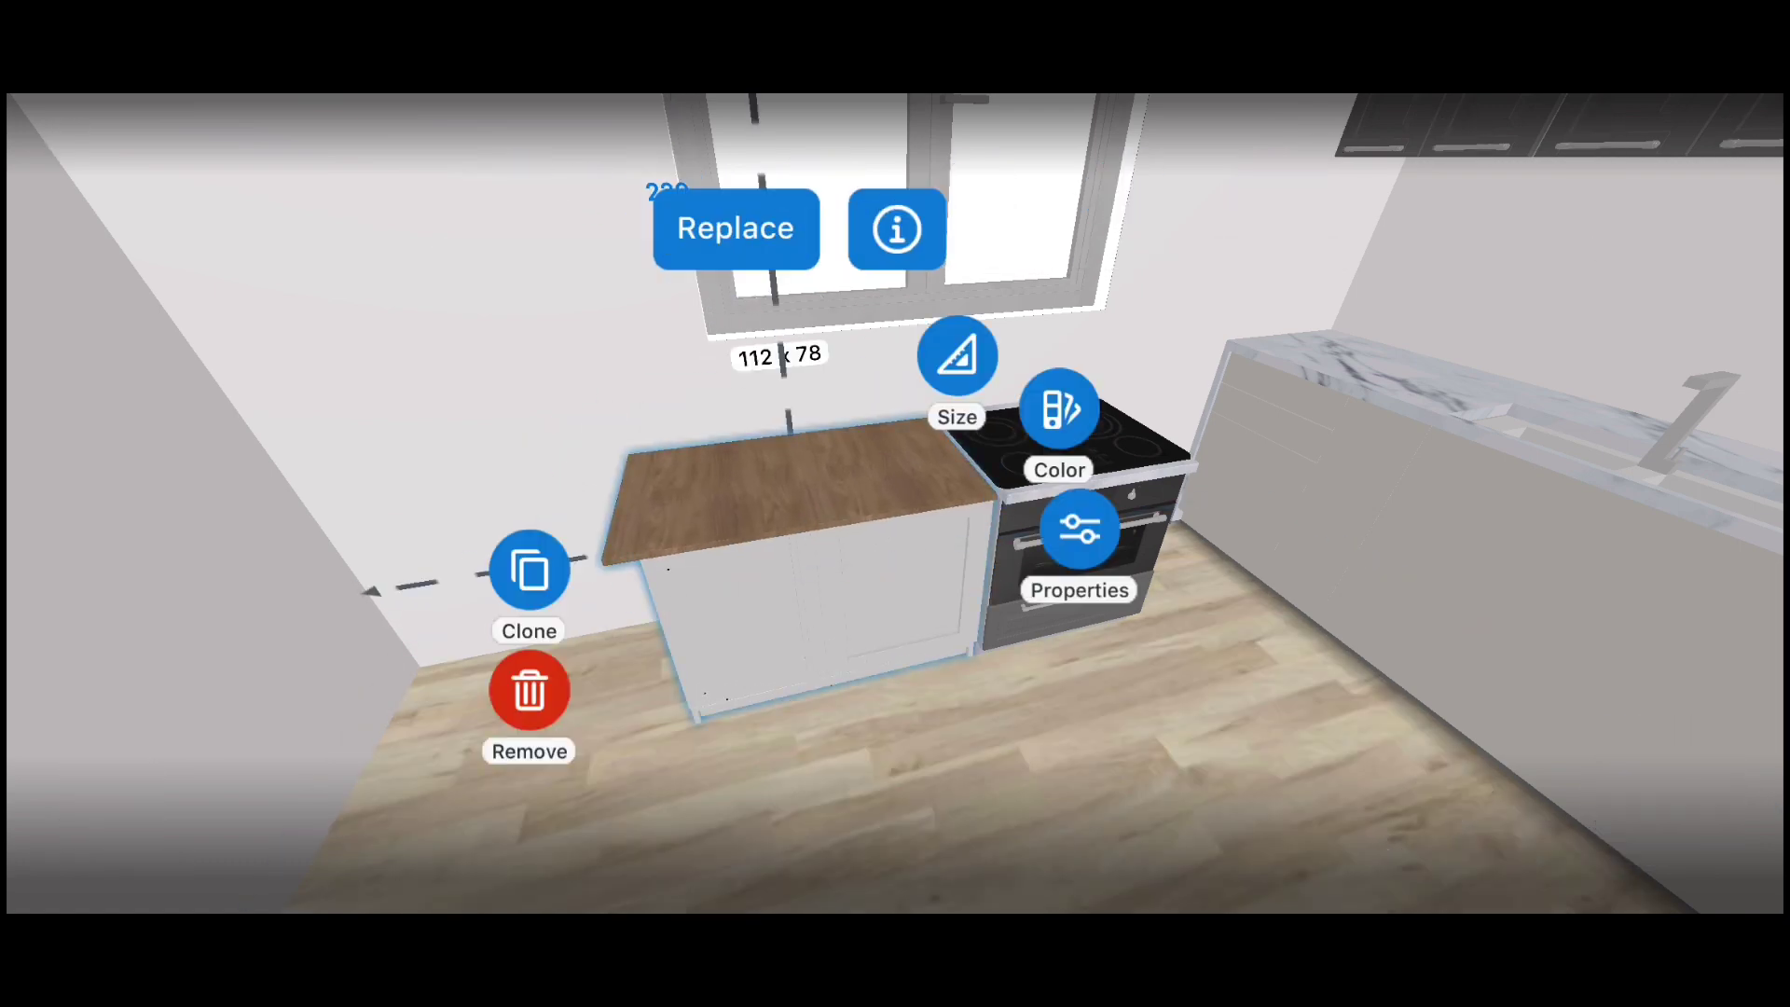
{"action": "left_click", "coordinate": [1079, 529]}
{"action": "scroll", "coordinate": [895, 653], "scroll_direction": "down", "scroll_amount": 5}
{"action": "left_click", "coordinate": [1242, 215]}
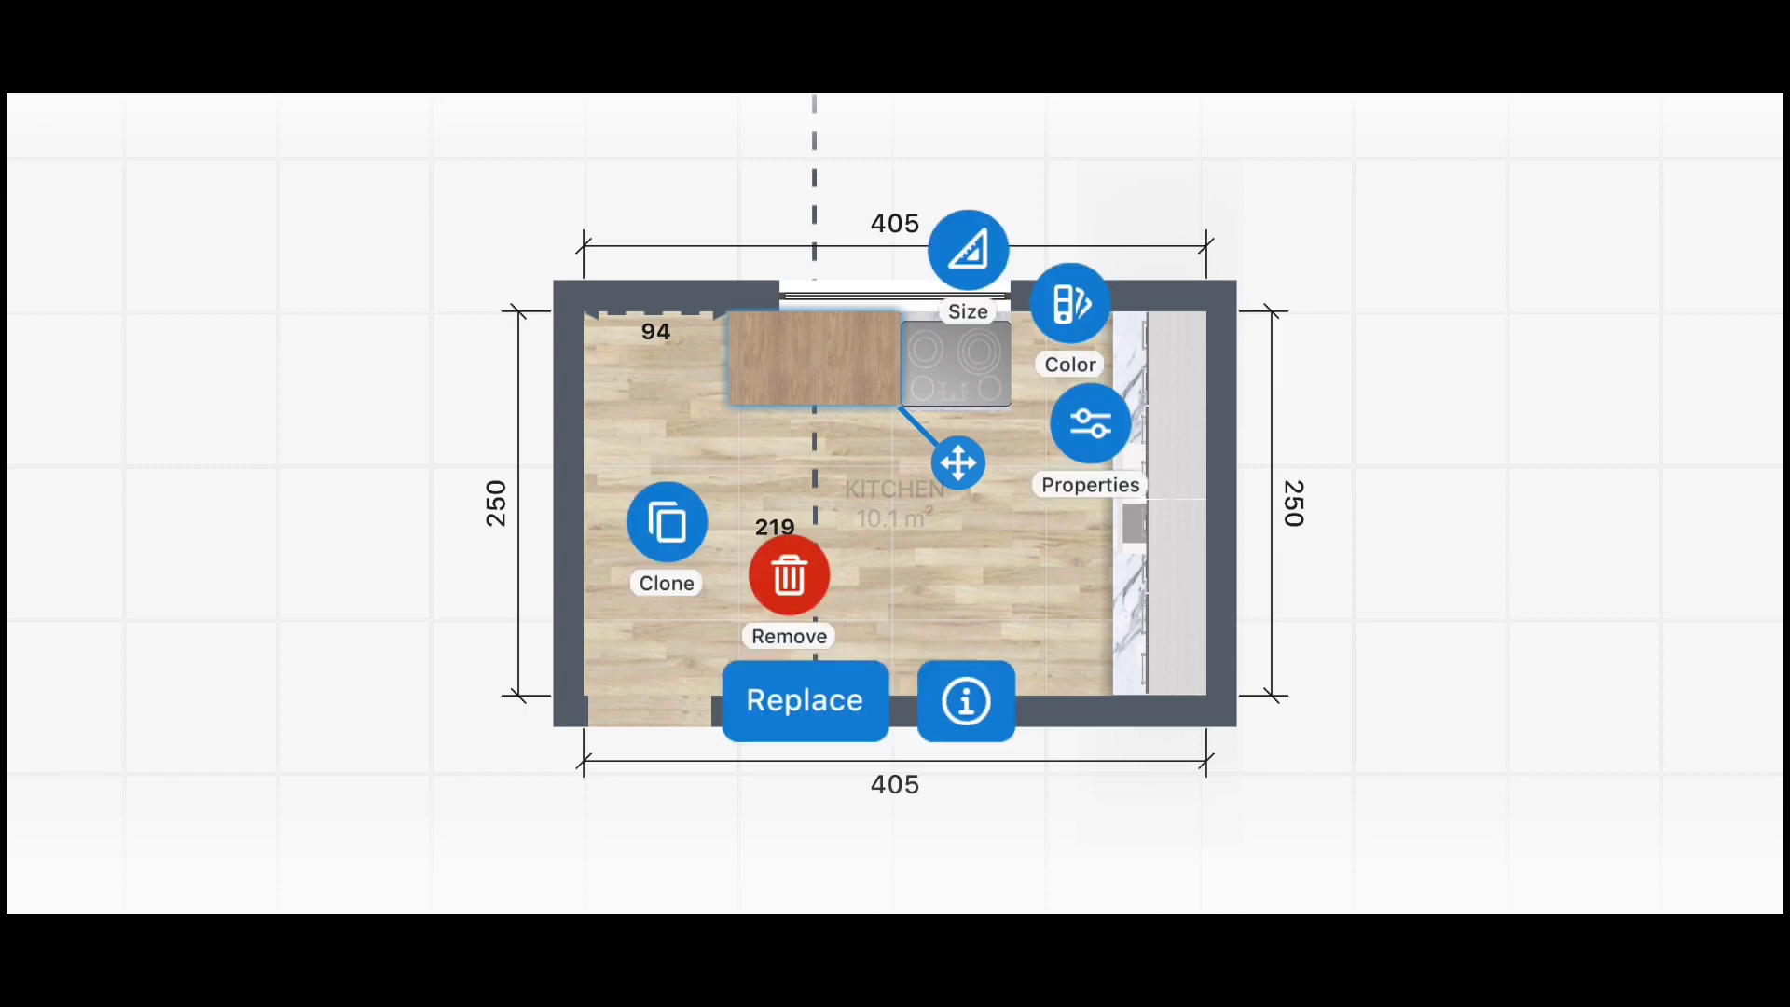
{"action": "mouse_move", "coordinate": [814, 359]}
{"action": "left_mouse_down"}
{"action": "mouse_move", "coordinate": [859, 499]}
{"action": "mouse_move", "coordinate": [809, 374]}
{"action": "left_mouse_up"}
In 3D, resize the oven and set the cabinet flush against it
{"action": "left_click", "coordinate": [107, 788]}
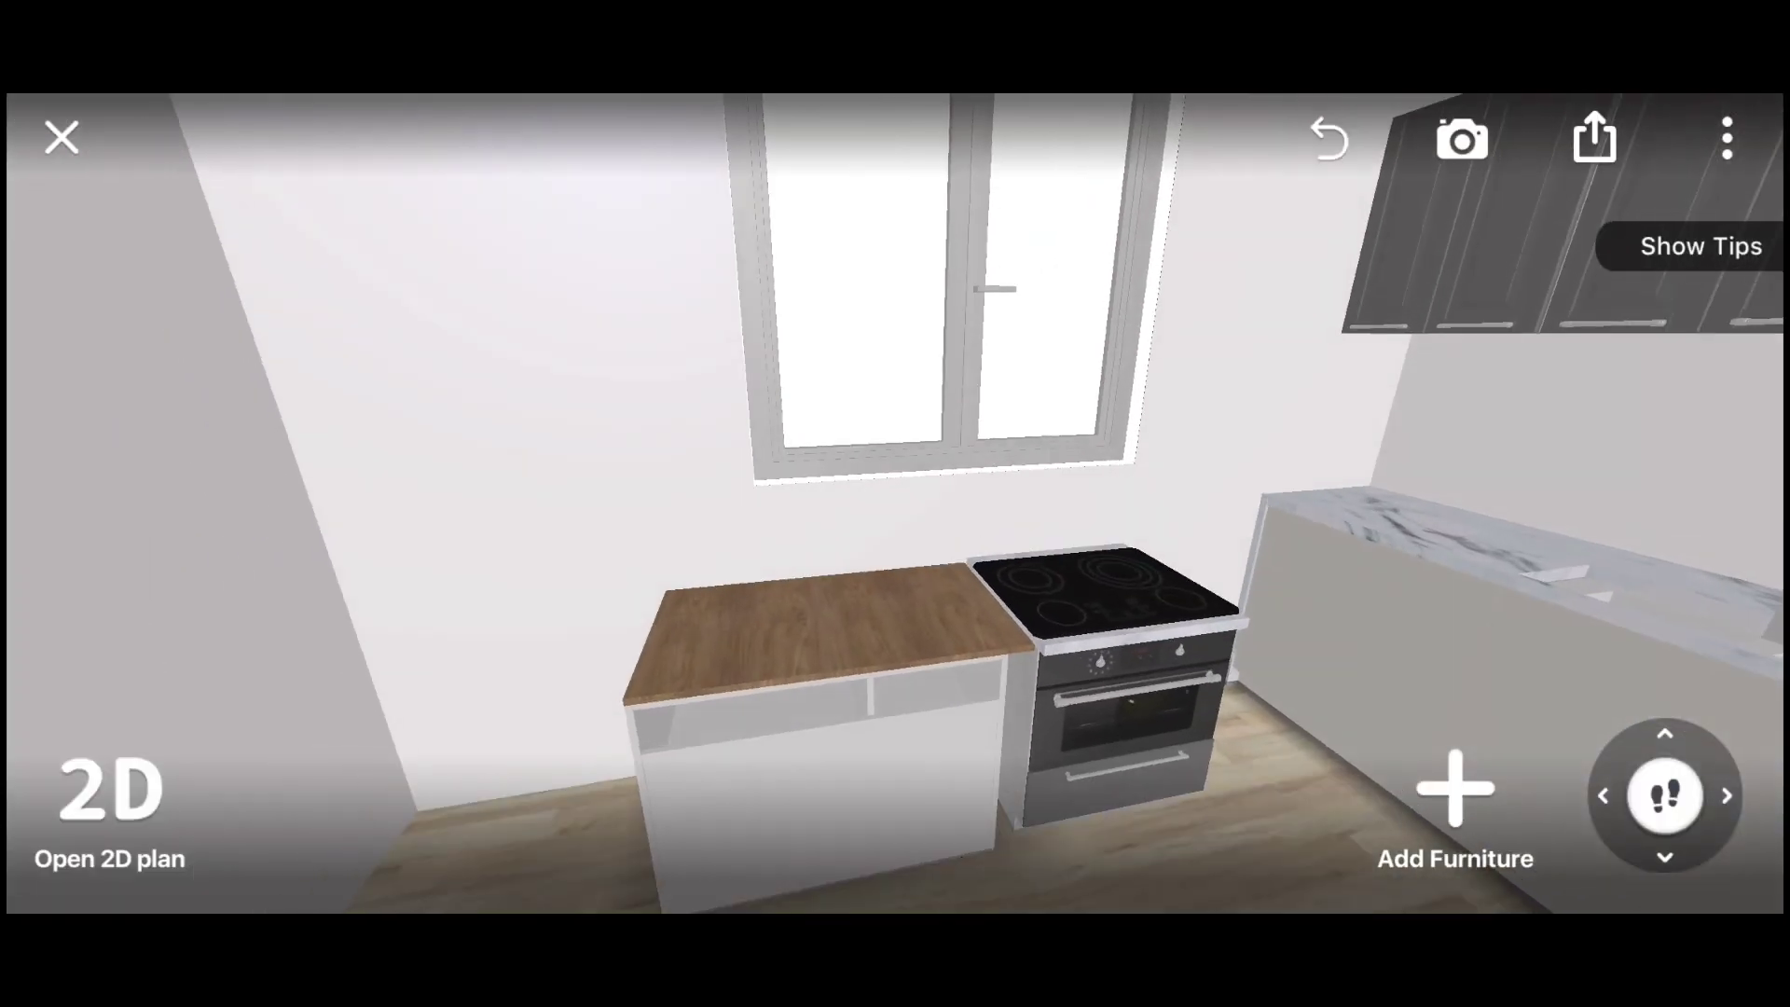
{"action": "left_click", "coordinate": [811, 736]}
{"action": "mouse_move", "coordinate": [1115, 663]}
{"action": "left_mouse_down"}
{"action": "mouse_move", "coordinate": [1135, 655]}
{"action": "mouse_move", "coordinate": [1039, 673]}
{"action": "left_mouse_up"}
{"action": "left_click", "coordinate": [1147, 523]}
{"action": "mouse_move", "coordinate": [1203, 438]}
{"action": "left_mouse_down"}
{"action": "mouse_move", "coordinate": [1239, 316]}
{"action": "mouse_move", "coordinate": [1215, 383]}
{"action": "left_mouse_up"}
{"action": "left_click", "coordinate": [774, 559]}
{"action": "mouse_move", "coordinate": [1059, 671]}
{"action": "left_mouse_down"}
{"action": "mouse_move", "coordinate": [1119, 659]}
{"action": "mouse_move", "coordinate": [1098, 666]}
{"action": "left_mouse_up"}
In the 2D plan, place a red toaster from the More appliances catalogue
{"action": "left_click", "coordinate": [109, 783]}
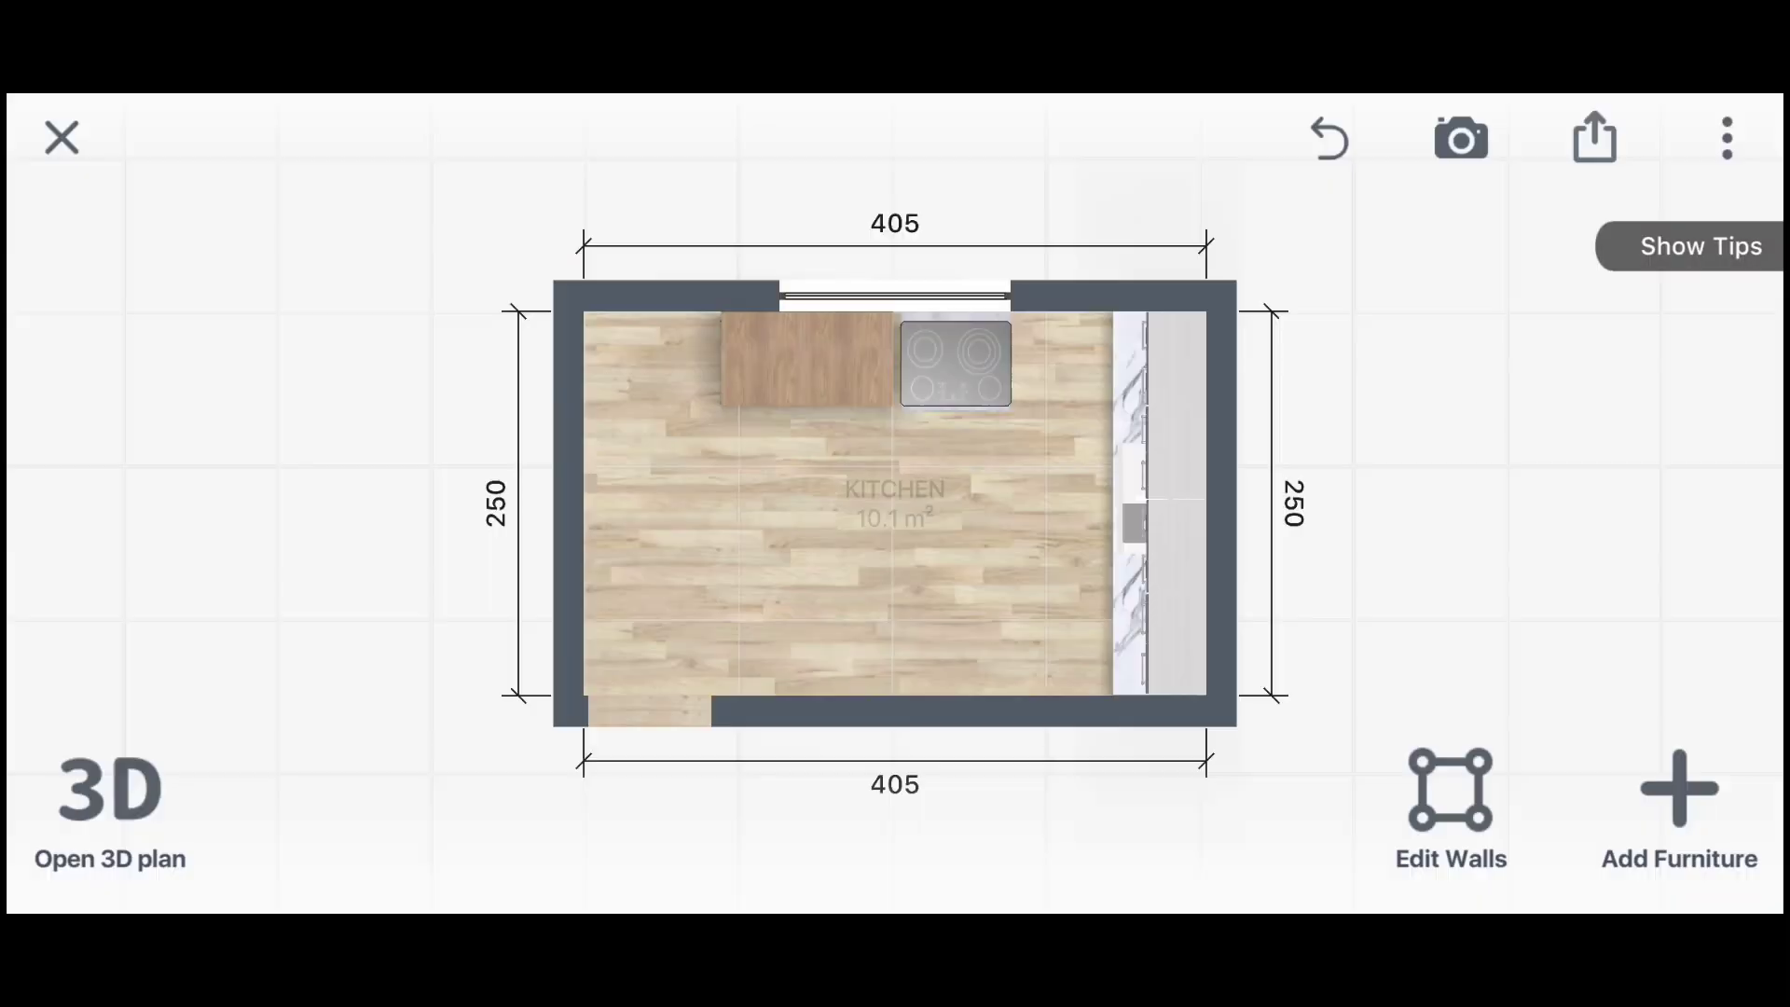
{"action": "left_click", "coordinate": [1678, 787]}
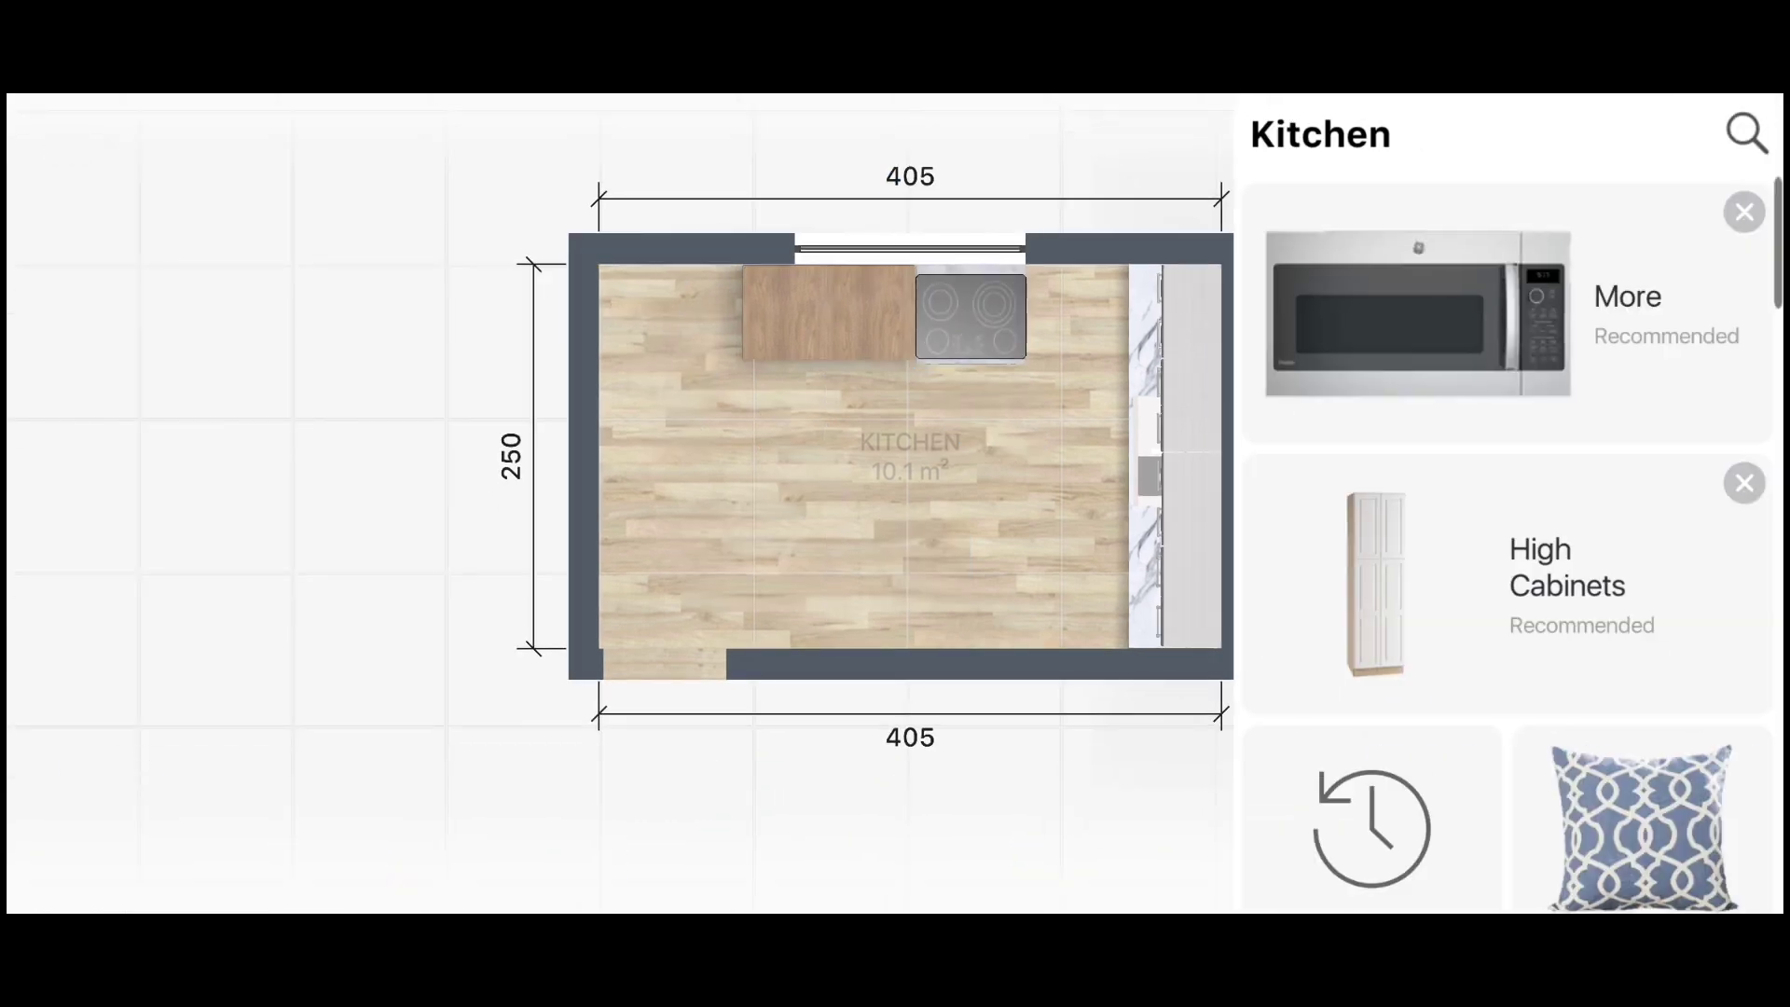
{"action": "left_click", "coordinate": [1626, 292]}
{"action": "scroll", "coordinate": [1508, 541], "scroll_direction": "down", "scroll_amount": 5}
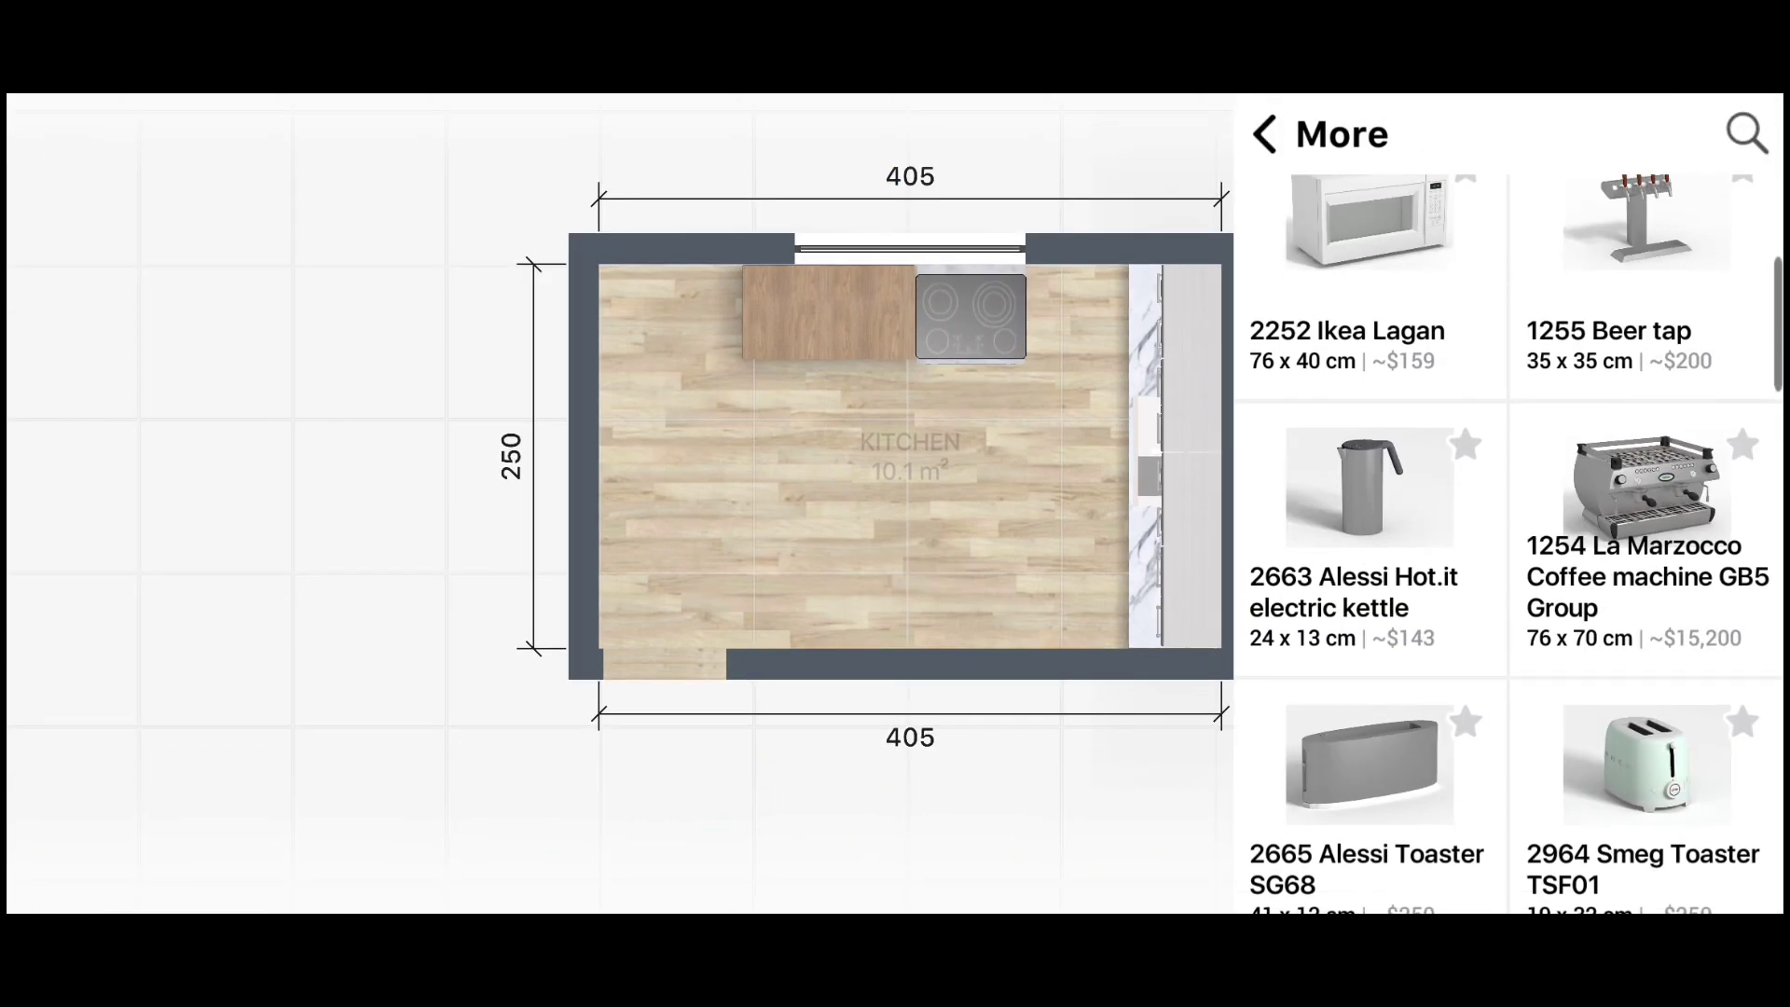
{"action": "scroll", "coordinate": [1508, 541], "scroll_direction": "down", "scroll_amount": 3}
{"action": "left_click", "coordinate": [1638, 565]}
Add a black coffee machine and a red blender from the appliance catalogue
{"action": "left_click", "coordinate": [1678, 787]}
{"action": "scroll", "coordinate": [1508, 541], "scroll_direction": "down", "scroll_amount": 3}
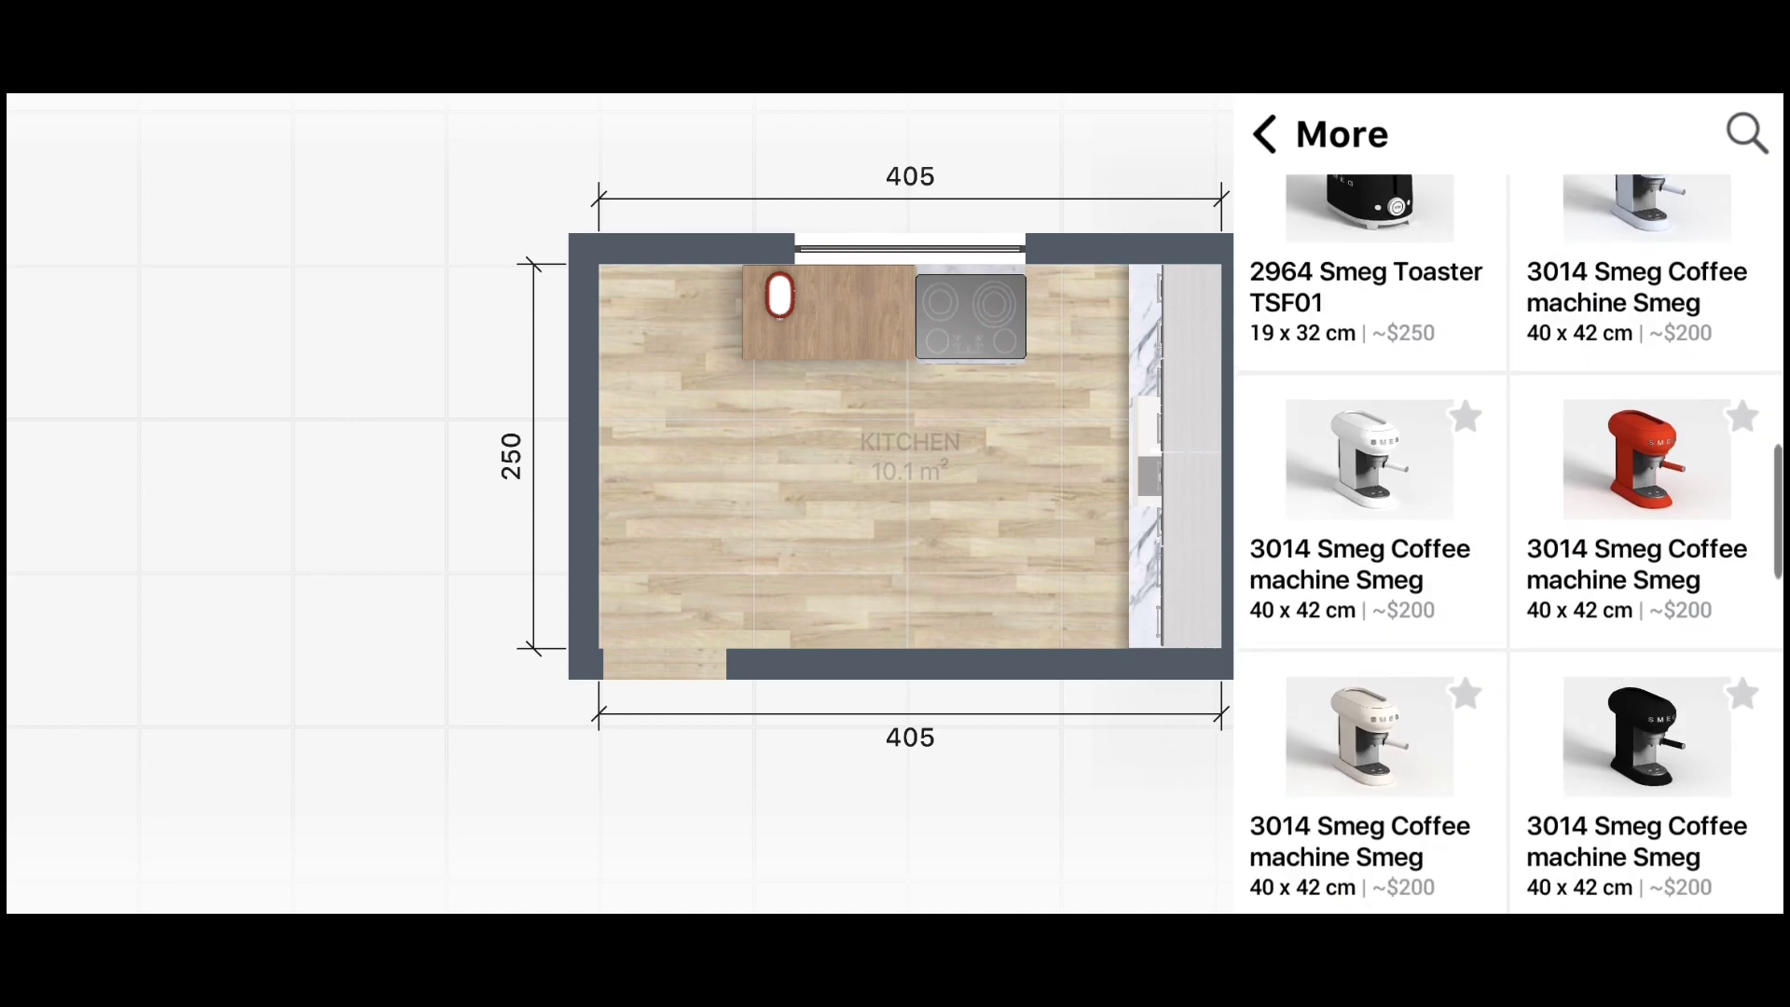
{"action": "left_click", "coordinate": [1622, 719]}
{"action": "left_click", "coordinate": [1678, 787]}
{"action": "scroll", "coordinate": [1509, 541], "scroll_direction": "down", "scroll_amount": 3}
{"action": "scroll", "coordinate": [1508, 541], "scroll_direction": "down", "scroll_amount": 3}
{"action": "scroll", "coordinate": [1509, 541], "scroll_direction": "down", "scroll_amount": 3}
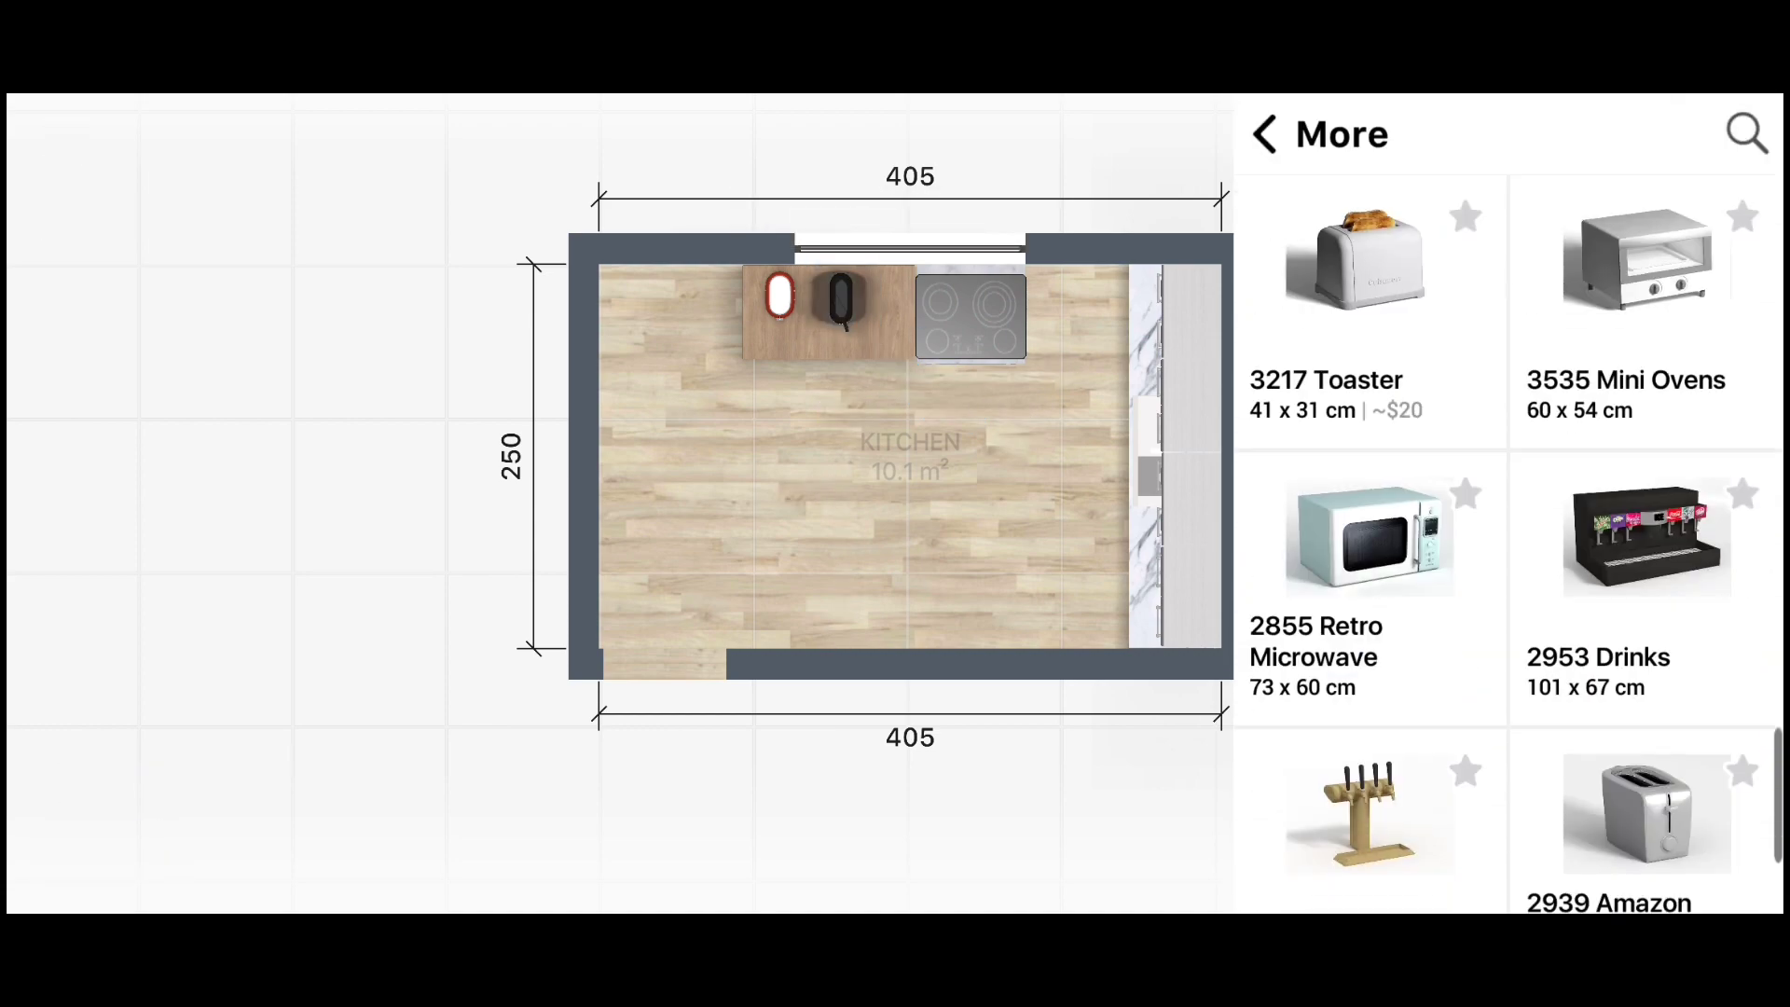
{"action": "scroll", "coordinate": [1508, 541], "scroll_direction": "up", "scroll_amount": 2}
{"action": "left_click", "coordinate": [1361, 560]}
{"action": "left_click", "coordinate": [1678, 787]}
{"action": "scroll", "coordinate": [1508, 540], "scroll_direction": "up", "scroll_amount": 3}
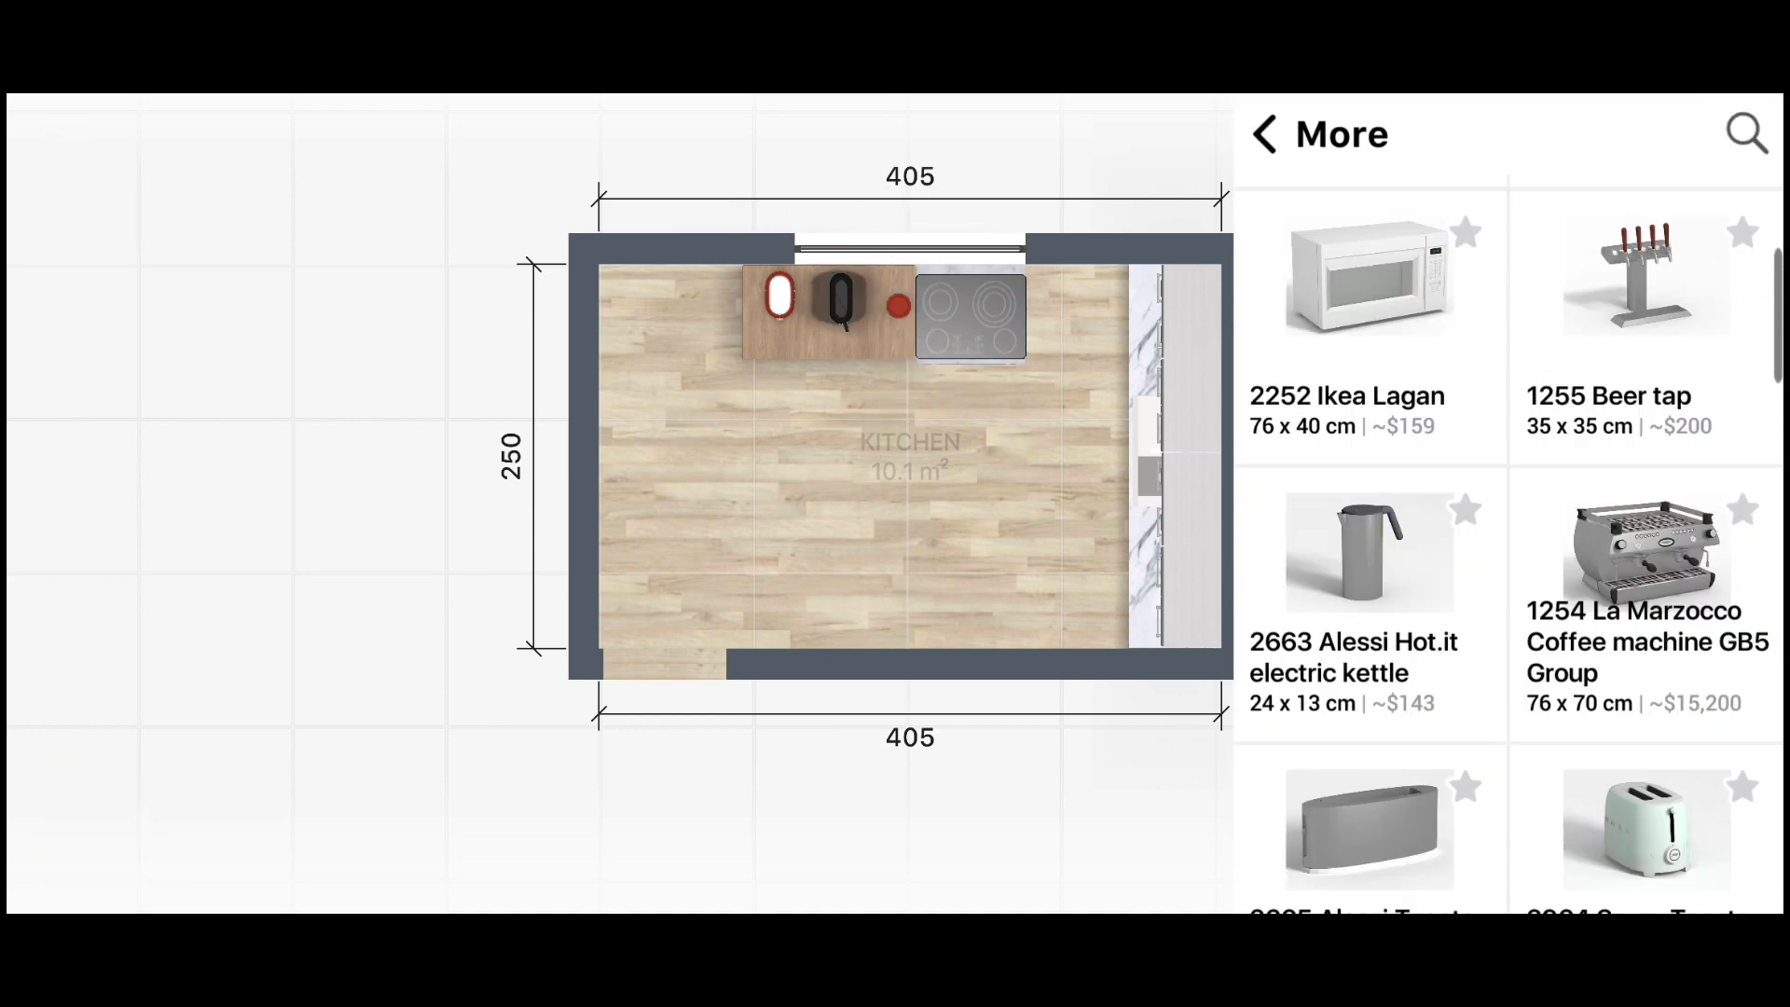
{"action": "scroll", "coordinate": [1508, 541], "scroll_direction": "up", "scroll_amount": 3}
Move the red blender and black coffee machine side by side onto the marble counter
{"action": "left_click_drag", "start_coordinate": [1059, 643], "coordinate": [1389, 559]}
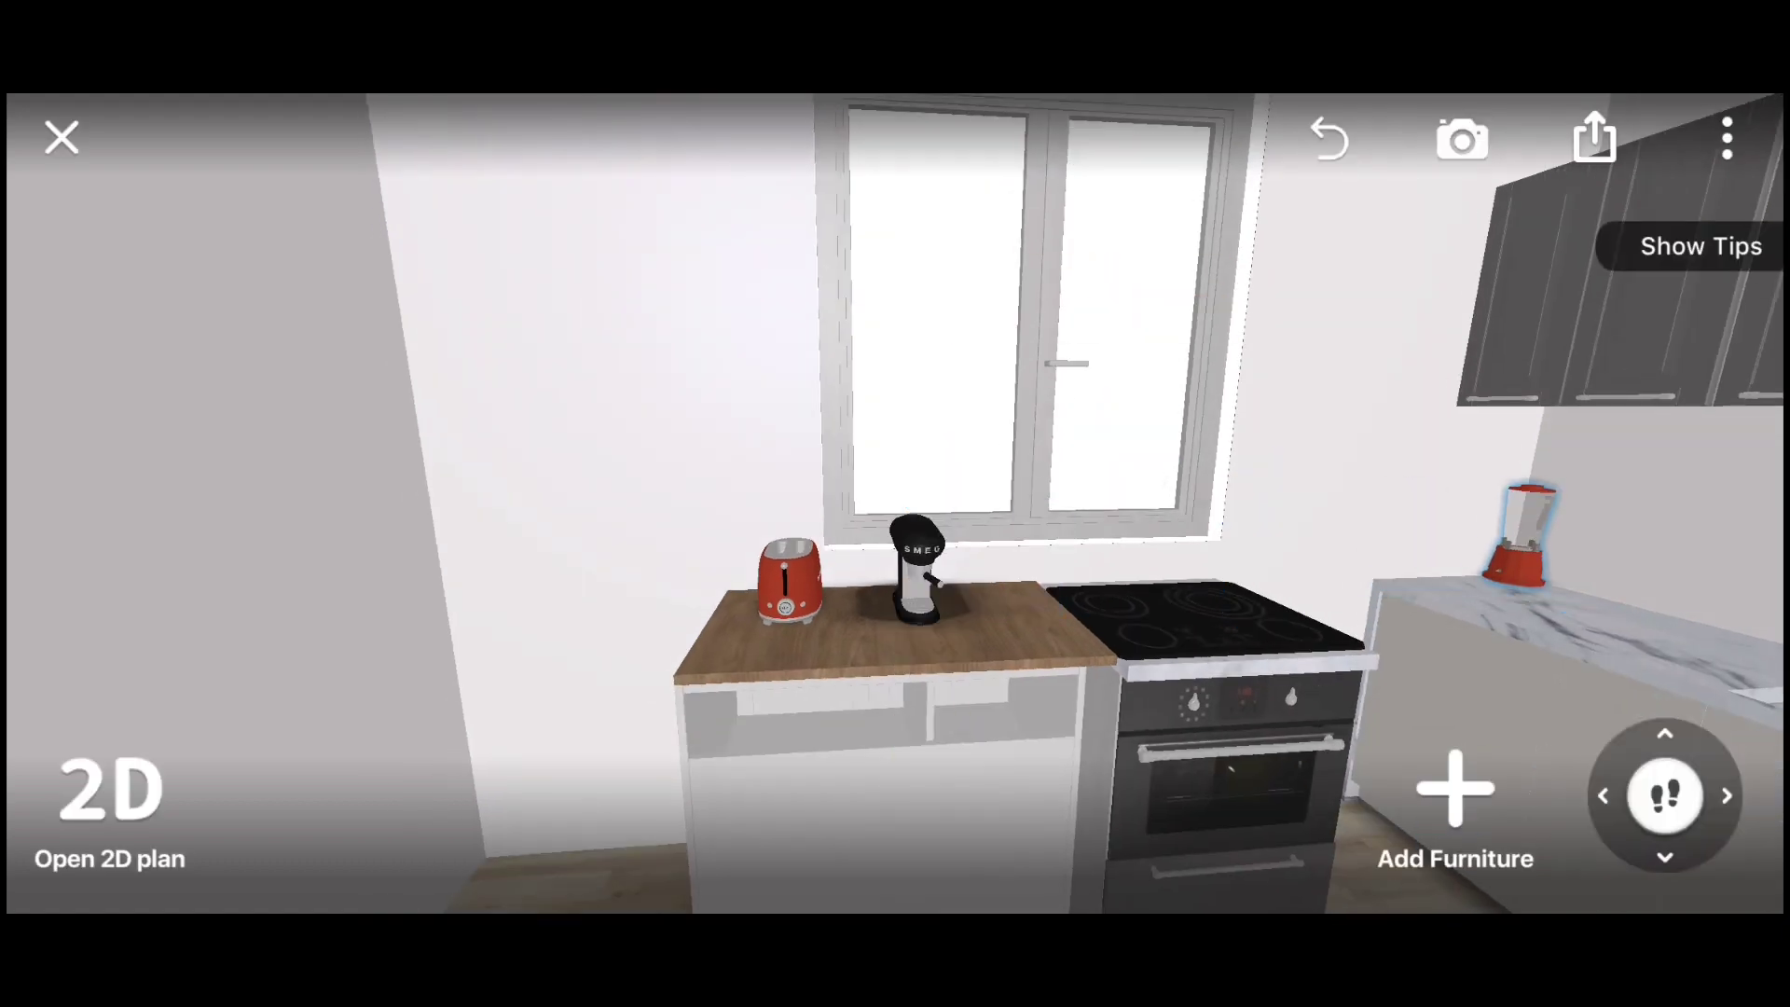
{"action": "left_click_drag", "start_coordinate": [1025, 372], "coordinate": [746, 373]}
{"action": "left_click_drag", "start_coordinate": [917, 578], "coordinate": [1034, 709]}
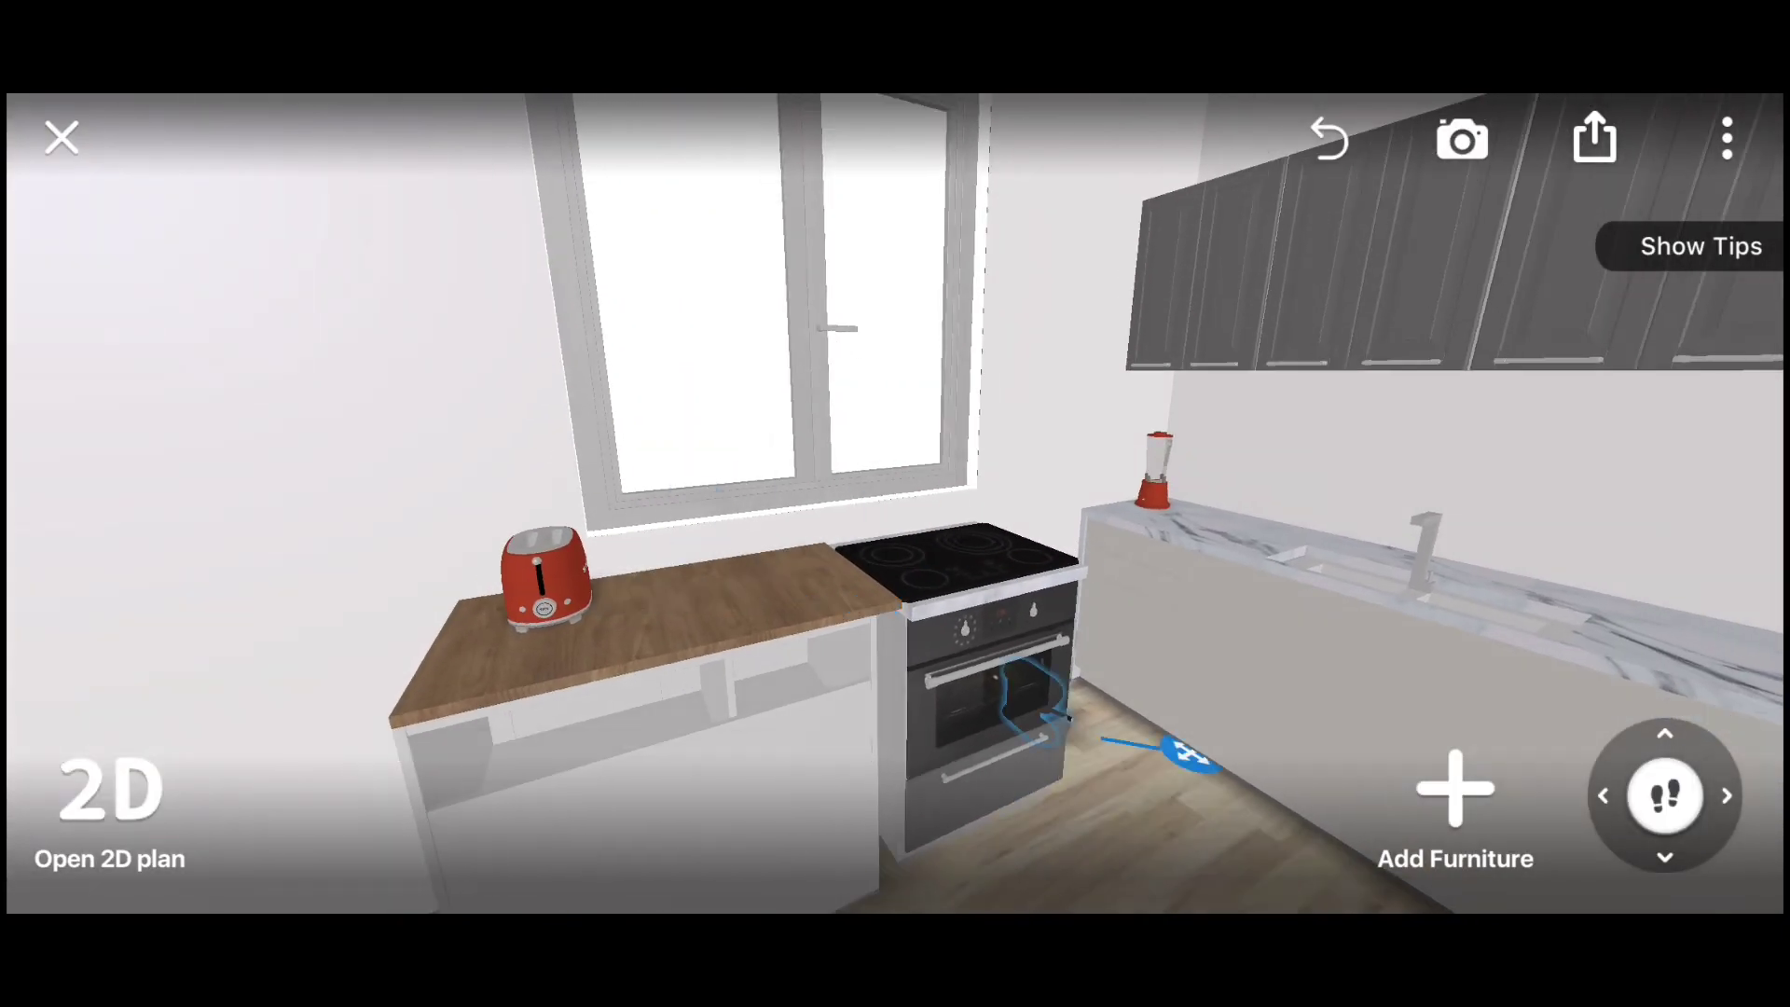
{"action": "left_click_drag", "start_coordinate": [1109, 792], "coordinate": [1231, 489]}
{"action": "left_click_drag", "start_coordinate": [1282, 135], "coordinate": [1240, 499]}
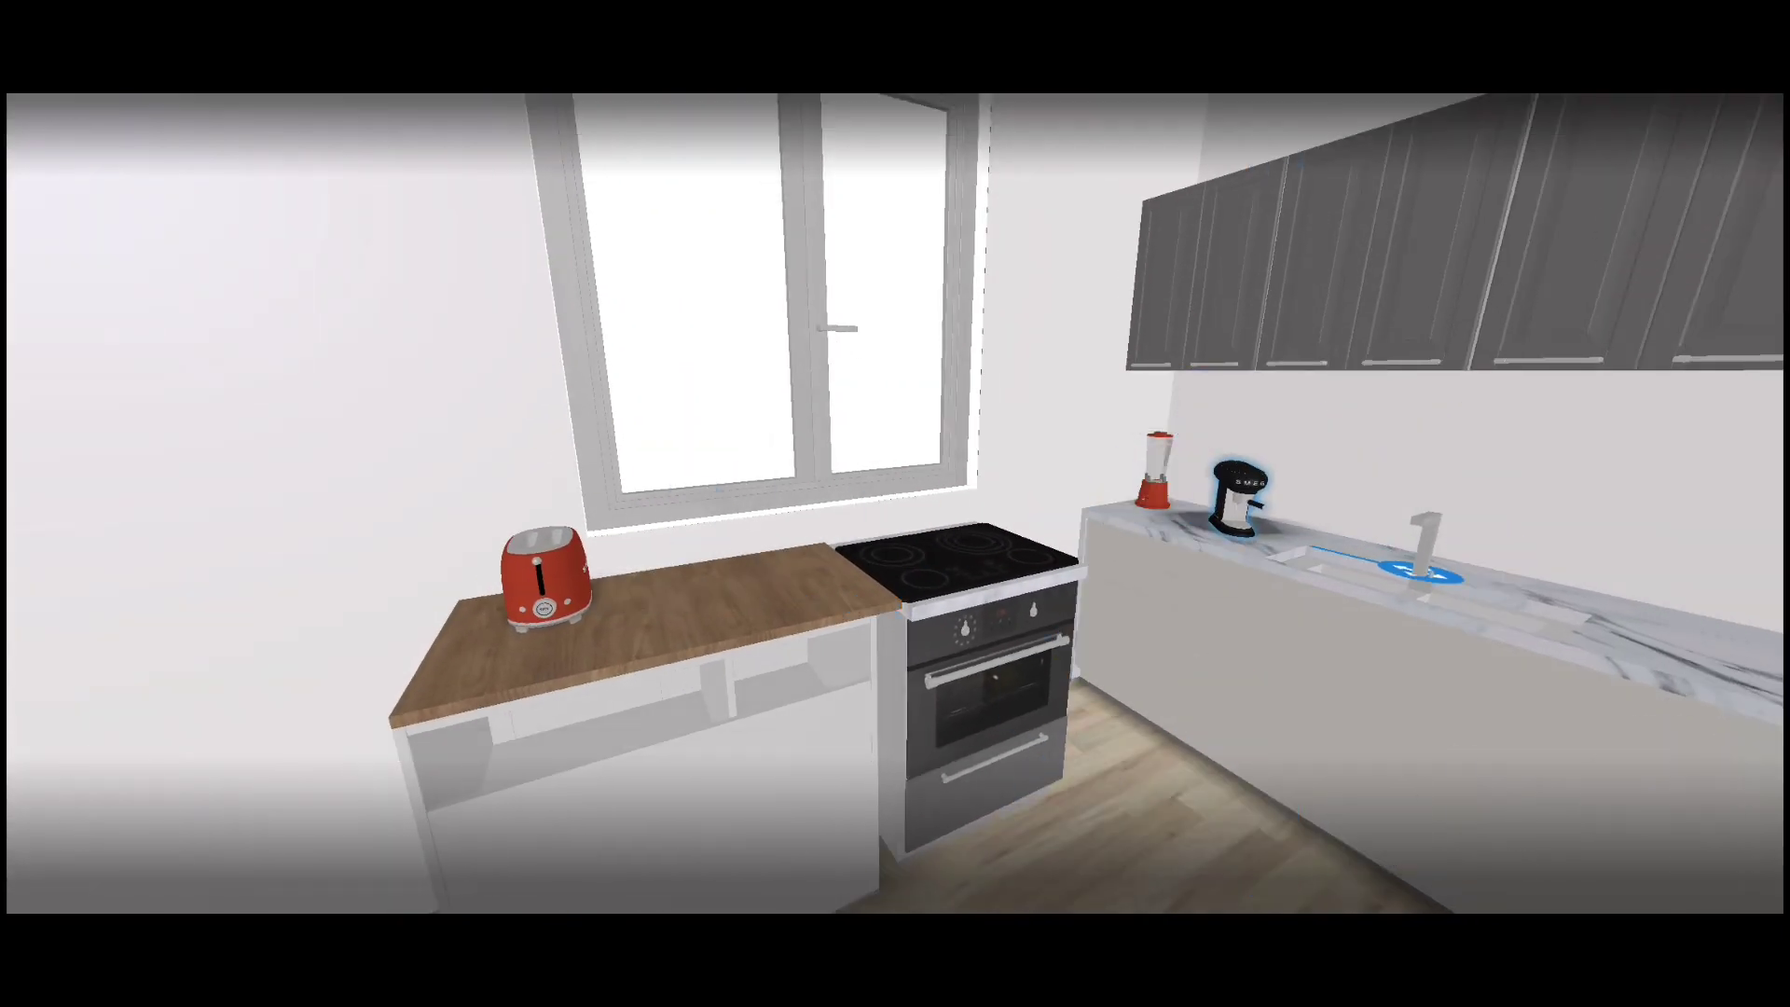
{"action": "left_click_drag", "start_coordinate": [1296, 126], "coordinate": [1212, 485]}
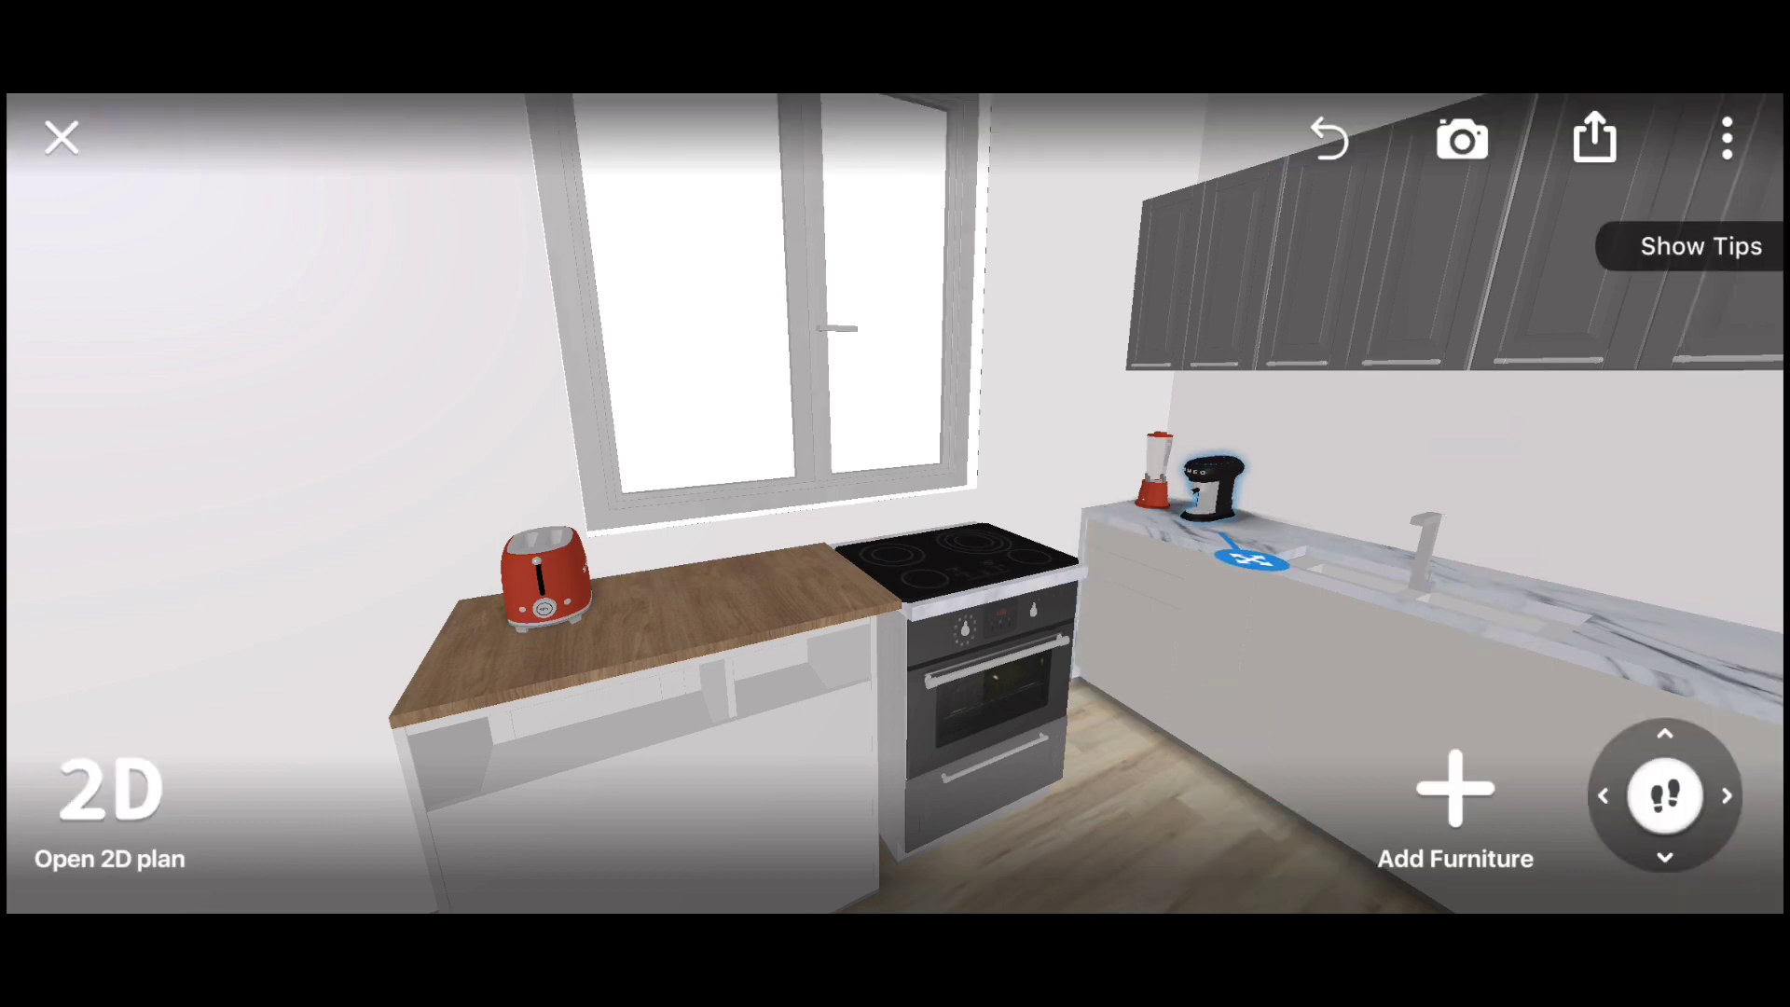
{"action": "left_click_drag", "start_coordinate": [1212, 606], "coordinate": [746, 578]}
{"action": "left_click", "coordinate": [991, 627]}
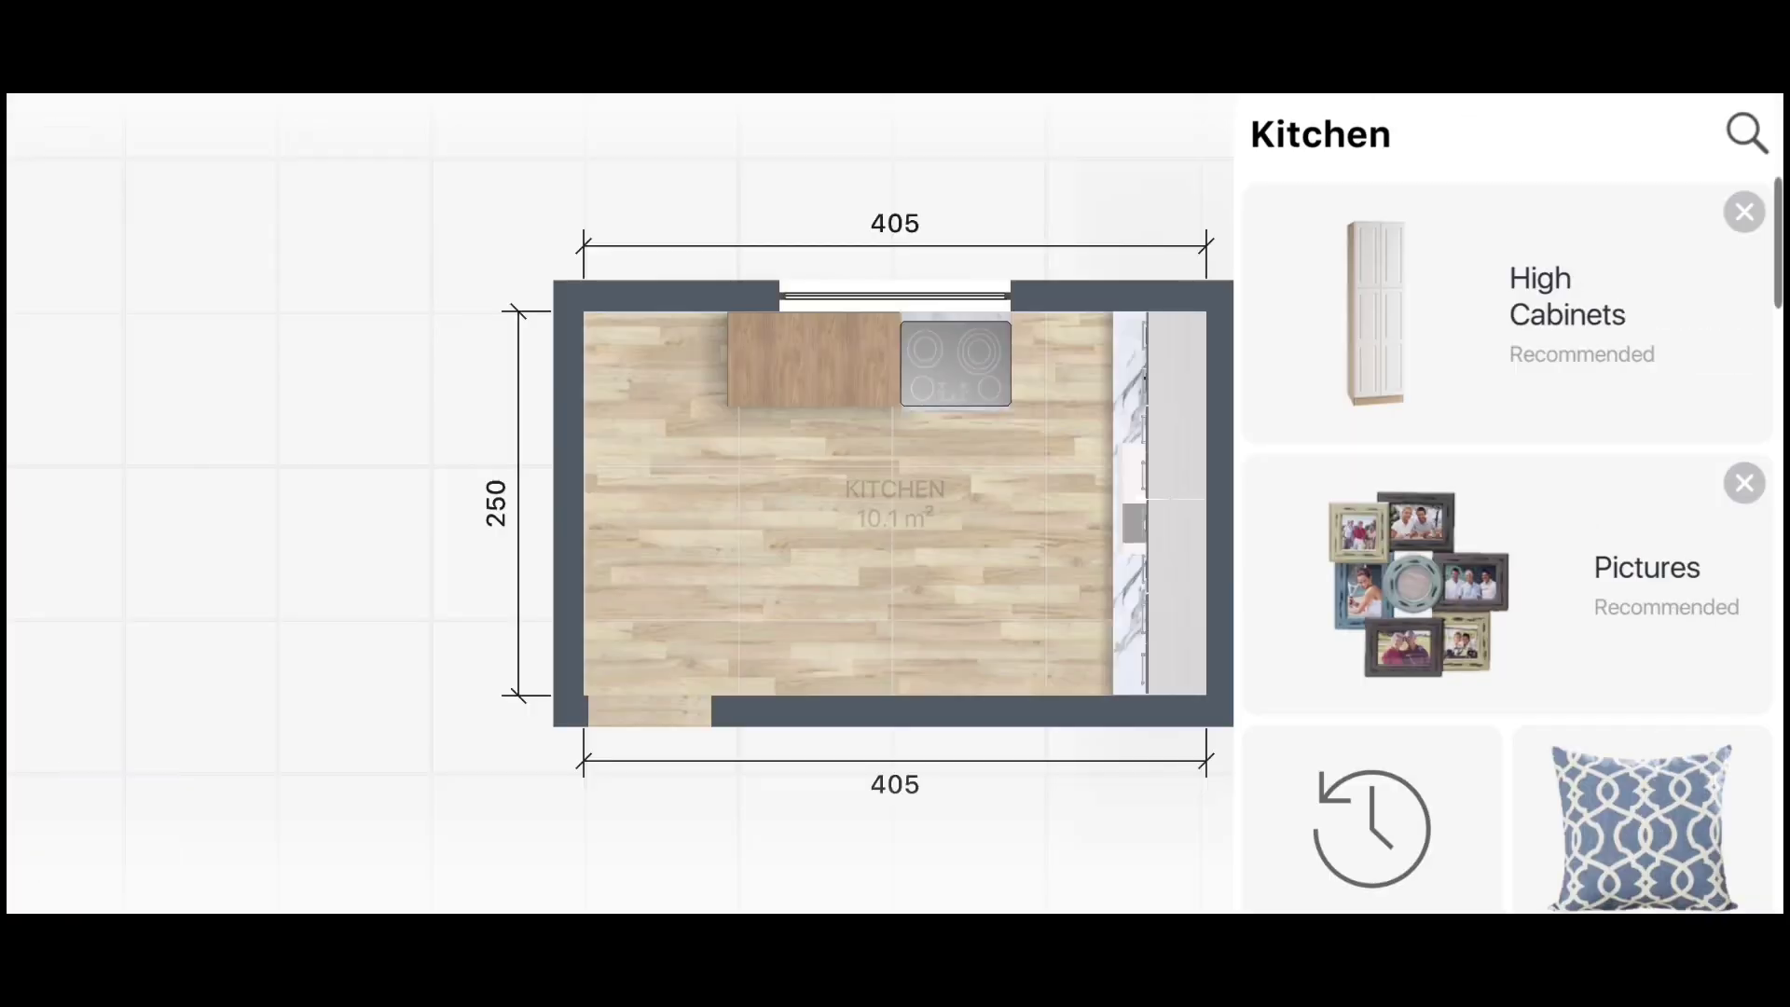
Place a wall storage rack on the bottom wall after browsing the kitchen island products
{"action": "left_click", "coordinate": [1371, 620]}
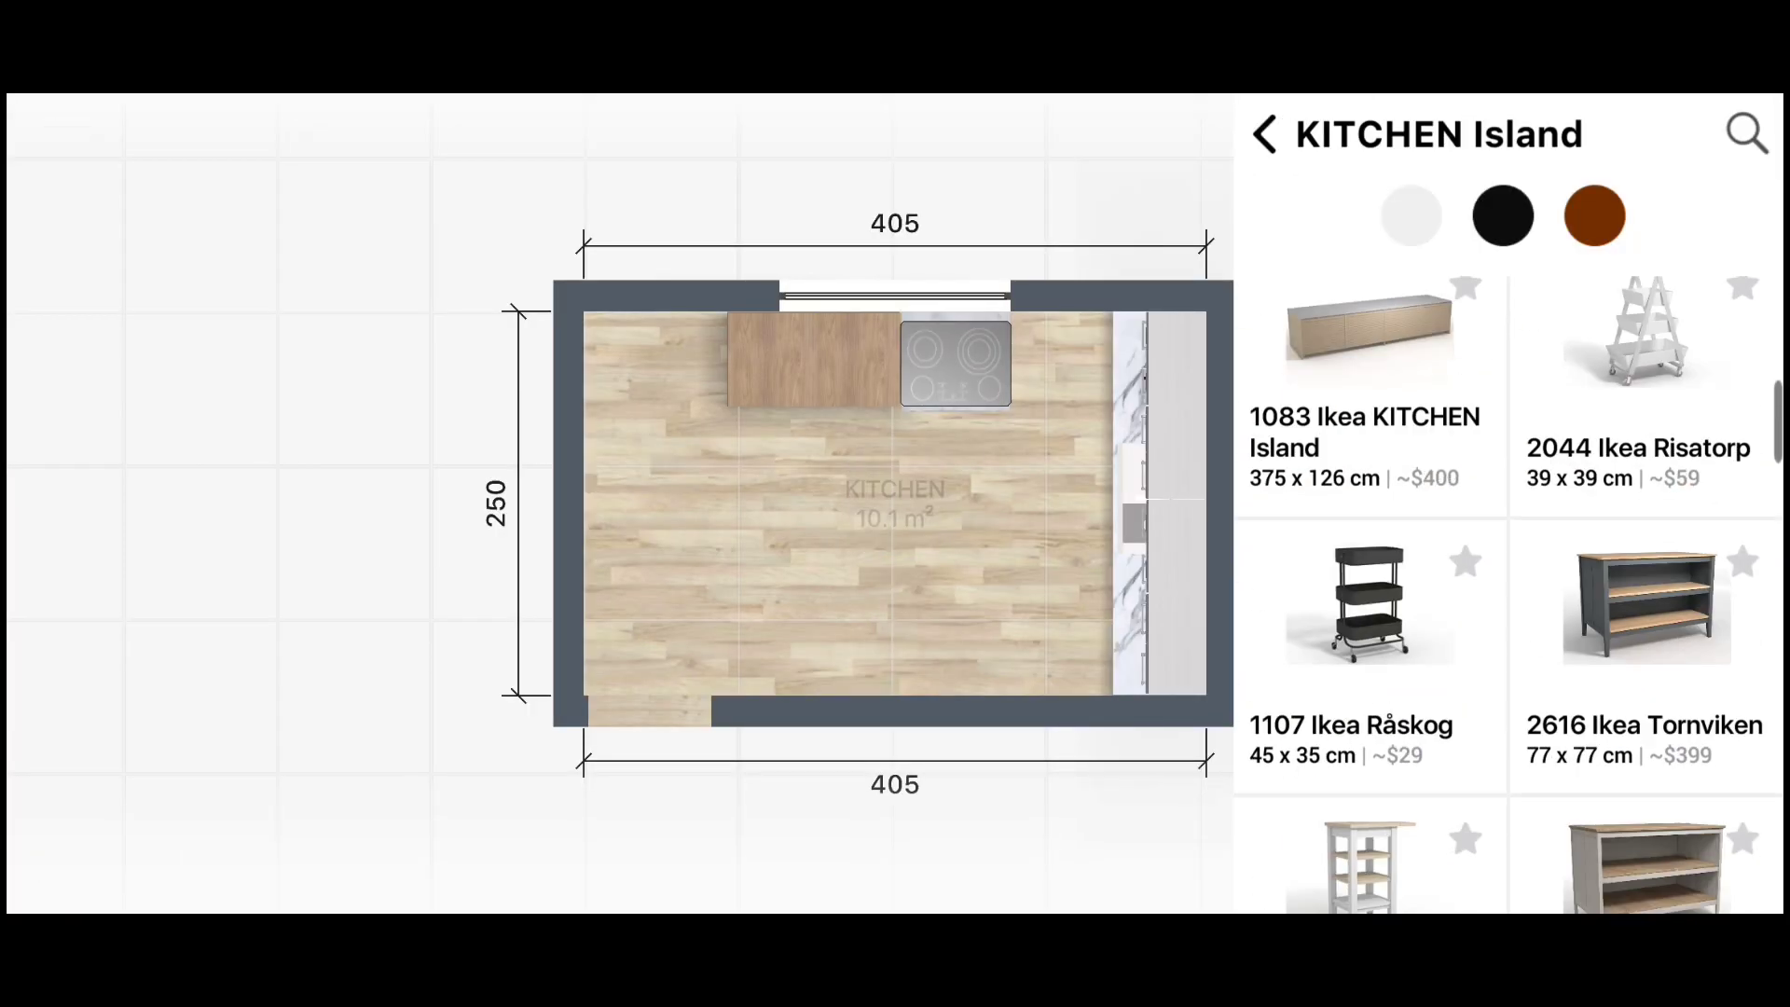
{"action": "scroll", "coordinate": [1509, 596], "scroll_direction": "down", "scroll_amount": 5}
{"action": "scroll", "coordinate": [1508, 597], "scroll_direction": "down", "scroll_amount": 5}
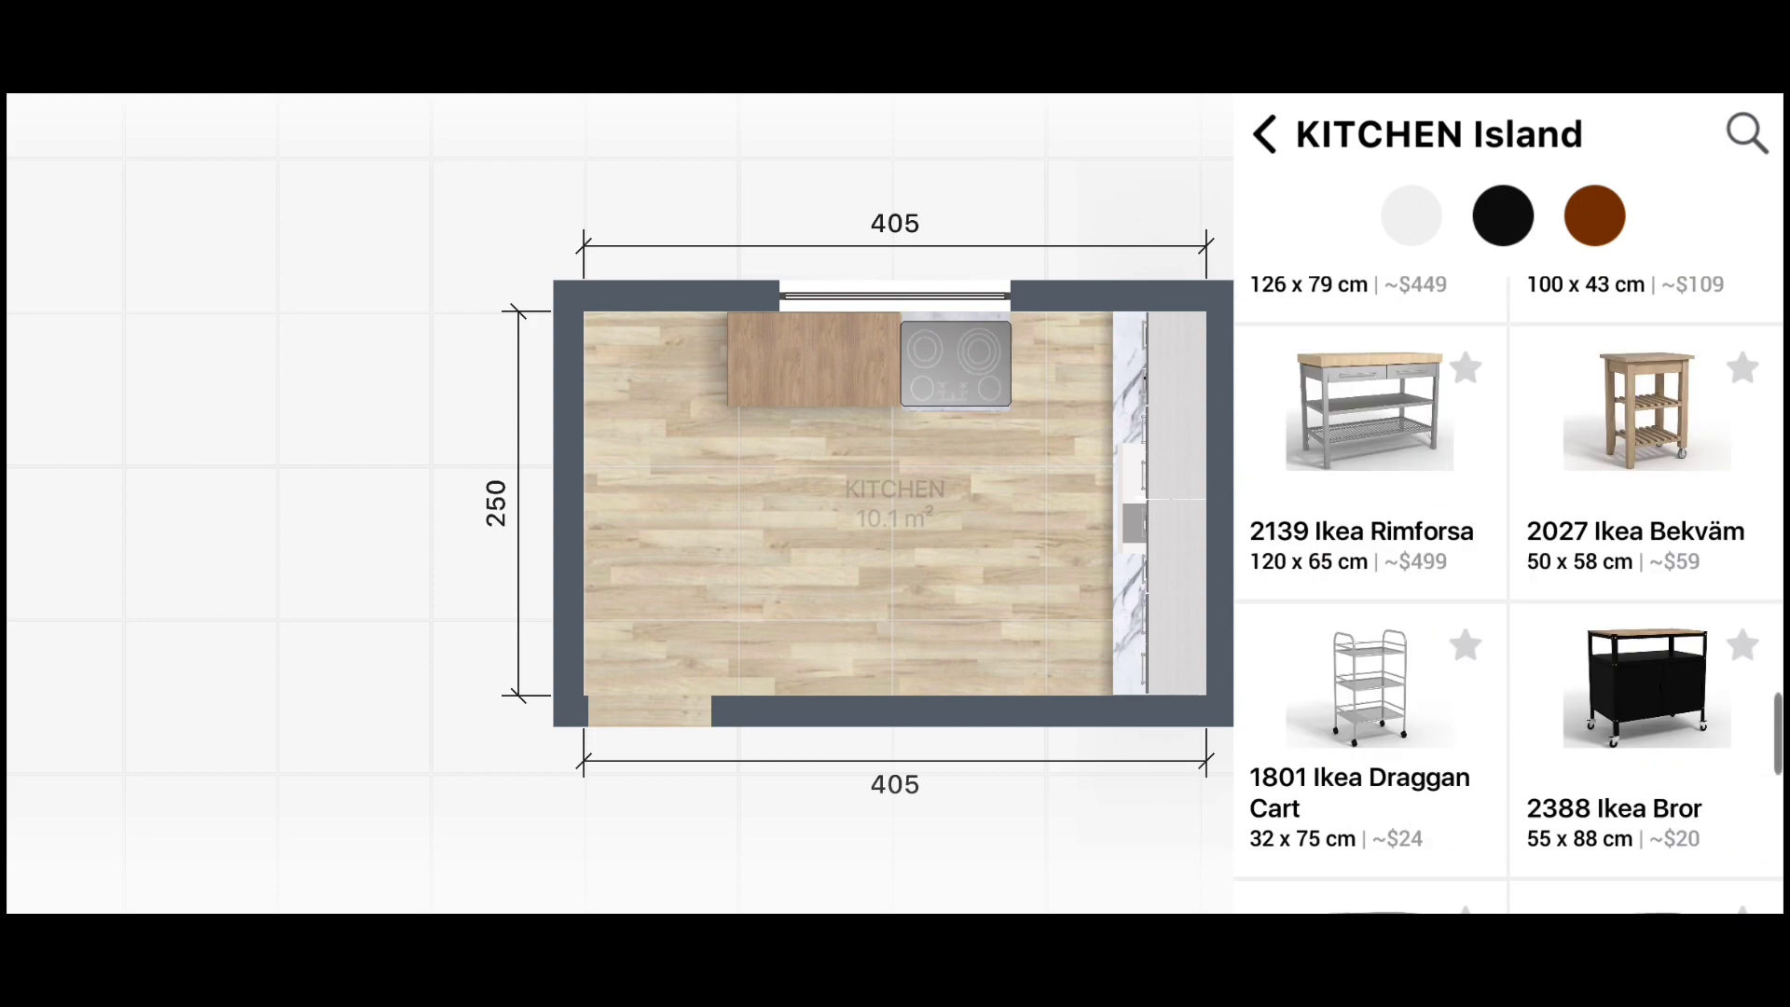
{"action": "left_click", "coordinate": [1265, 134]}
{"action": "scroll", "coordinate": [1508, 560], "scroll_direction": "up", "scroll_amount": 5}
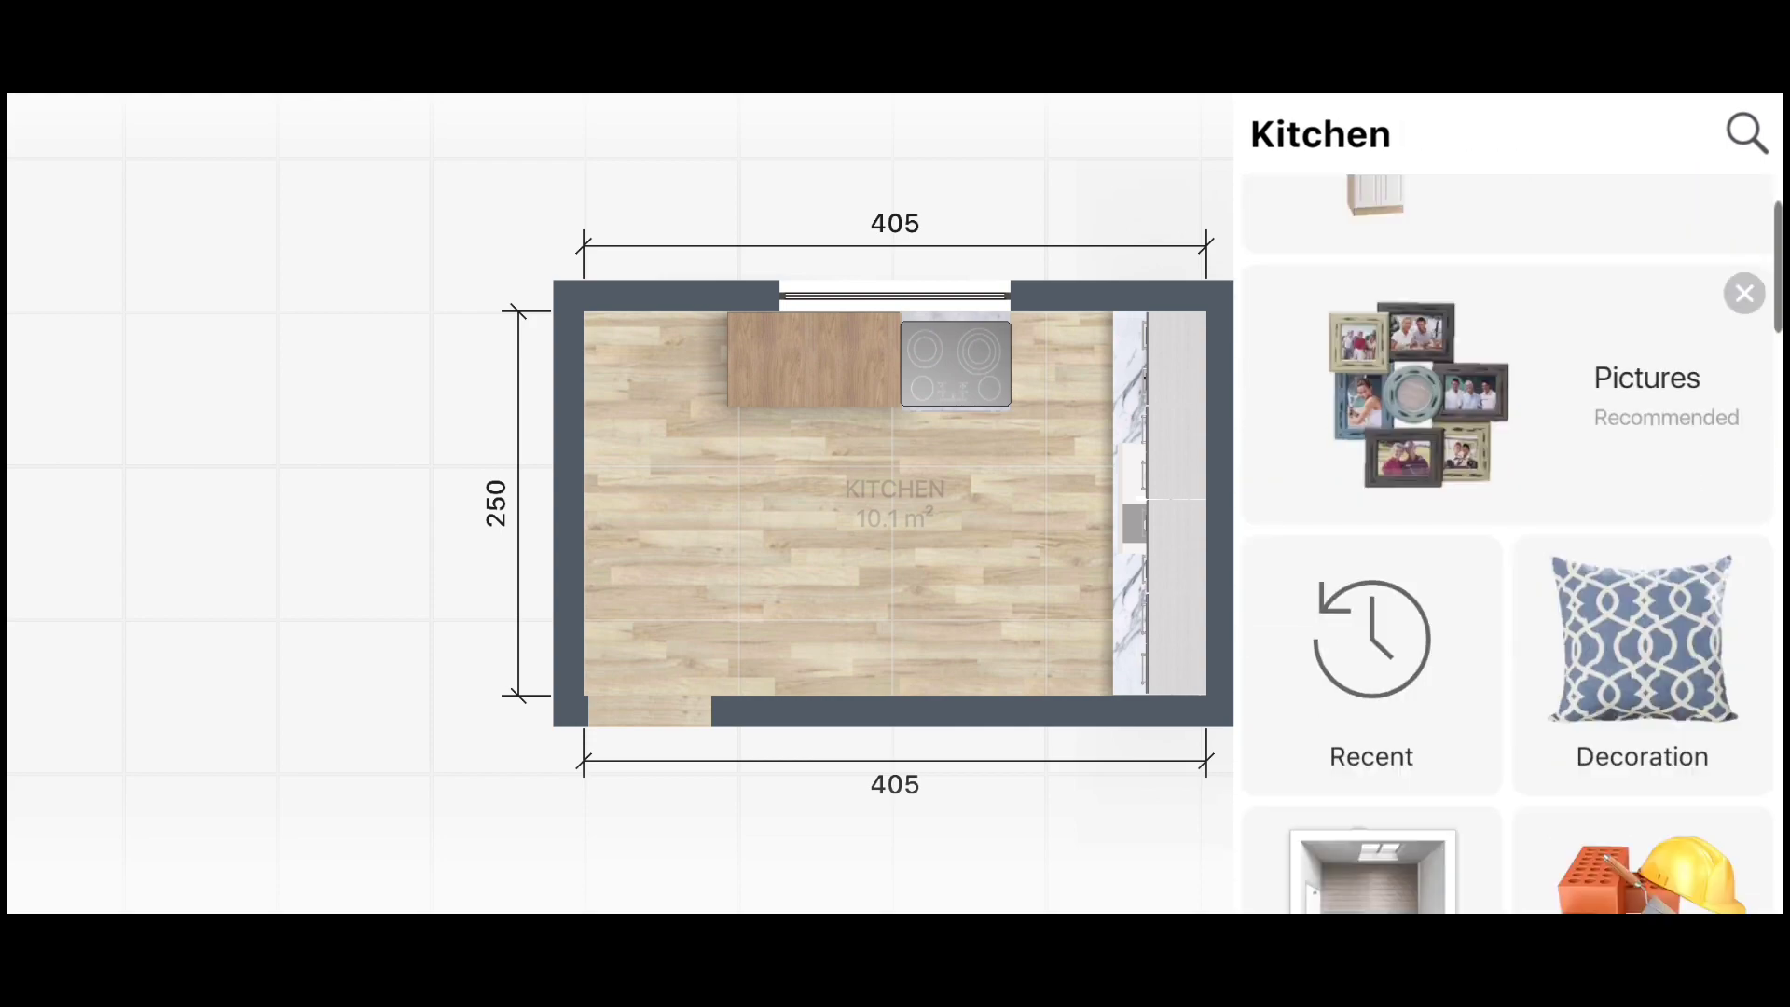
{"action": "scroll", "coordinate": [1509, 541], "scroll_direction": "down", "scroll_amount": 2}
{"action": "scroll", "coordinate": [1508, 541], "scroll_direction": "down", "scroll_amount": 5}
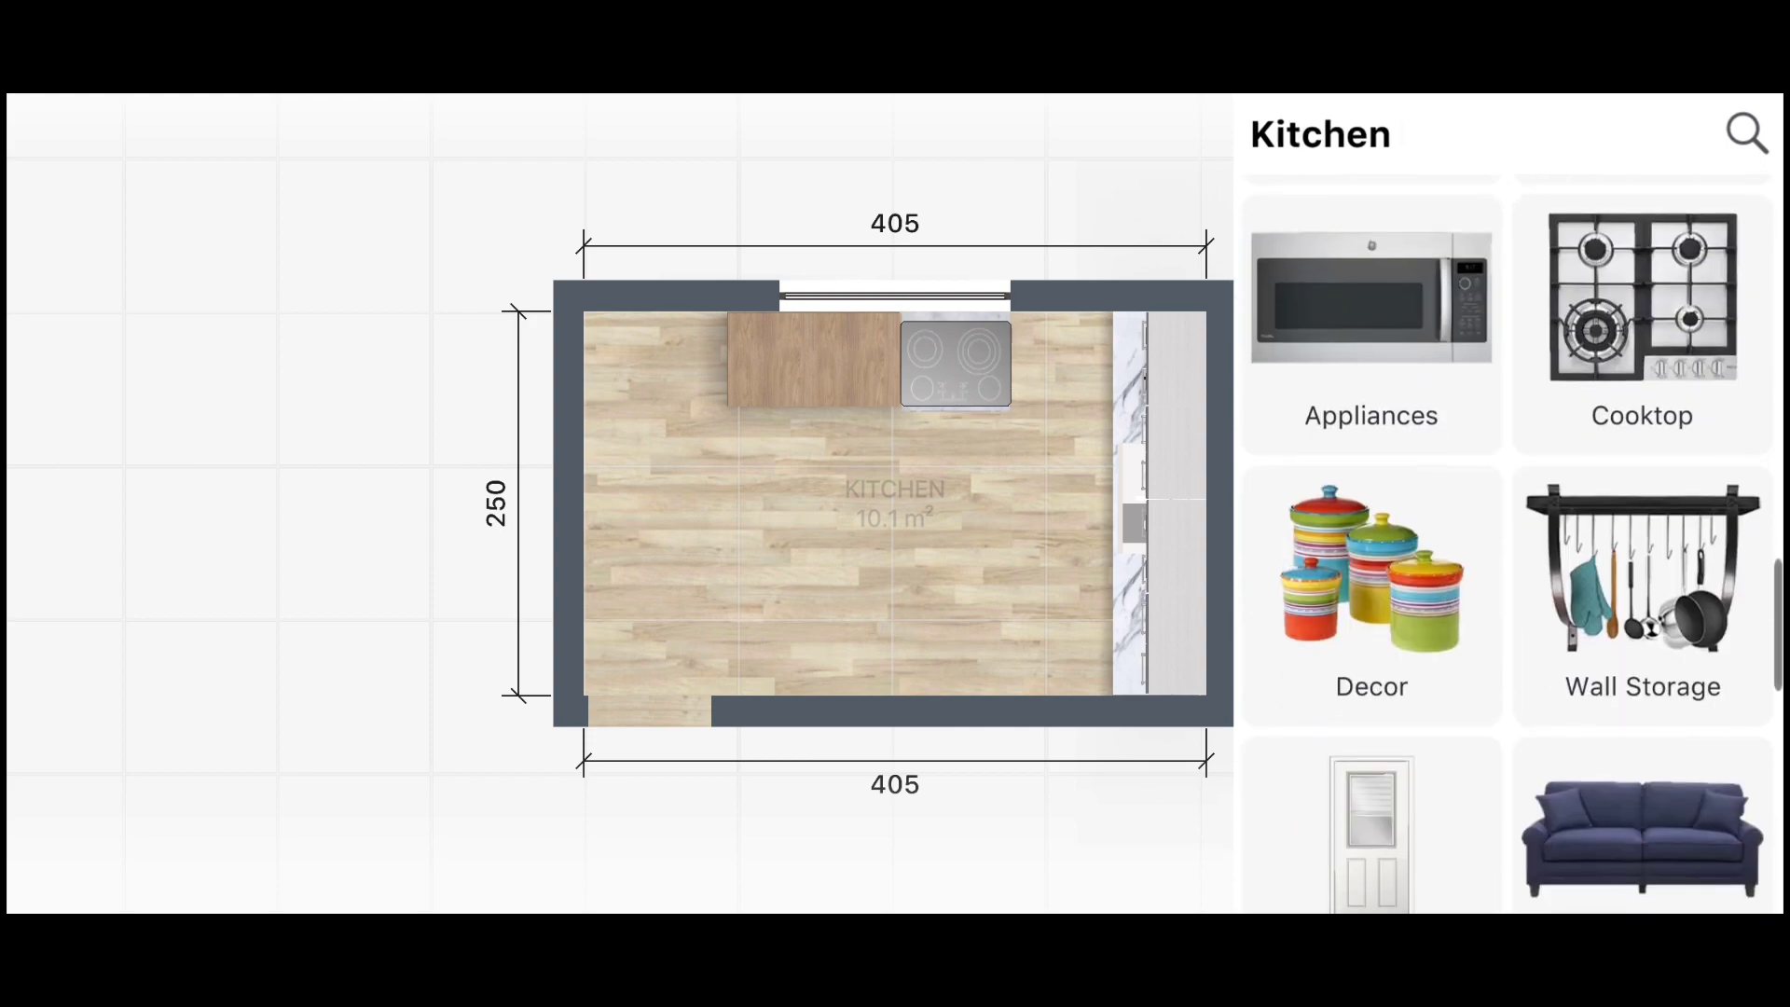
{"action": "left_click", "coordinate": [1642, 616]}
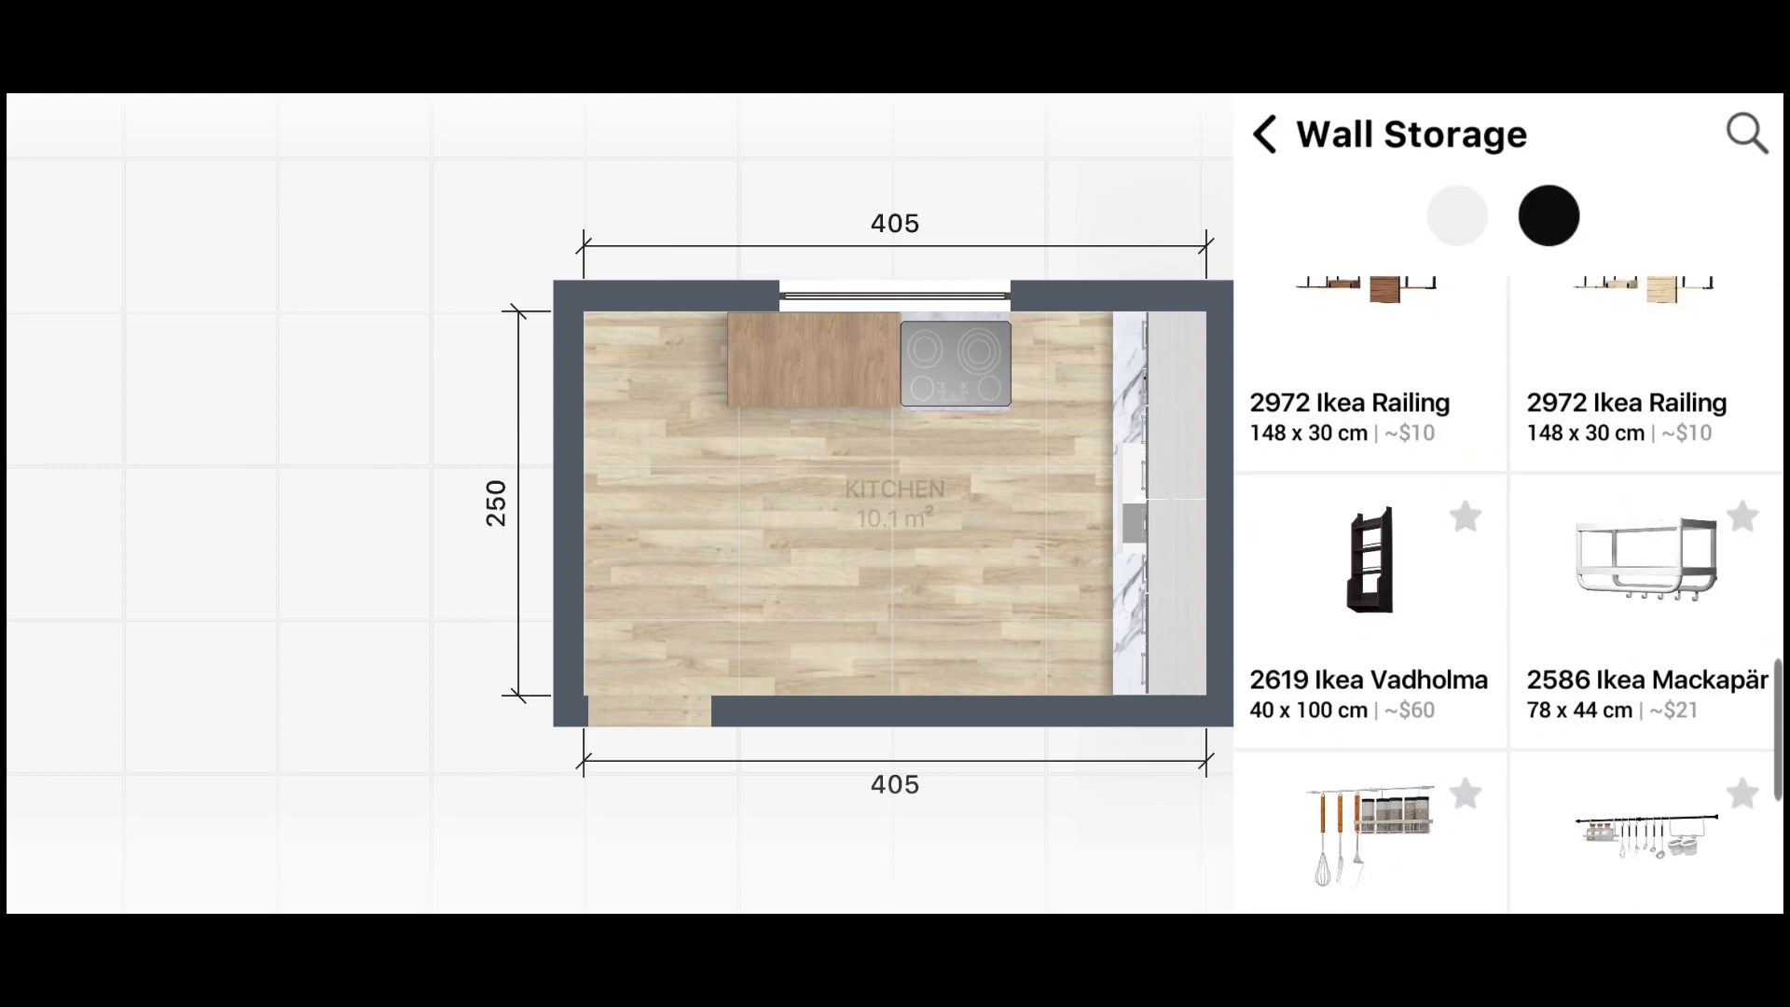
{"action": "left_click", "coordinate": [1642, 541]}
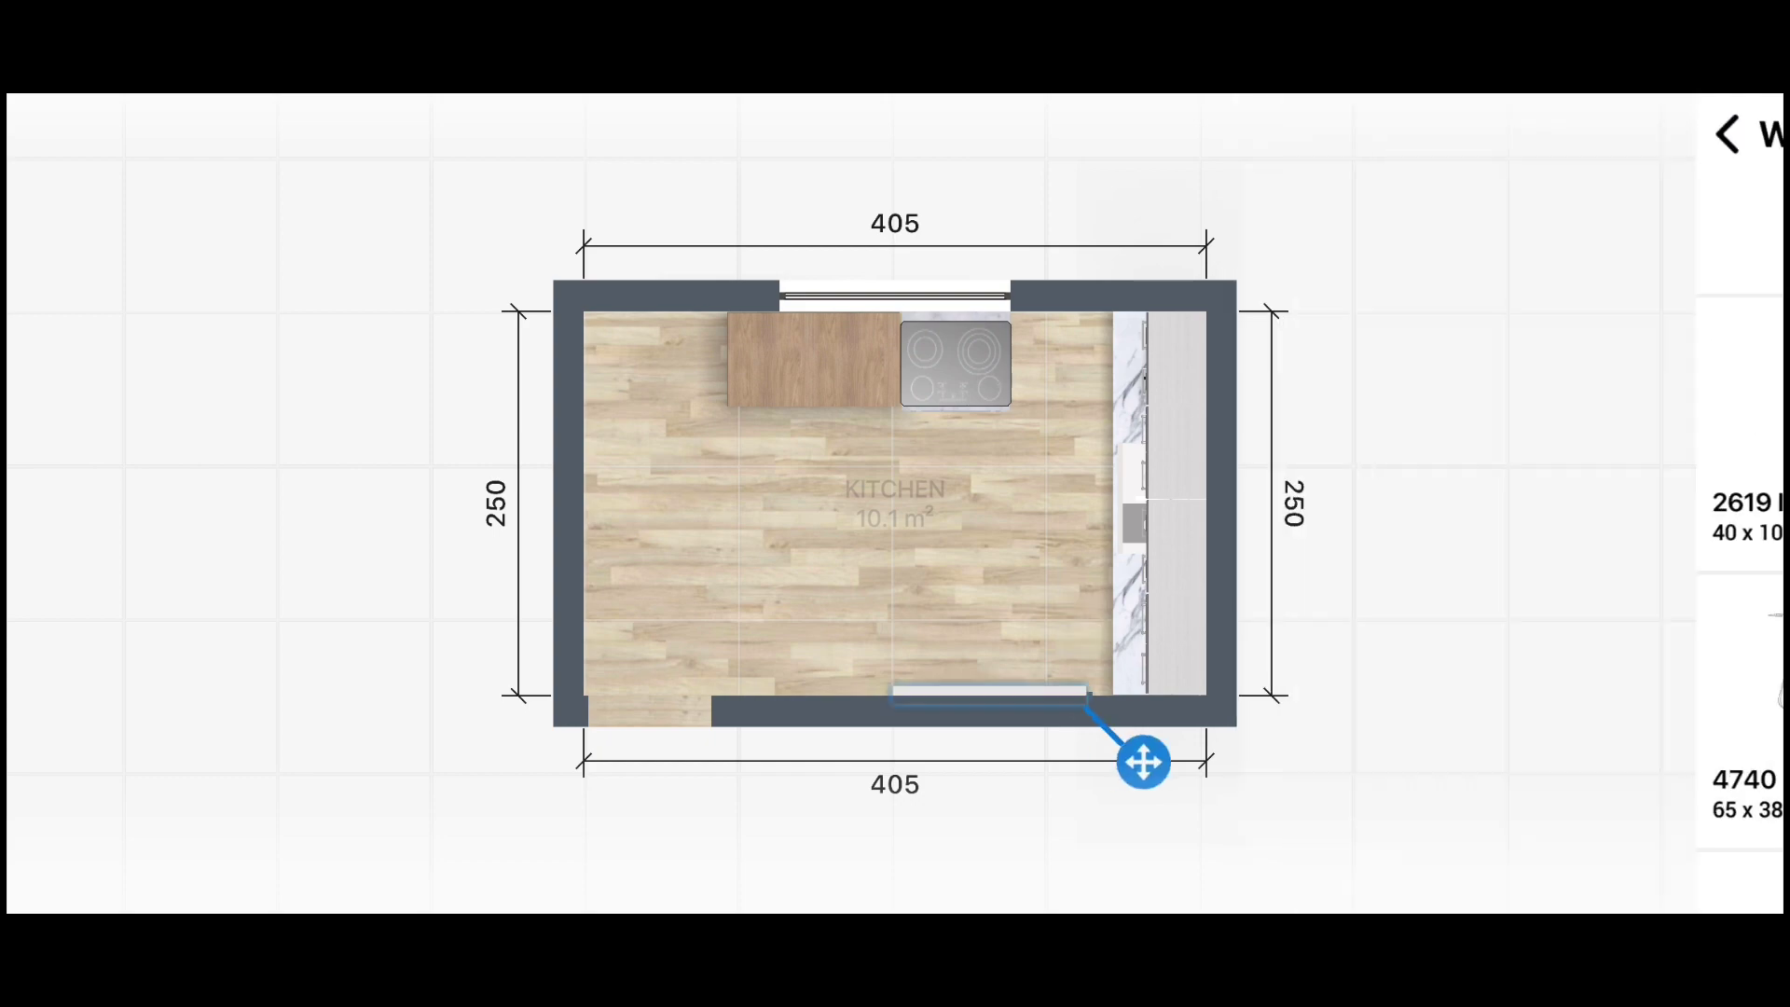
Add a black bin to the kitchen plan
{"action": "scroll", "coordinate": [1509, 559], "scroll_direction": "down", "scroll_amount": 3}
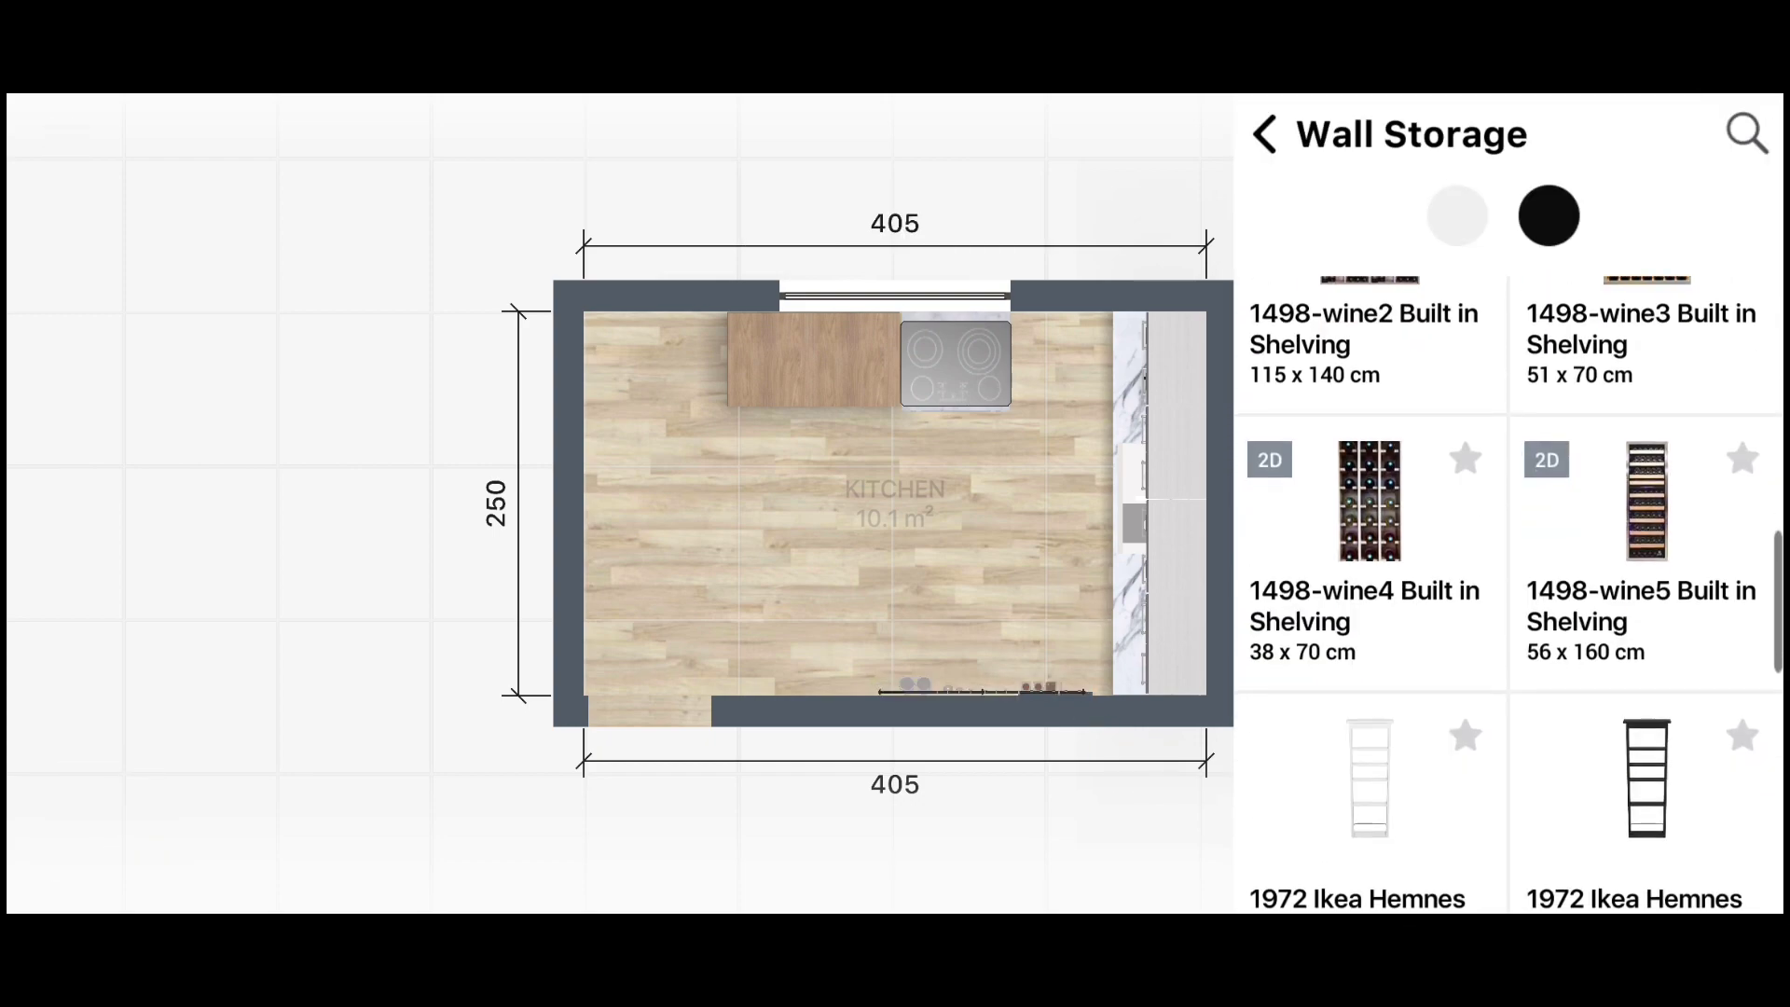
{"action": "left_click", "coordinate": [1264, 133]}
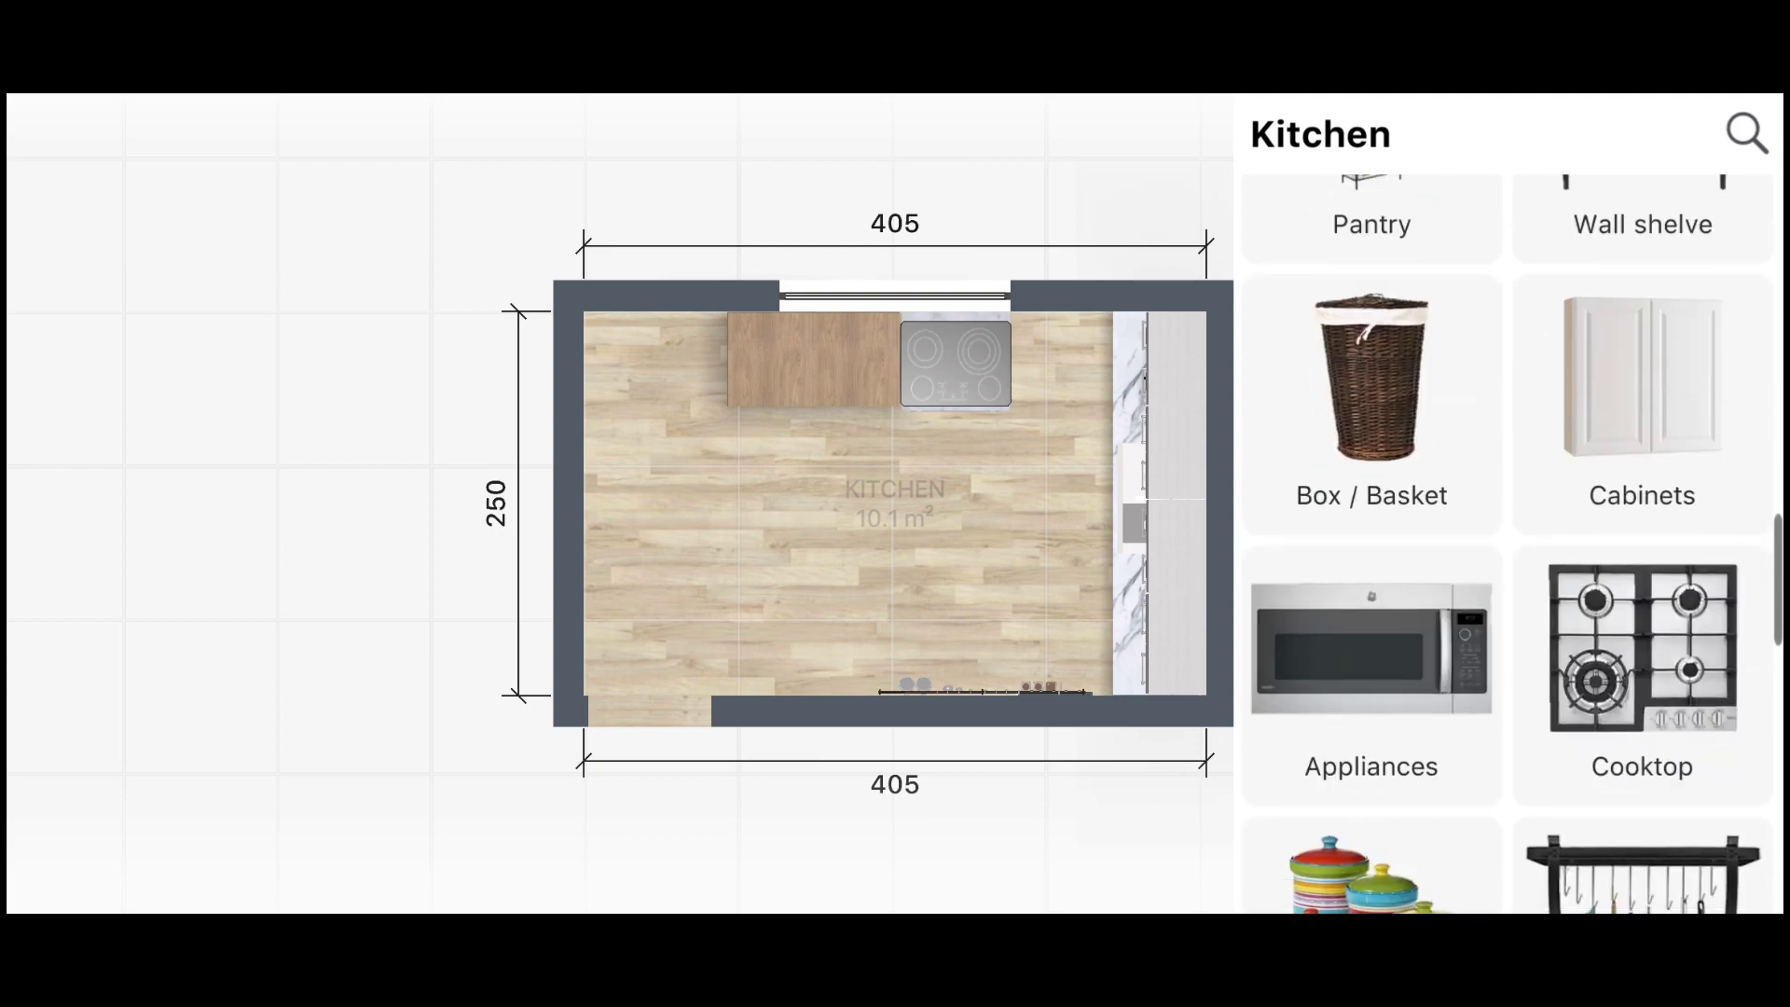
{"action": "left_click", "coordinate": [1646, 294]}
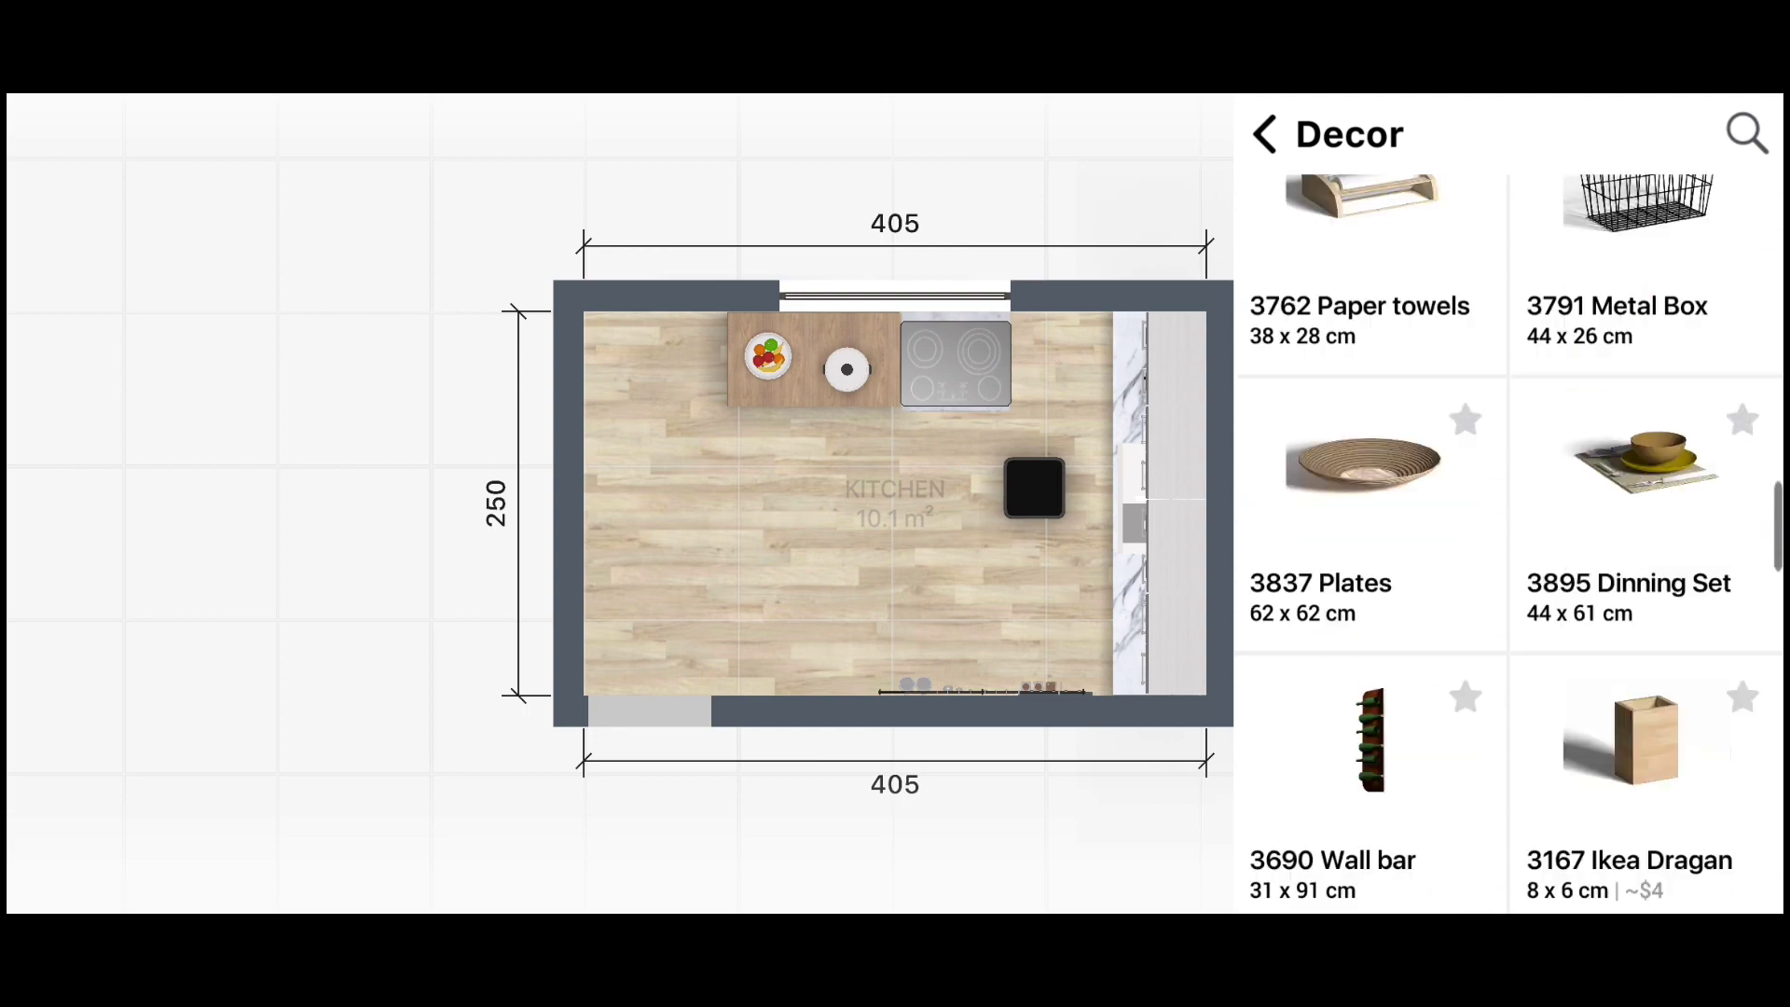
Add a side-by-side fridge from the Refrigerators category
{"action": "scroll", "coordinate": [1508, 544], "scroll_direction": "up", "scroll_amount": 5}
{"action": "scroll", "coordinate": [1509, 543], "scroll_direction": "up", "scroll_amount": 3}
{"action": "left_click", "coordinate": [1264, 134]}
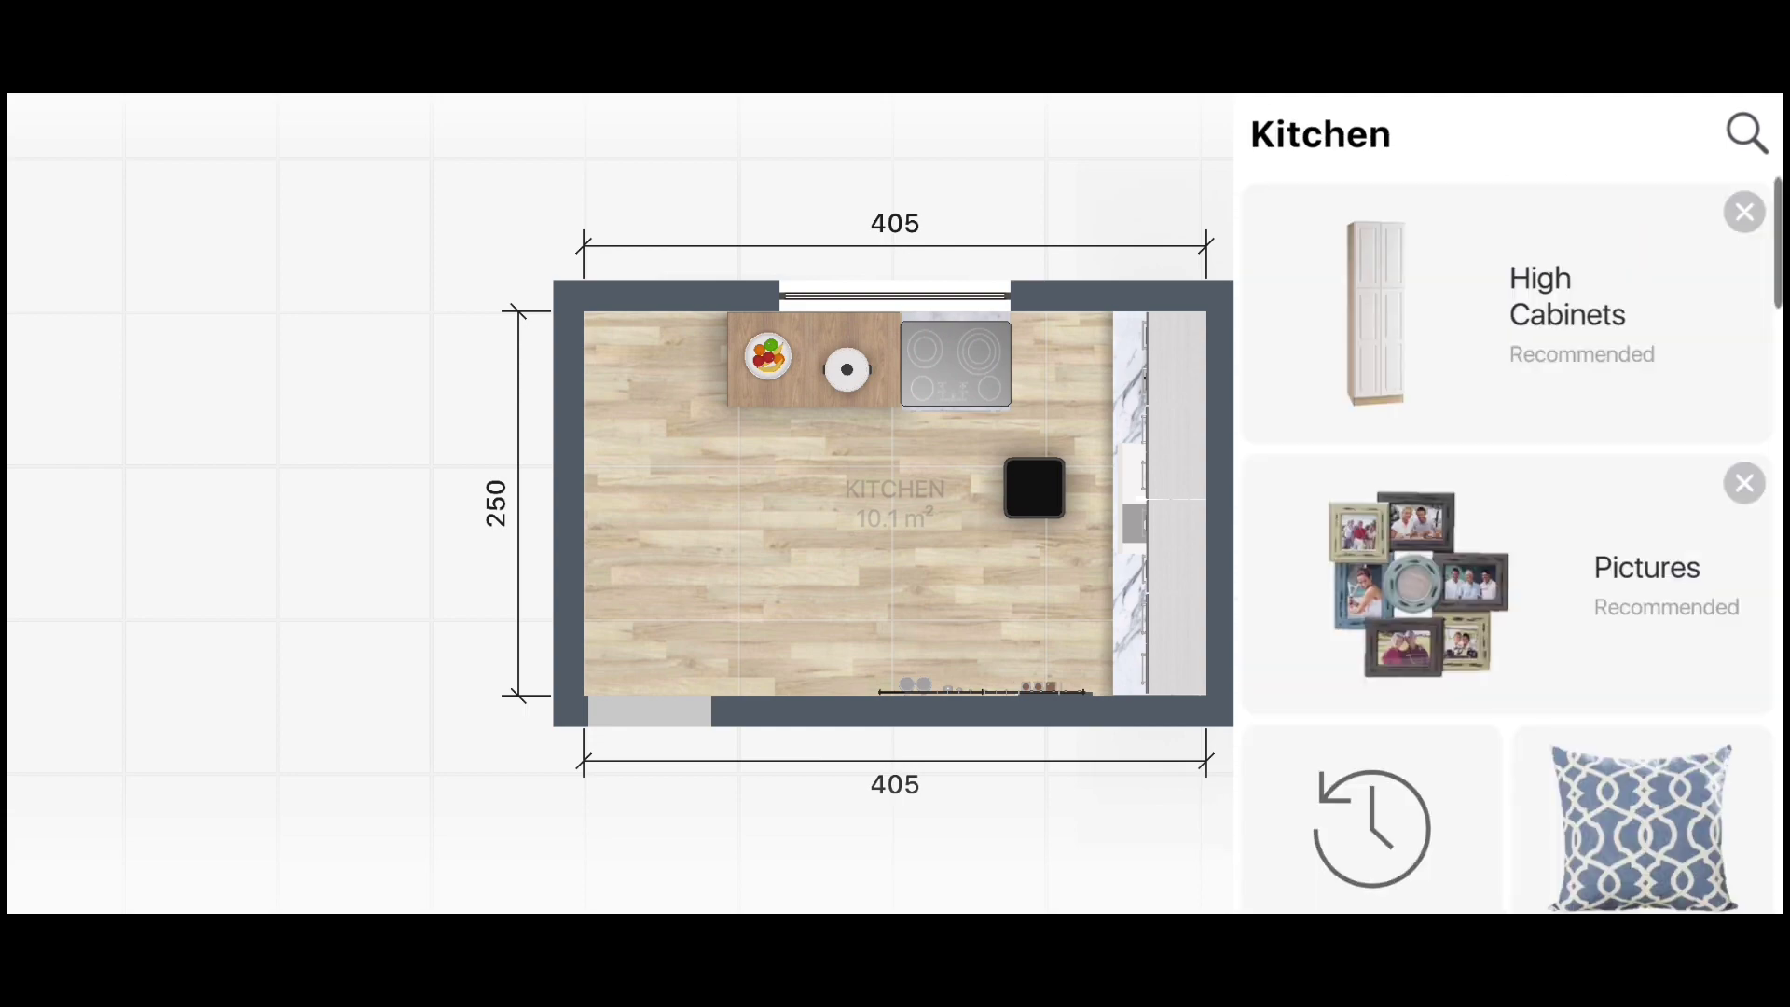
{"action": "scroll", "coordinate": [1509, 544], "scroll_direction": "down", "scroll_amount": 5}
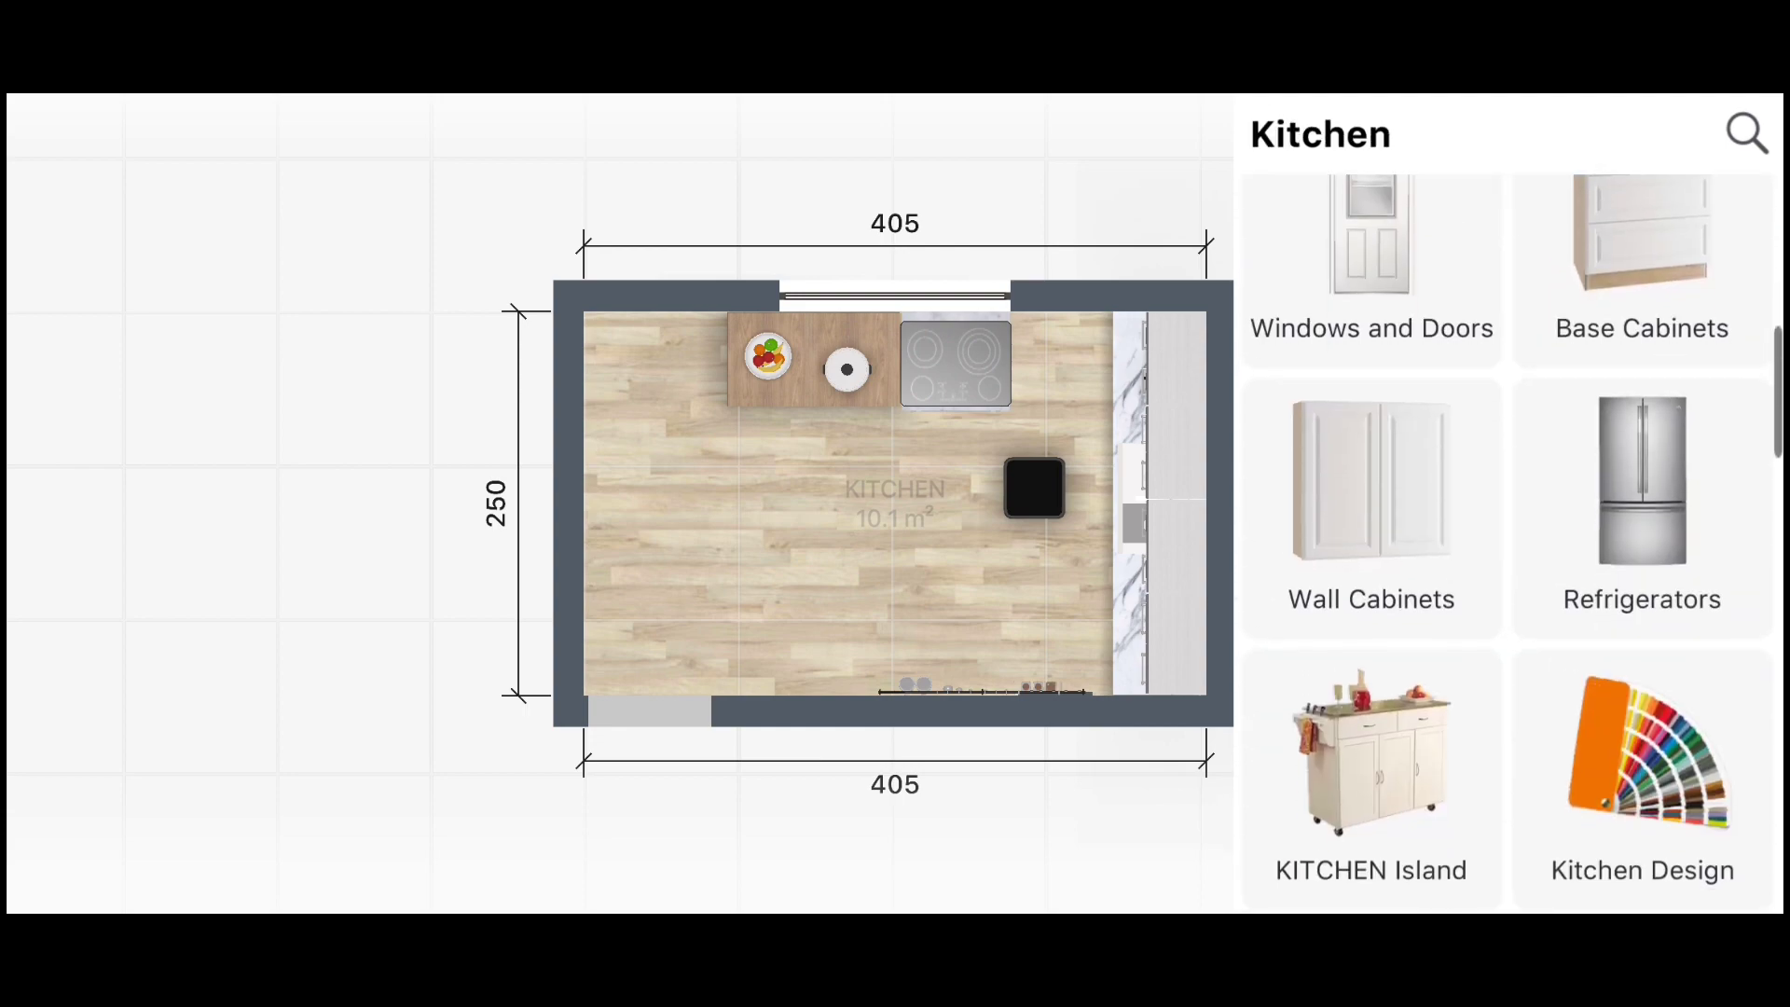
{"action": "left_click", "coordinate": [1642, 494]}
{"action": "scroll", "coordinate": [1508, 544], "scroll_direction": "down", "scroll_amount": 3}
{"action": "left_click", "coordinate": [1371, 440]}
In 3D, hang the knife rack above the sink and the utensil rail on the backsplash
{"action": "left_click", "coordinate": [111, 800]}
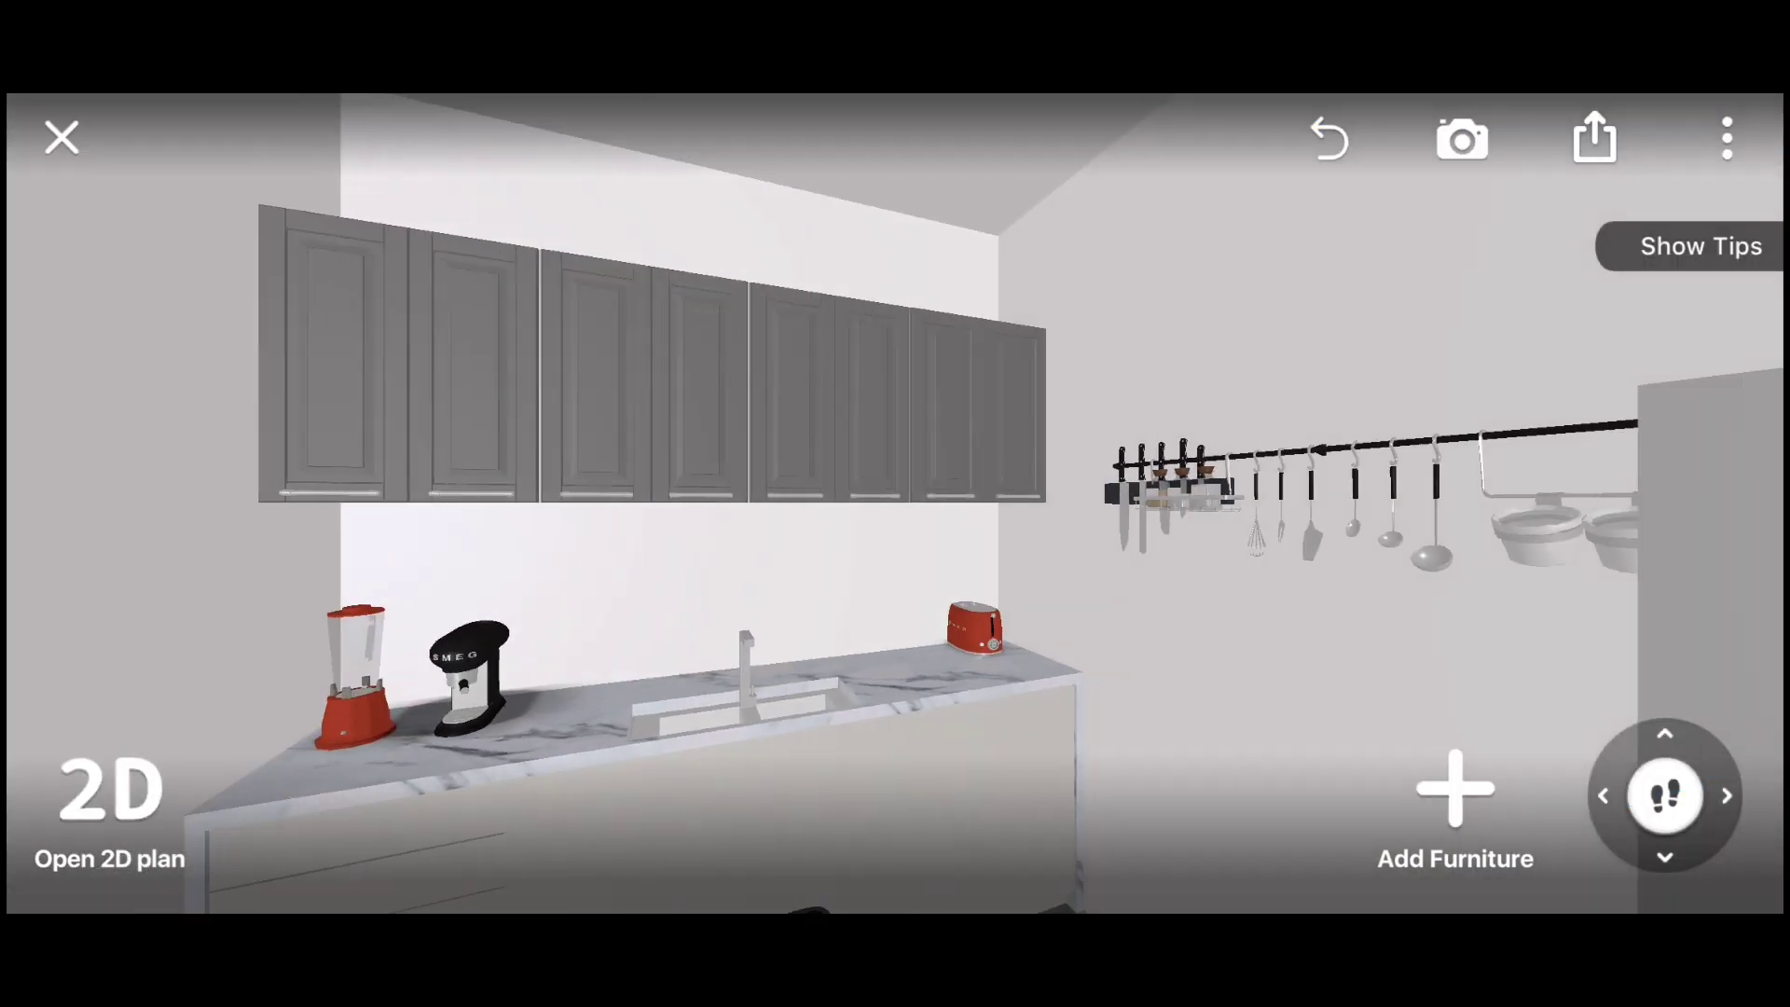
{"action": "left_click", "coordinate": [1426, 490]}
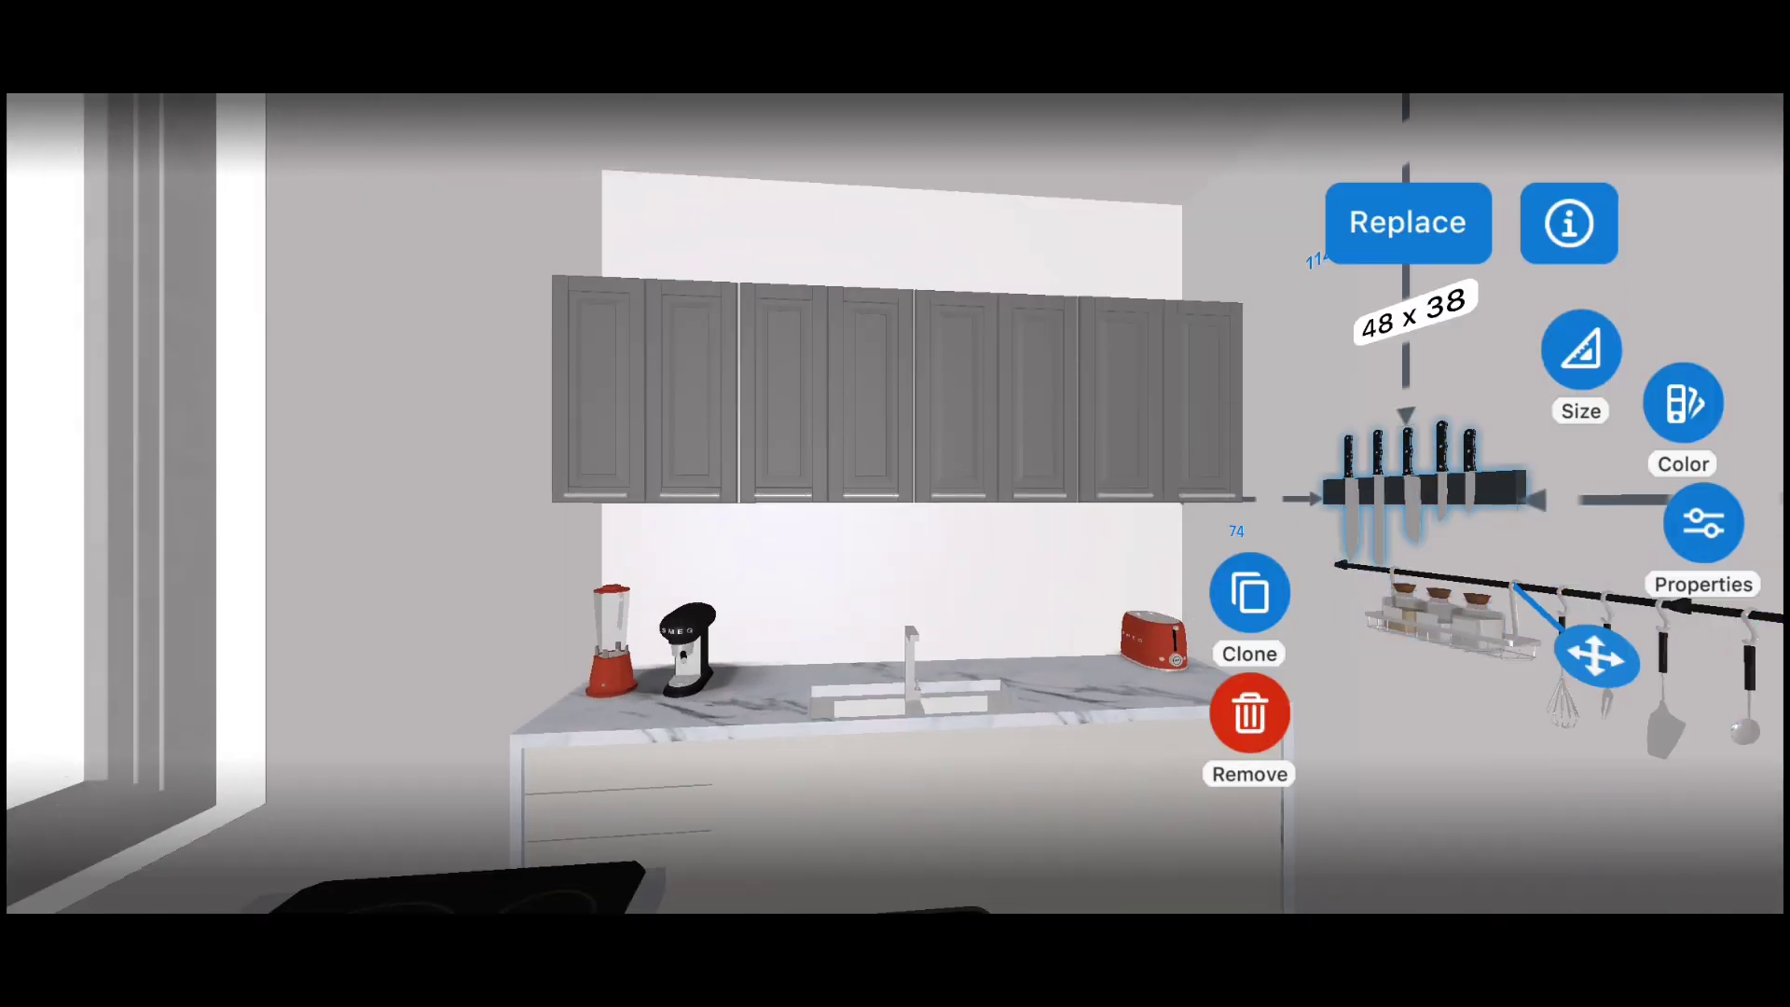
{"action": "left_click_drag", "start_coordinate": [1597, 657], "coordinate": [1142, 671]}
{"action": "left_click_drag", "start_coordinate": [973, 650], "coordinate": [958, 649]}
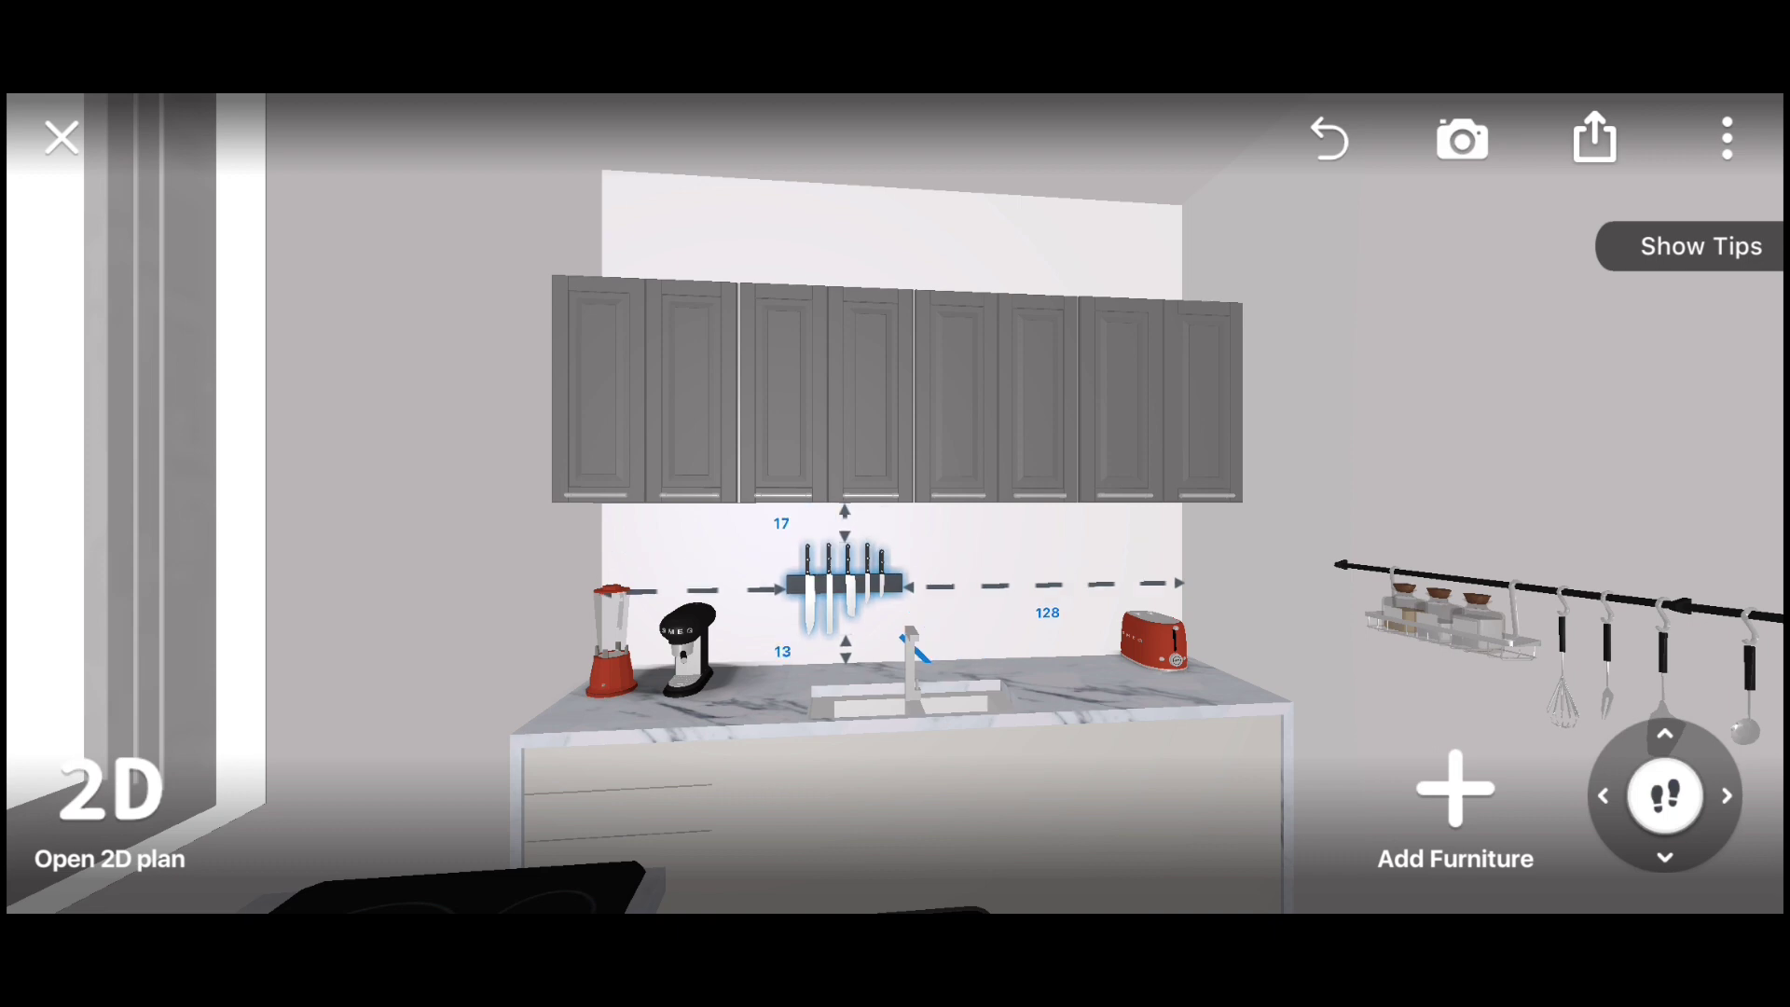
{"action": "left_click_drag", "start_coordinate": [1585, 597], "coordinate": [1034, 573]}
Group the toaster, blender and coffee maker together along the counter
{"action": "left_click", "coordinate": [1153, 642]}
{"action": "left_click_drag", "start_coordinate": [1153, 641], "coordinate": [765, 658]}
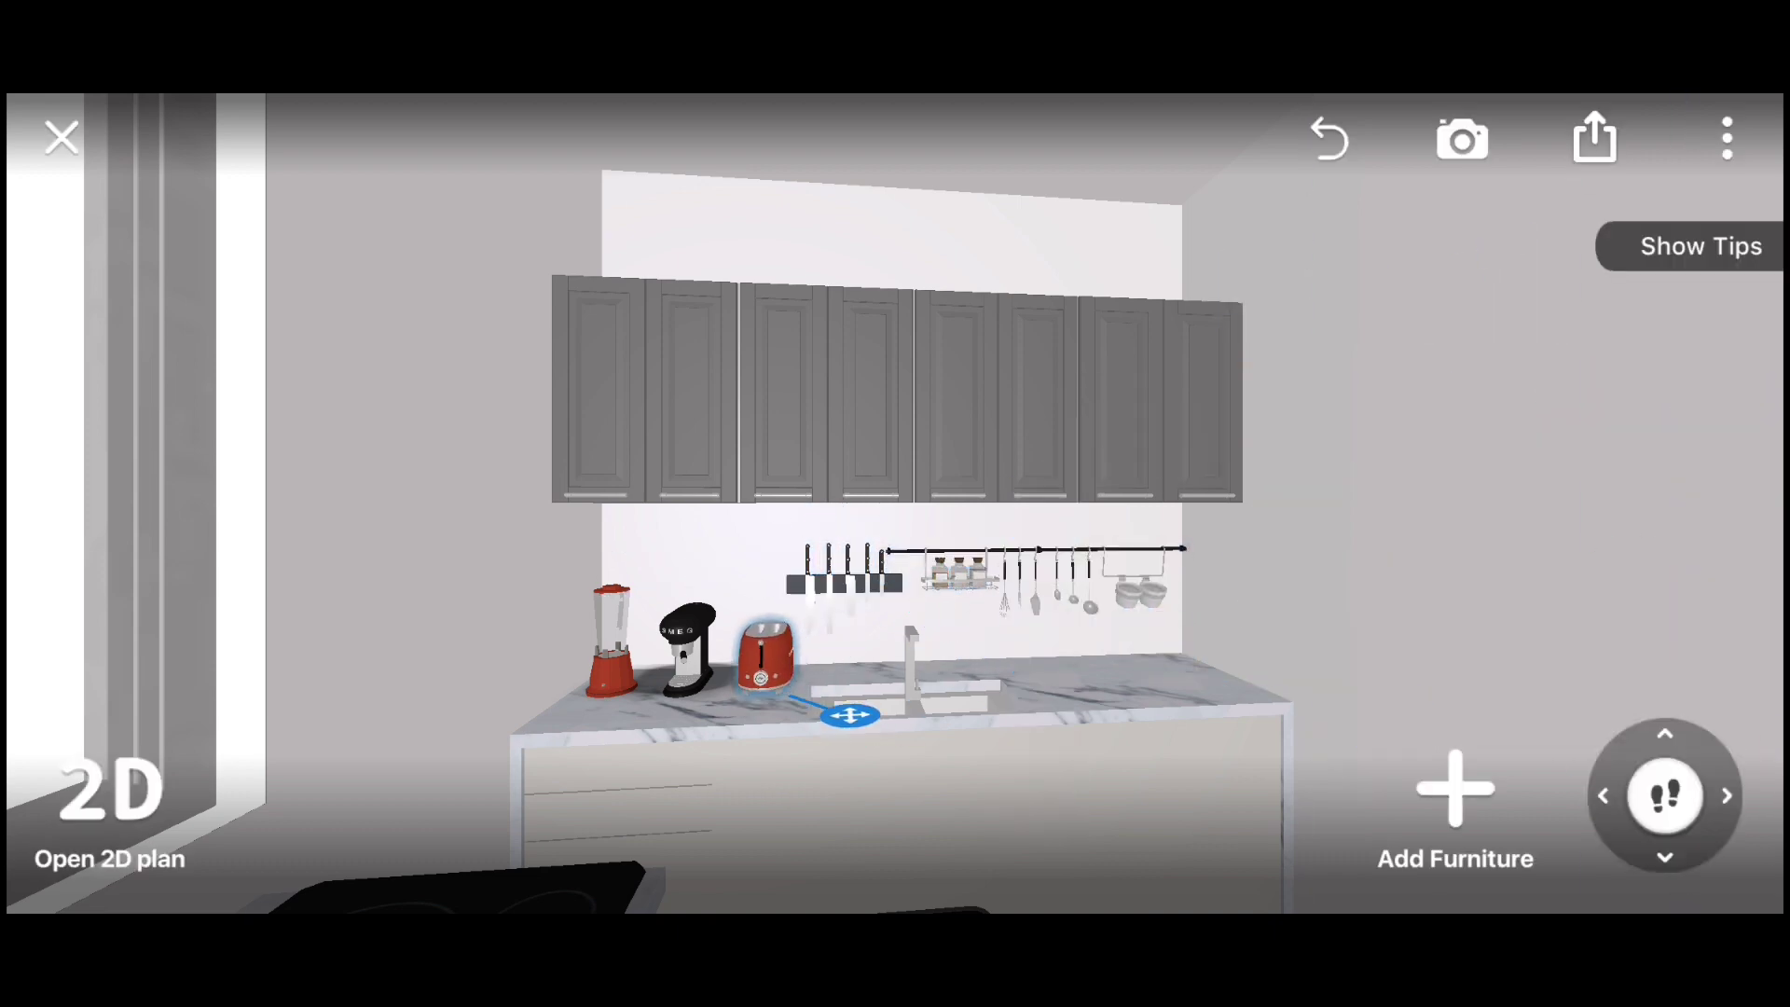
{"action": "left_click_drag", "start_coordinate": [728, 769], "coordinate": [606, 766]}
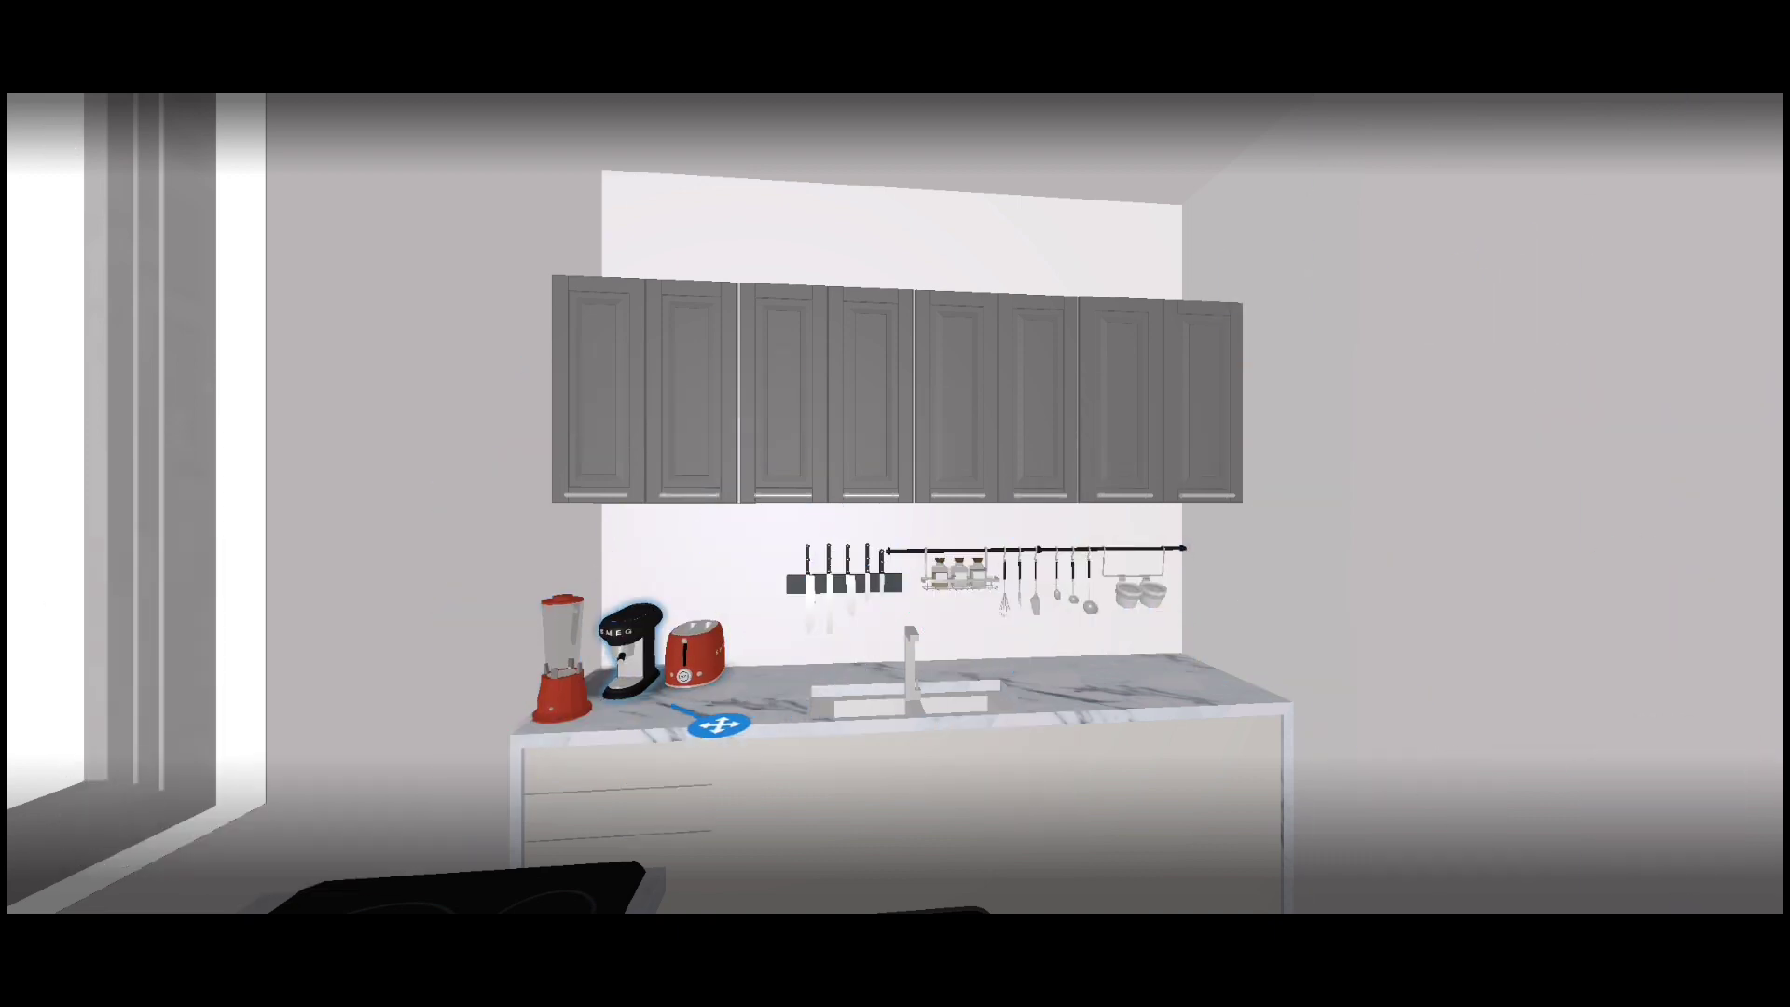
{"action": "left_click", "coordinate": [631, 650]}
{"action": "left_click_drag", "start_coordinate": [876, 676], "coordinate": [780, 719]}
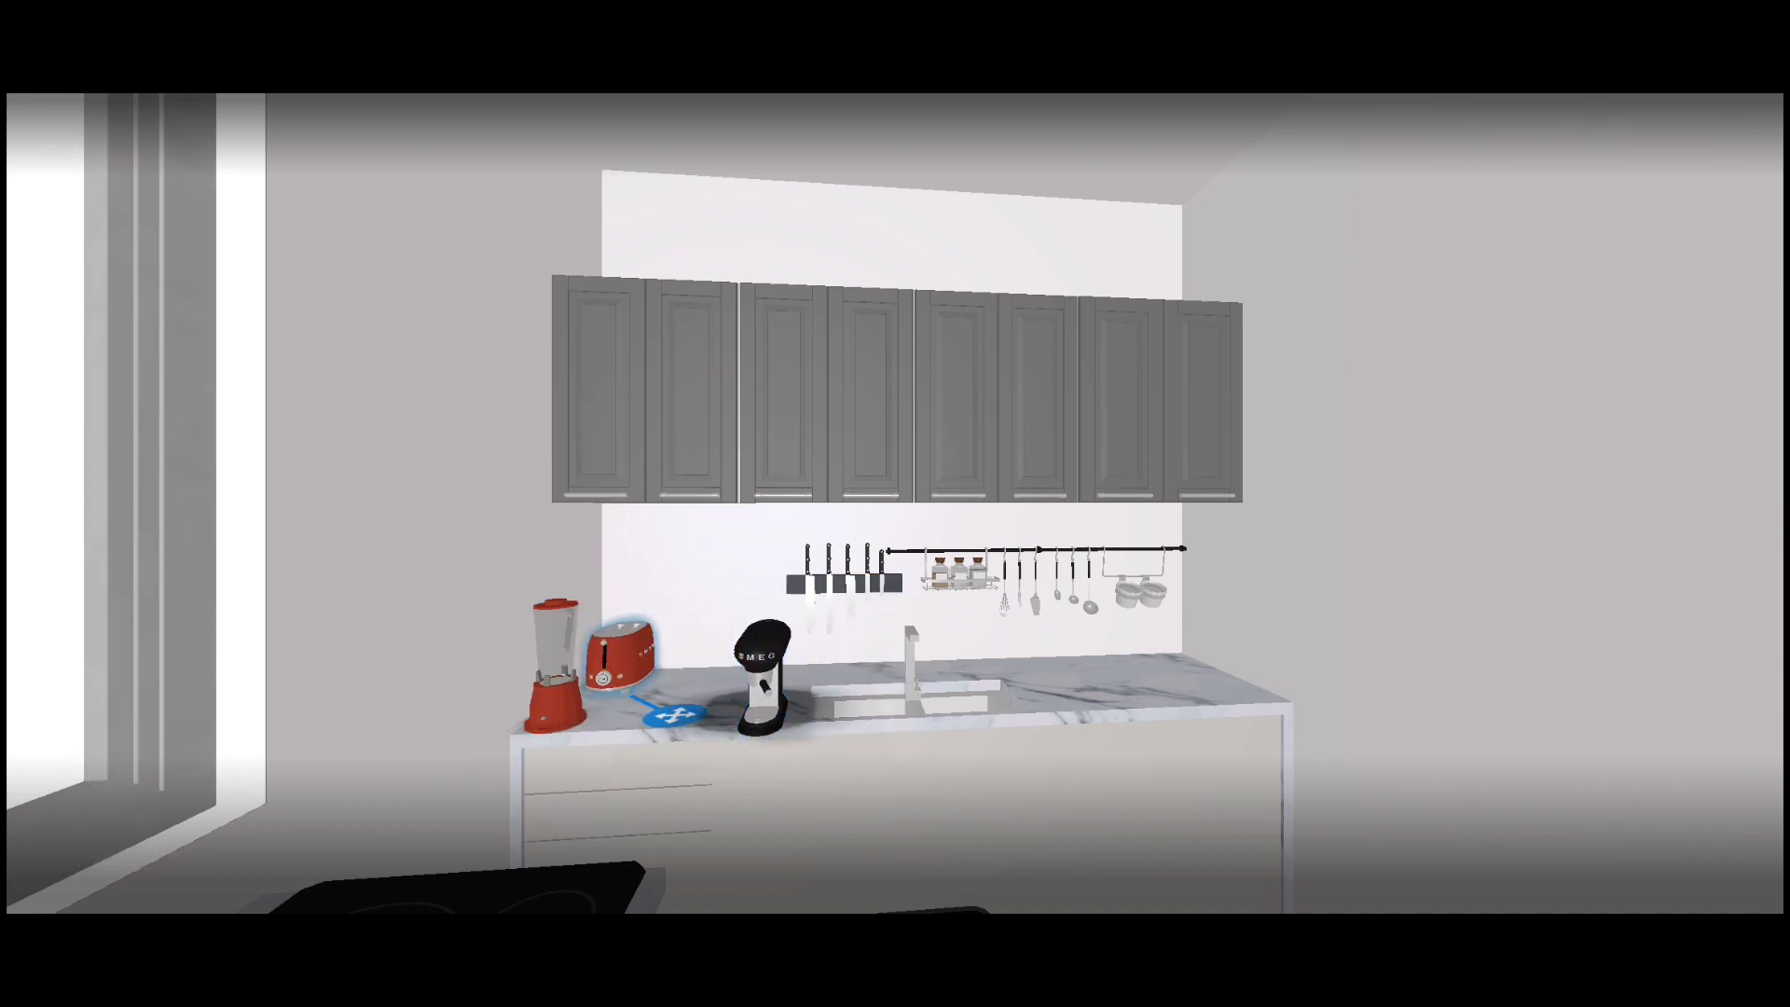
Shift the knife rack left and list the wall storage parts for recolouring
{"action": "mouse_move", "coordinate": [844, 583]}
{"action": "left_mouse_down"}
{"action": "mouse_move", "coordinate": [788, 571]}
{"action": "mouse_move", "coordinate": [807, 585]}
{"action": "left_mouse_up"}
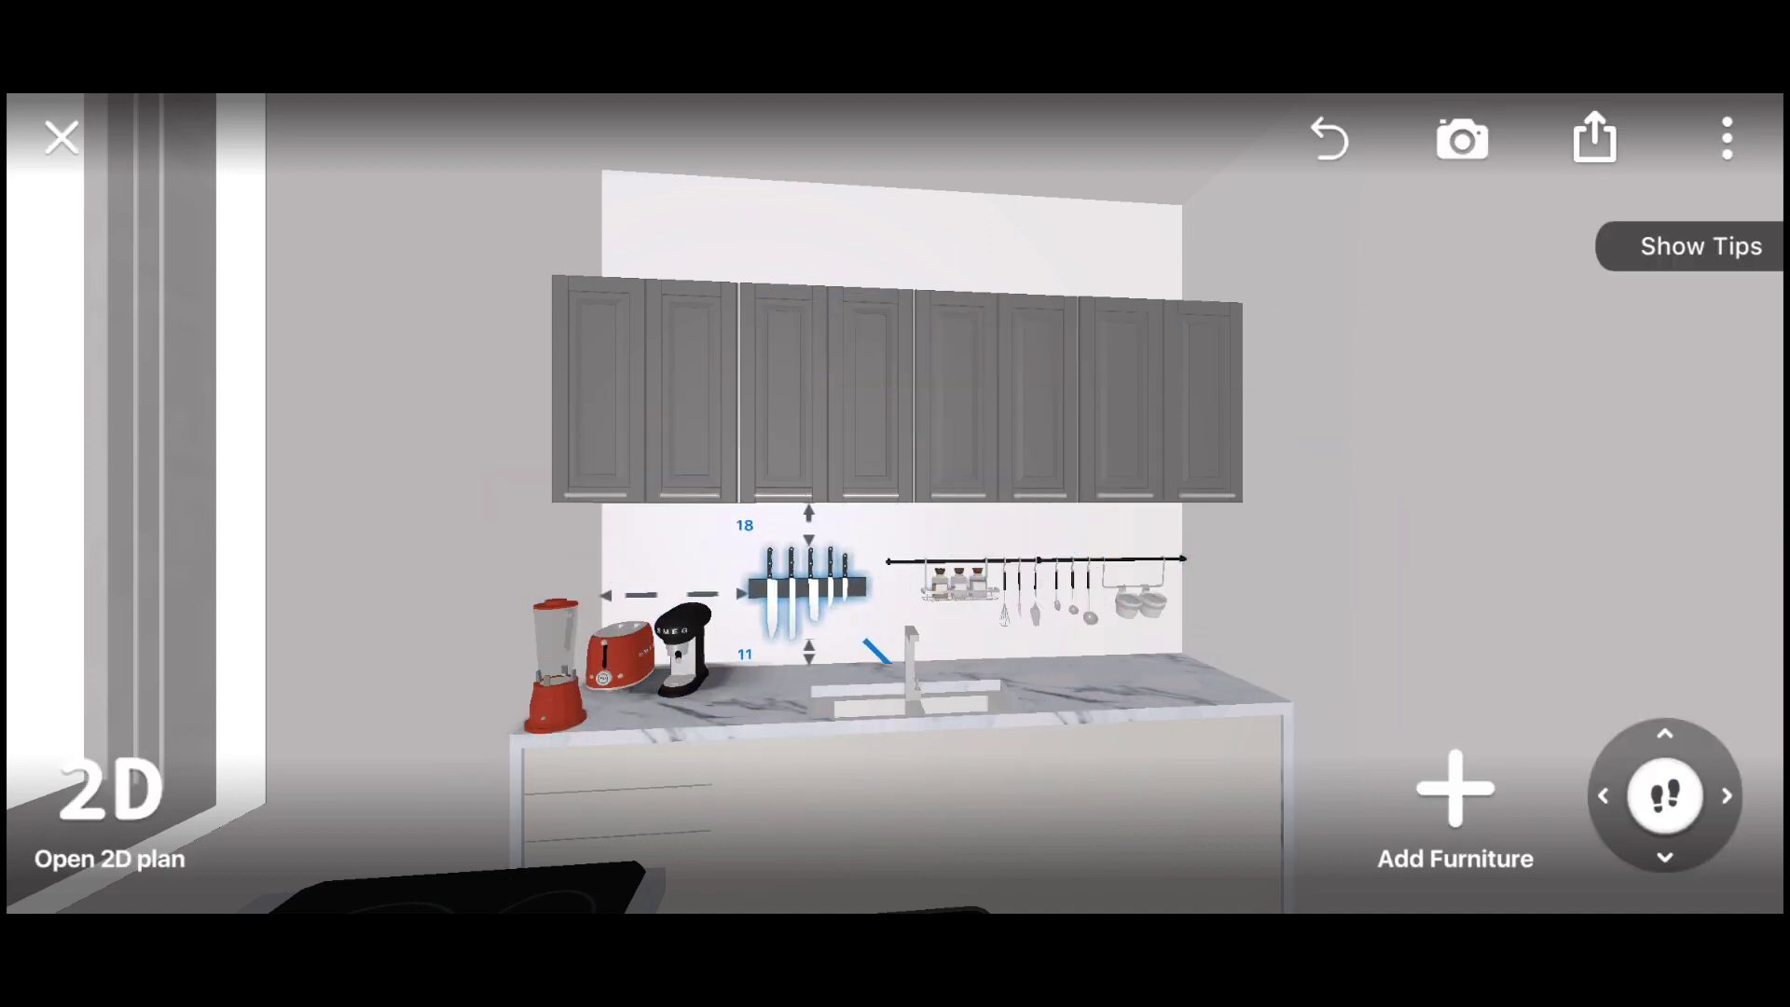
{"action": "left_click", "coordinate": [815, 192]}
{"action": "left_click", "coordinate": [791, 827]}
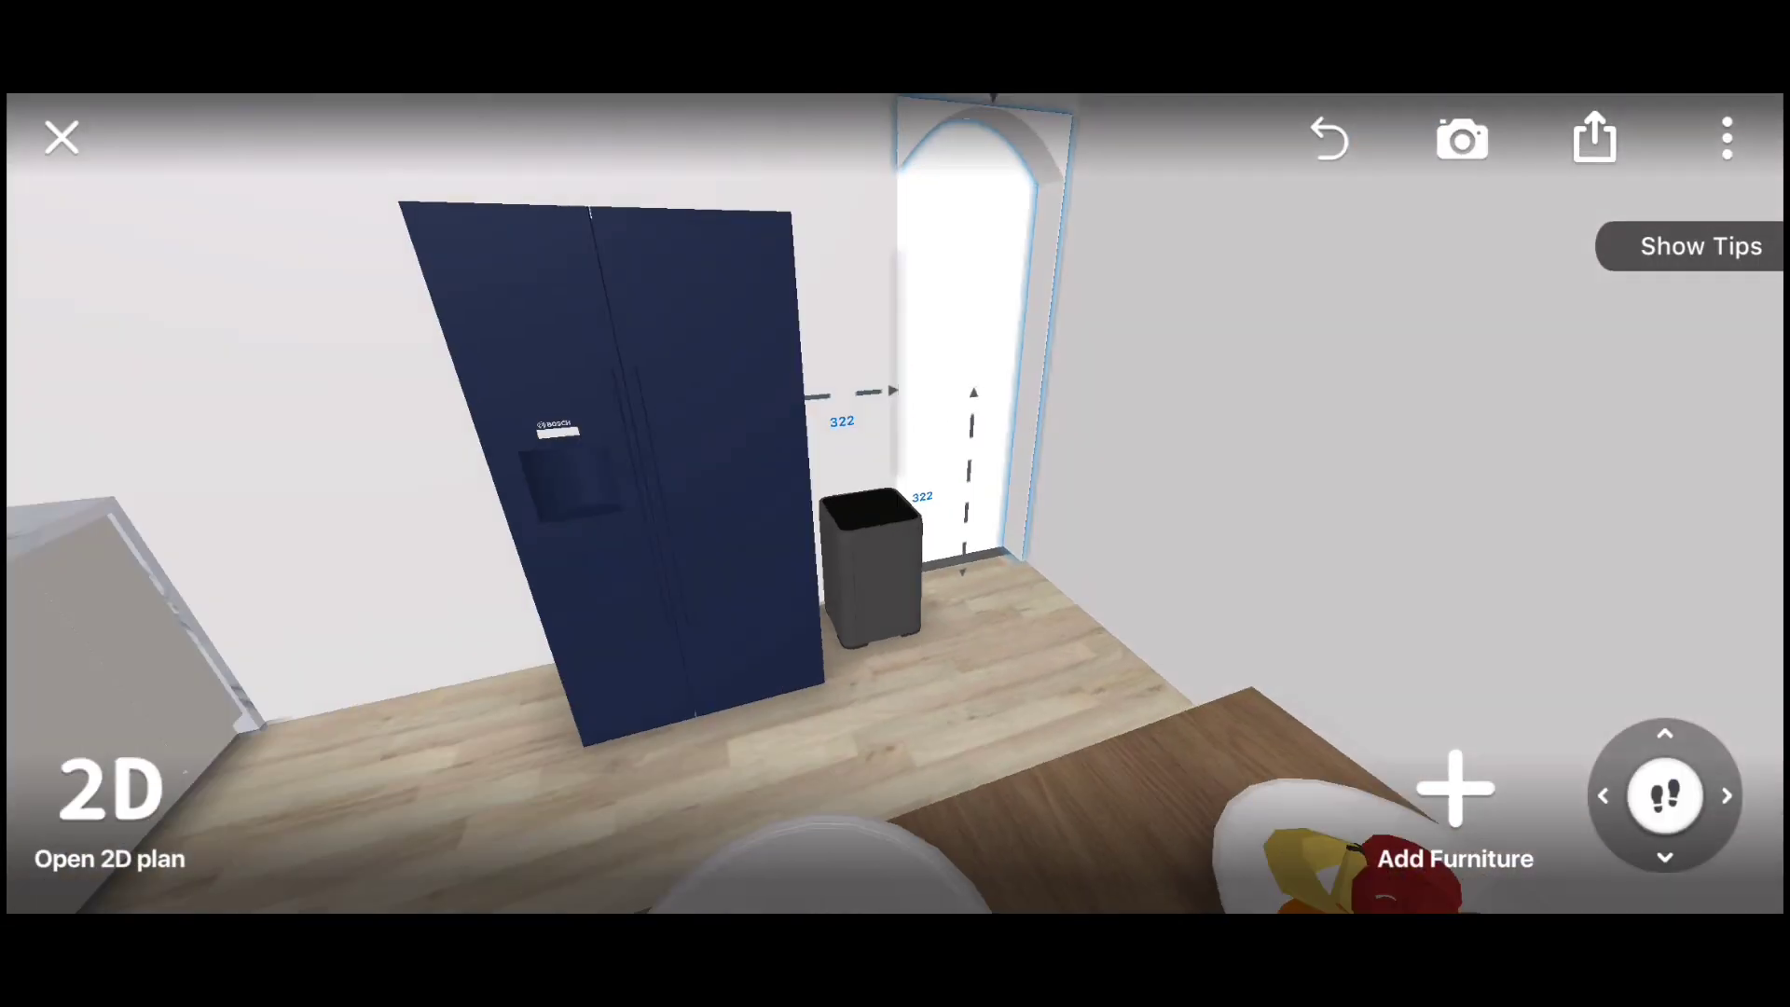
Check the bin's size beside the fridge, then recolour the whole bin from black to white
{"action": "left_click", "coordinate": [1019, 588]}
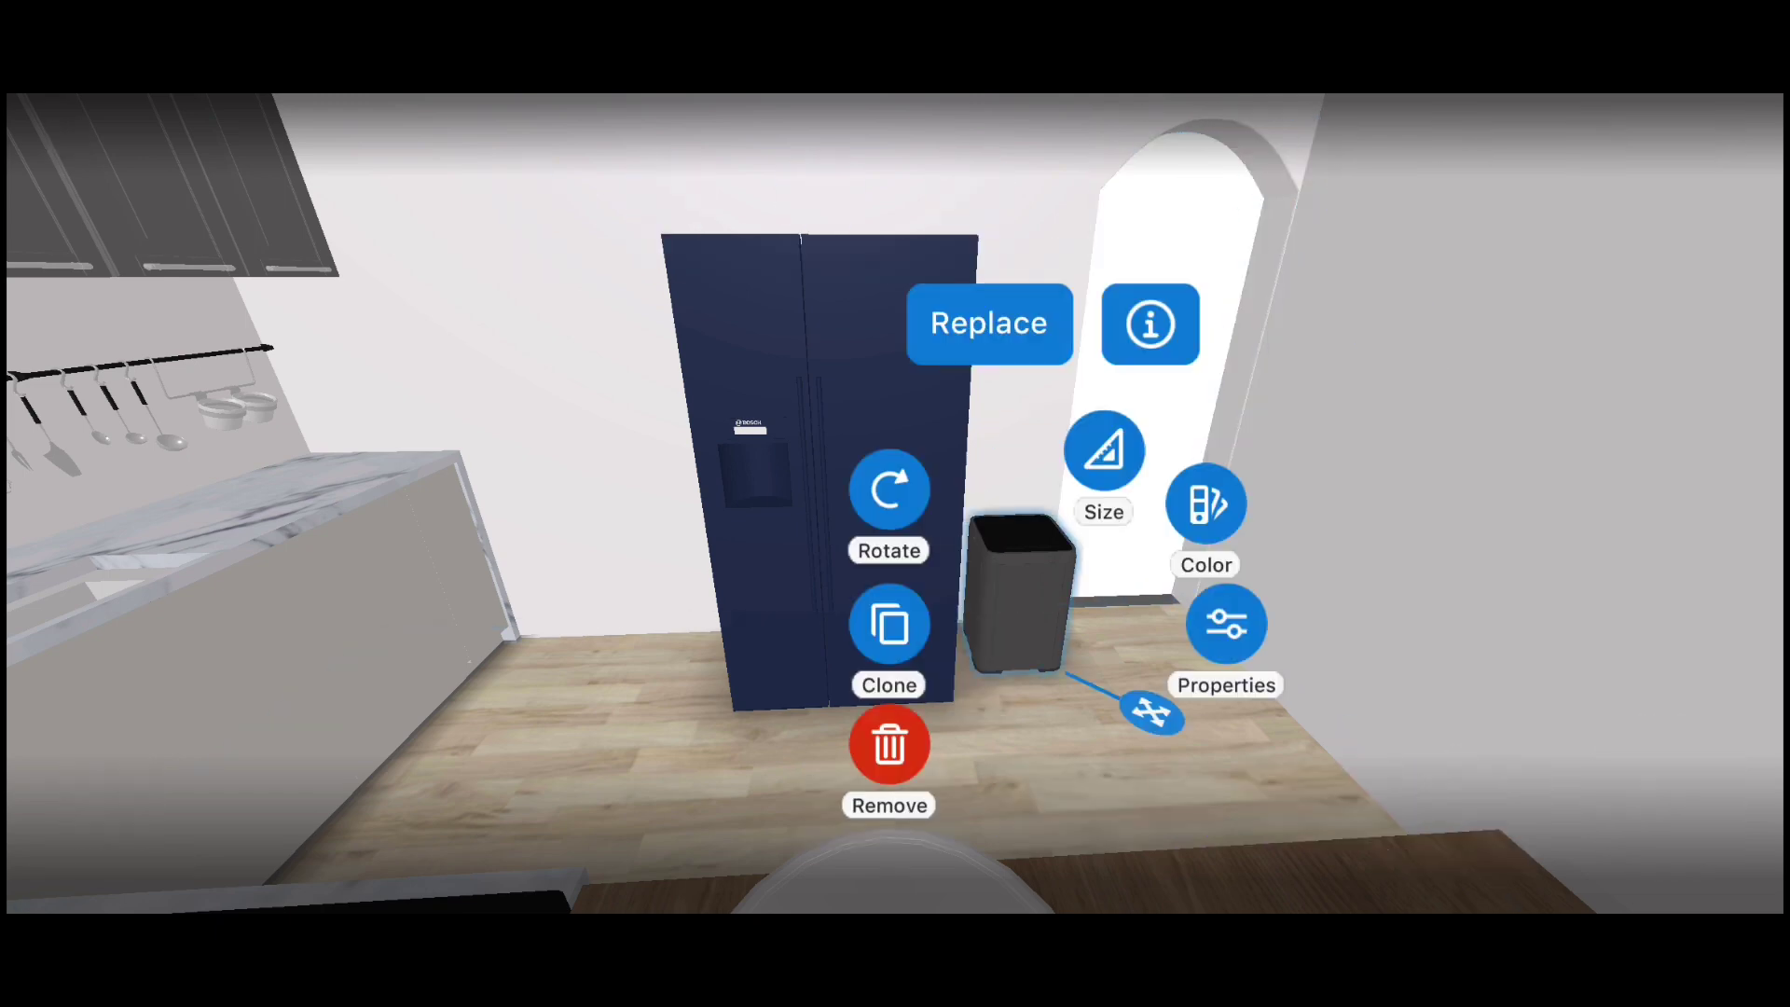
{"action": "left_click", "coordinate": [1104, 452]}
{"action": "left_click", "coordinate": [895, 827]}
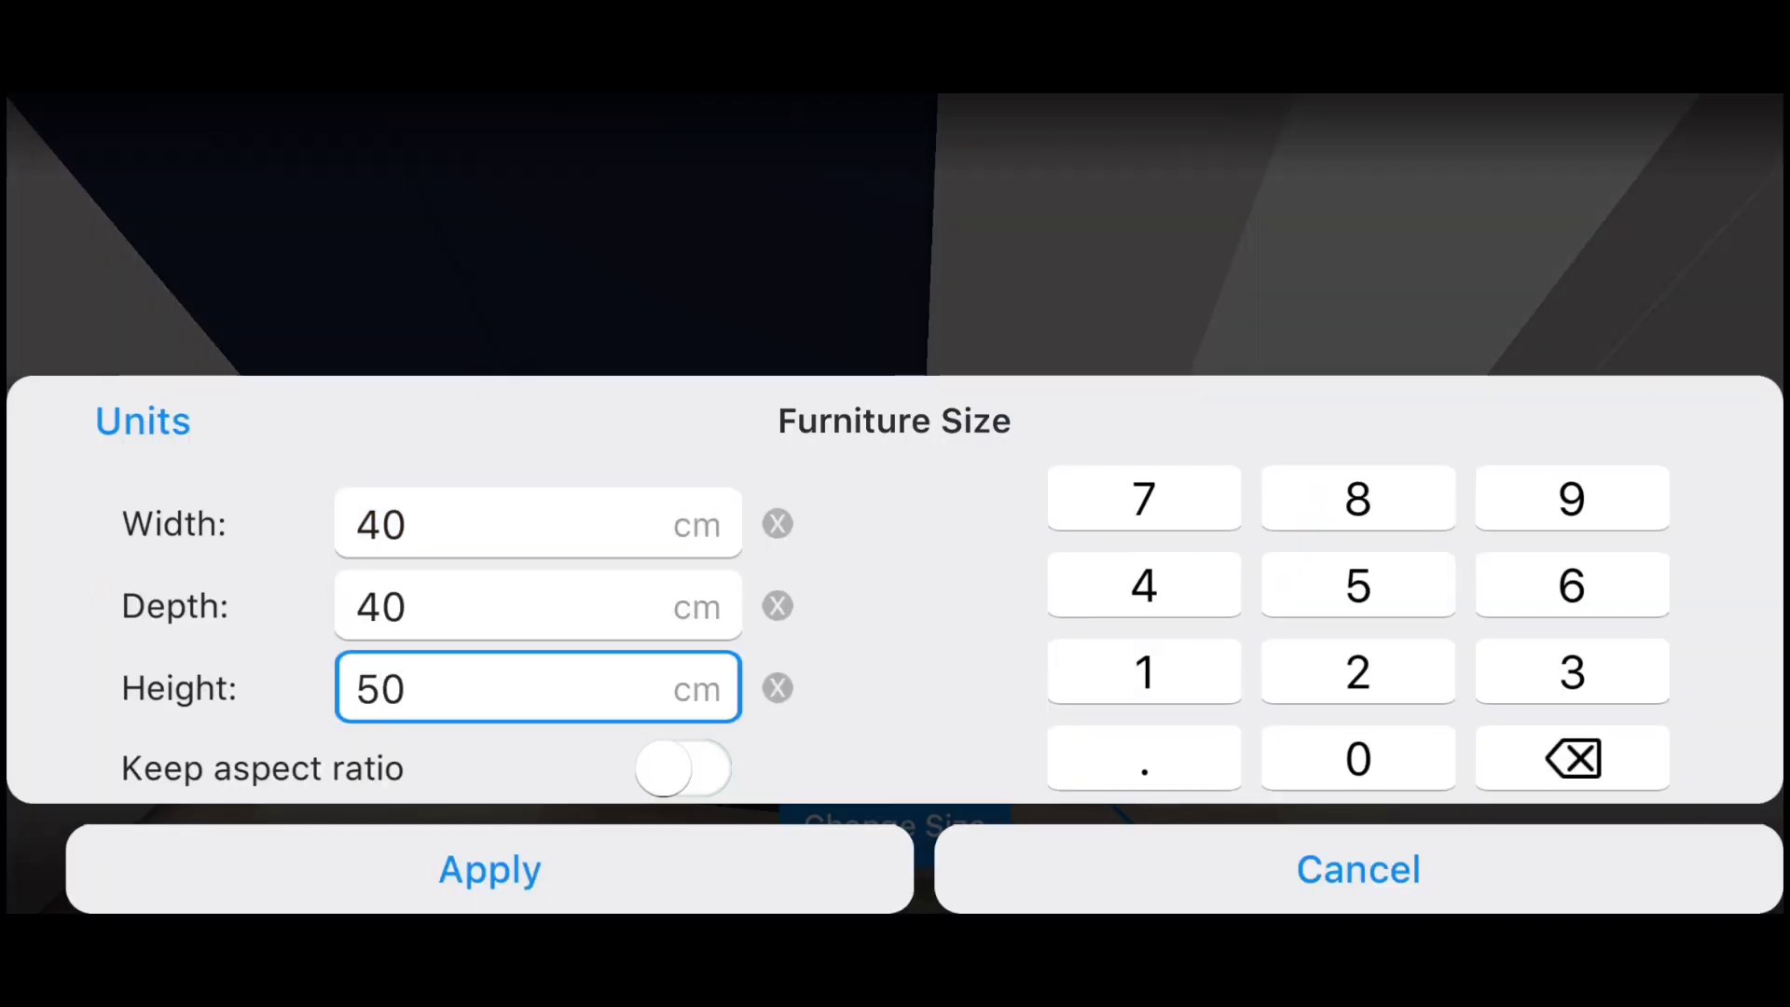
{"action": "left_click", "coordinate": [489, 869]}
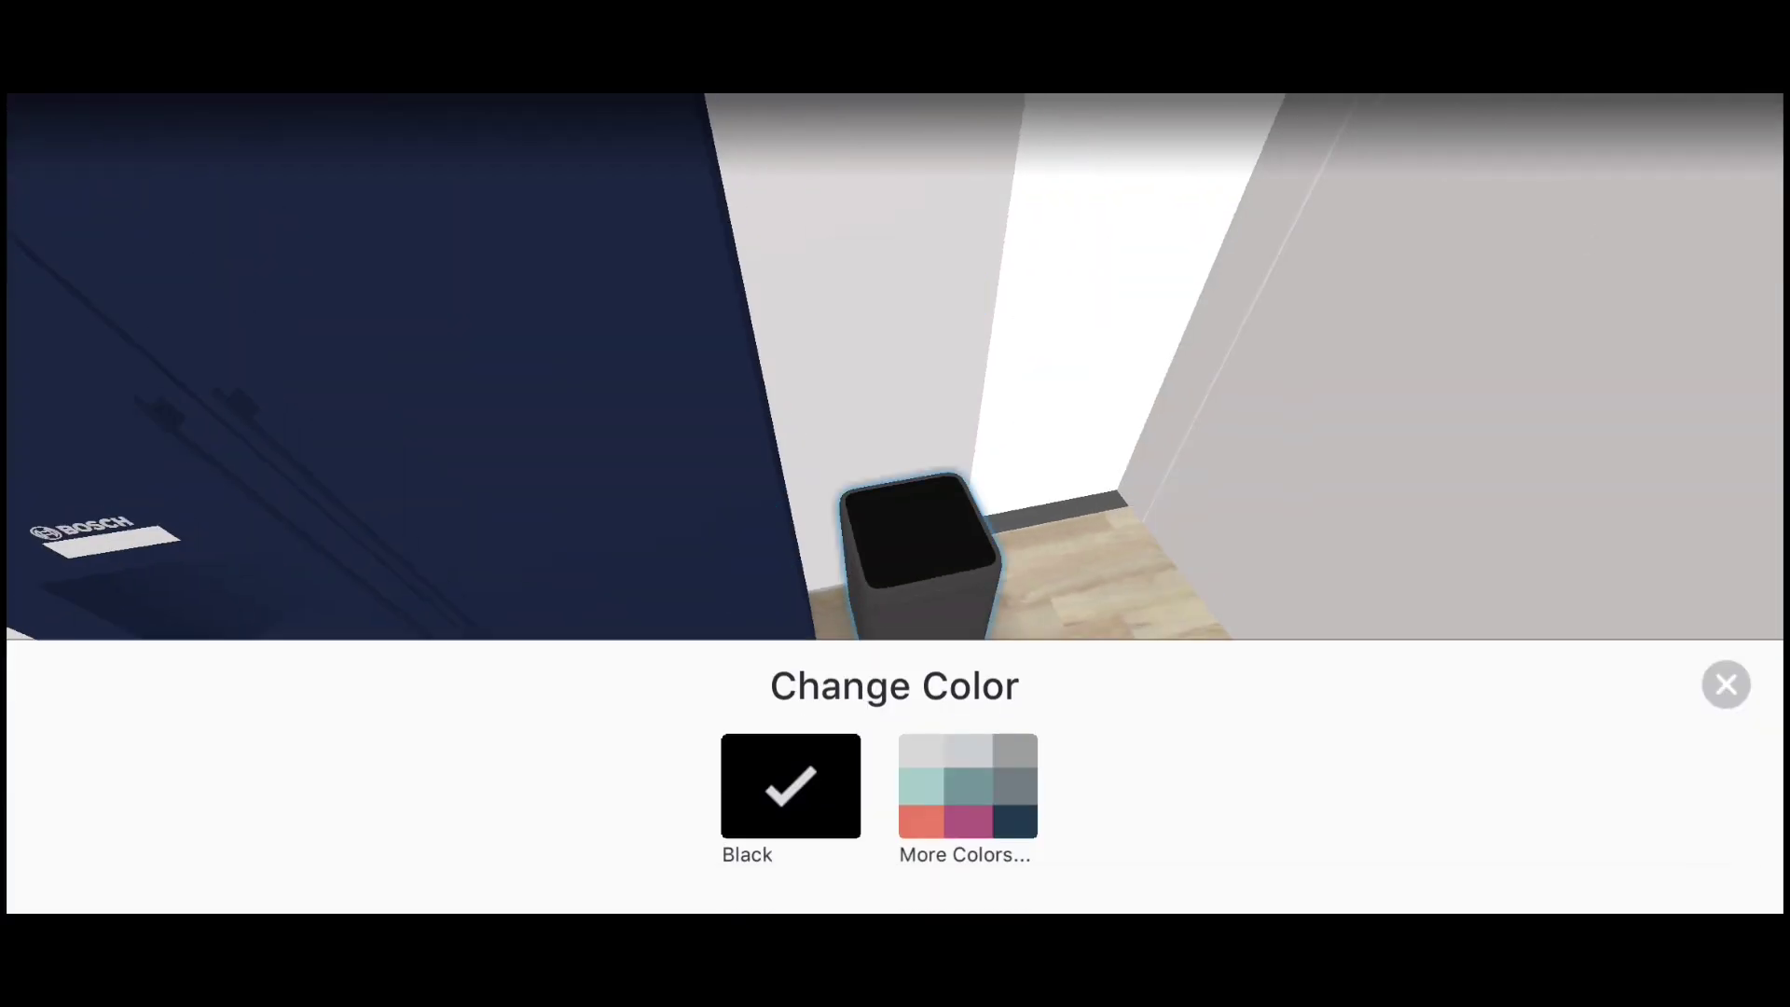
{"action": "left_click", "coordinate": [967, 785]}
{"action": "left_click", "coordinate": [775, 785]}
{"action": "left_click", "coordinate": [1306, 438]}
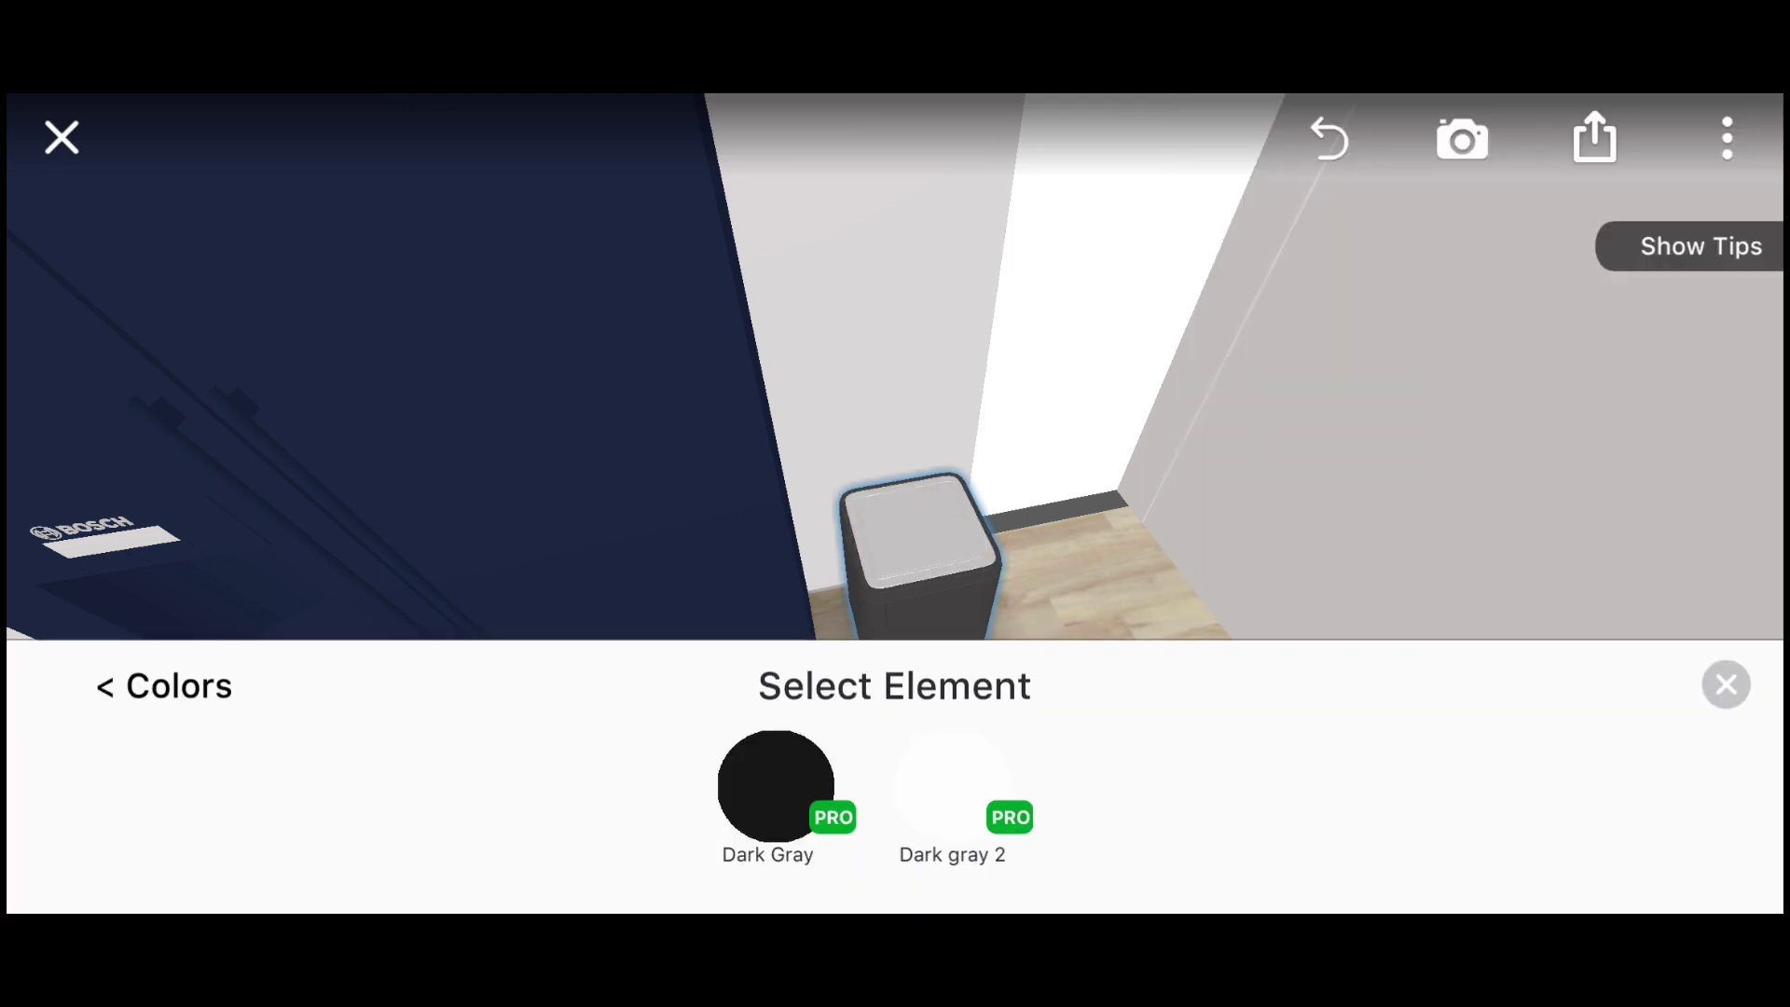
{"action": "left_click", "coordinate": [1468, 266]}
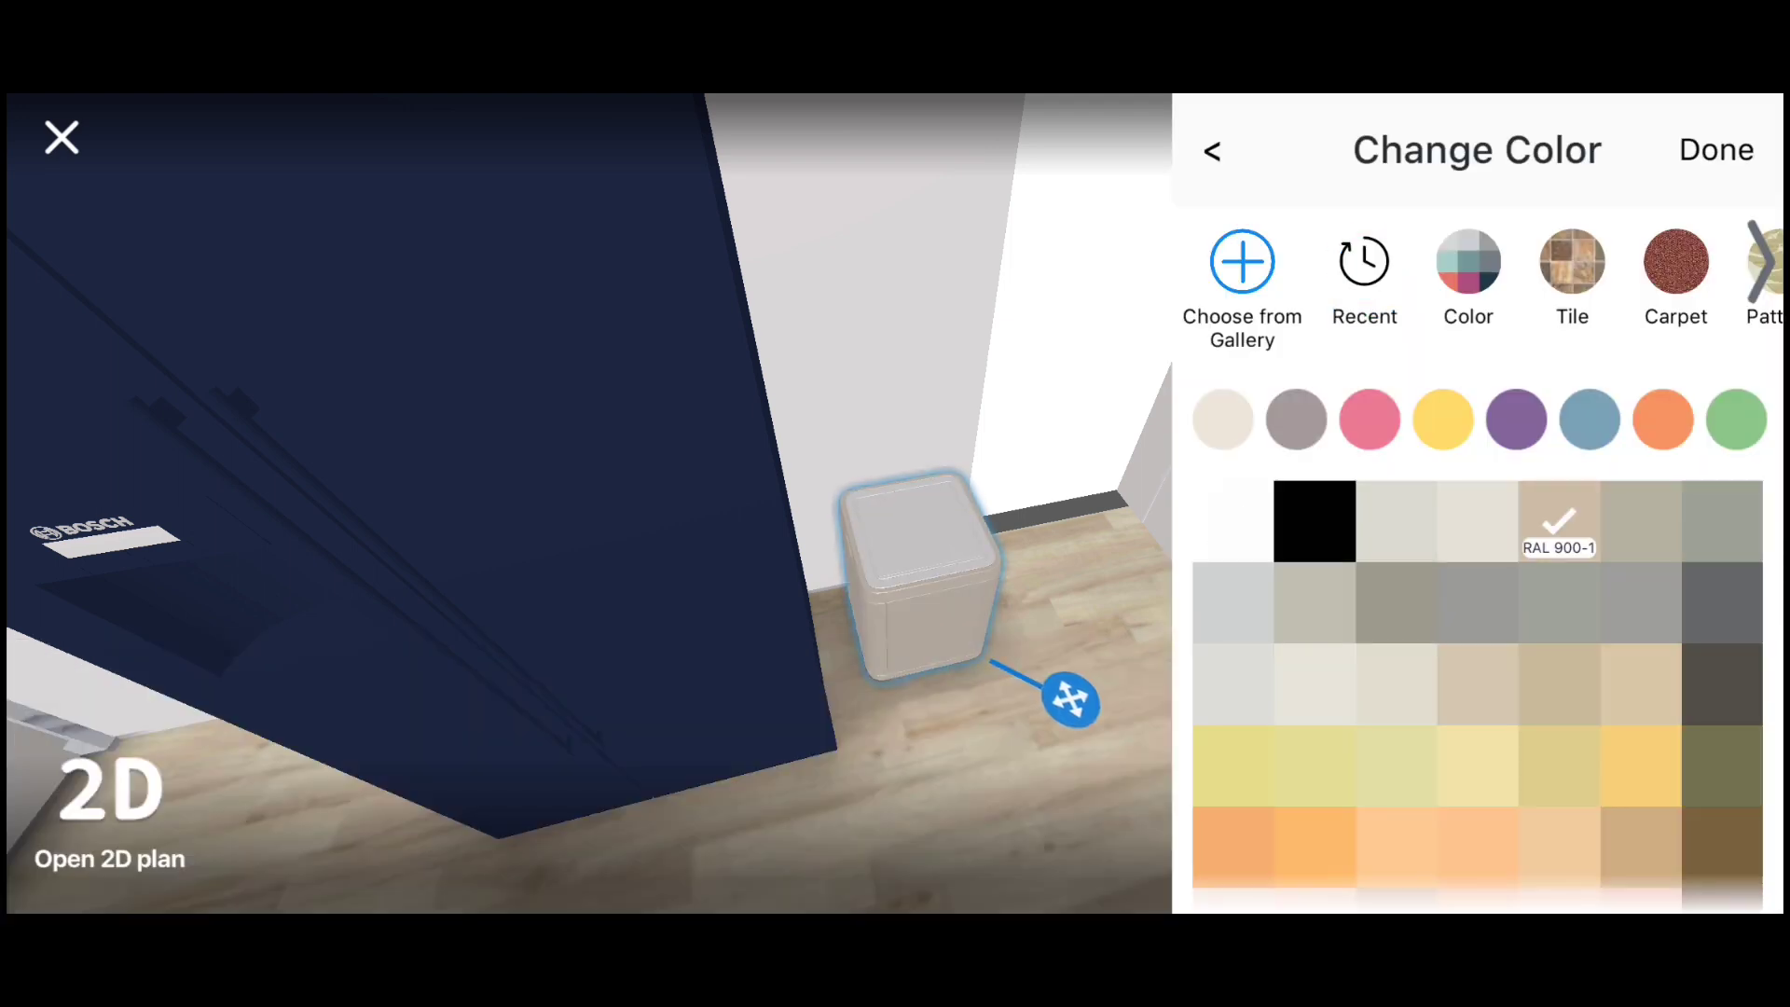
{"action": "left_click", "coordinate": [1716, 150]}
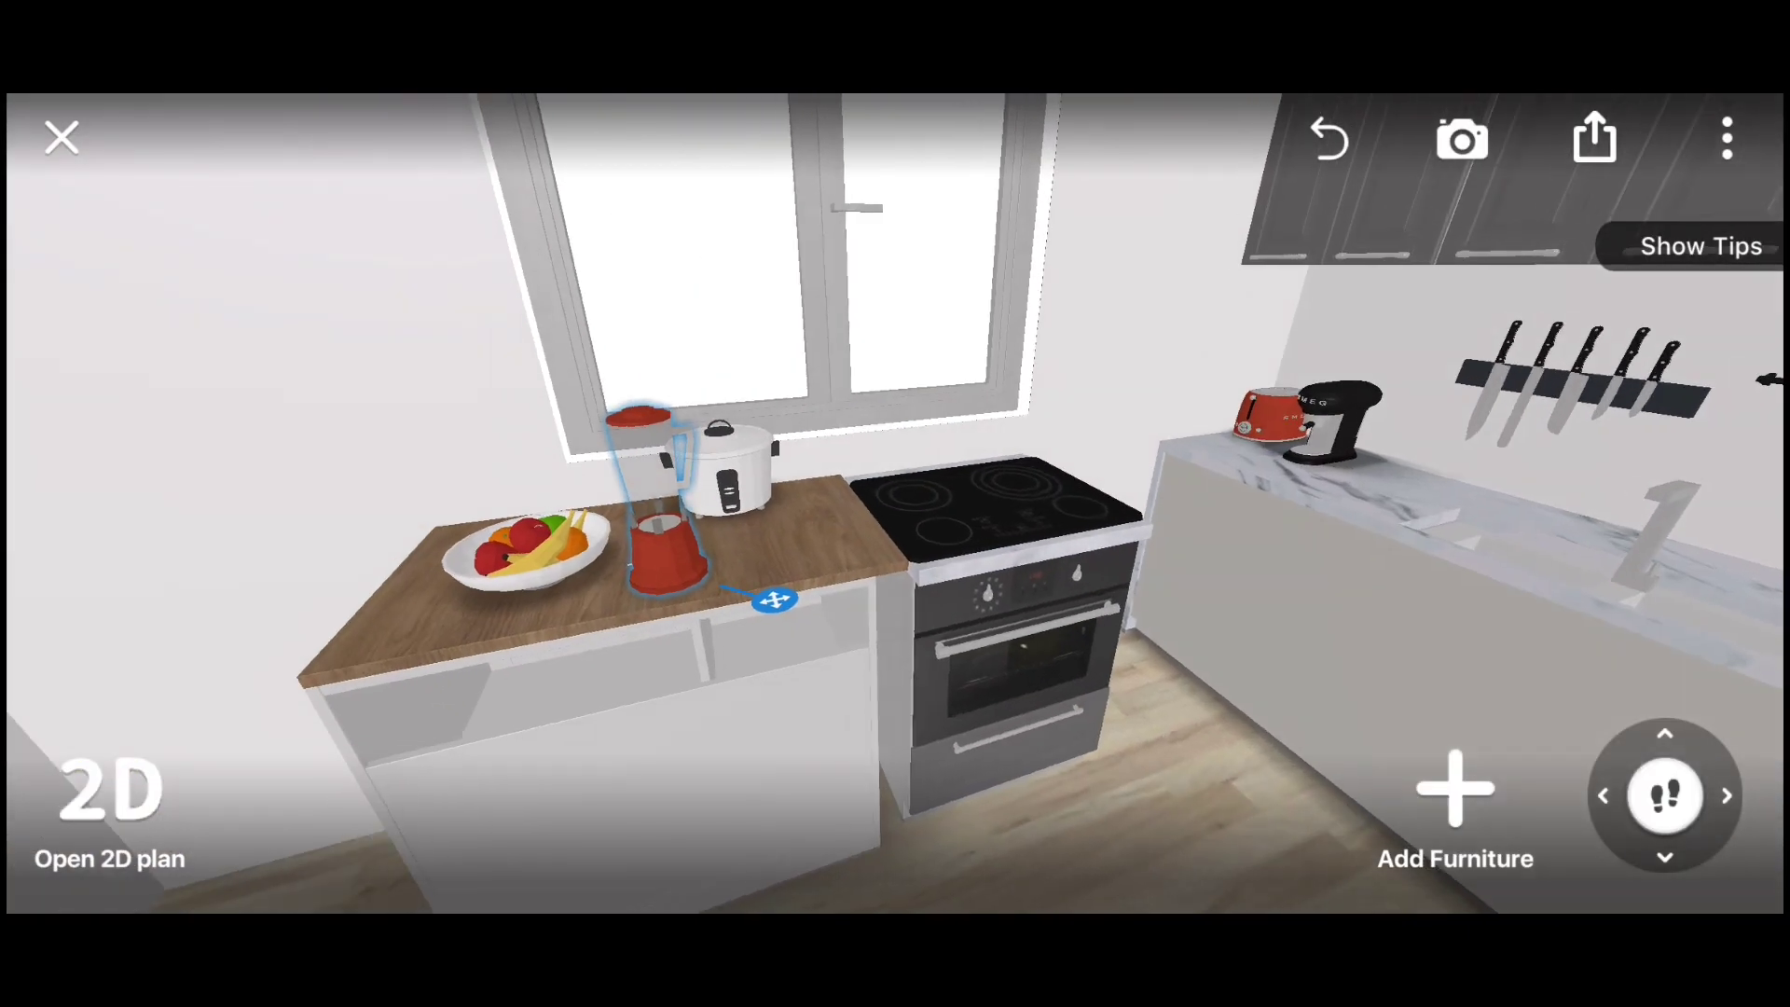
Slide the blender left beside the rice cooker and resize the navy fridge to 103 wide, 60 deep
{"action": "left_click_drag", "start_coordinate": [661, 550], "coordinate": [623, 536]}
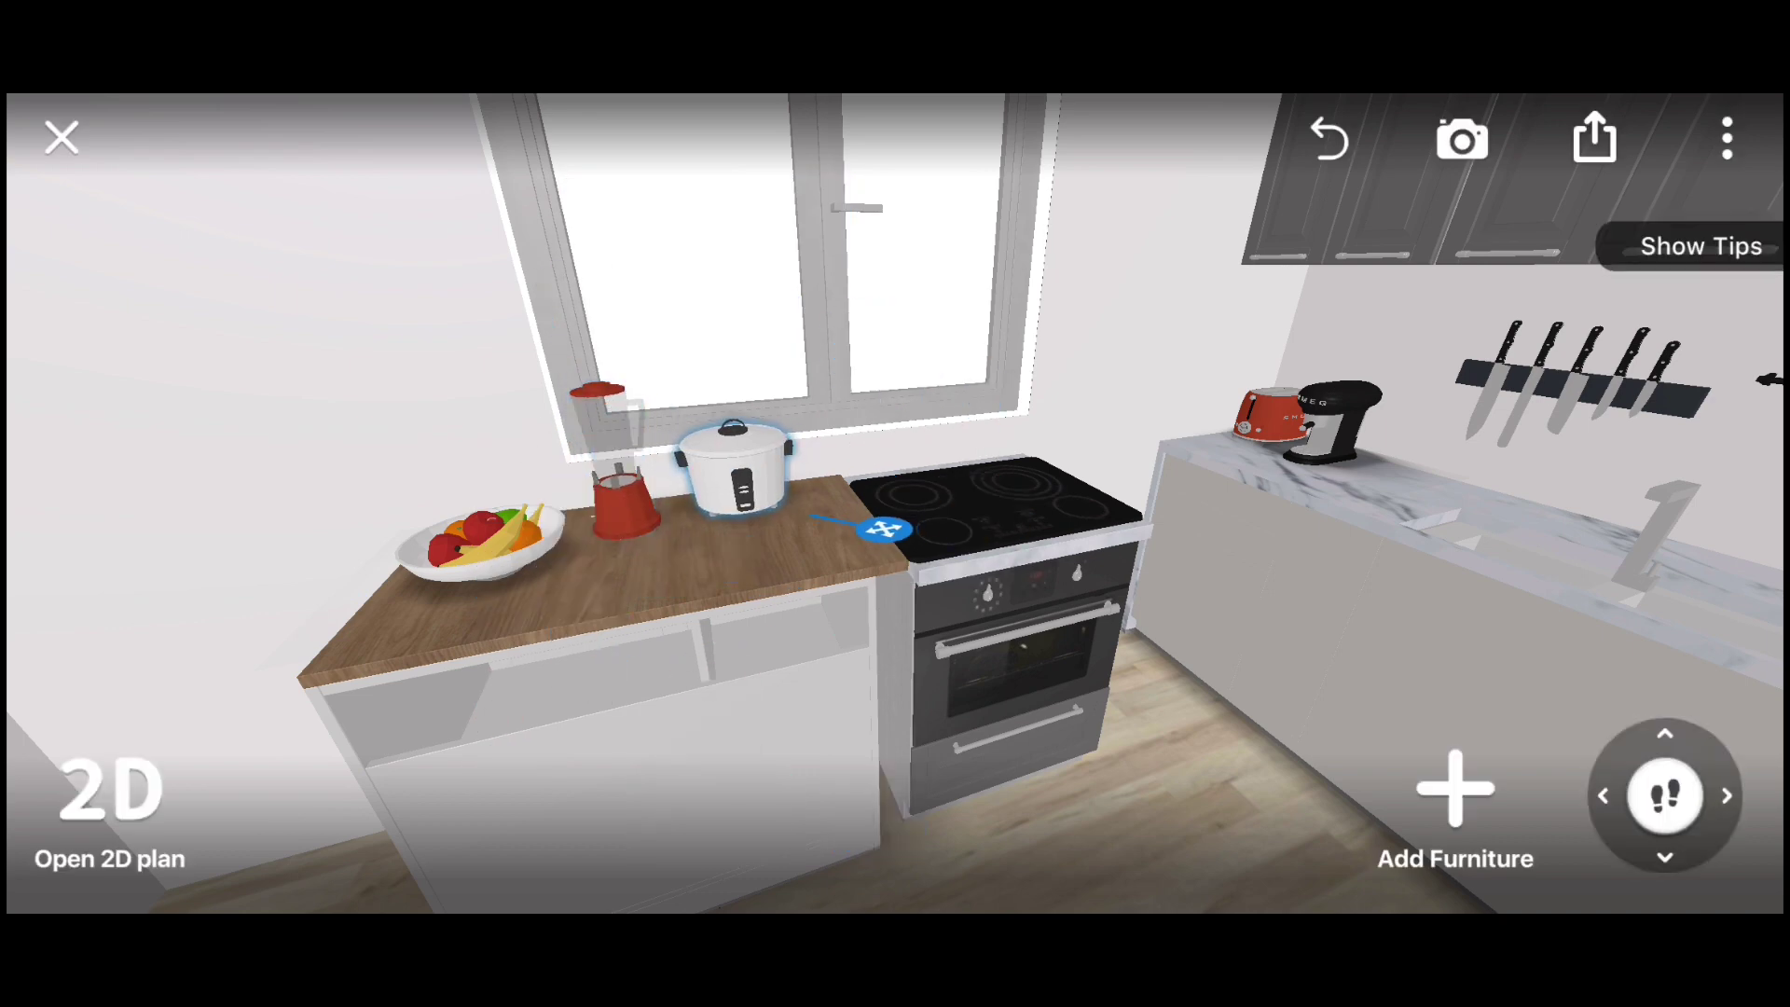
{"action": "left_click", "coordinate": [108, 797]}
{"action": "left_click", "coordinate": [835, 637]}
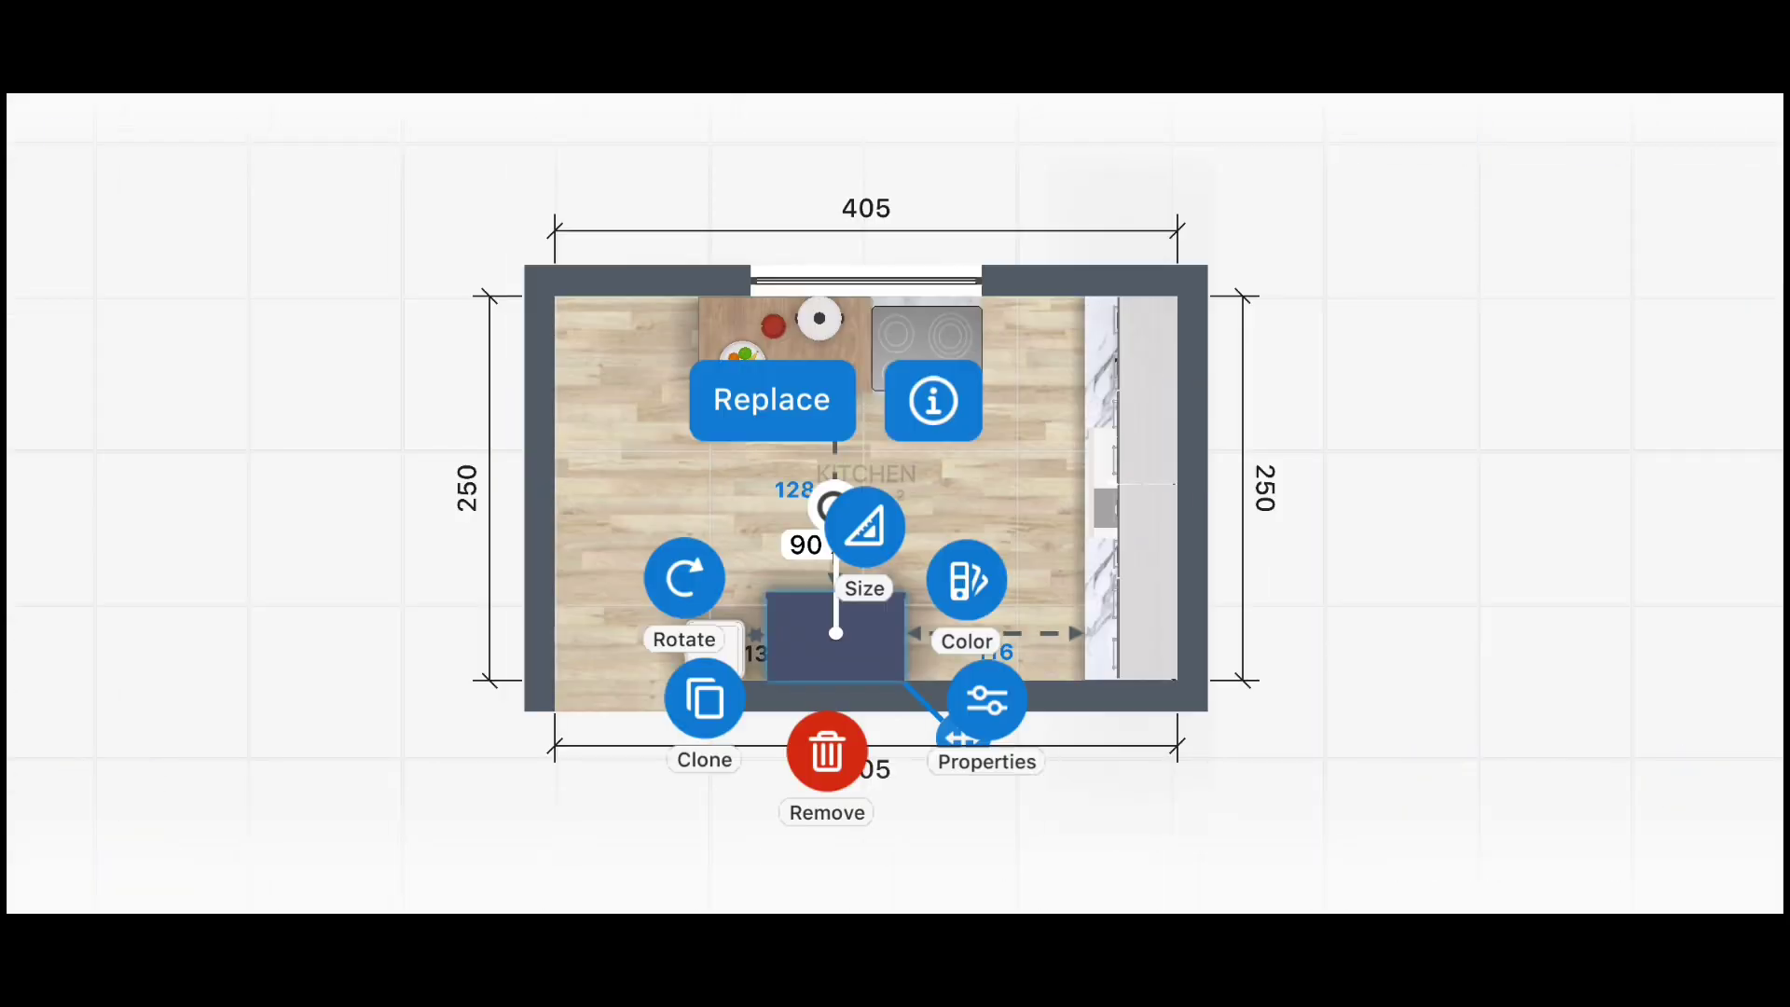
{"action": "left_click", "coordinate": [859, 519]}
{"action": "left_click_drag", "start_coordinate": [1047, 504], "coordinate": [1089, 504]}
{"action": "mouse_move", "coordinate": [912, 403]}
{"action": "left_mouse_down"}
{"action": "mouse_move", "coordinate": [912, 367]}
{"action": "mouse_move", "coordinate": [912, 392]}
{"action": "left_mouse_up"}
{"action": "left_click", "coordinate": [1258, 373]}
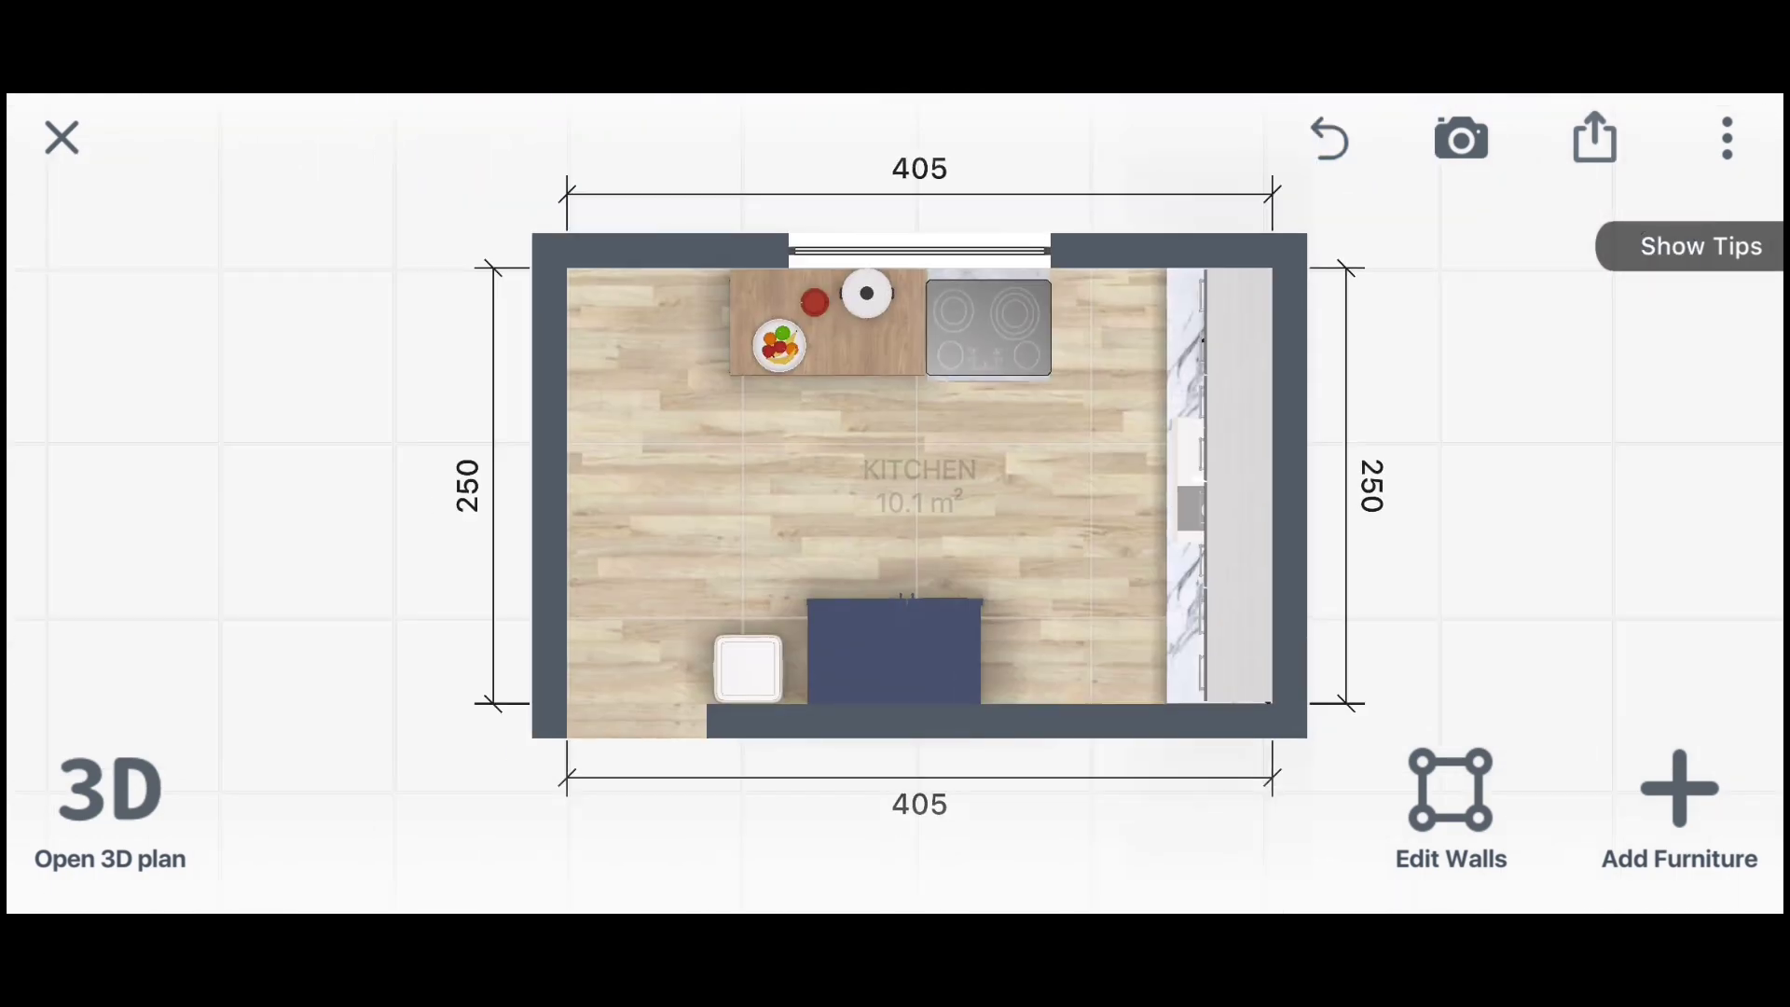
{"action": "left_click", "coordinate": [108, 797]}
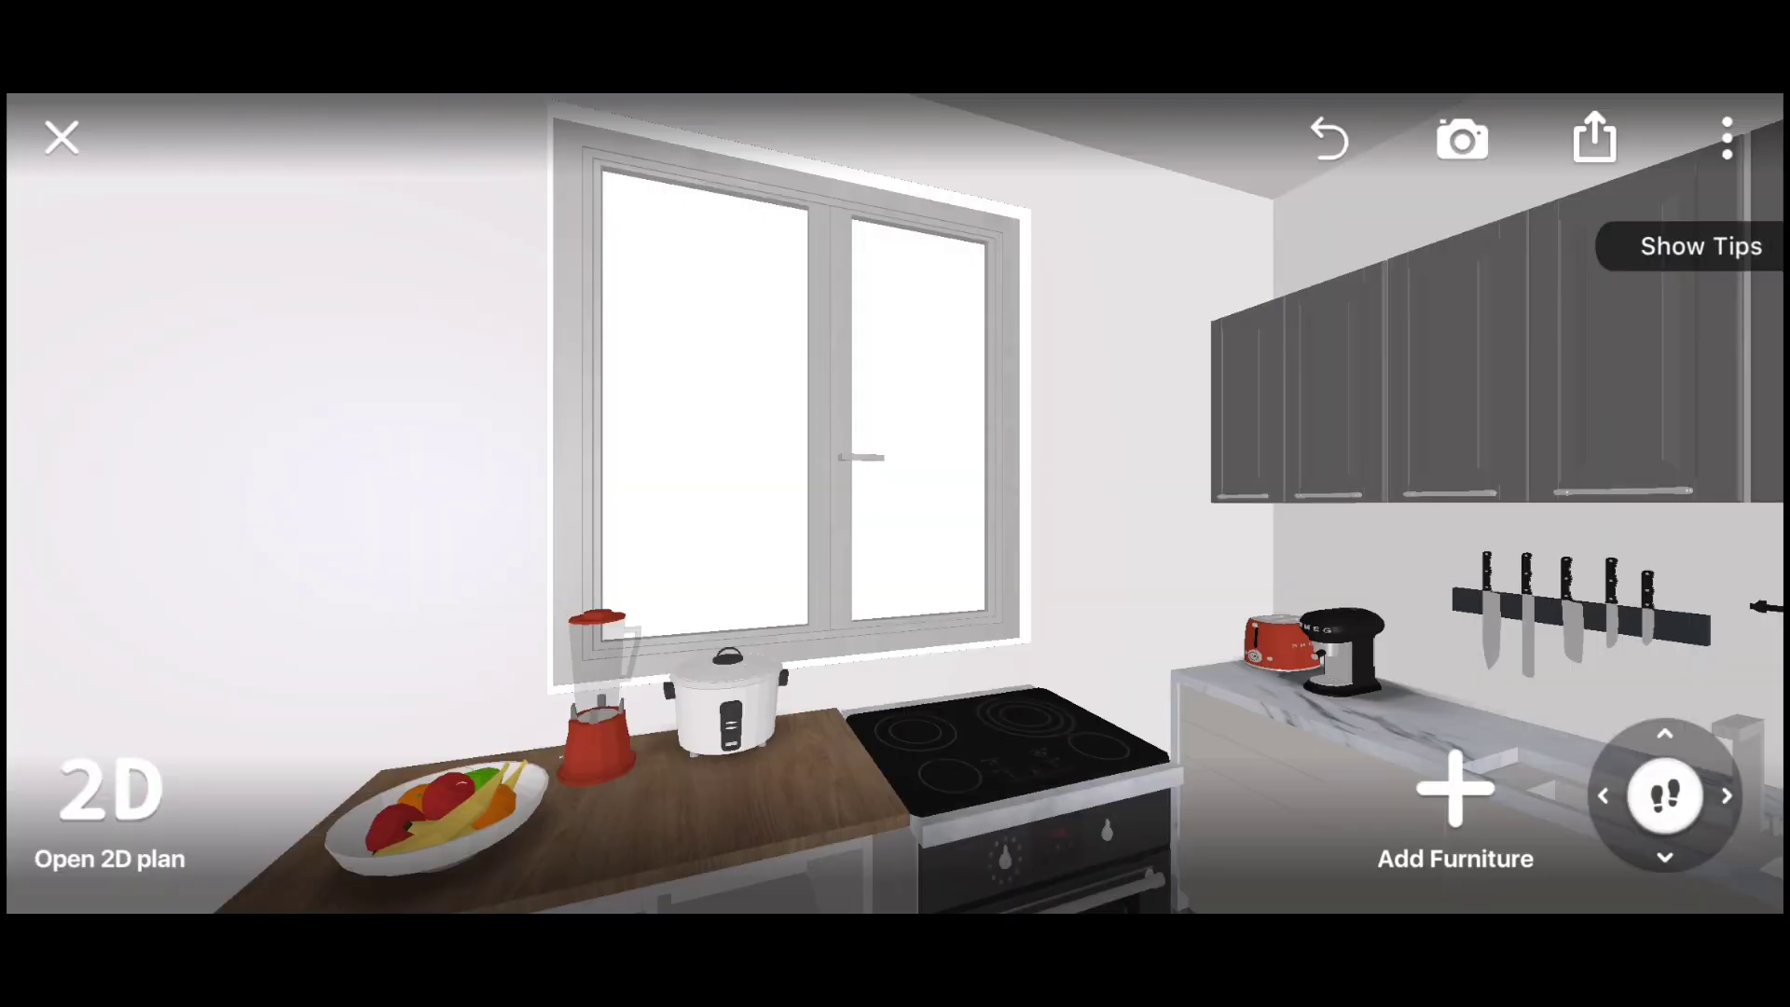